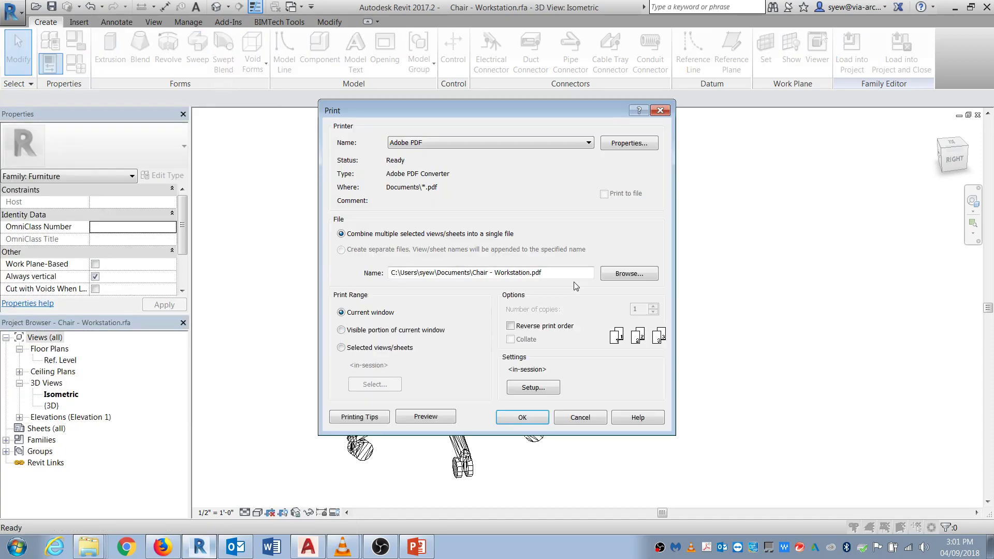
Step: Preview how the isometric chair view will print, then close the preview
click(426, 415)
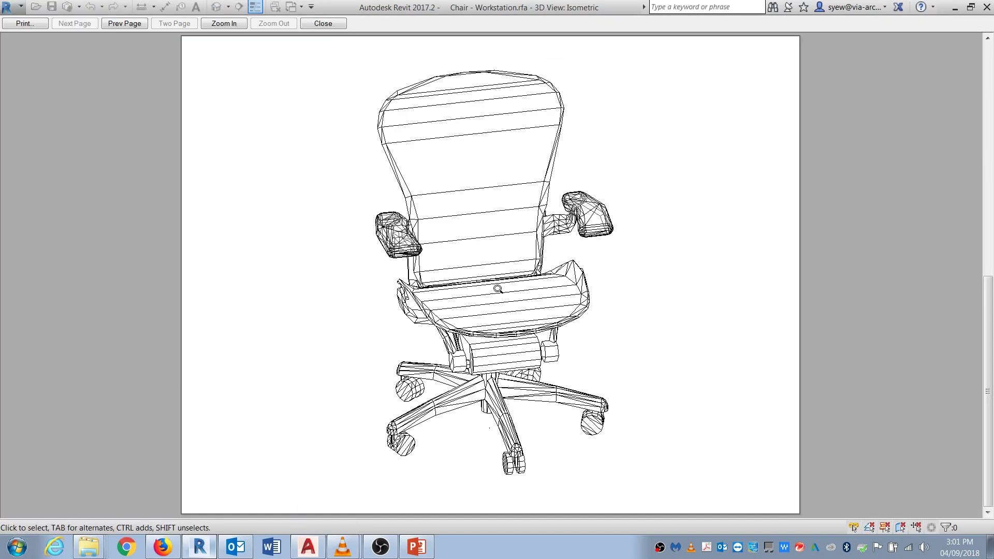
click(340, 24)
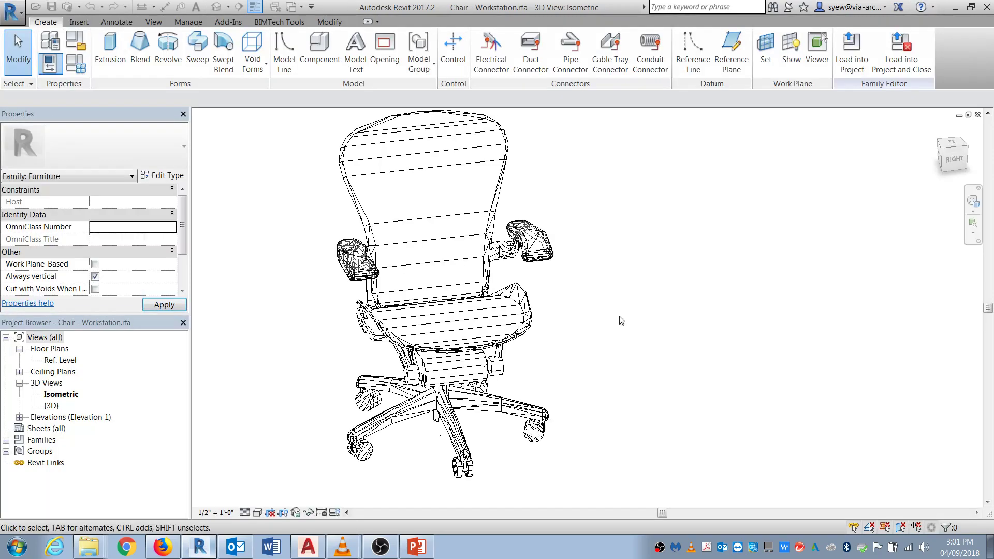
Step: Set the isometric chair view's scale to 1/8" = 1'-0"
shift+middle_drag(613, 321, 564, 377)
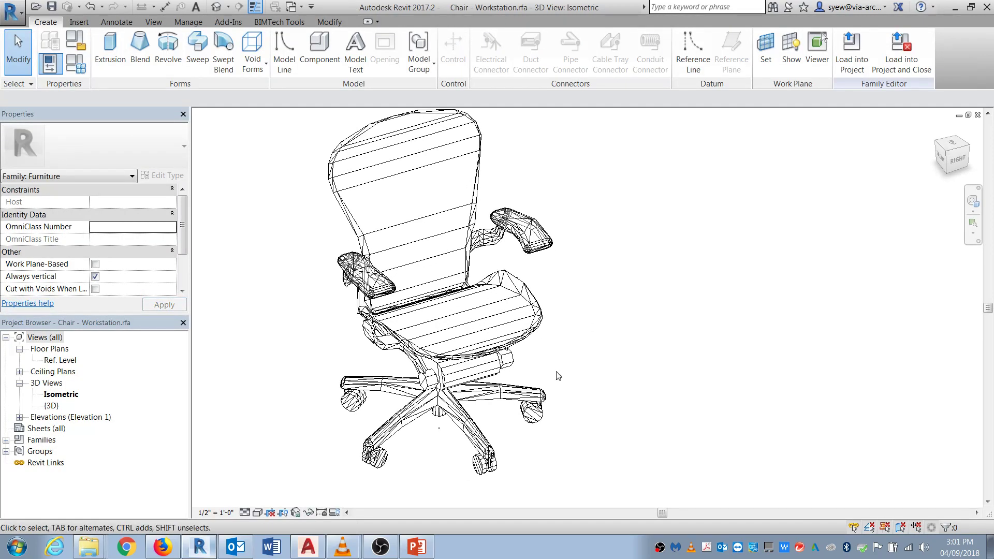
middle_drag(633, 291, 625, 310)
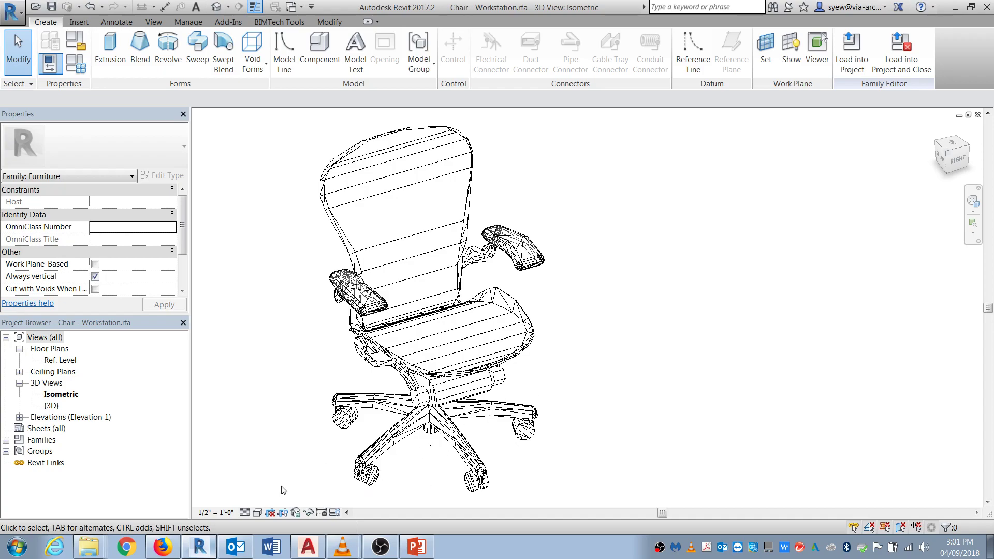
click(216, 513)
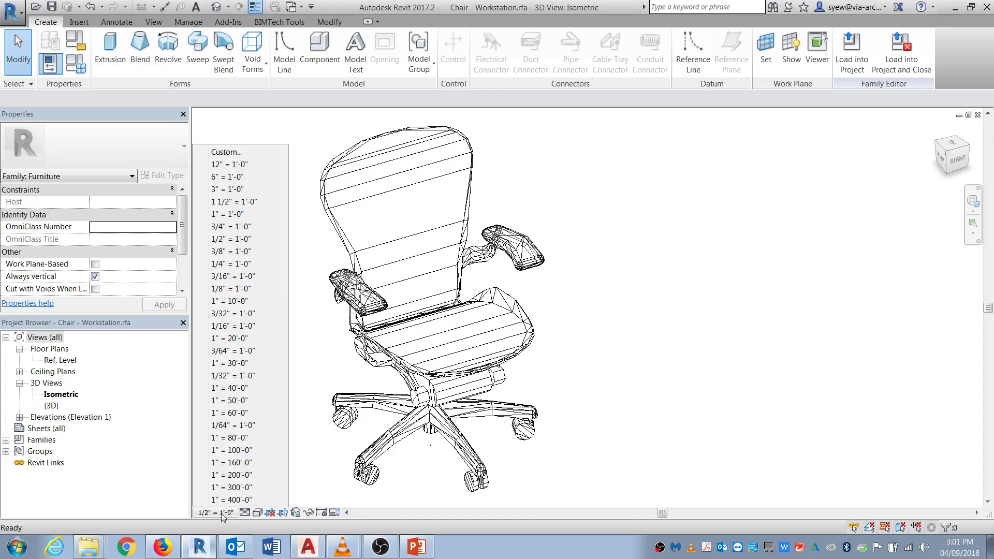
click(232, 289)
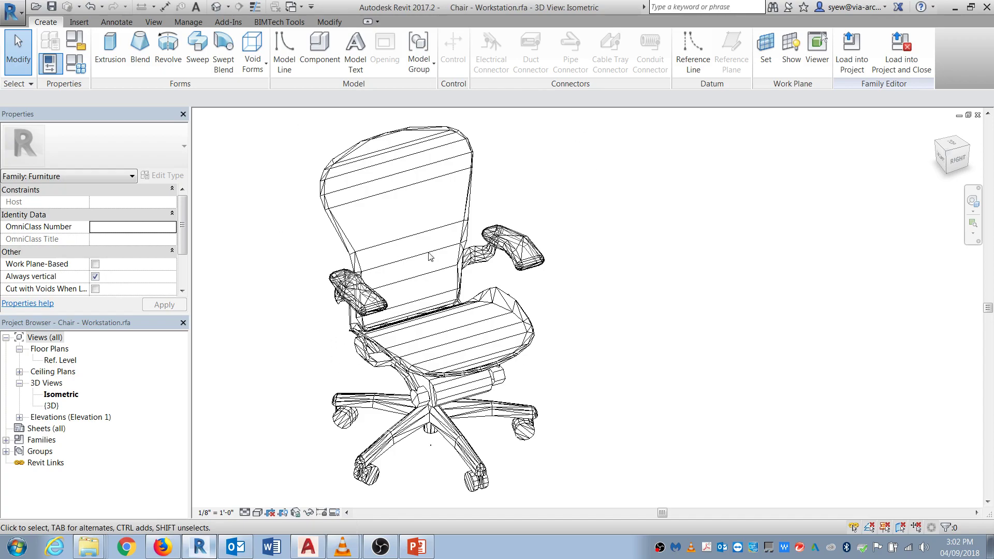
Step: Export the view as an AutoCAD 2013 DWG without external references, overwriting Chair - Workstation - 3D View export.dwg in My Documents
click(11, 12)
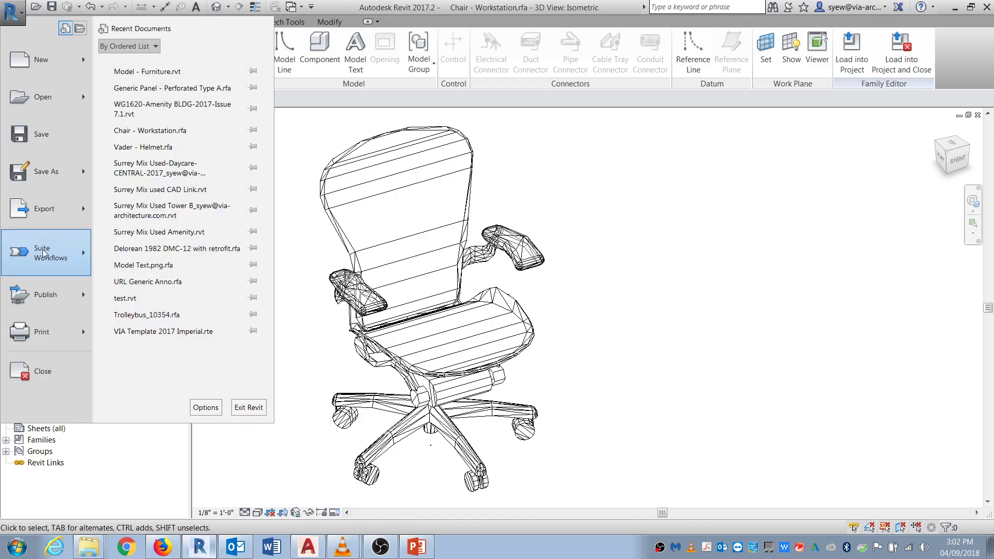
mouse_move(25, 213)
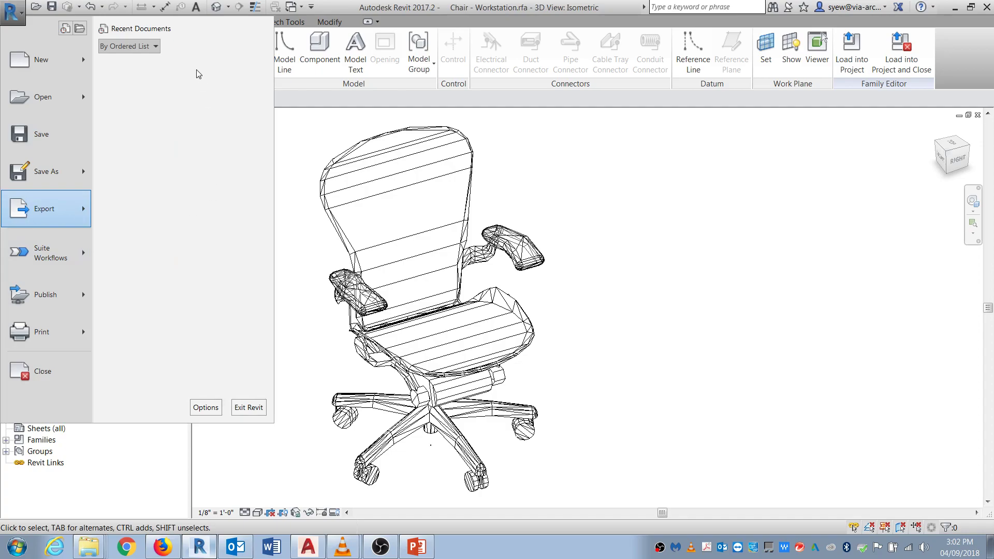
mouse_move(233, 74)
click(295, 56)
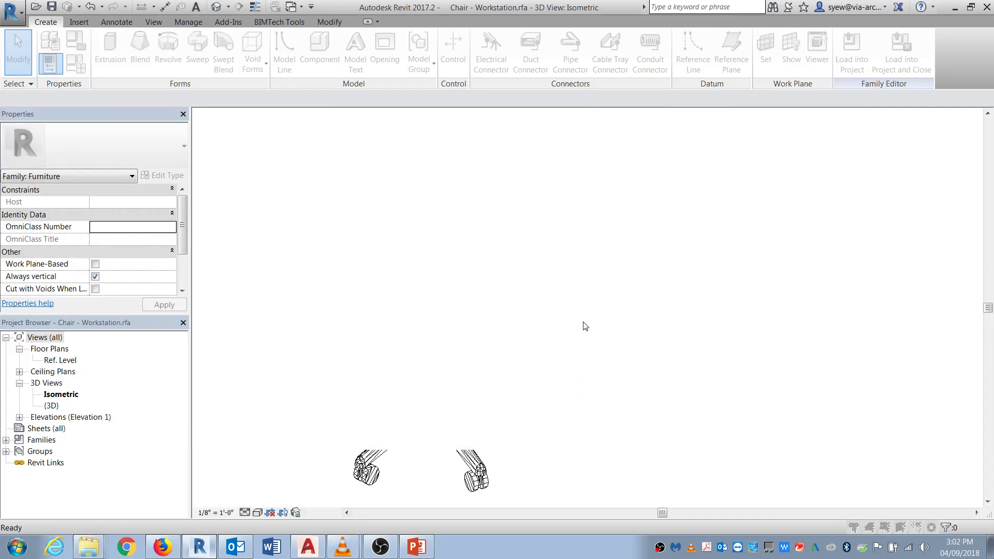
drag(722, 212, 723, 291)
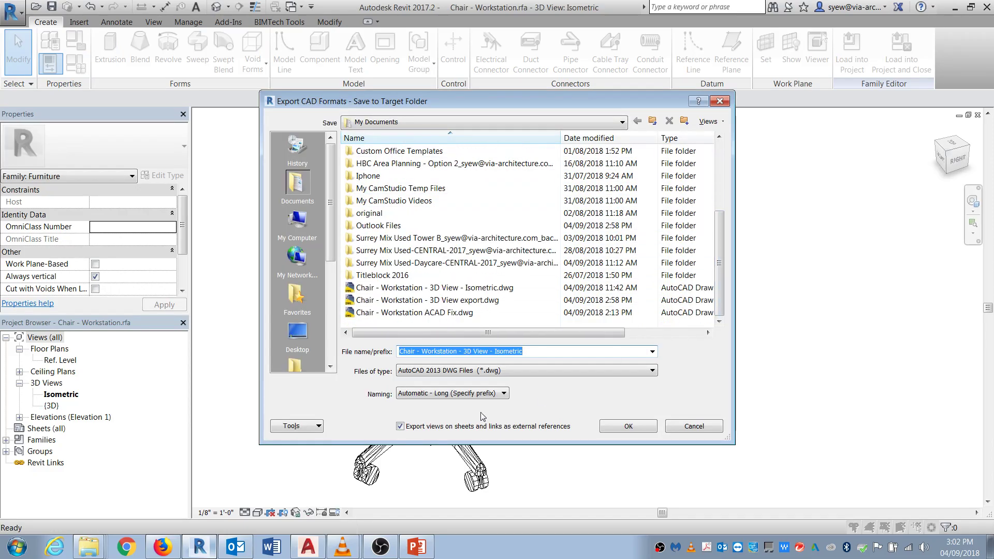
click(401, 427)
click(392, 302)
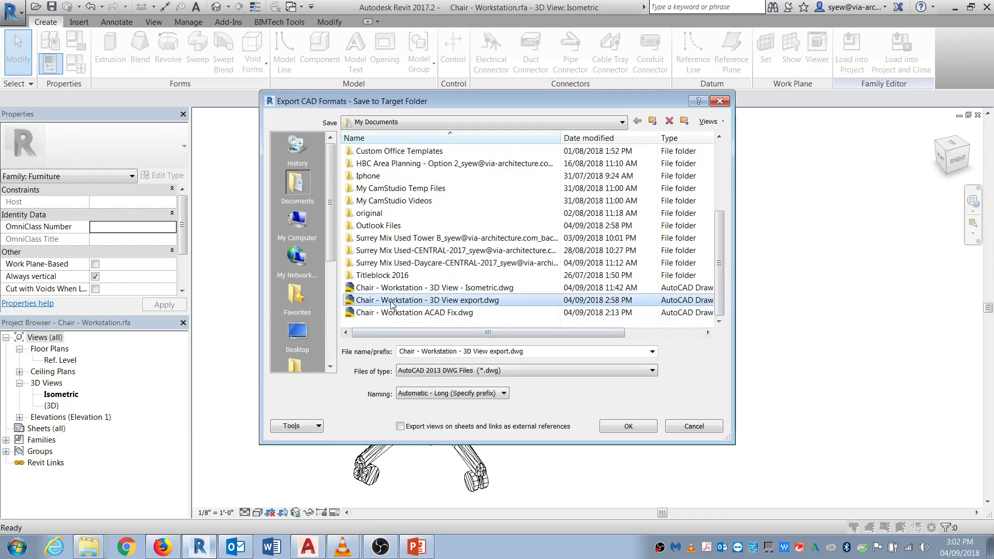
click(634, 425)
click(529, 311)
Step: Switch to AutoCAD and open Chair - Workstation - 3D View export.dwg
click(308, 547)
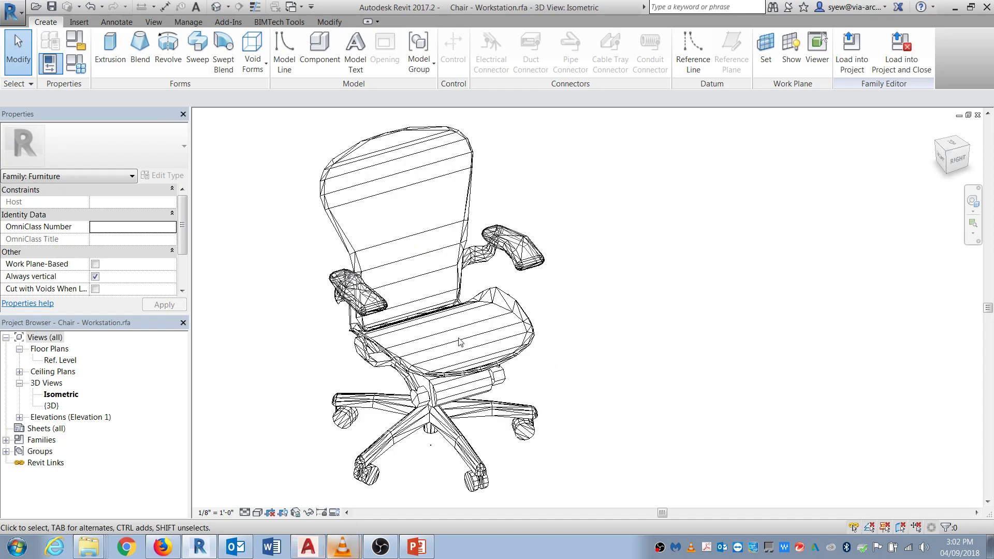
click(308, 547)
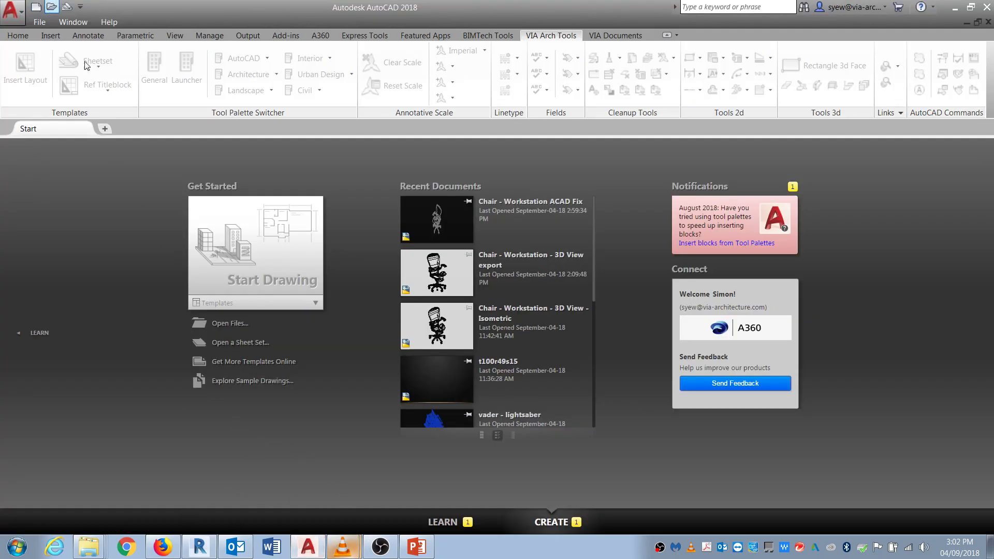
key(ctrl+o)
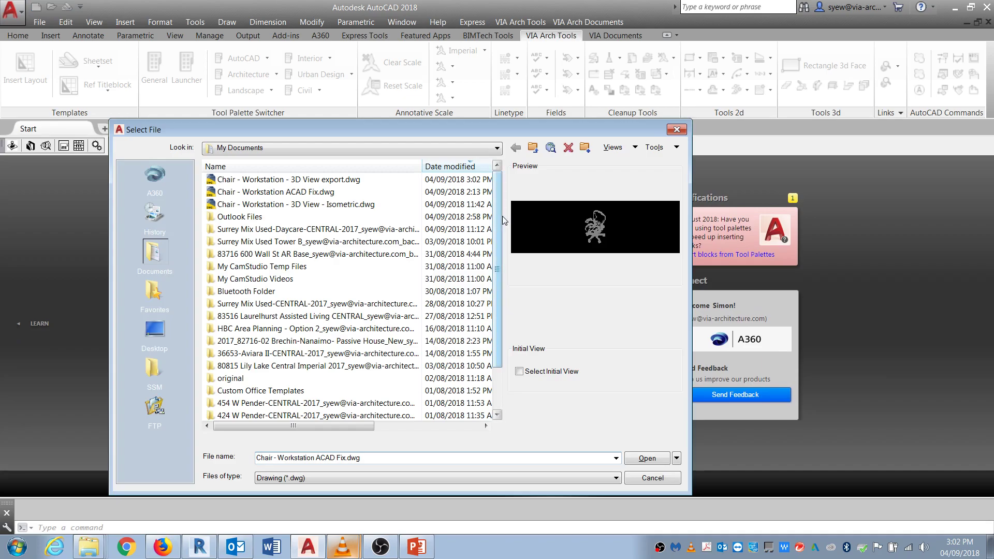
click(302, 183)
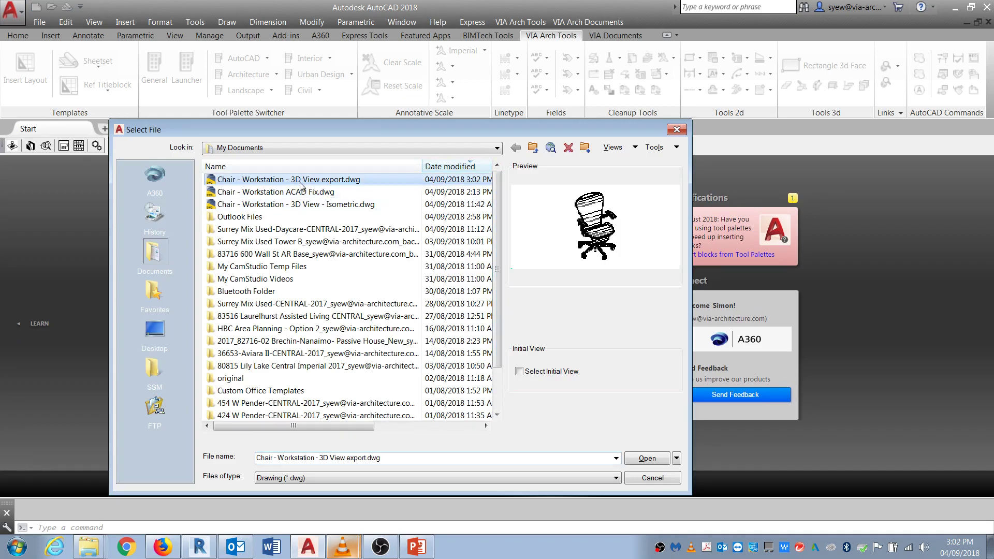
click(648, 459)
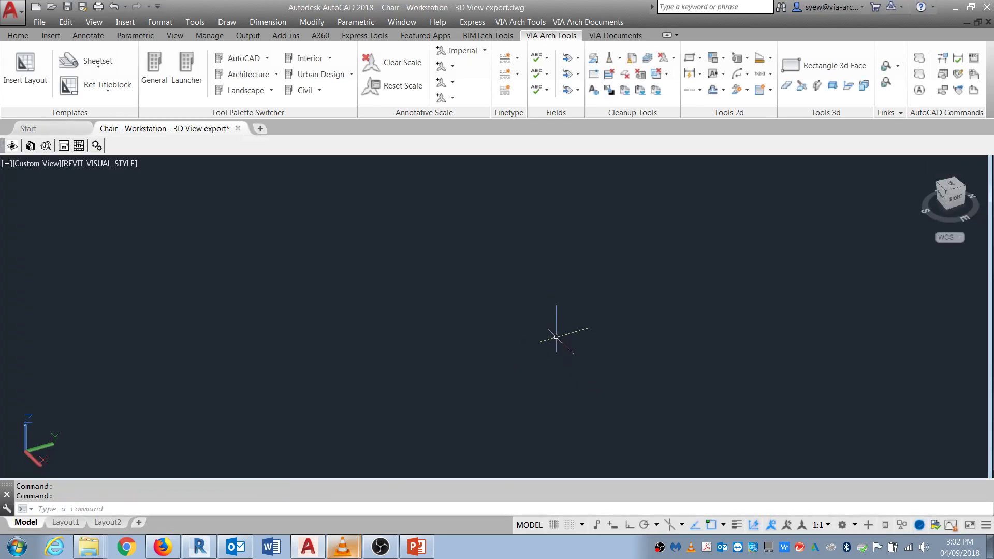
Step: Zoom to the drawing's extents and orbit the chair to examine its wireframe from another angle
key(F1)
click(856, 78)
text(z)
key(Return)
text(e)
key(Return)
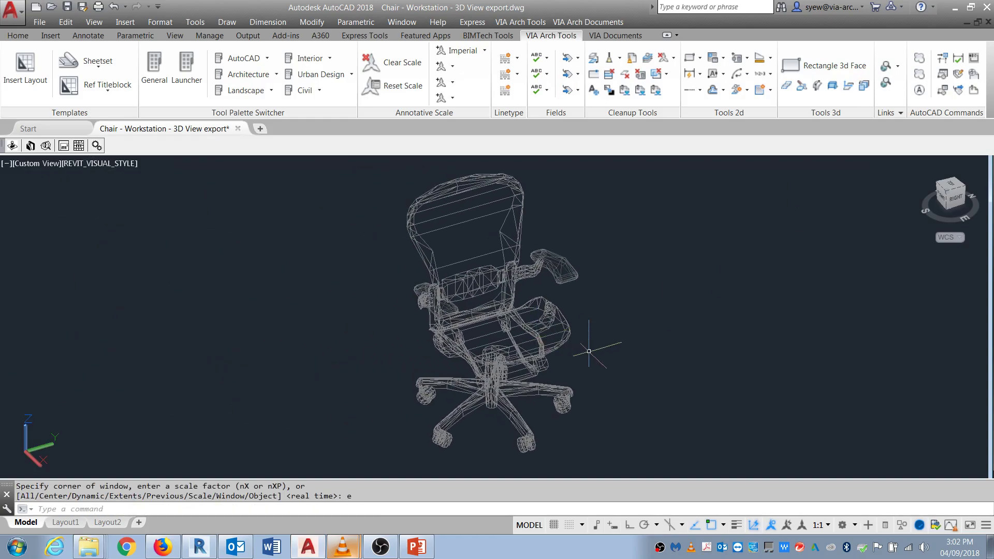
text(3do)
key(Return)
drag(586, 361, 599, 334)
key(Escape)
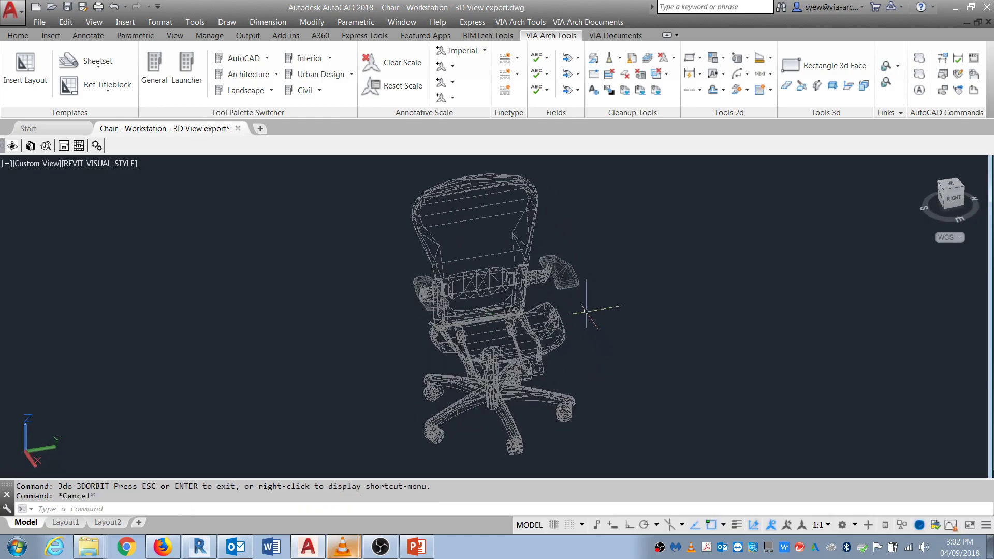
Step: Select everything in the drawing and explode the imported chair into separate meshes
key(ctrl+a)
scroll(559, 290, up, 3)
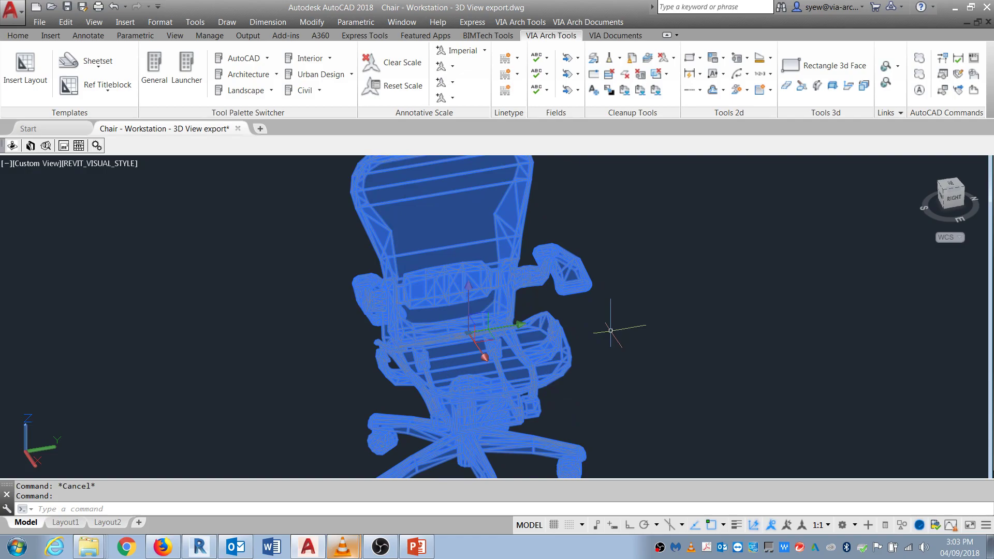
middle_drag(618, 319, 598, 323)
text(x)
key(Return)
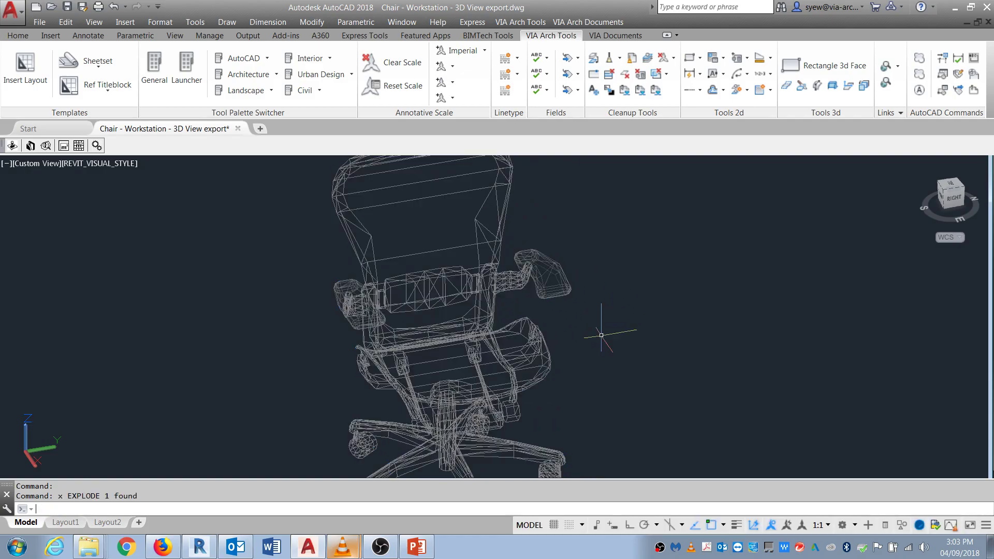
Step: Create a layer named seat with the color green
text(la)
key(Return)
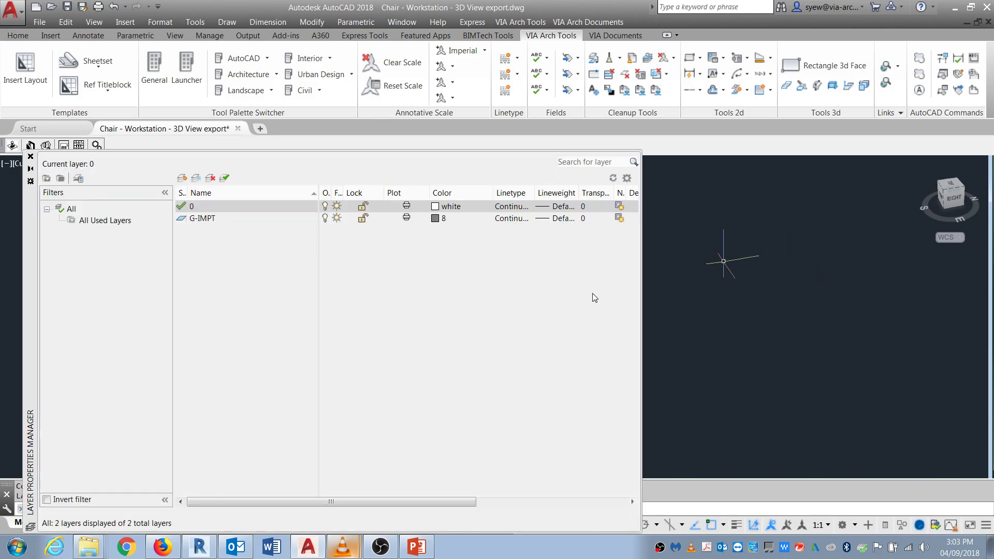
click(182, 179)
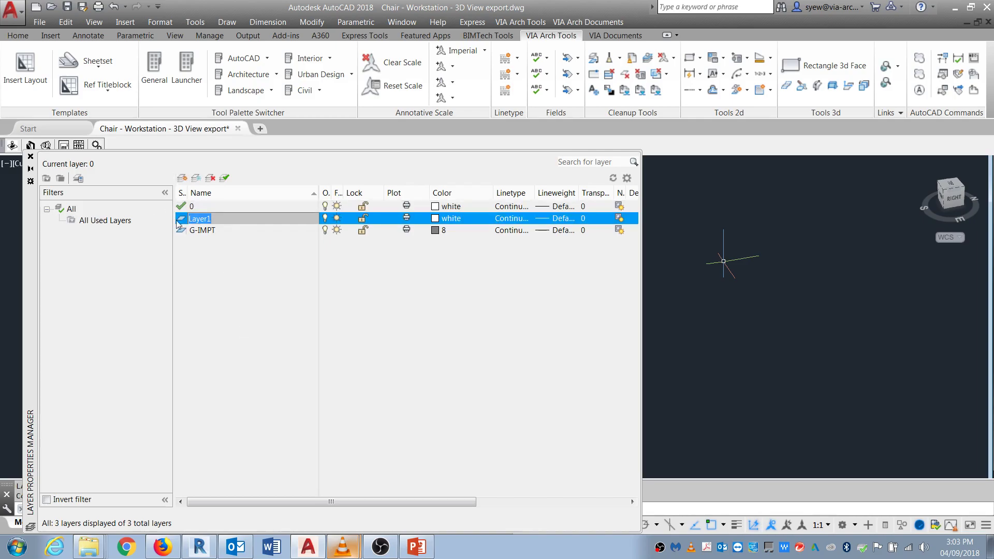
text(seat)
key(Return)
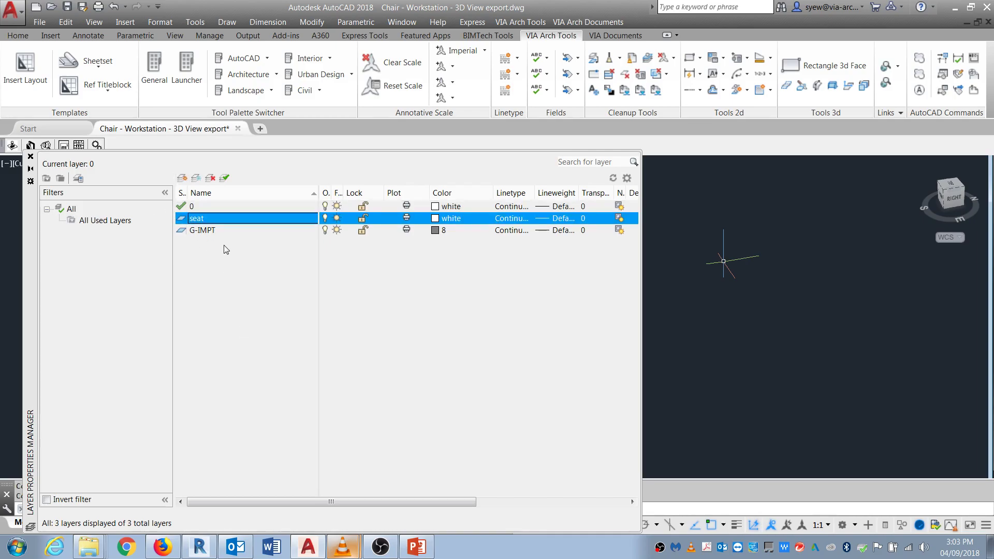
click(436, 223)
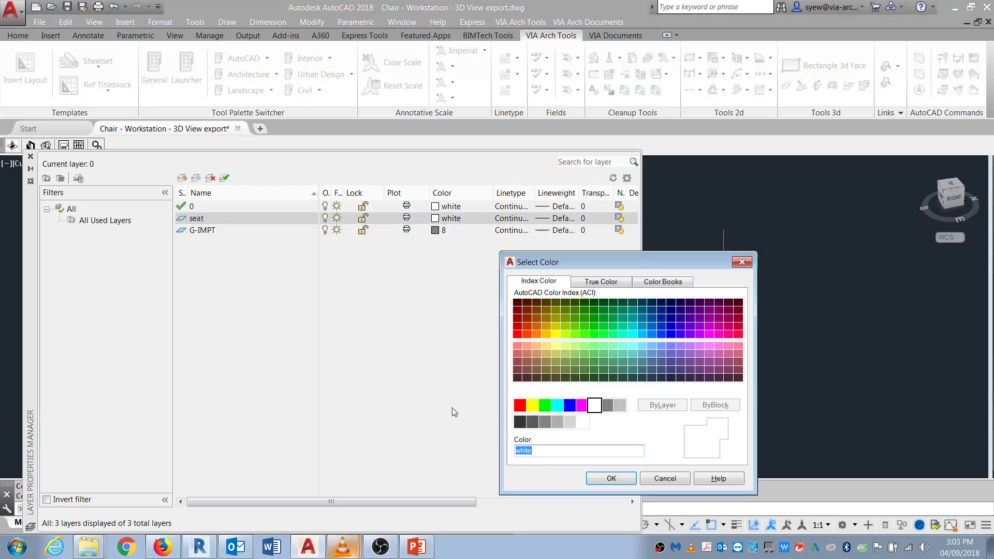
click(544, 406)
click(603, 477)
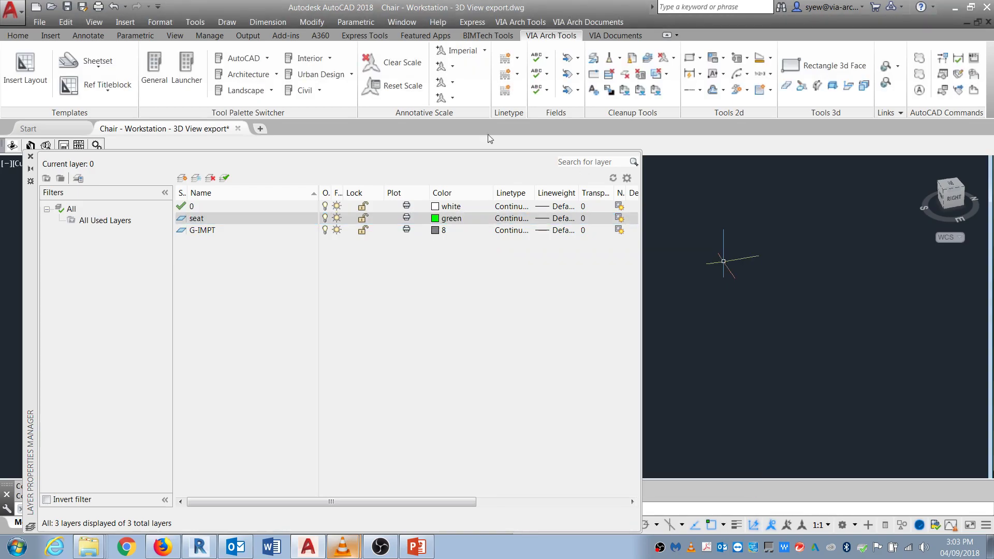
click(31, 157)
Step: Assign the polyface mesh of the chair's backrest and seat to the seat layer
click(443, 247)
click(439, 249)
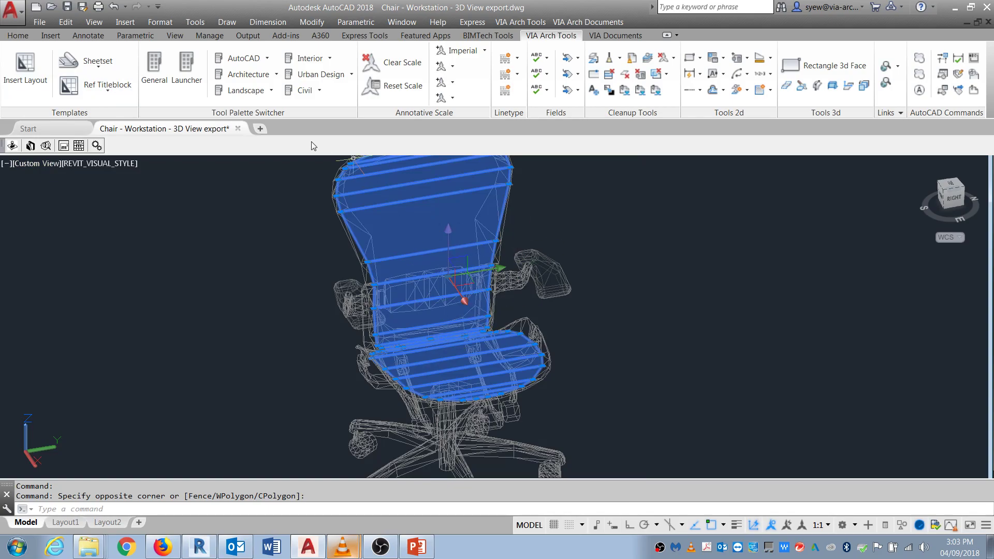
key(ctrl+1)
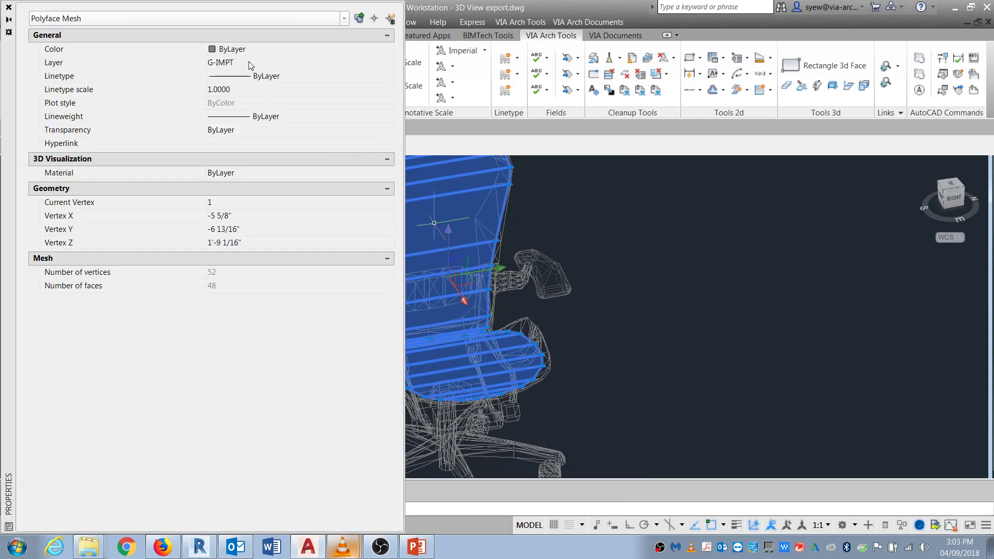
click(248, 62)
click(231, 102)
middle_drag(641, 355, 747, 391)
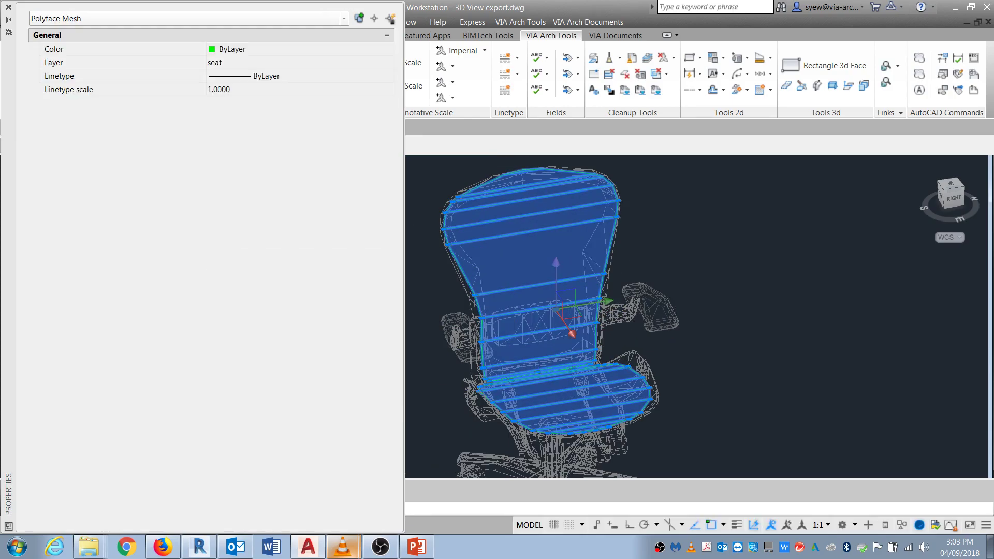
click(9, 7)
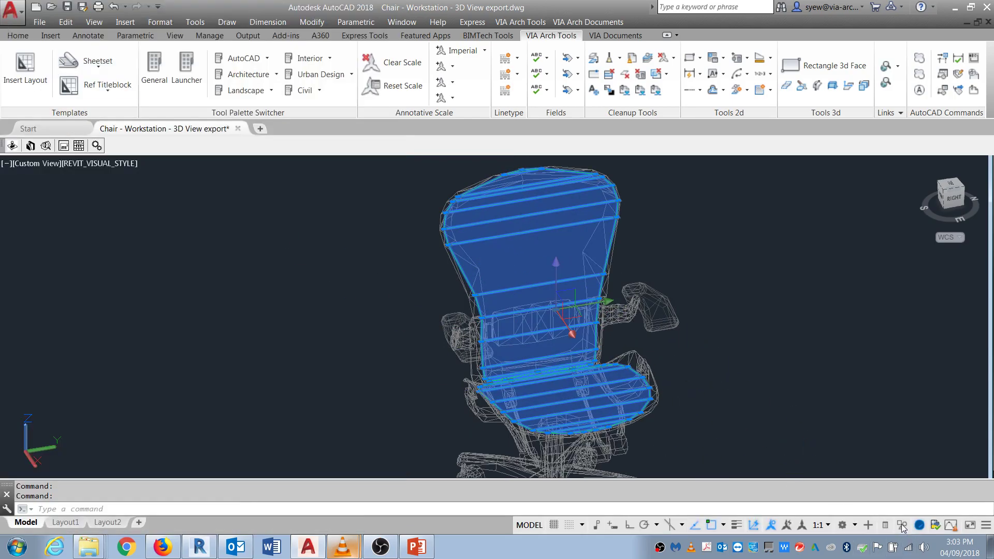
Step: Isolate the backrest and seat mesh from the rest of the chair
click(930, 508)
key(Escape)
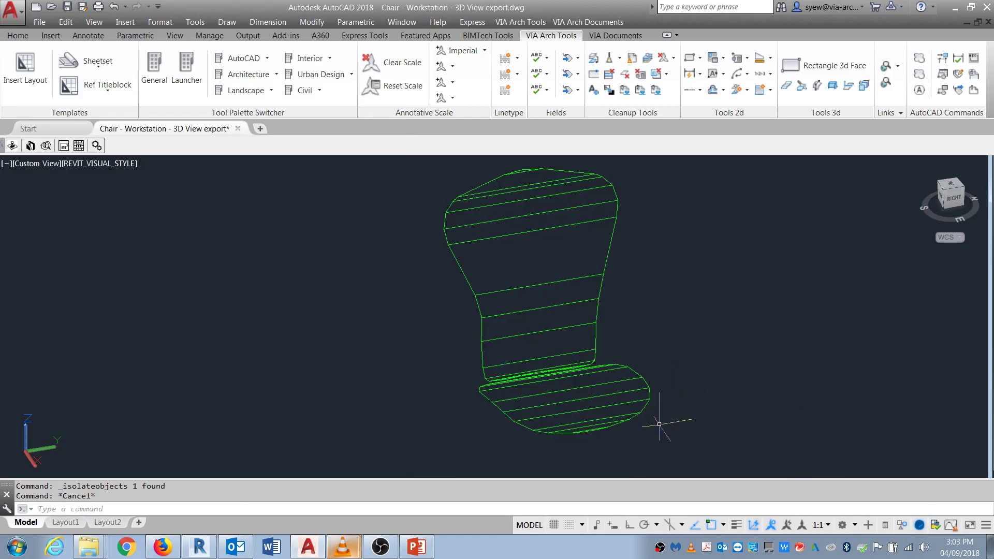
key(Escape)
Step: Explode the isolated backrest and seat mesh into individual 3D faces
click(676, 450)
click(482, 319)
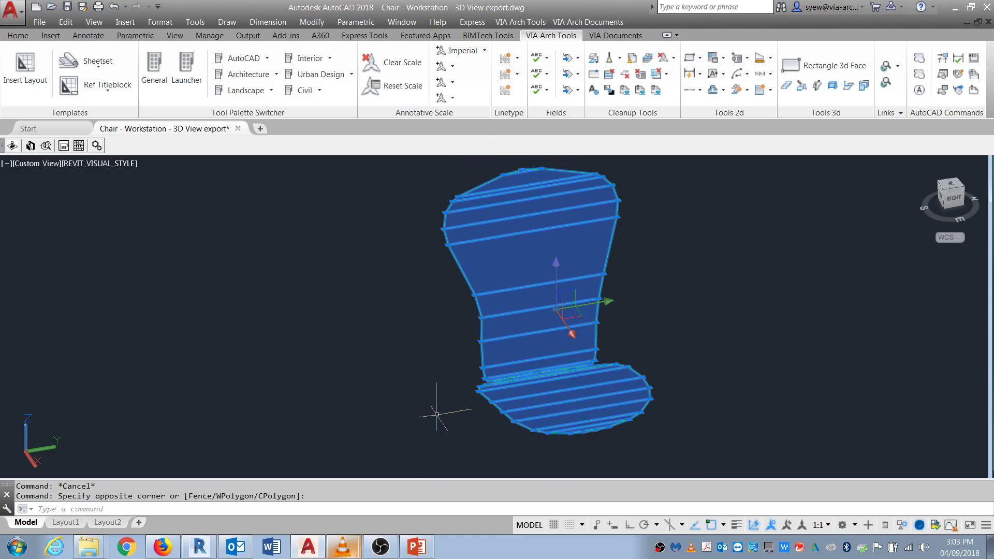
text(x)
key(Return)
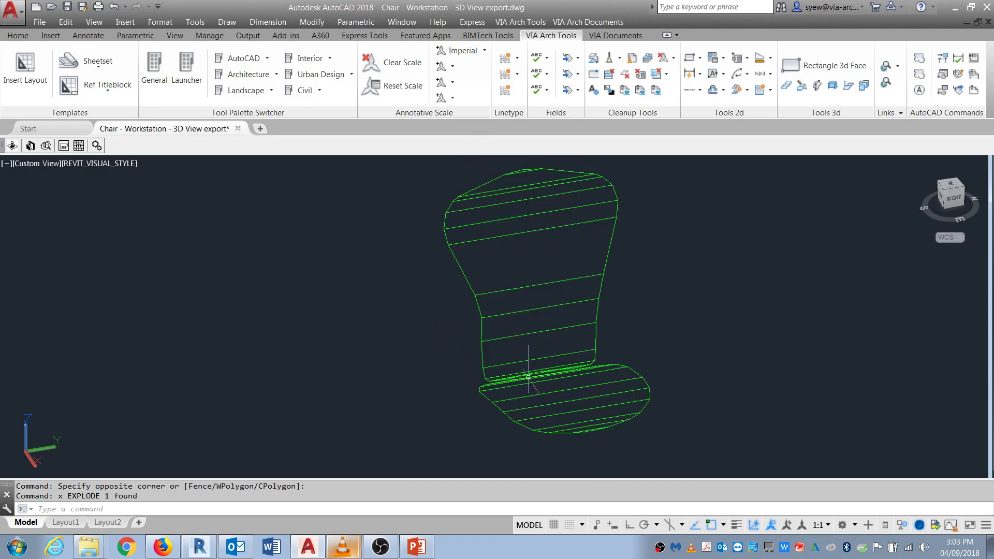
click(544, 354)
key(Escape)
key(Escape)
Step: Orbit the isolated mesh and use the EDGE command to hide 3D face edges near the front rim of the seat
middle_drag(544, 354, 483, 346)
key(Escape)
text(3do)
key(Return)
drag(633, 364, 633, 365)
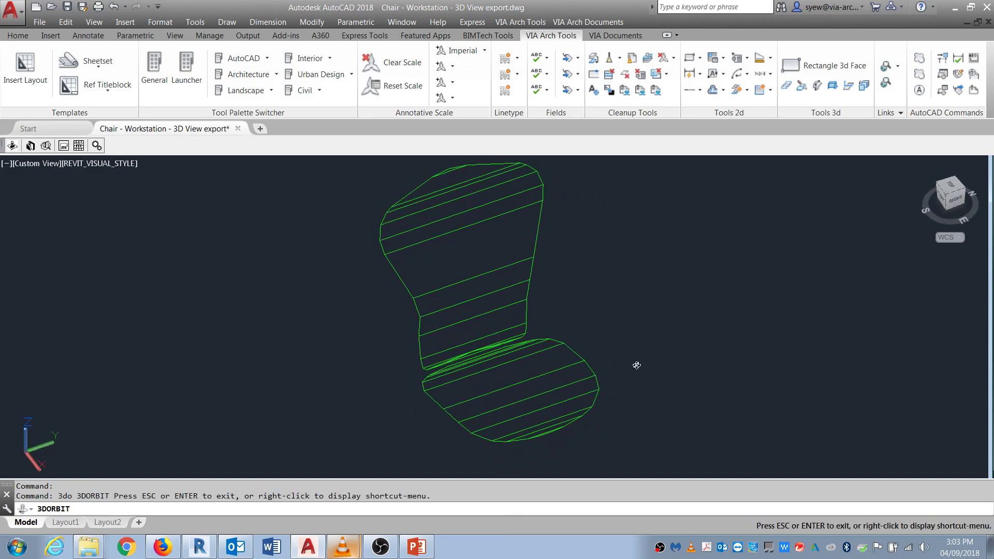
key(Escape)
text(edge)
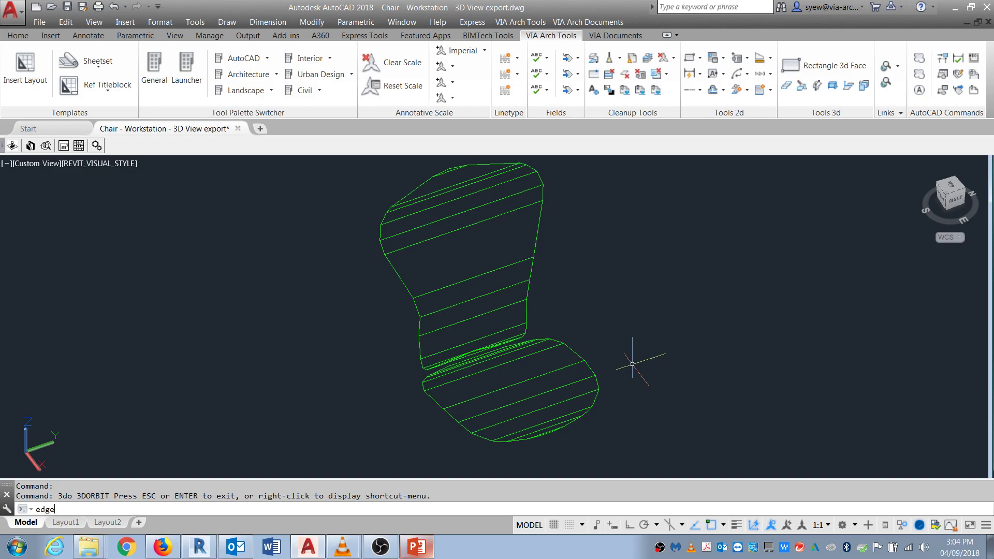
key(Return)
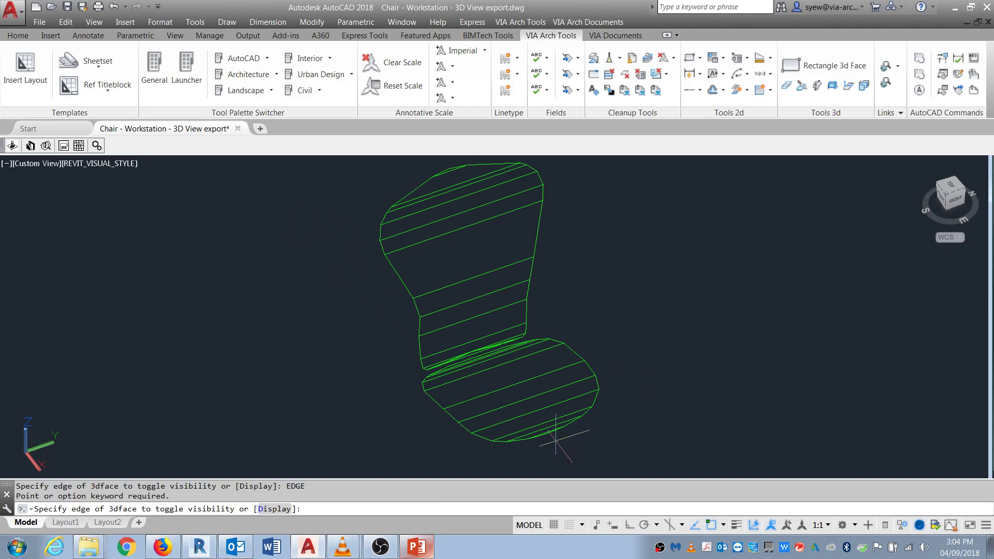
scroll(554, 456, up, 4)
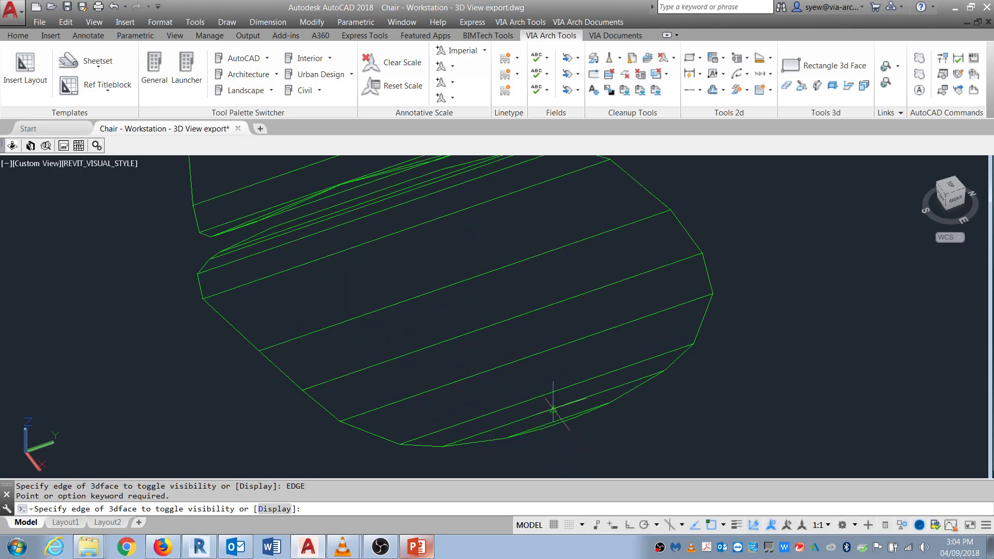
click(556, 410)
key(Return)
scroll(550, 432, up, 2)
key(Return)
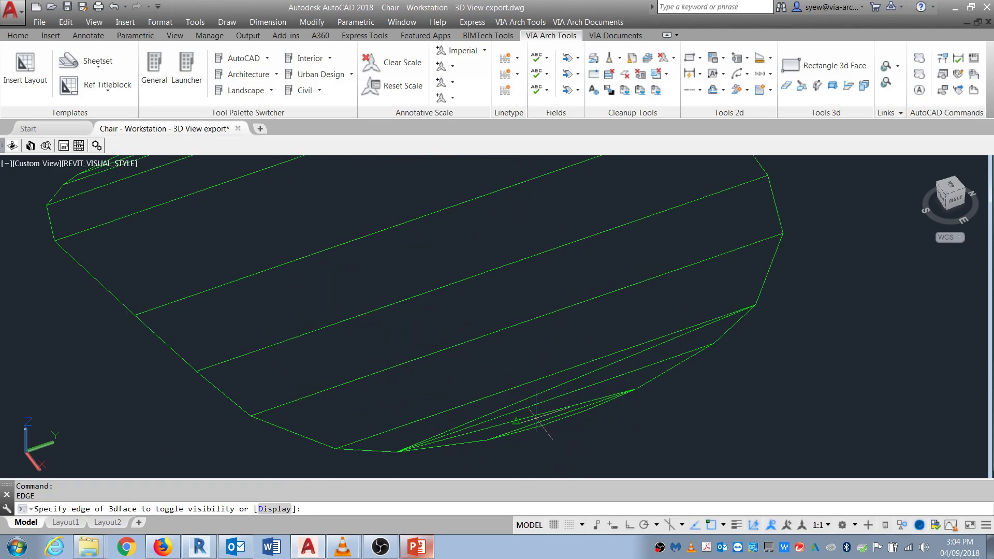
click(530, 422)
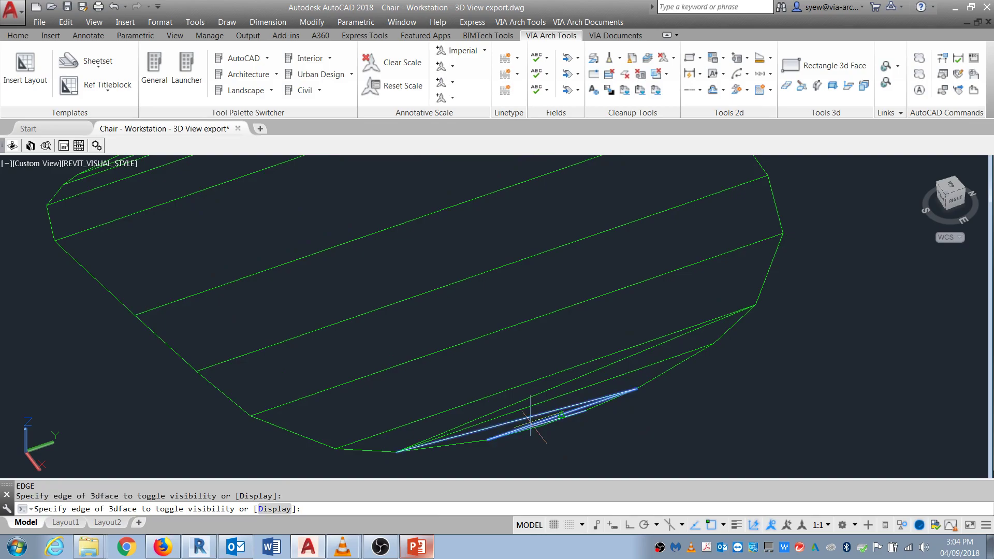
key(Return)
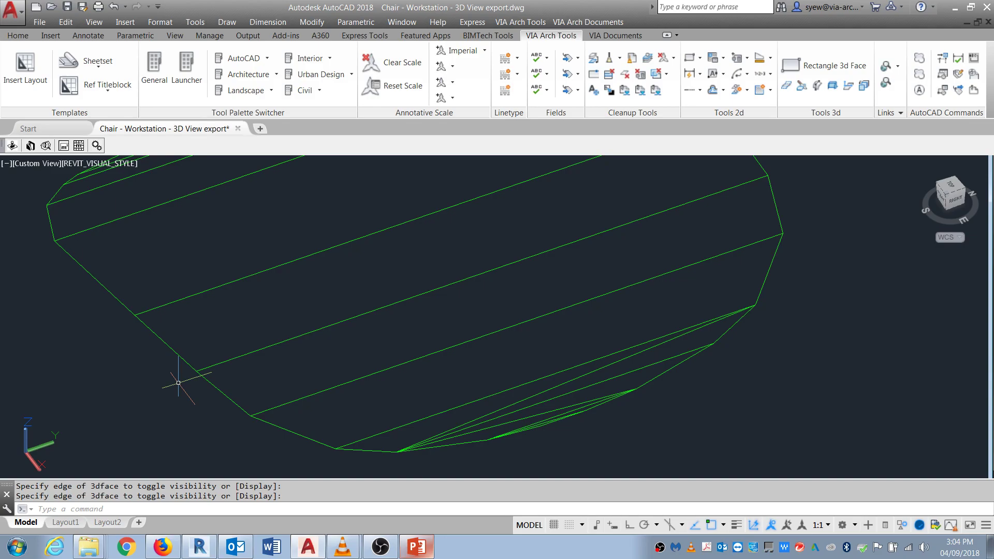
Step: Set the shade mode of the view to 2D wireframe
text(shadem)
key(Return)
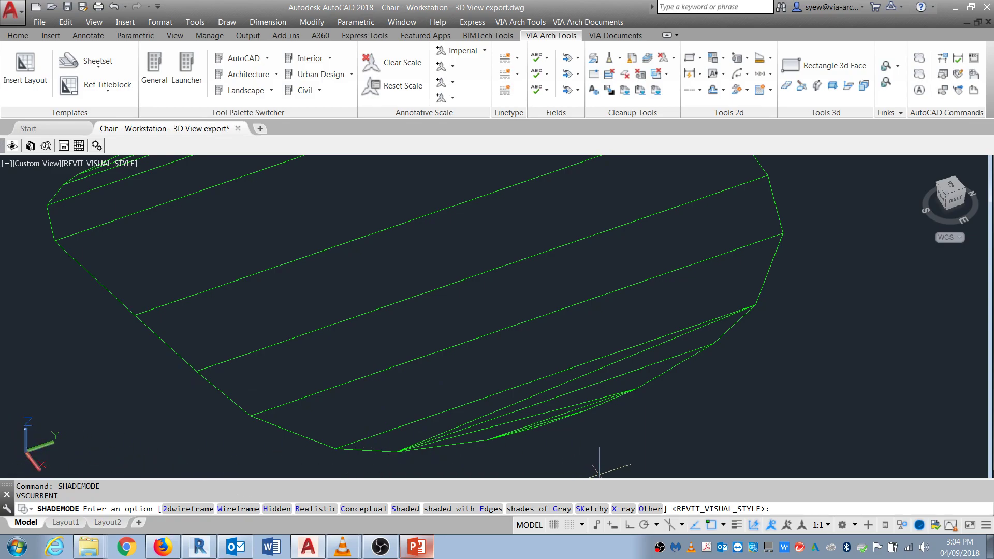
click(173, 510)
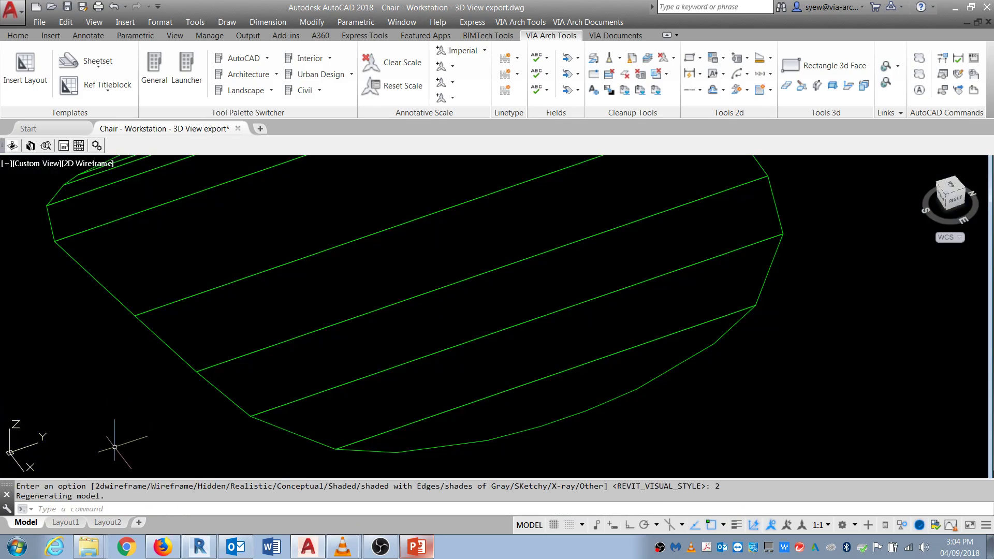
Step: Hide the 3D face edges crossing the front and middle of the seat with the EDGE command
text(edge)
key(Return)
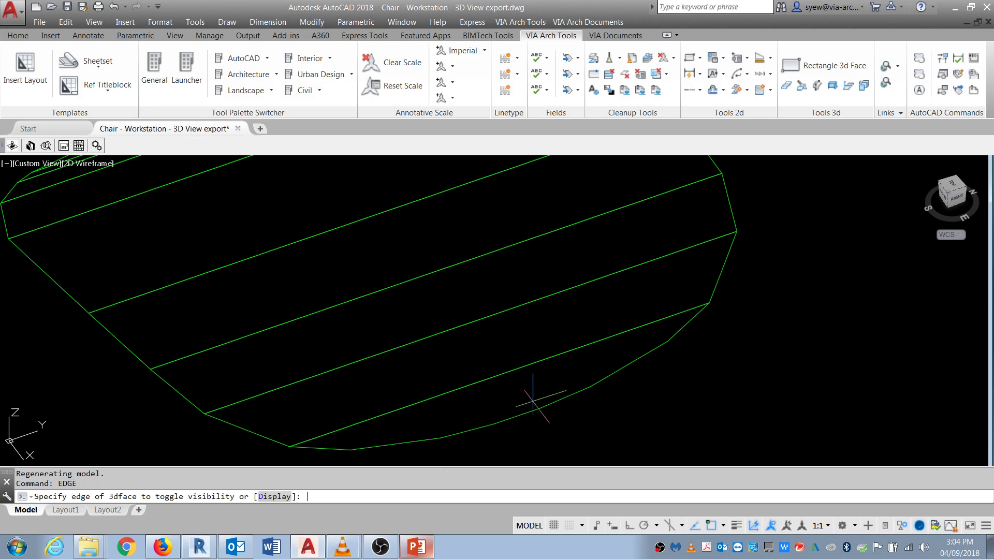
click(518, 365)
scroll(549, 355, up, 2)
key(Return)
key(Return)
click(469, 300)
key(Return)
middle_drag(452, 277, 497, 350)
key(Return)
click(466, 314)
key(Return)
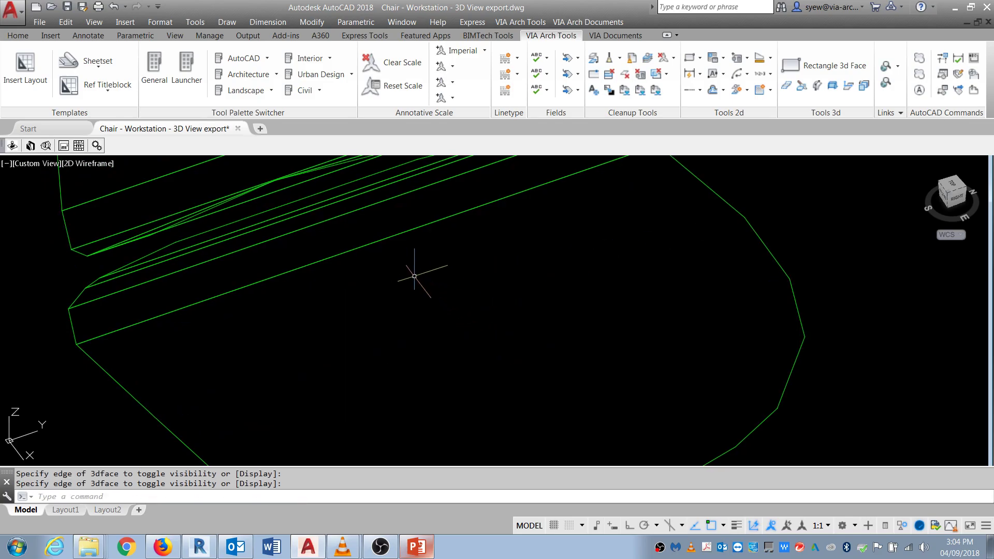
Step: Hide the 3D face edges crossing the rear part of the seat
middle_drag(417, 277, 459, 333)
key(Return)
click(416, 299)
key(space)
click(373, 277)
key(space)
key(space)
click(368, 263)
key(space)
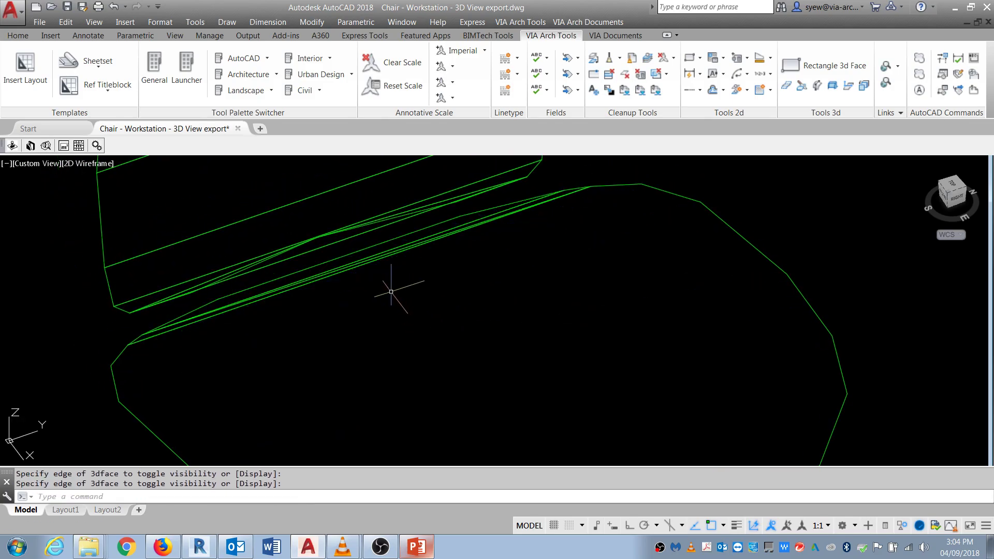
Step: Orbit to a more top-down view and hide another 3D face edge beside the joint between seat and backrest
text(3do)
key(Return)
drag(399, 311, 344, 328)
key(Escape)
text(edge)
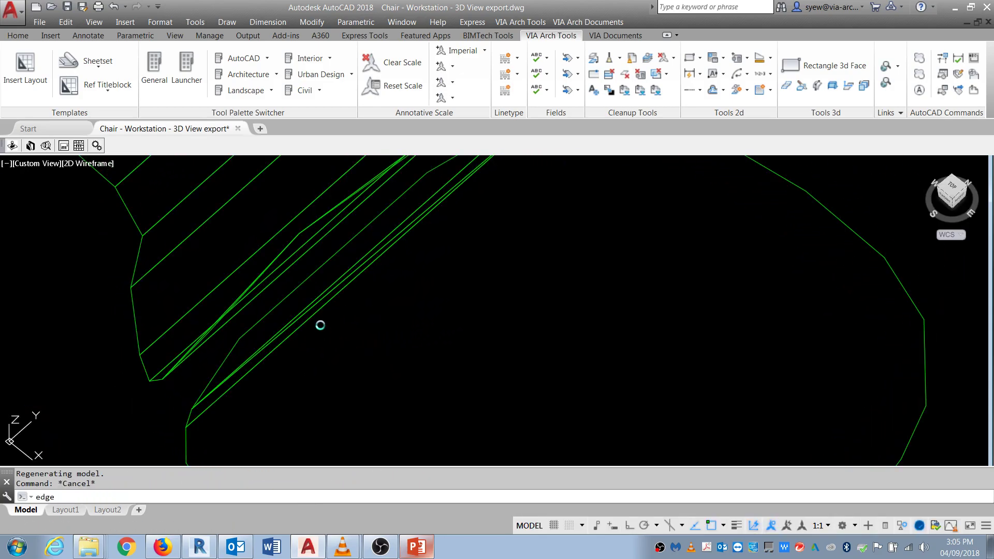
key(Return)
scroll(358, 342, down, 3)
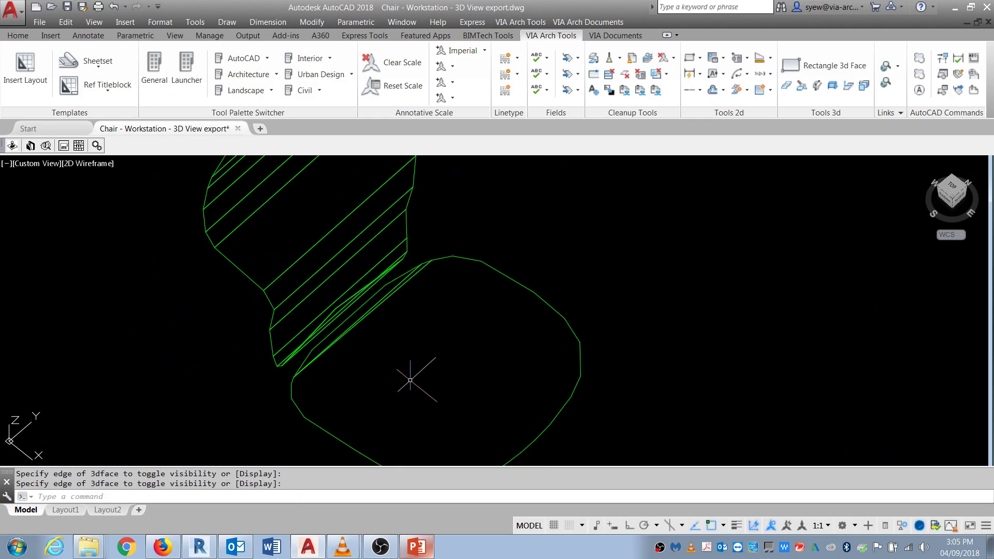
middle_drag(411, 379, 400, 375)
middle_drag(450, 397, 475, 353)
middle_drag(336, 235, 347, 300)
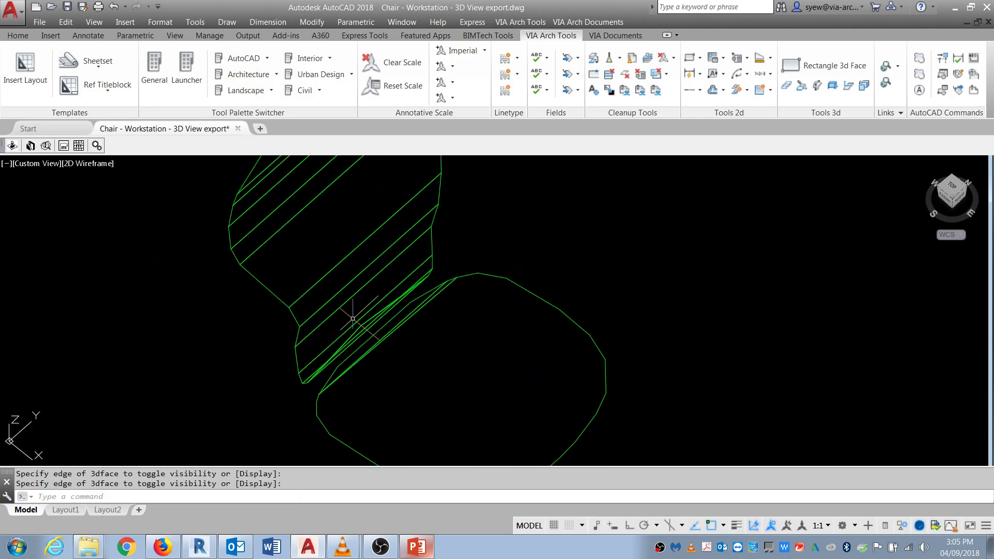
Step: Open the drawing Chair - Workstation ACAD Fix.dwg
key(Escape)
key(ctrl+o)
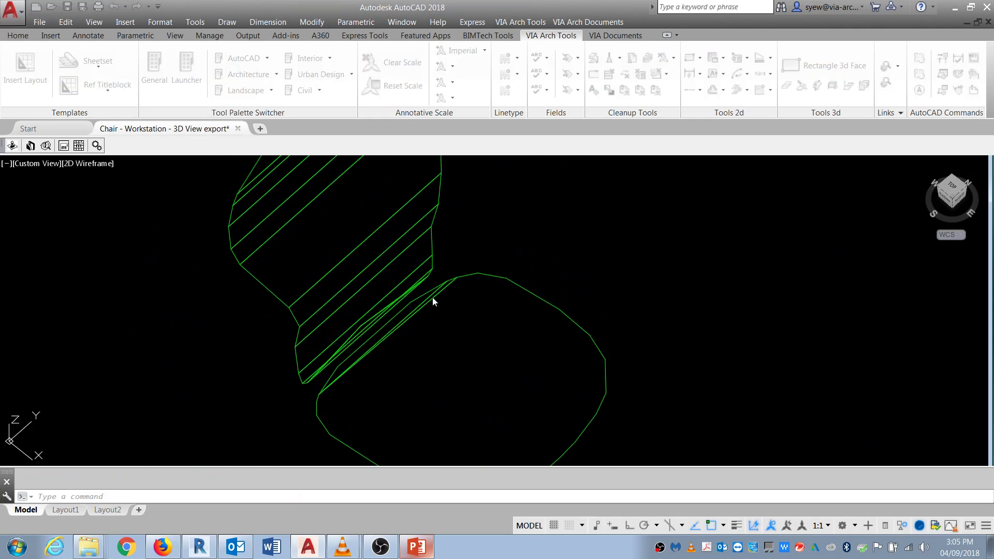
click(311, 193)
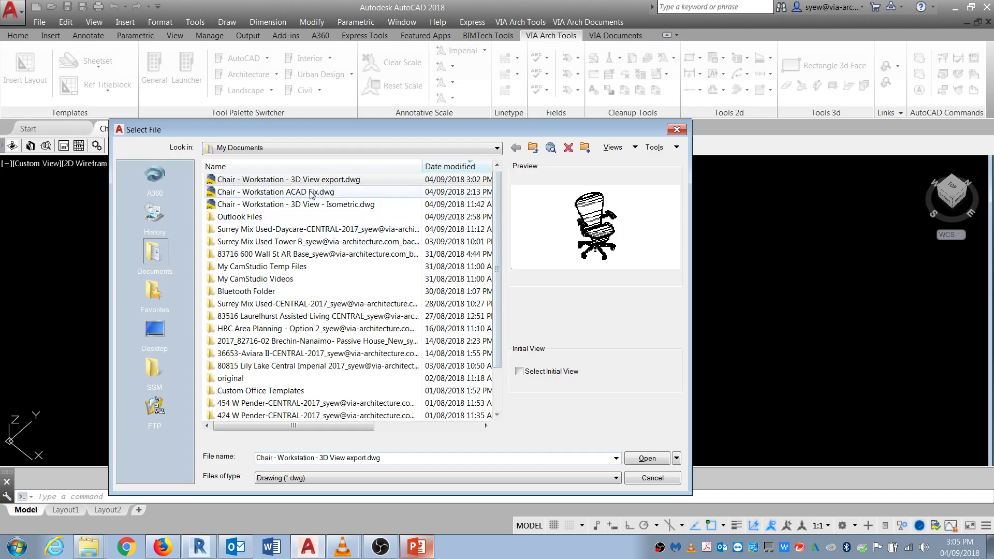
click(647, 458)
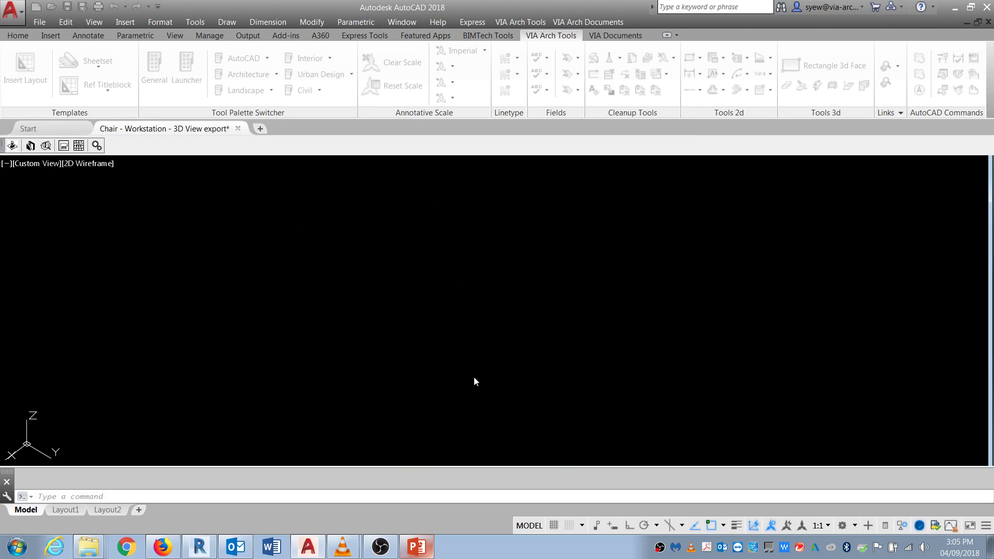
Step: Orbit in on the side of the chair and hide the 3D face edge crossing the seat beside the support arm
scroll(533, 273, up, 4)
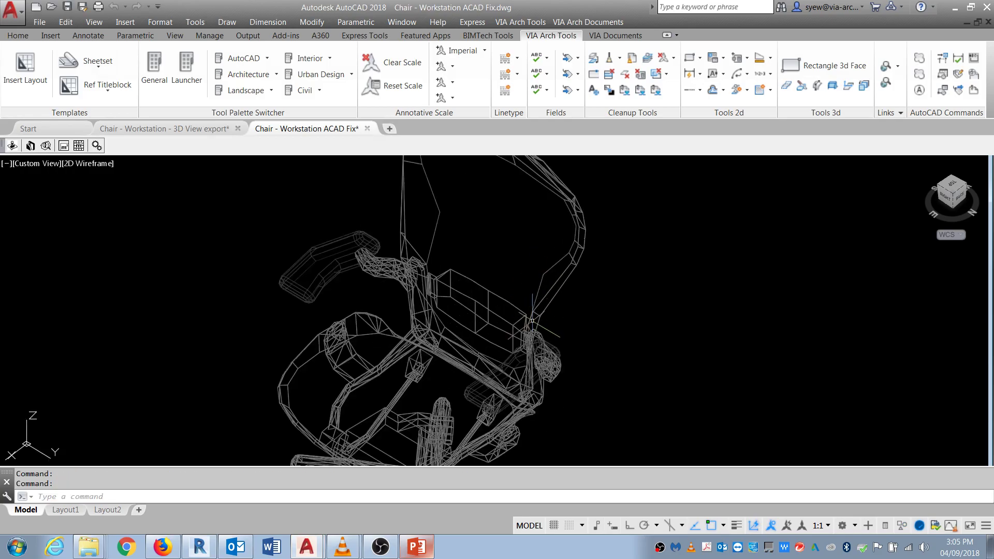
text(3do)
key(Return)
drag(455, 394, 621, 413)
key(Escape)
scroll(613, 389, up, 3)
text(3do)
key(Return)
drag(514, 343, 285, 342)
key(Escape)
scroll(200, 217, up, 4)
text(edge)
key(Return)
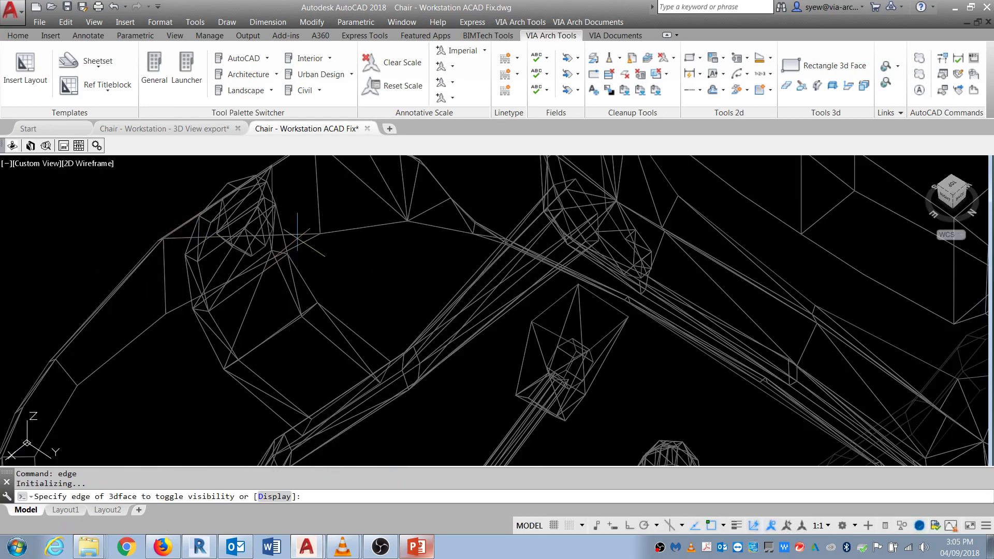
click(299, 234)
key(Return)
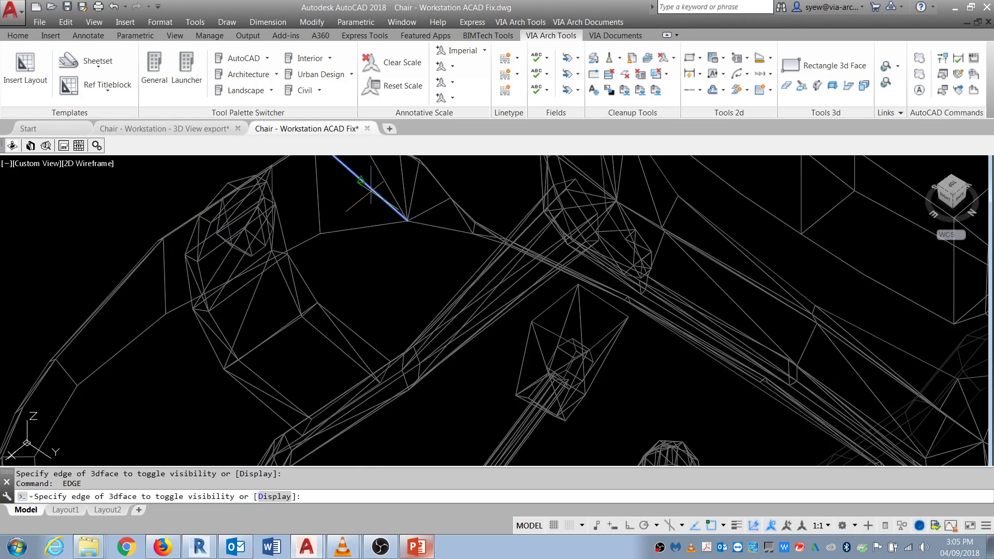
Step: Hide the remaining diagonal 3D face edges on the same stretch of the seat's rim
key(Return)
click(432, 209)
key(Return)
key(Return)
click(414, 192)
key(Return)
Step: Orbit around the chair and hide 3D face edges on the seat rim from the opposite direction
scroll(340, 235, down, 4)
text(3d)
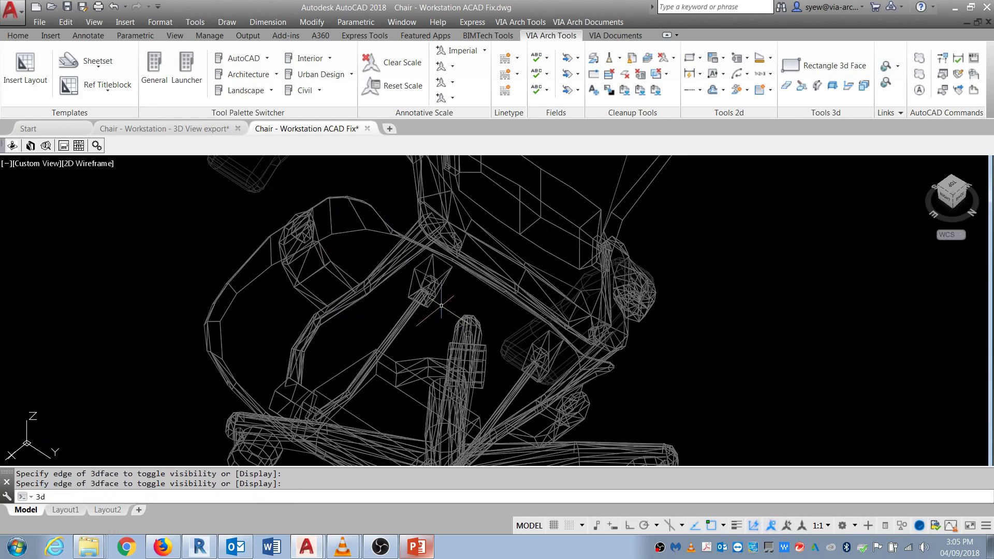
text(o)
key(Return)
drag(439, 338, 573, 324)
key(Return)
scroll(603, 224, up, 3)
text(edge)
key(Return)
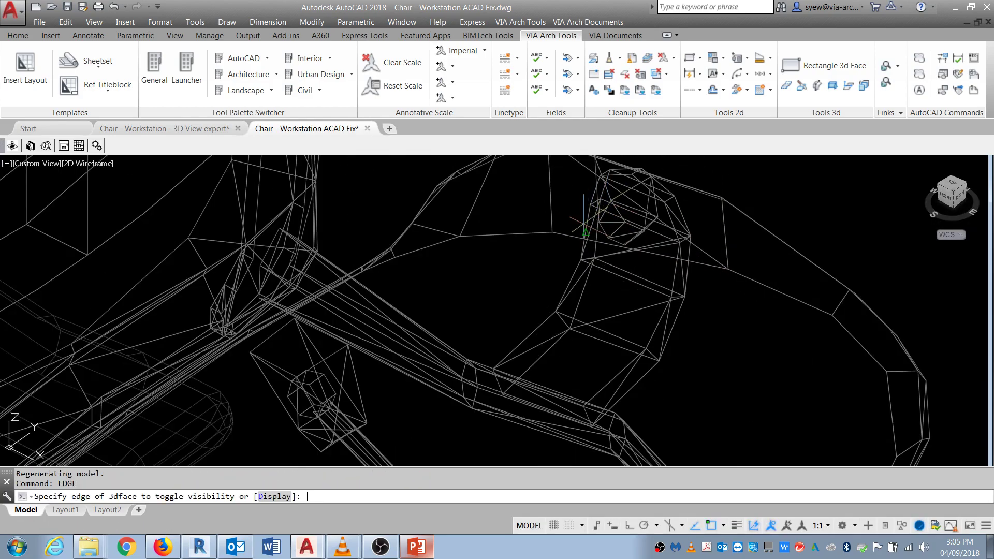
middle_drag(563, 246, 548, 297)
click(568, 219)
key(Return)
key(Return)
click(422, 281)
key(Return)
Step: Orbit to the outer side of the seat and hide 3D face edges on its narrow curved rim
text(3do)
key(Return)
drag(450, 328, 550, 362)
key(Return)
middle_drag(551, 361, 520, 364)
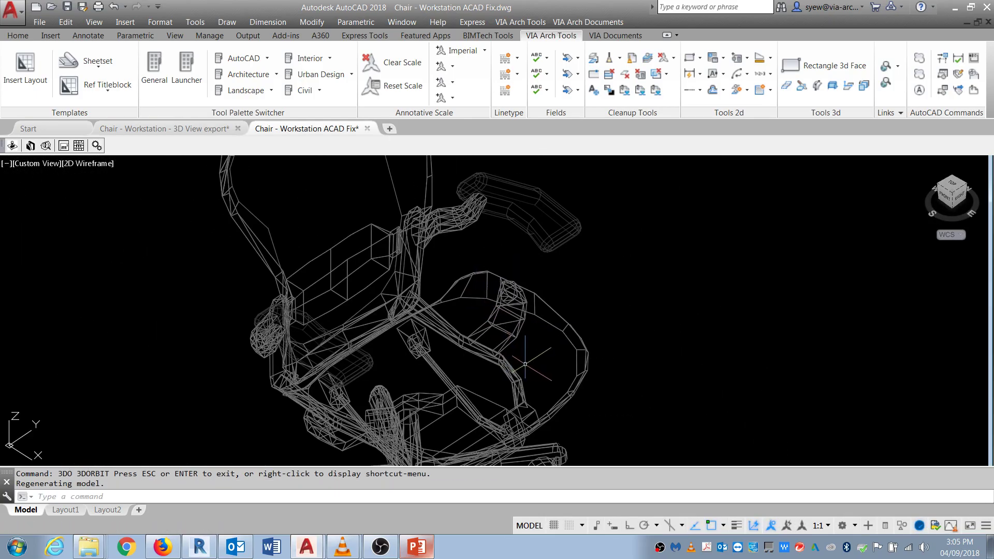
text(3do)
key(Return)
drag(523, 358, 501, 366)
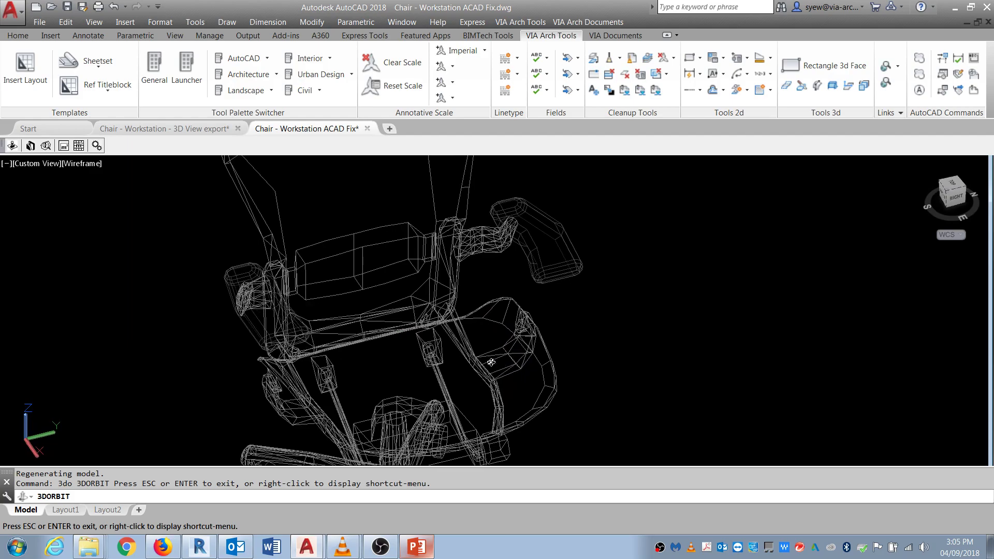
key(Return)
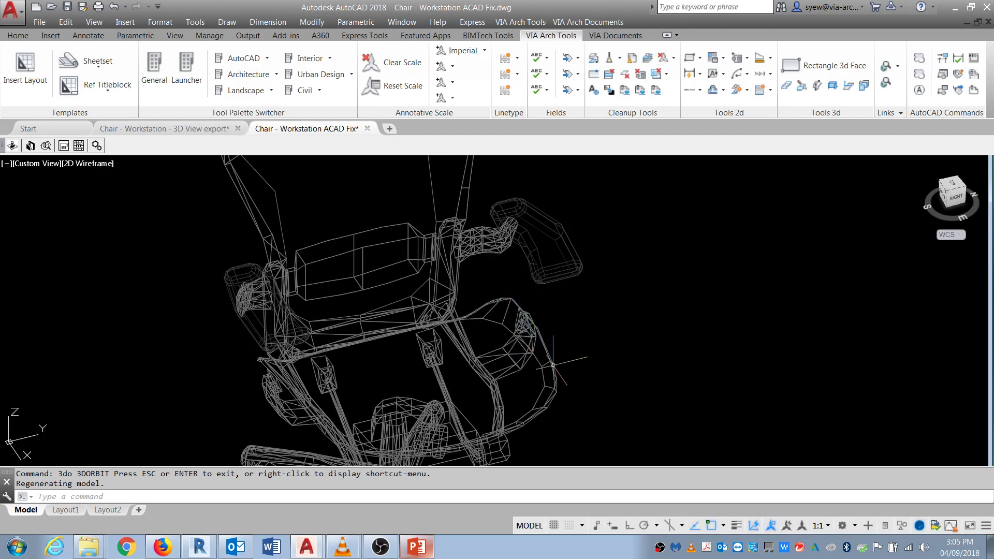
scroll(548, 396, up, 6)
text(edge)
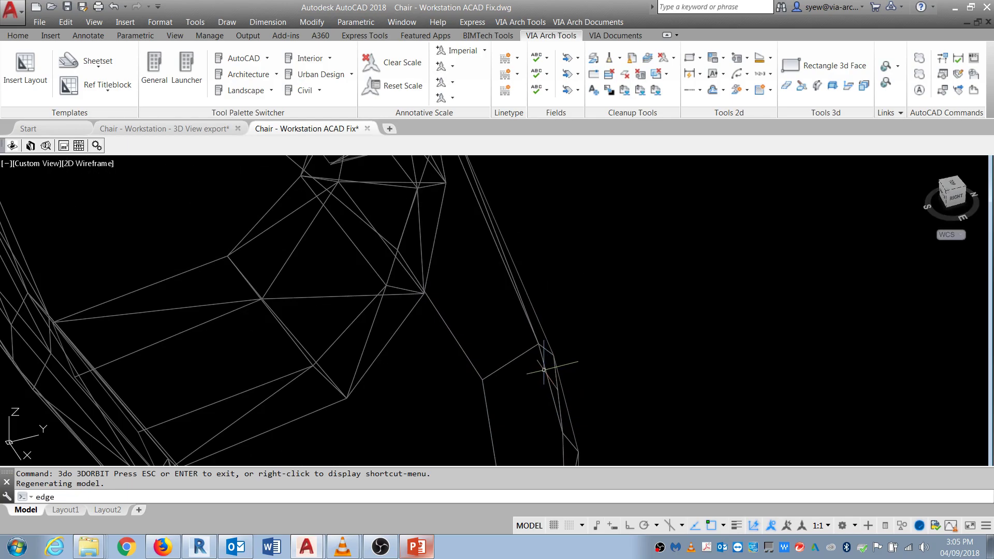
key(Return)
click(558, 386)
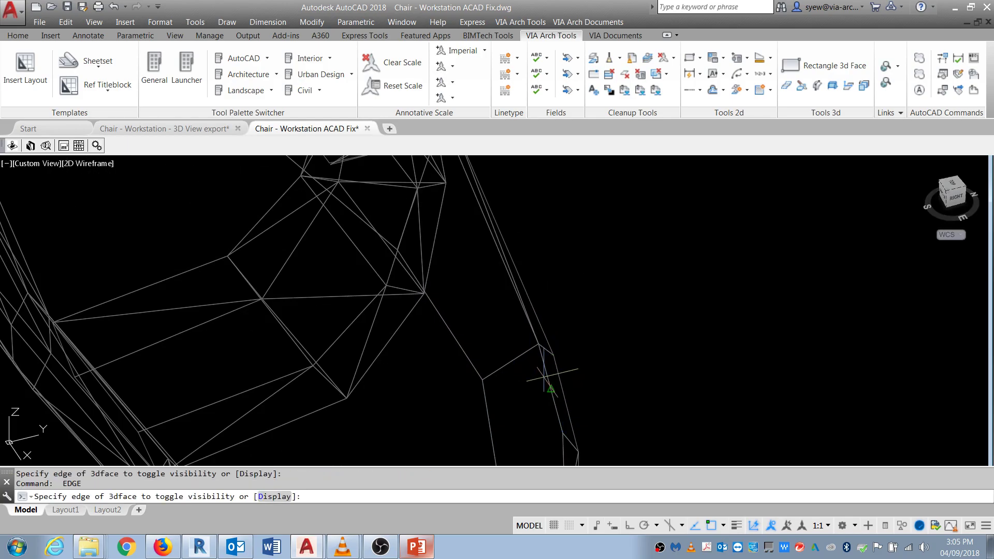
key(Return)
Step: Set SPLFRAME to 1 and regenerate the drawing to display the hidden 3D face edges
middle_drag(574, 402, 580, 357)
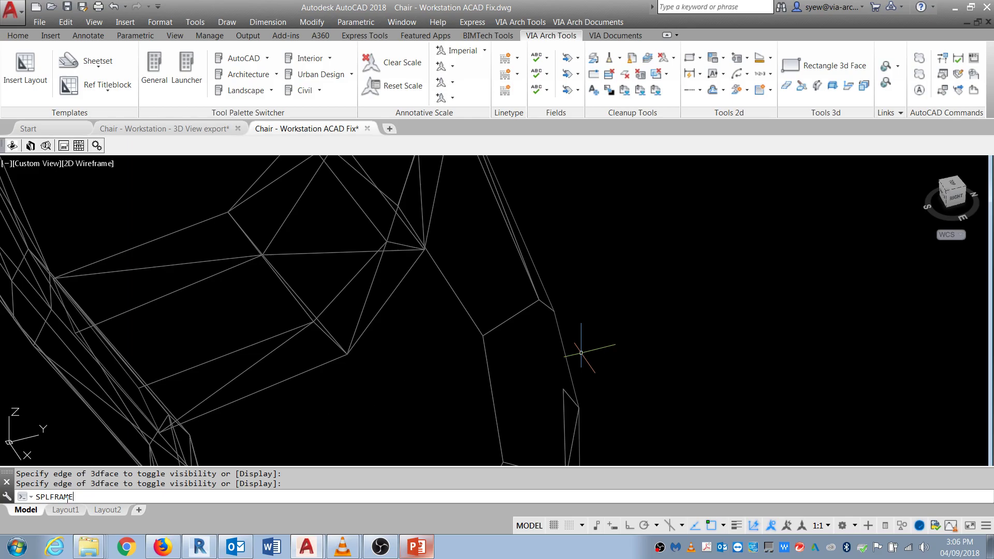
text(SPLFRAME)
key(Return)
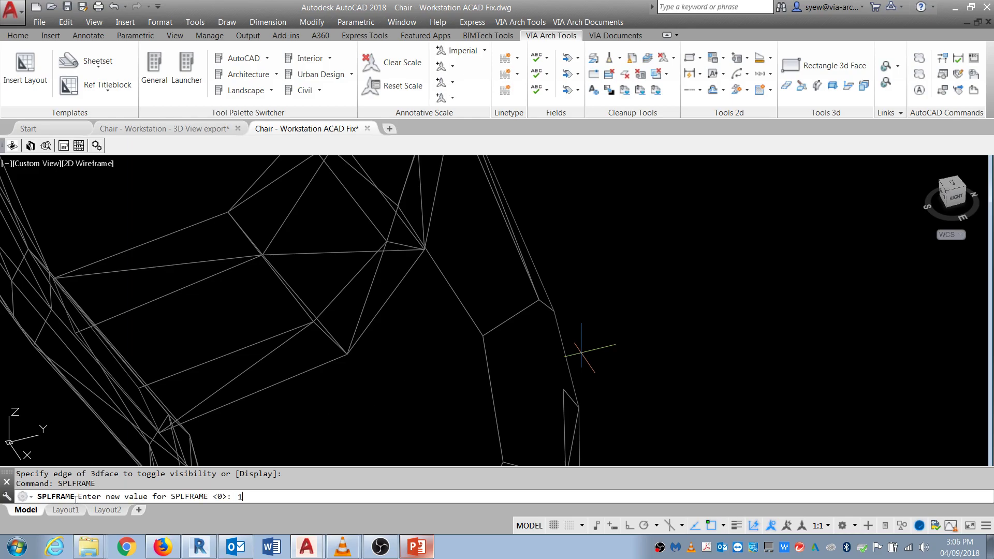
text(1)
key(Return)
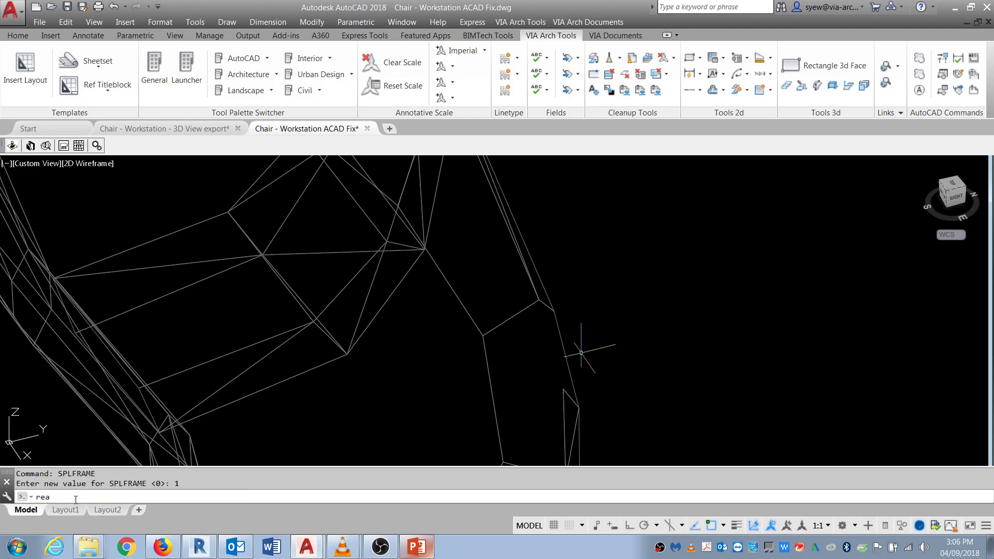
text(rea)
key(Return)
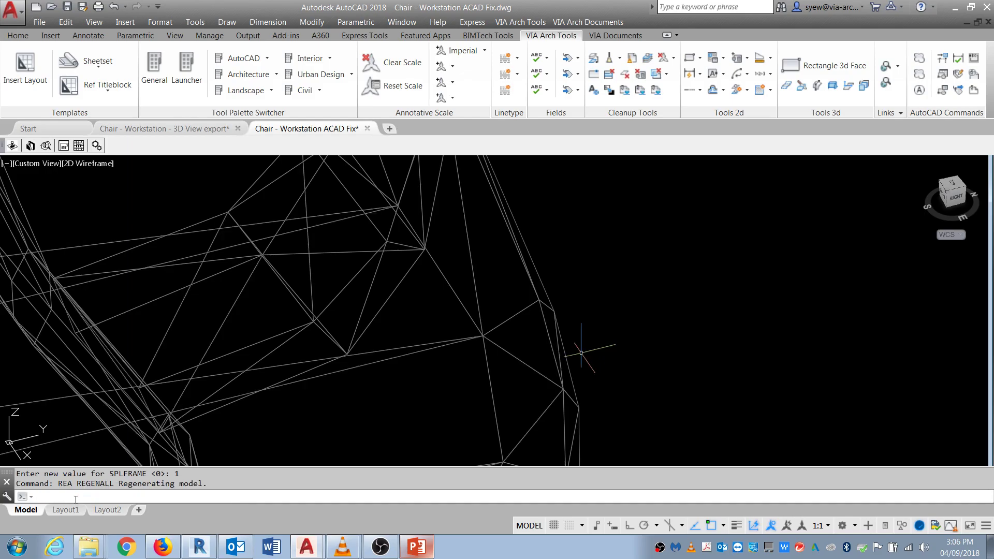
Step: Toggle the wrongly hidden 3D face edge on the seat's outer rim back to visible with the EDGE command
text(edge)
key(Return)
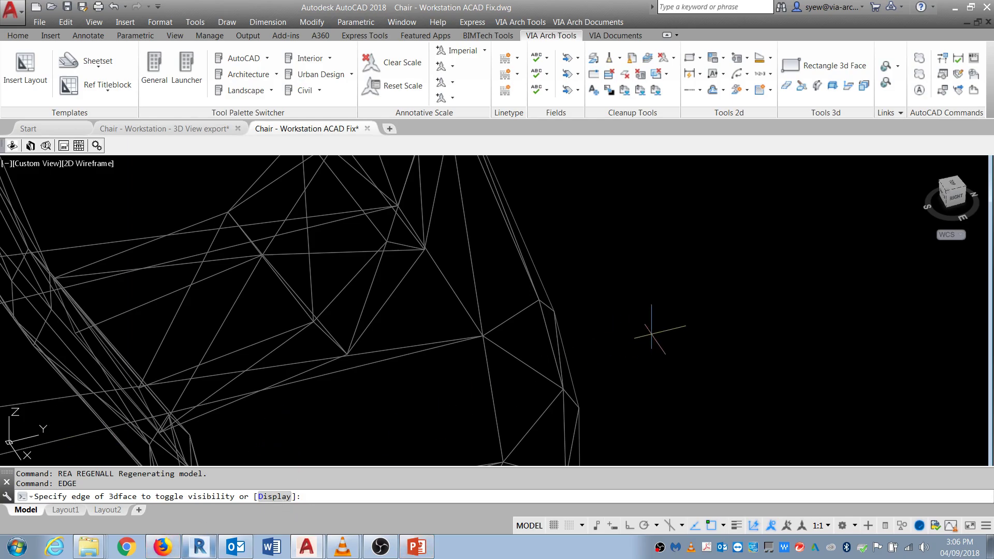
click(558, 346)
key(Return)
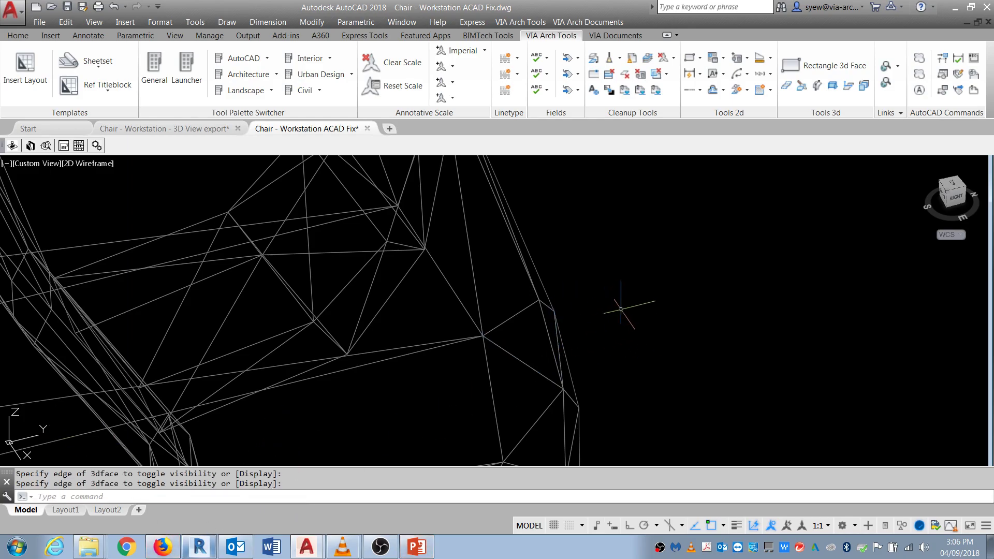
Step: Set SPLFRAME back to 0 and regenerate the drawing
text(splframe)
key(Return)
text(0)
key(Return)
text(REA)
key(Return)
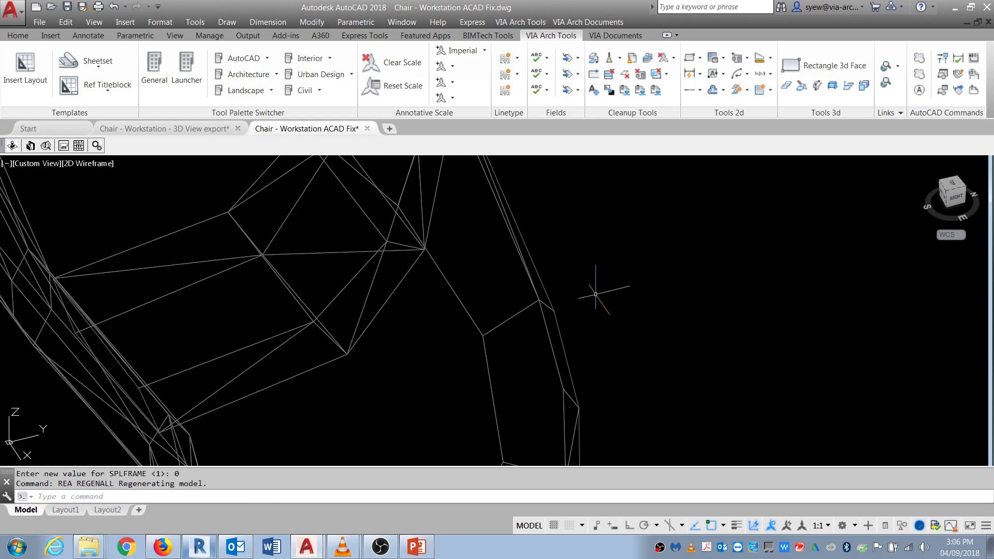
Step: Toggle the visibility of a 3D face edge on the seat's outer curved rim with the EDGE command
scroll(598, 294, down, 4)
text(ed)
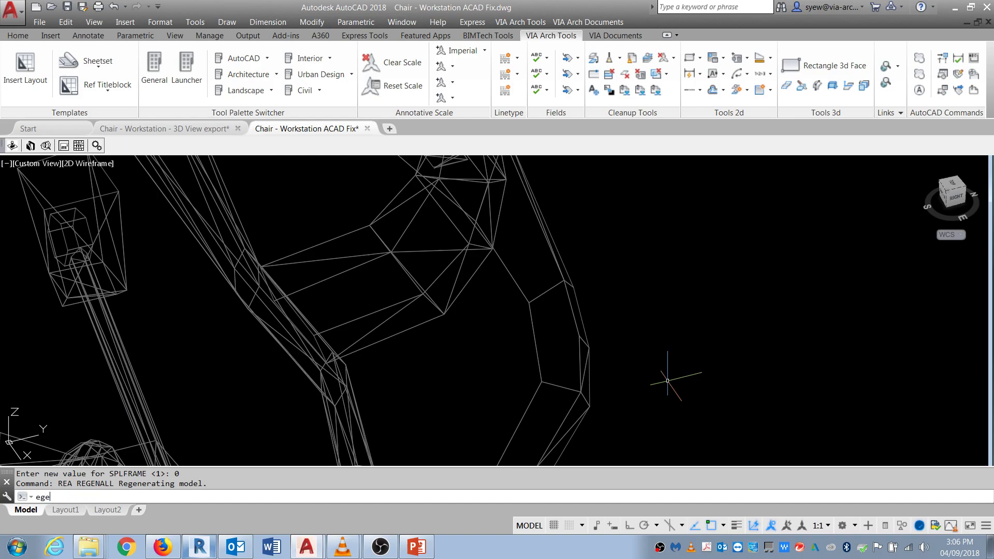
key(Return)
text(ed)
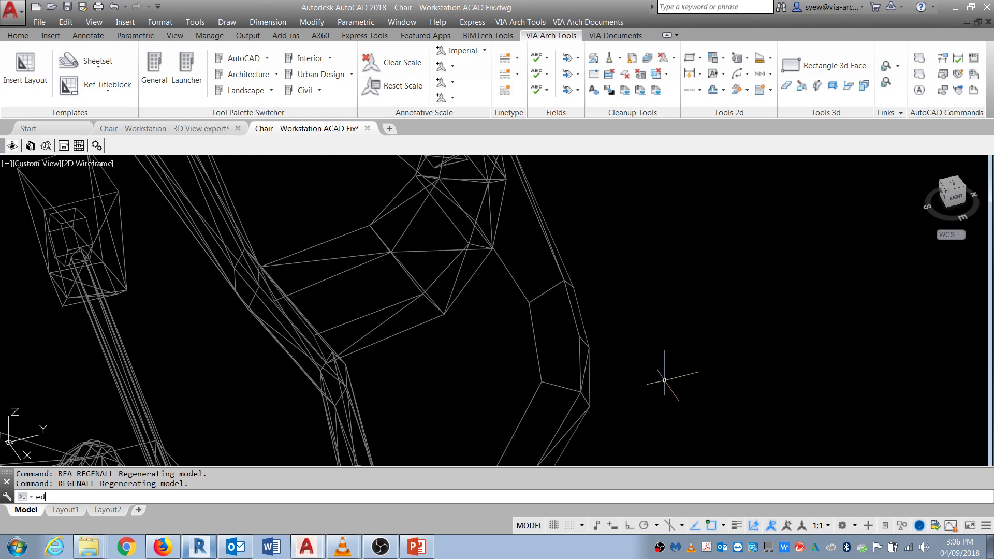
text(ge)
key(Return)
scroll(602, 358, up, 3)
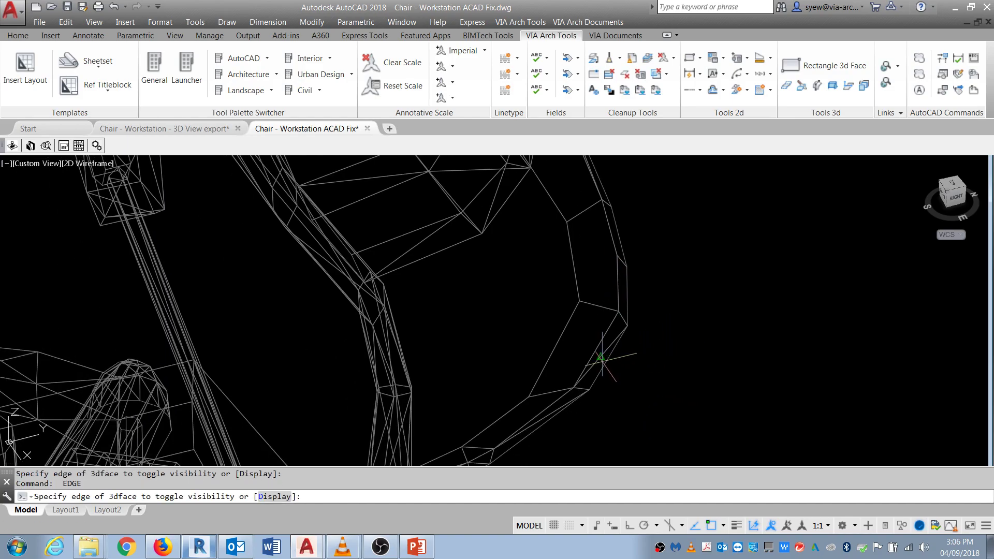
scroll(611, 311, up, 5)
click(554, 209)
key(Return)
Step: Switch to the Conceptual visual style and orbit to the chair's front to inspect the transparent armrests
scroll(640, 273, down, 8)
middle_drag(640, 274, 644, 324)
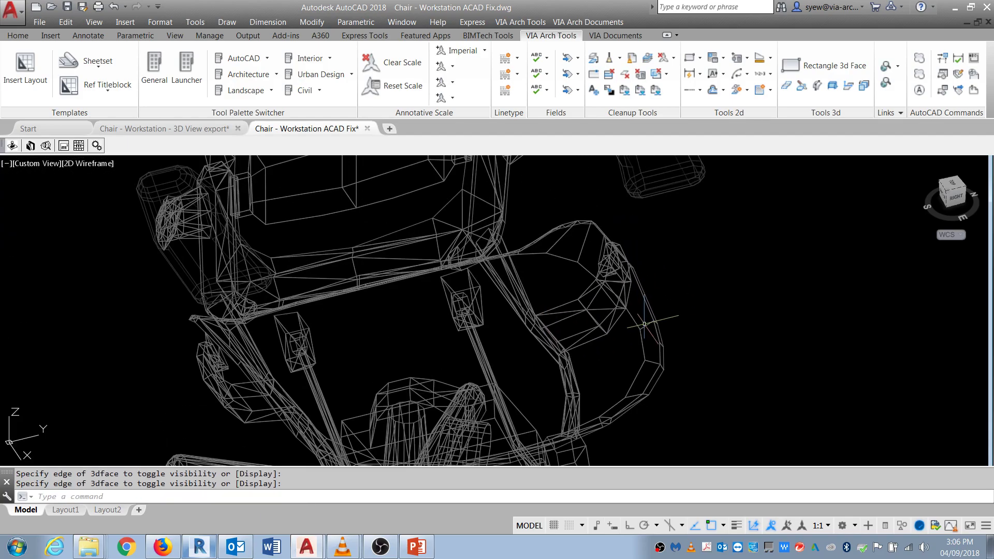
scroll(644, 324, down, 5)
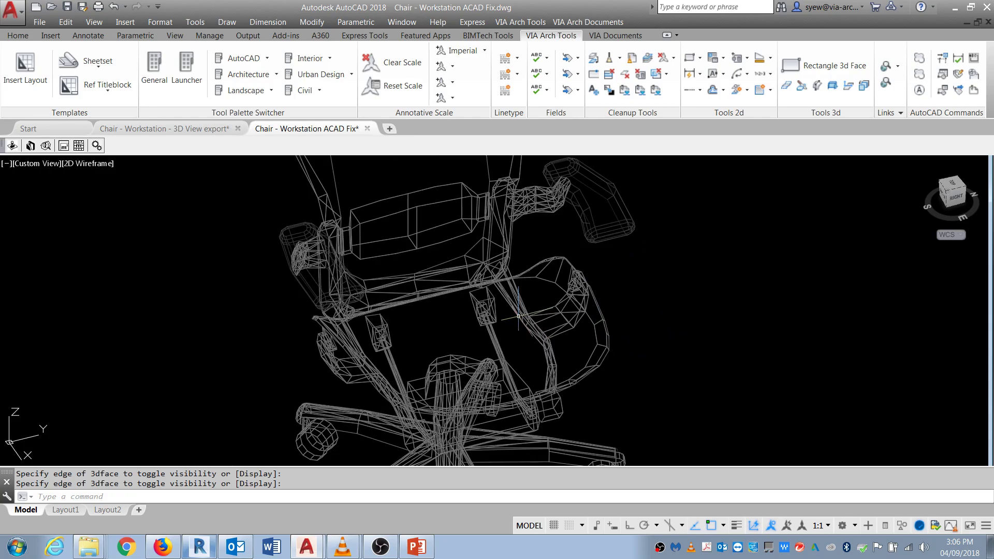
text(sha)
key(Return)
text(co)
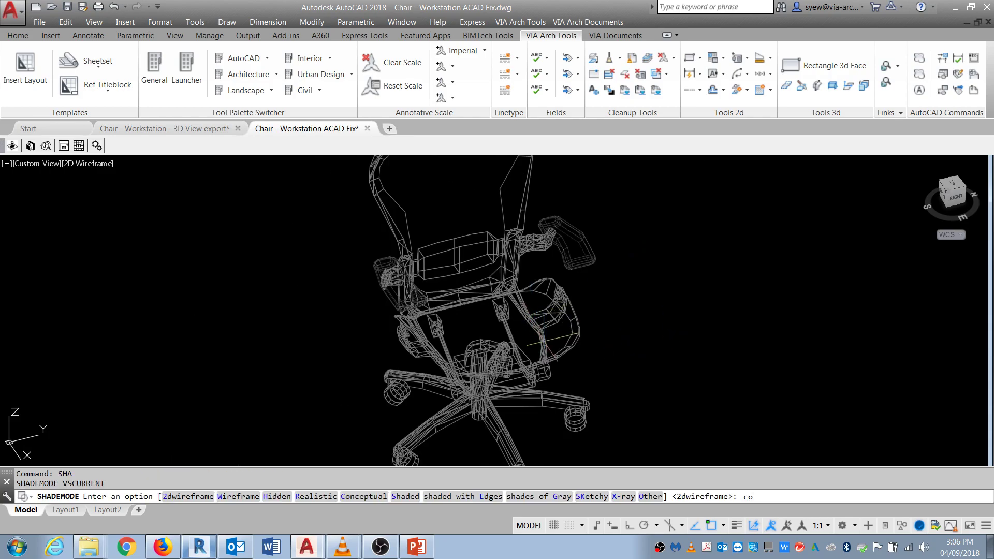
key(Return)
text(3do)
key(Return)
drag(616, 352, 657, 347)
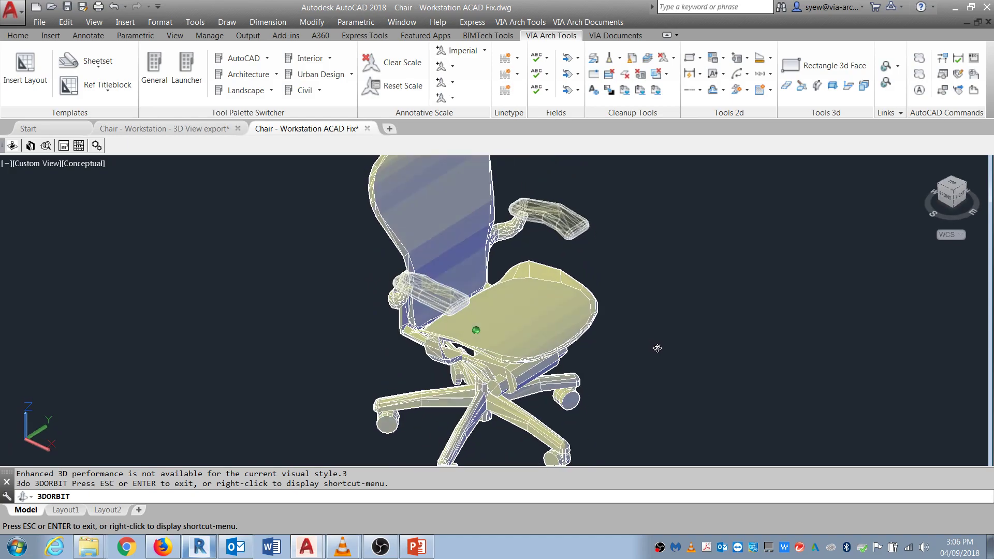
key(Escape)
scroll(568, 206, up, 5)
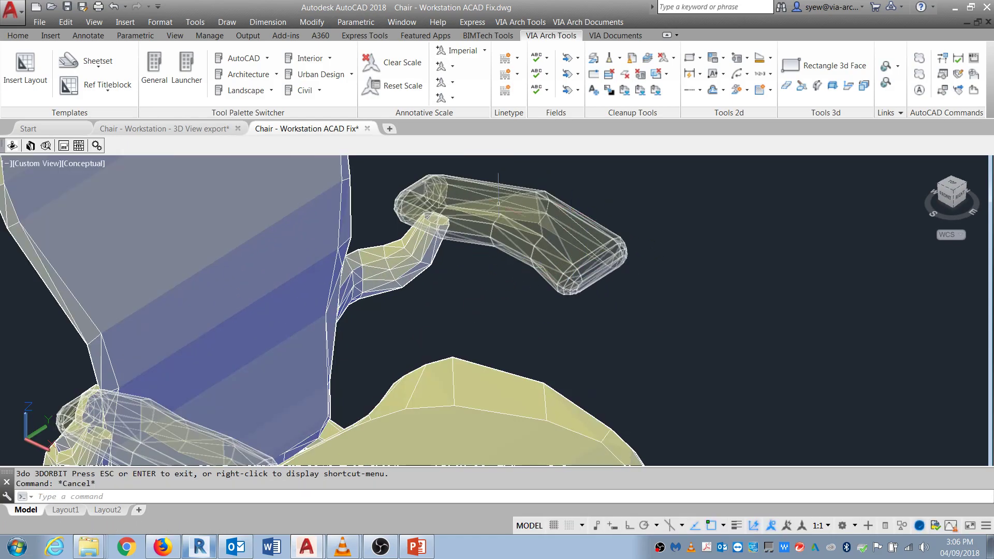
scroll(488, 208, up, 4)
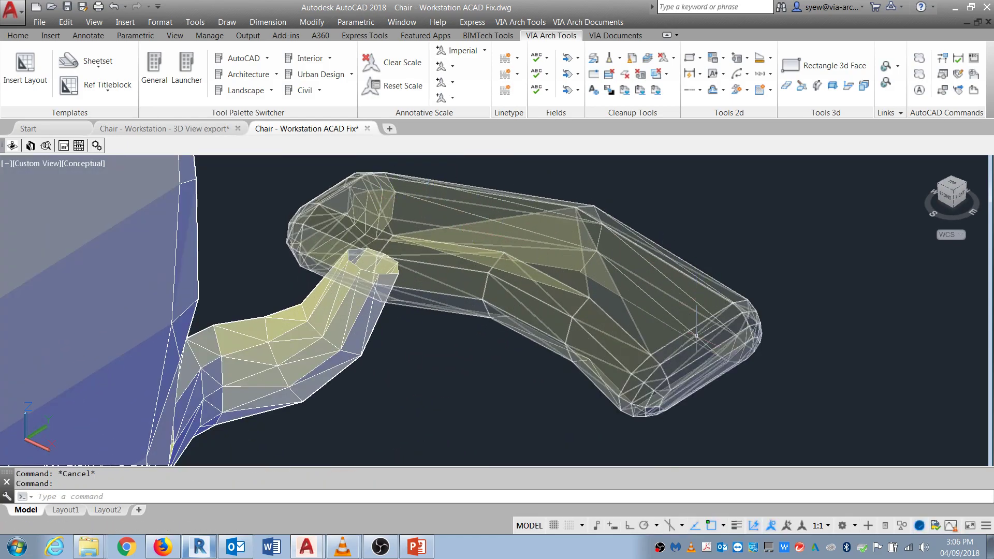
Step: Switch the visual style back to 2dwireframe with SHADEMODE
key(Return)
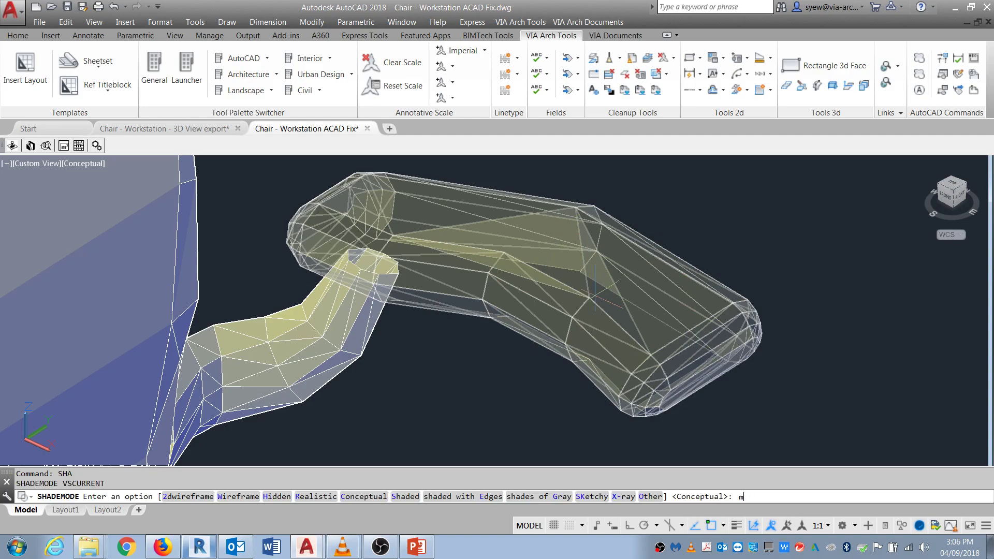
text(2d)
key(Return)
Step: Select the whole chair and set the transparency of all its objects to 0
scroll(596, 290, down, 6)
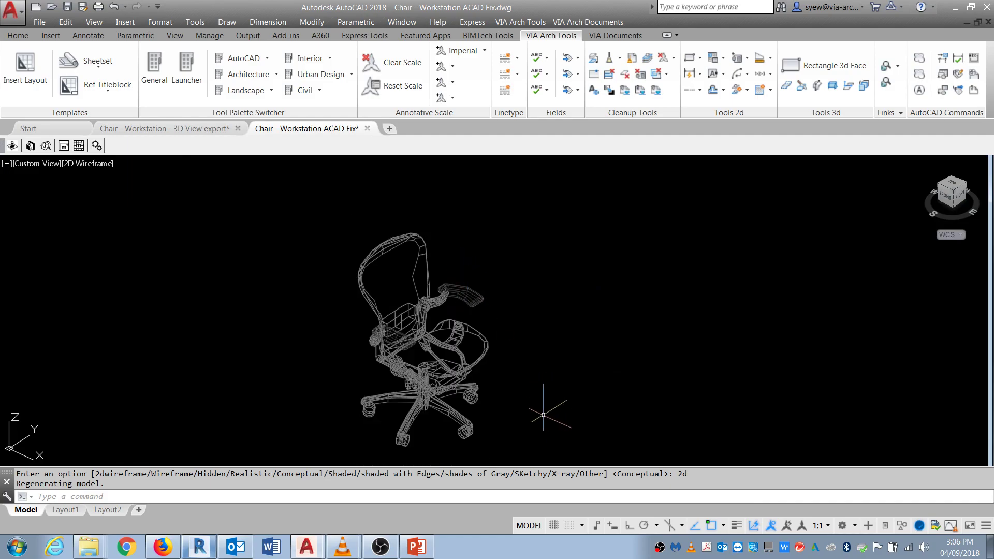
middle_drag(573, 422, 590, 399)
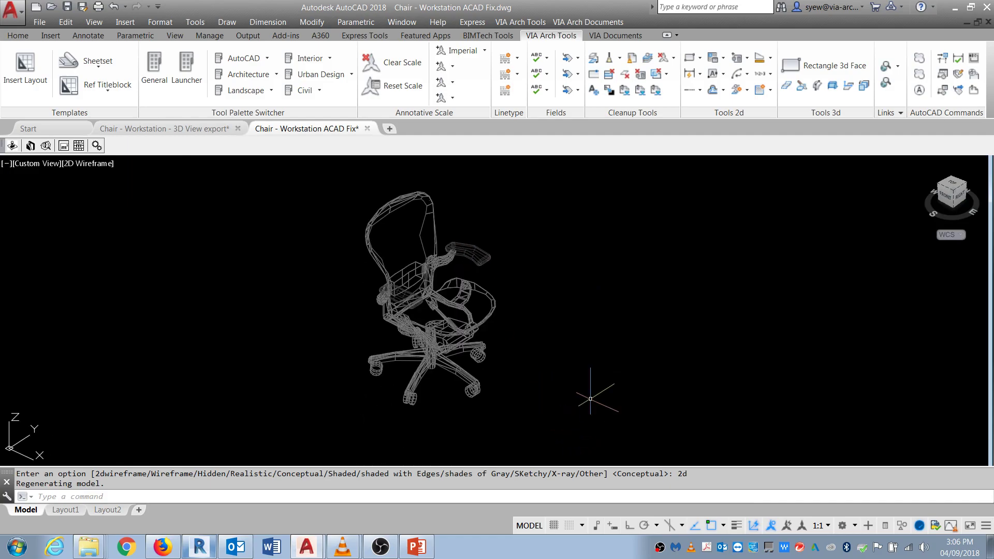
click(601, 431)
click(291, 184)
text(pr)
key(Return)
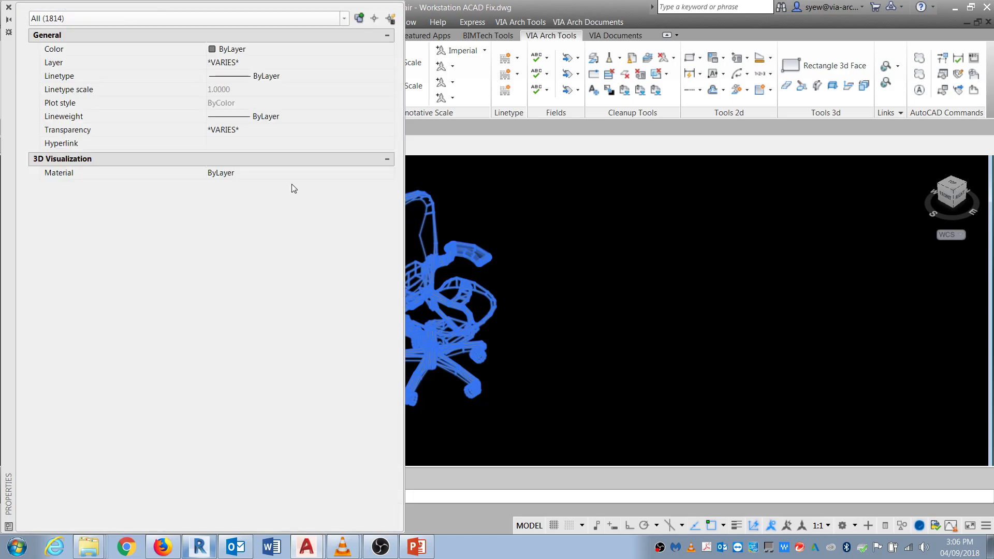
click(246, 130)
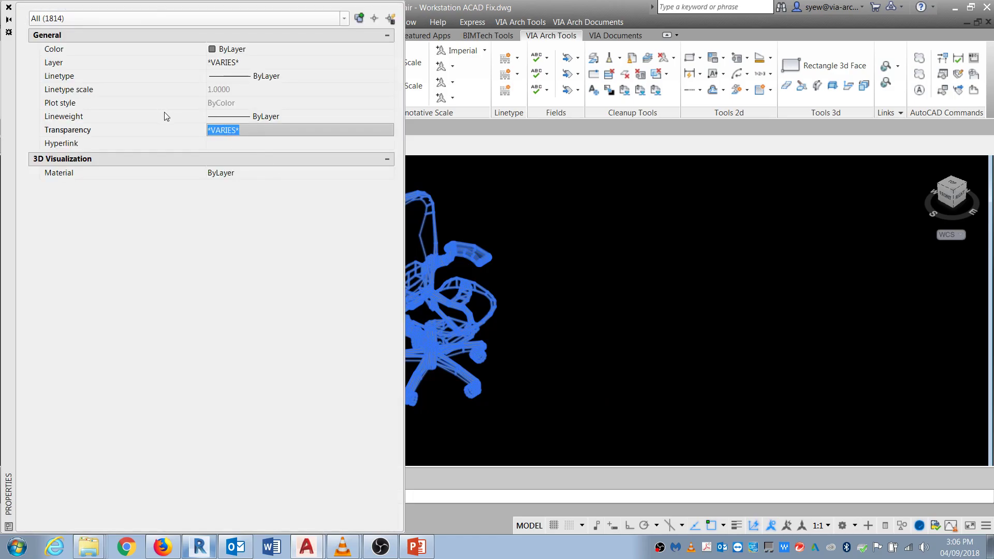
text(0)
key(Tab)
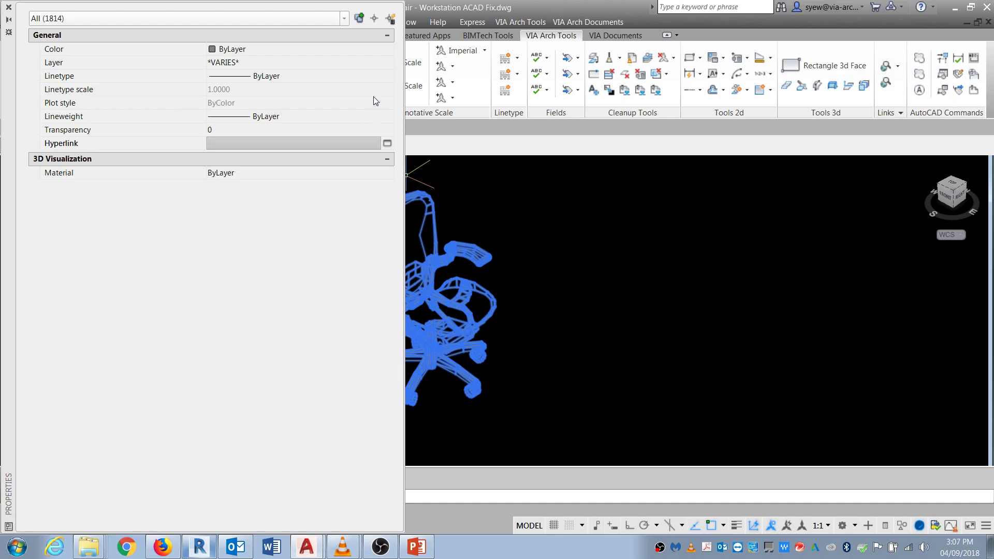
click(9, 7)
key(Escape)
key(Escape)
Step: Preview the chair with the HIDE command and regenerate the drawing with REGENALL
scroll(533, 267, up, 4)
middle_drag(538, 270, 546, 297)
text(hide)
key(Return)
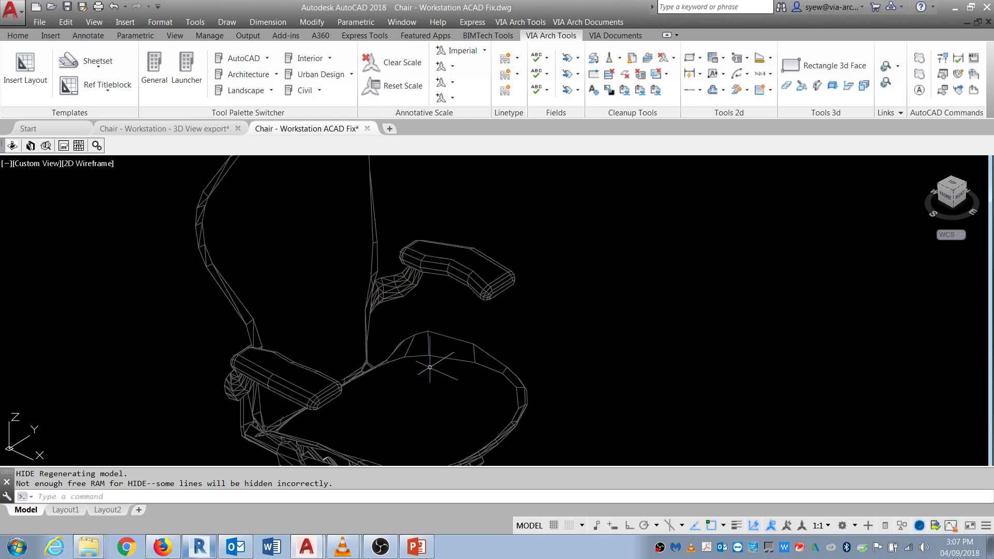
text(rea)
key(Return)
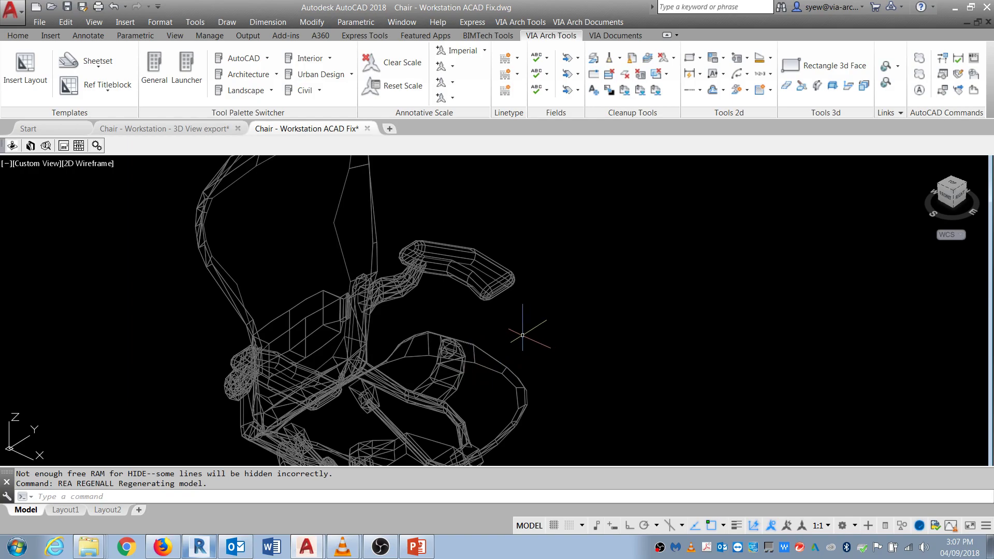
Step: Select the entire chair and check the available layers in its object properties
scroll(533, 334, down, 5)
middle_drag(532, 336, 558, 322)
middle_drag(559, 388, 619, 372)
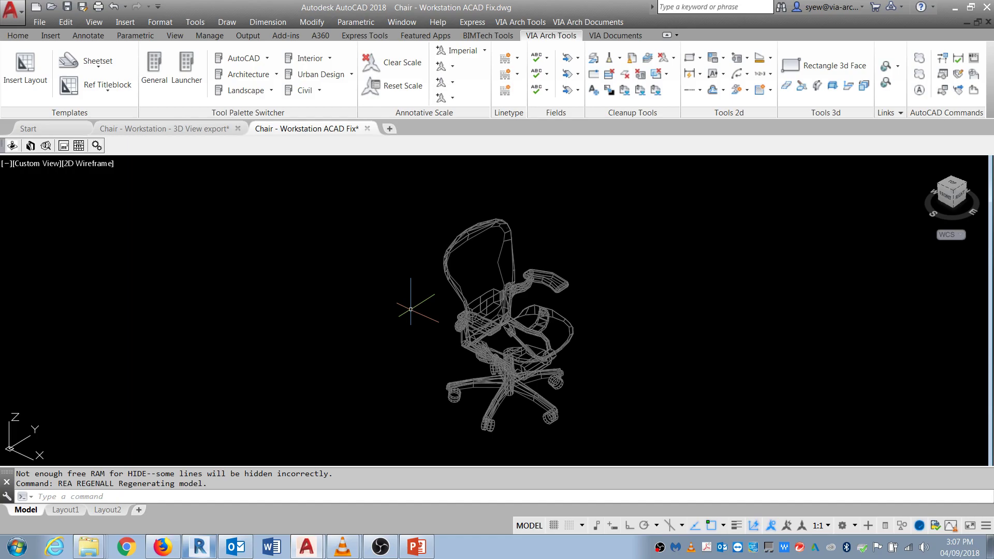
click(599, 415)
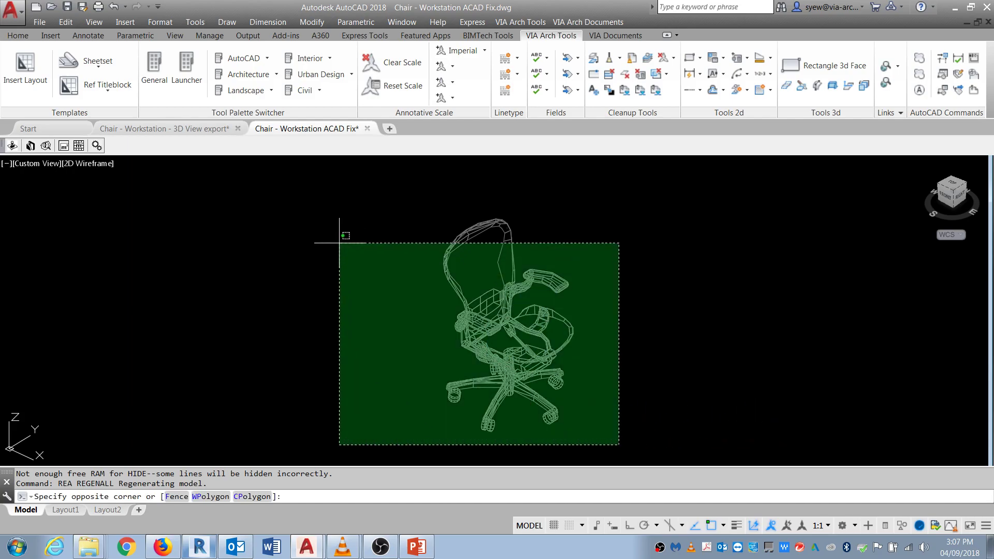
click(336, 197)
key(ctrl+1)
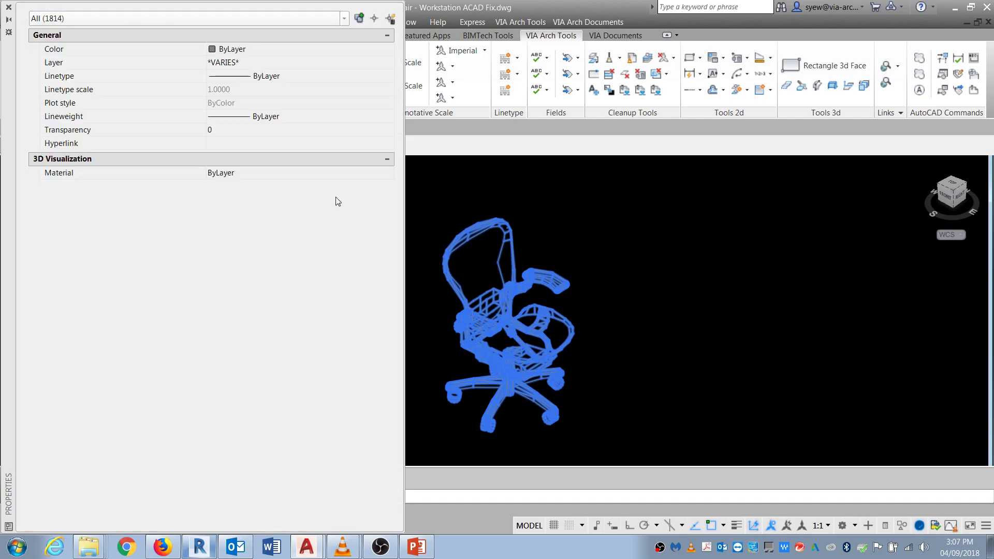
click(245, 63)
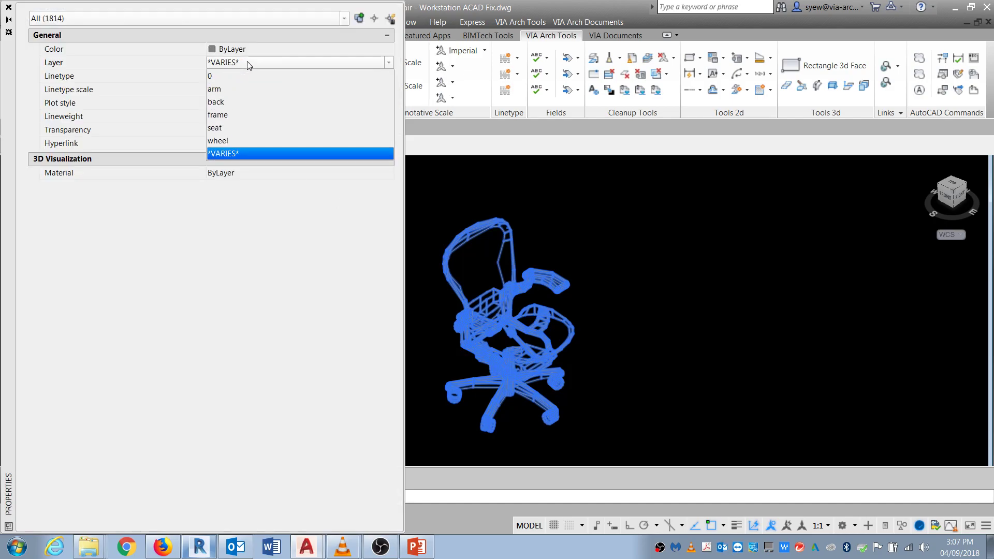
click(248, 62)
Step: Try Green as the color of the selected chair objects and return the color to ByLayer
click(252, 50)
click(253, 51)
click(228, 104)
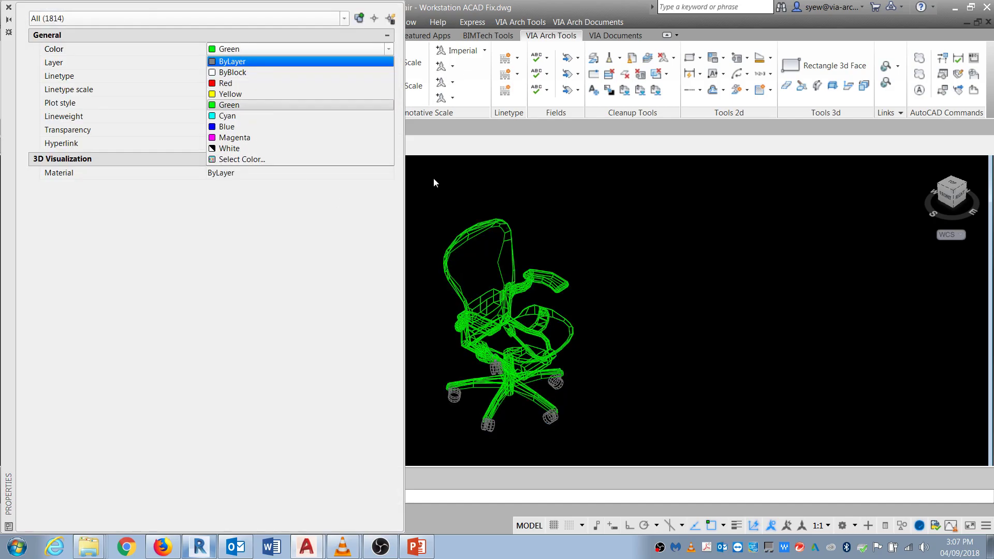
click(253, 53)
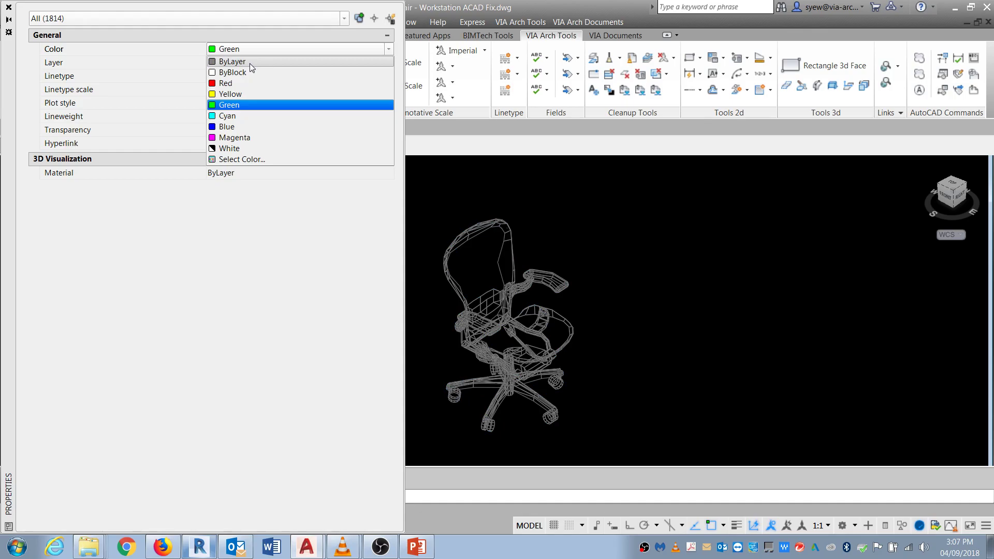
click(250, 63)
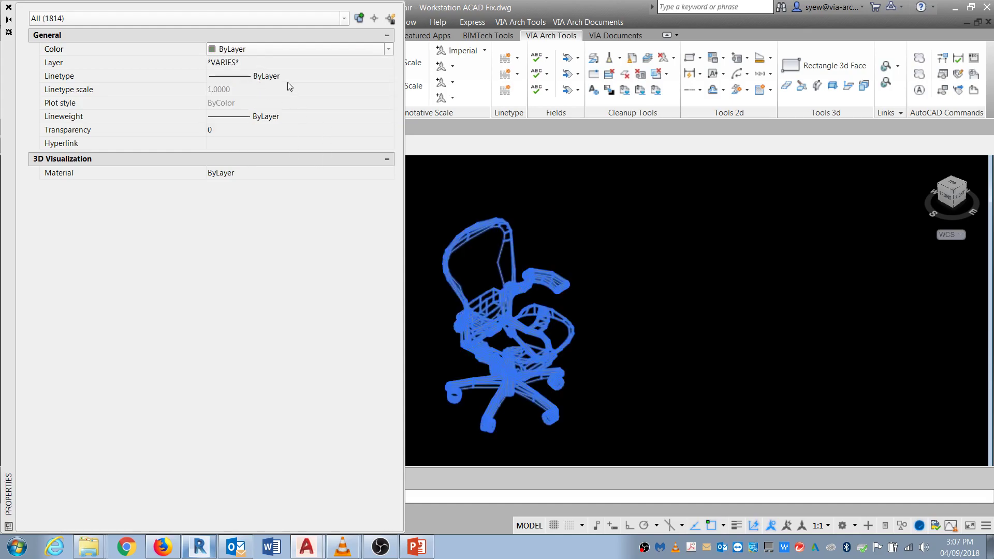
Step: Set the lineweight of the selected chair objects to ByLayer and clear the selection
click(280, 115)
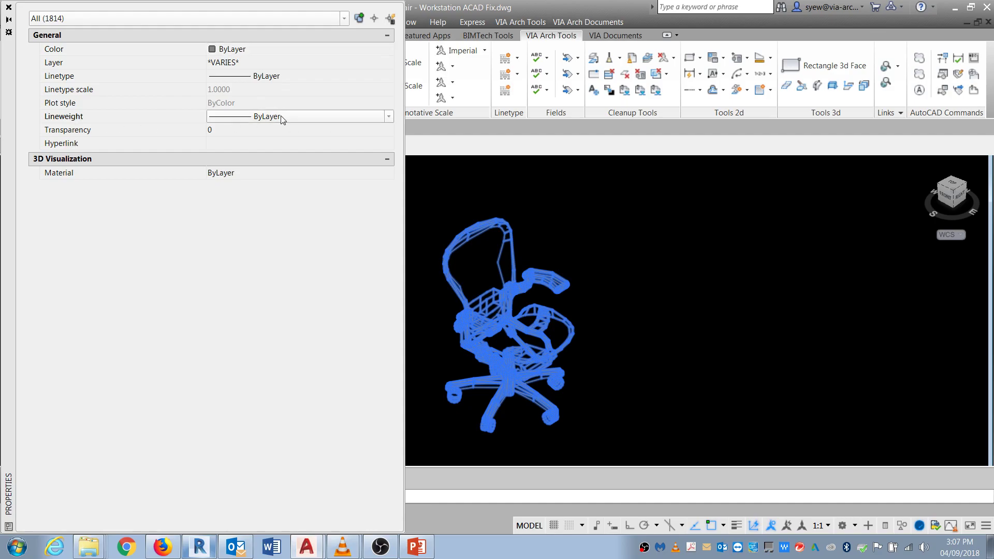
click(281, 115)
click(318, 302)
click(274, 116)
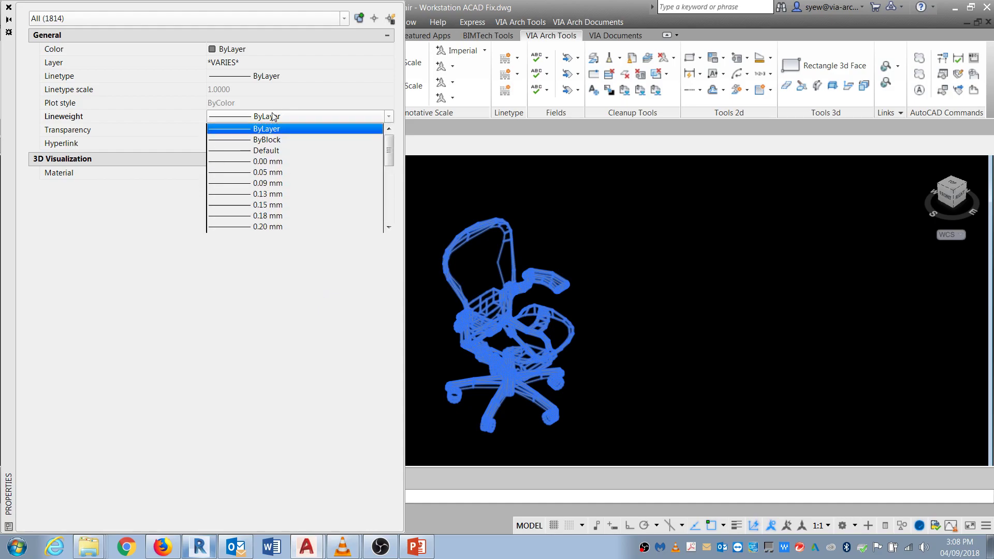
click(294, 129)
click(9, 8)
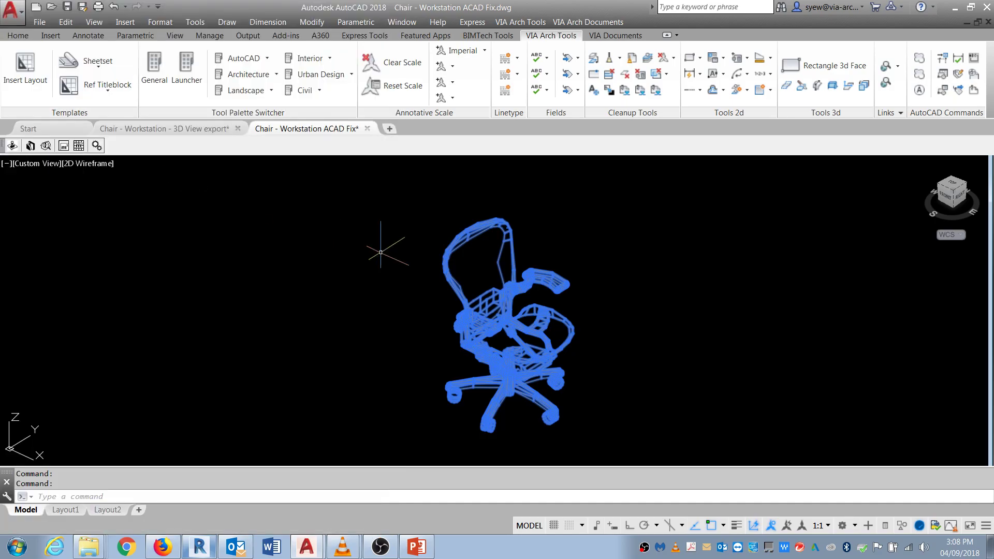
key(Escape)
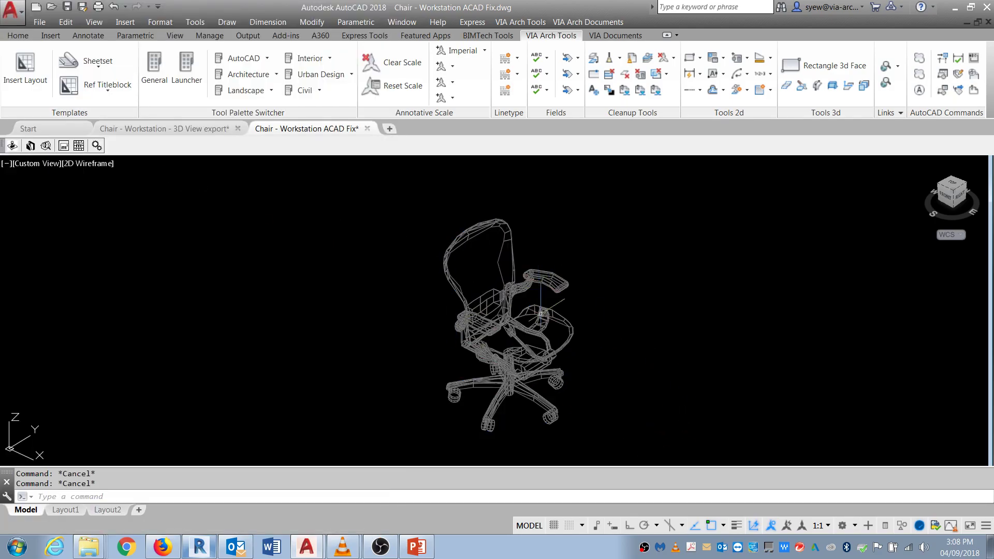
Step: Save the cleaned-up chair drawing and close the Chair - Workstation - 3D View export drawing without saving its changes
middle_drag(544, 316, 558, 319)
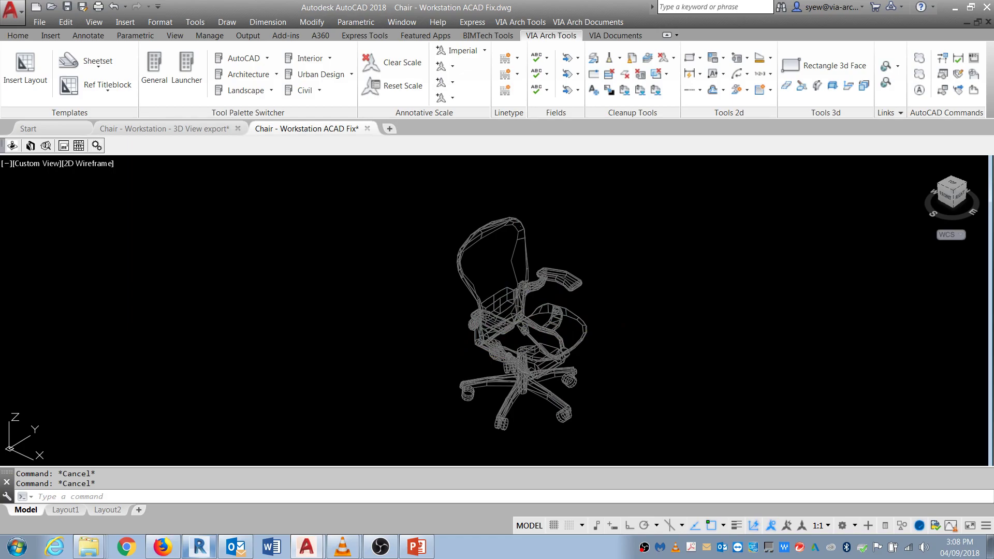
key(ctrl+s)
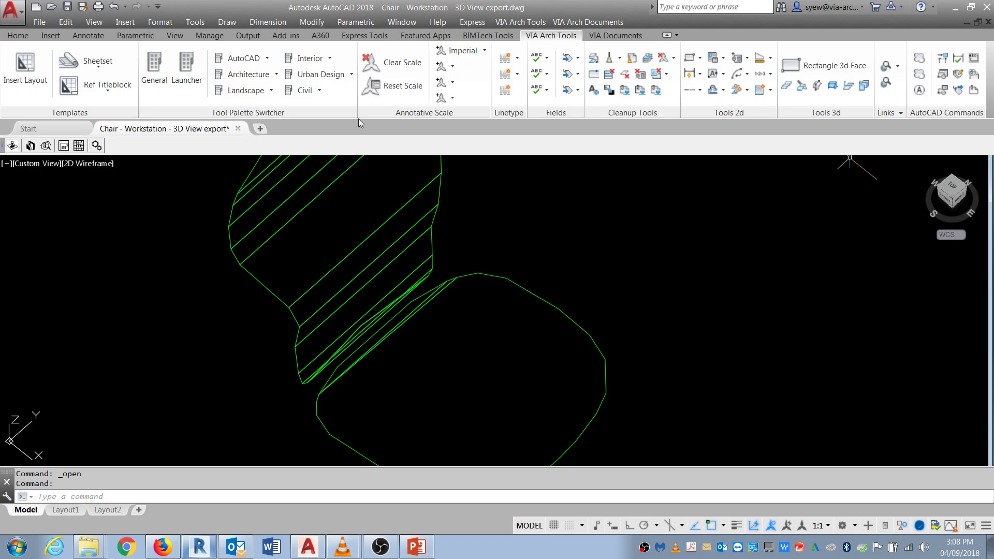
click(237, 128)
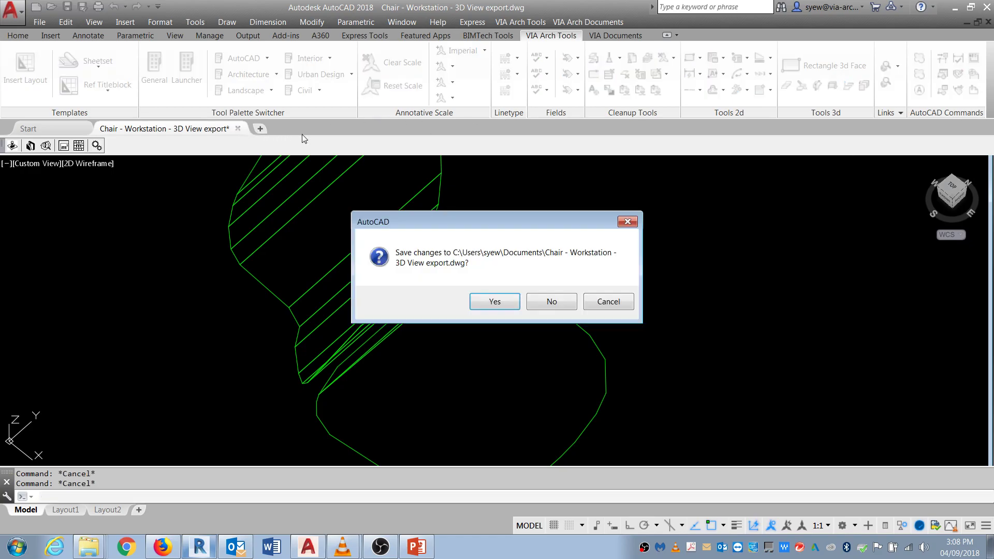
click(543, 300)
Step: Switch to Revit and delete the imported CAD chair from the Isometric view of the family
click(955, 9)
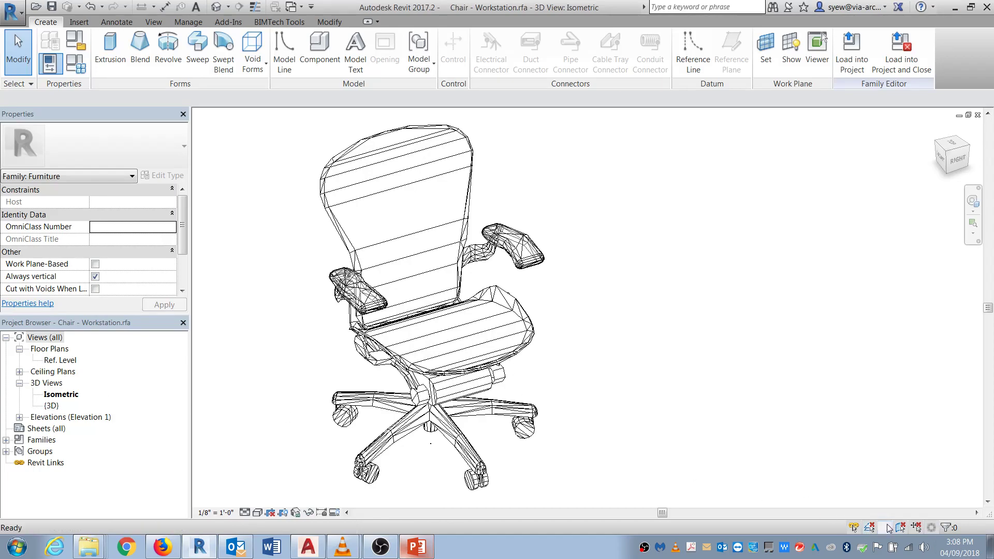
click(486, 344)
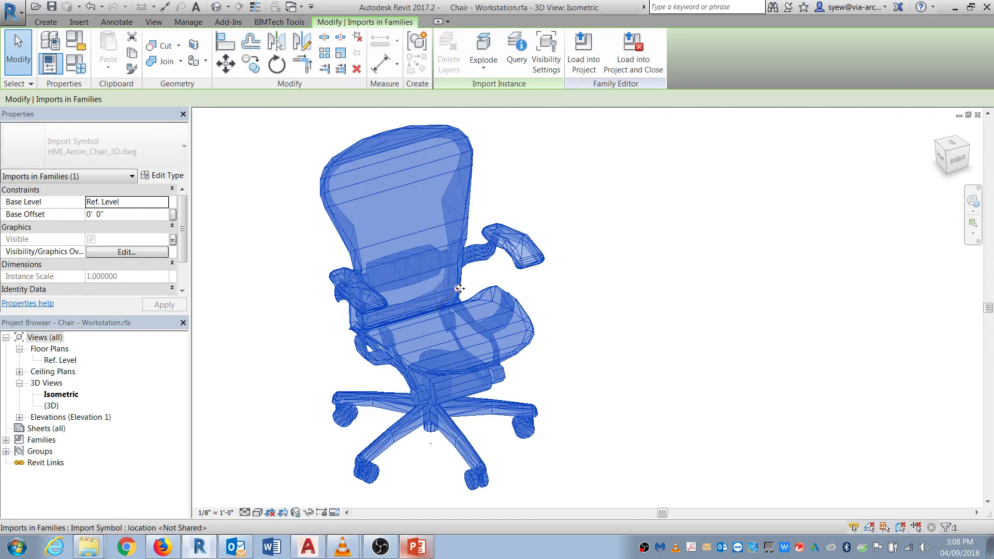
key(Delete)
Step: From the Ref. Level floor plan, start a CAD import of Chair - Workstation ACAD Fix.dwg with correction of slightly off-axis lines turned off
double_click(55, 361)
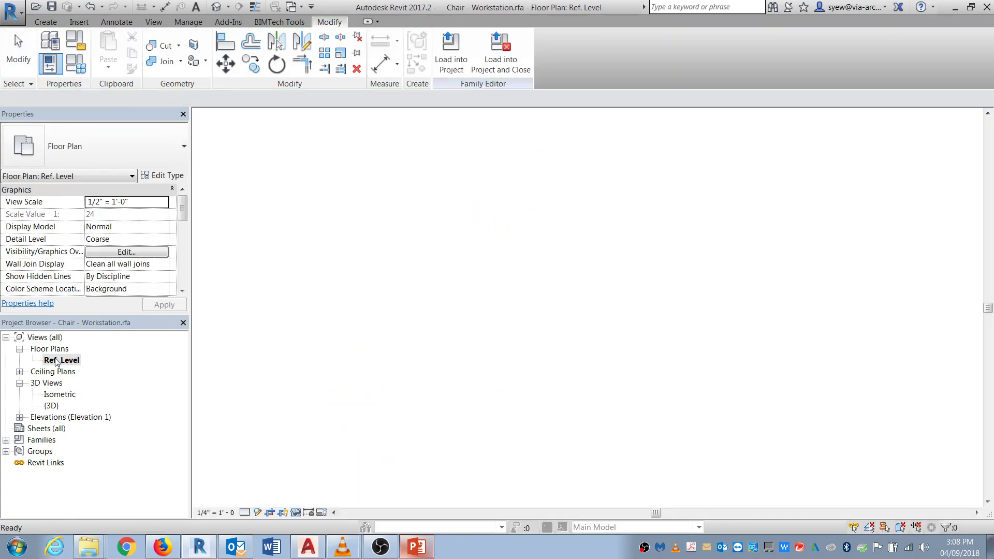
click(79, 22)
click(219, 52)
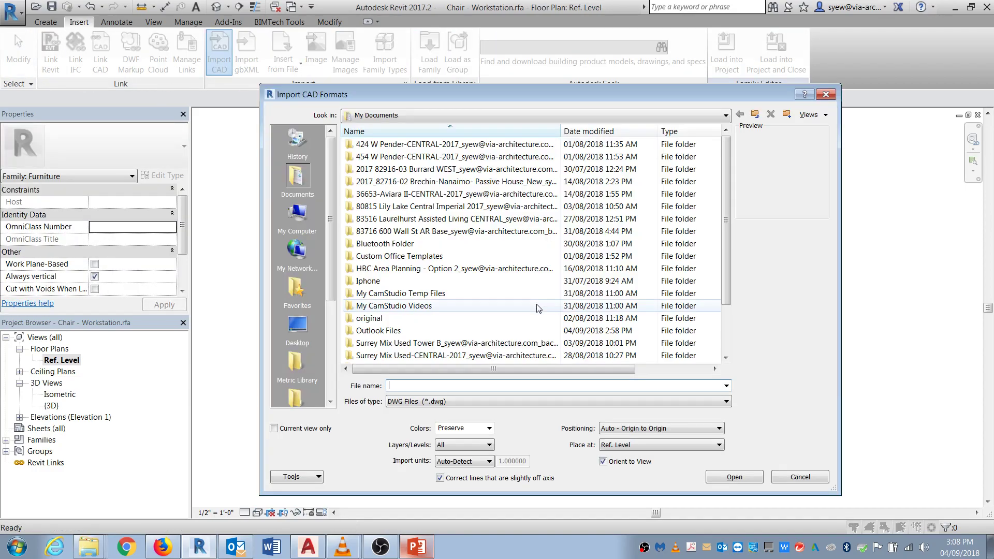
drag(729, 210, 729, 266)
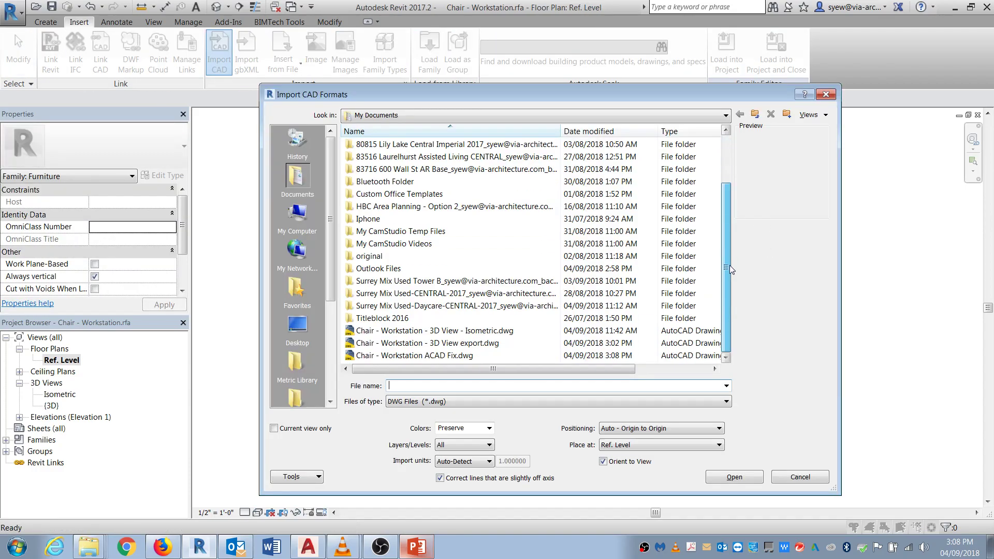
click(513, 356)
click(441, 478)
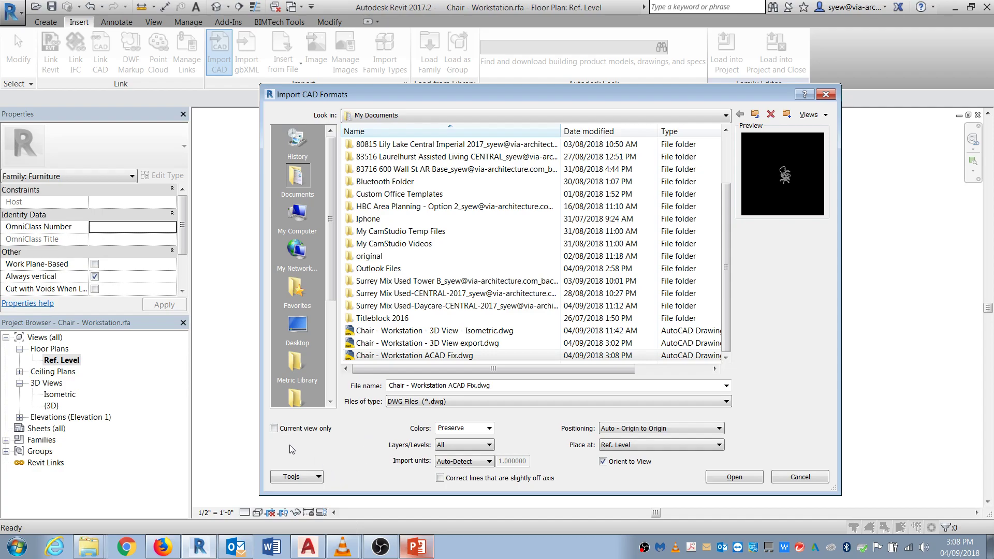
Step: Import the chair drawing with colors set to Preserve, all layers included and import units on Auto-Detect
click(490, 430)
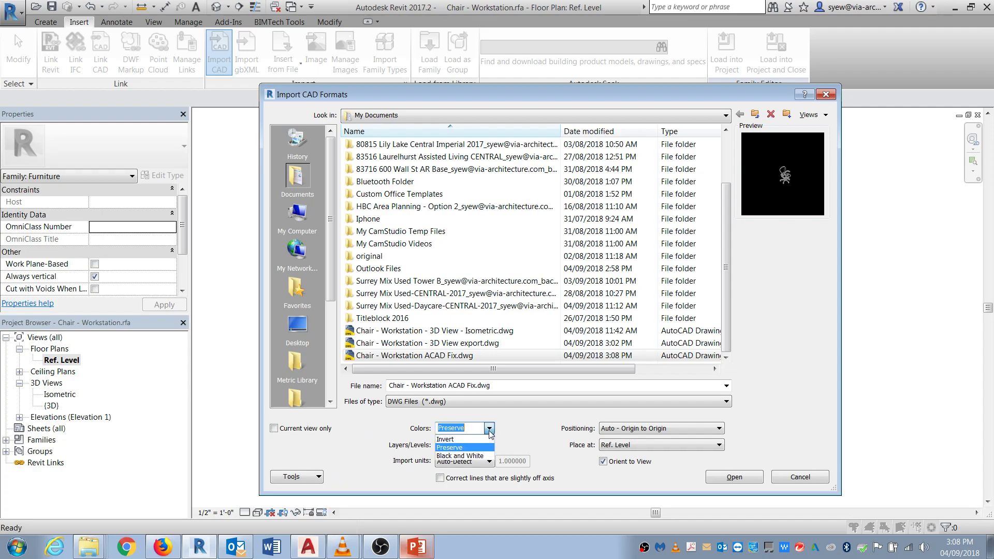
click(450, 449)
click(453, 447)
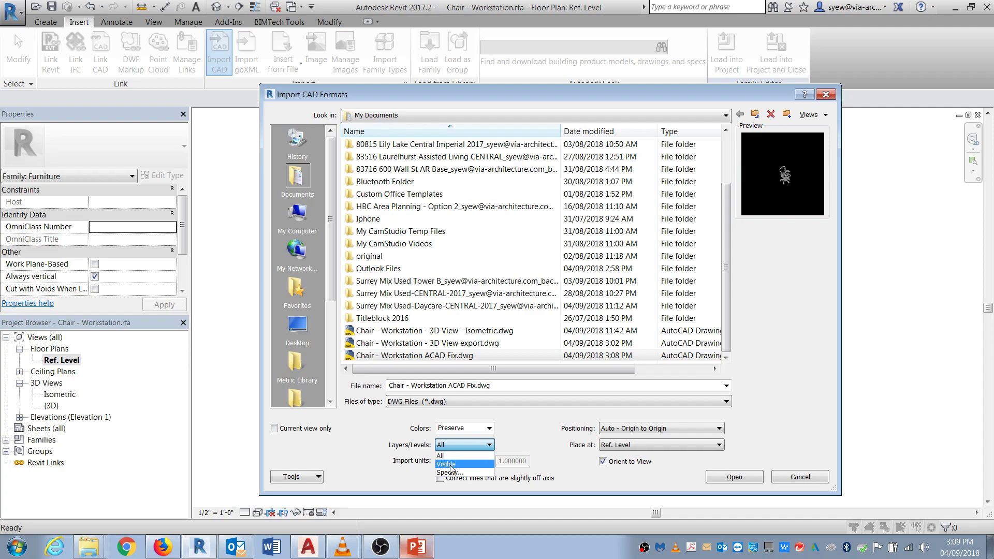
click(526, 444)
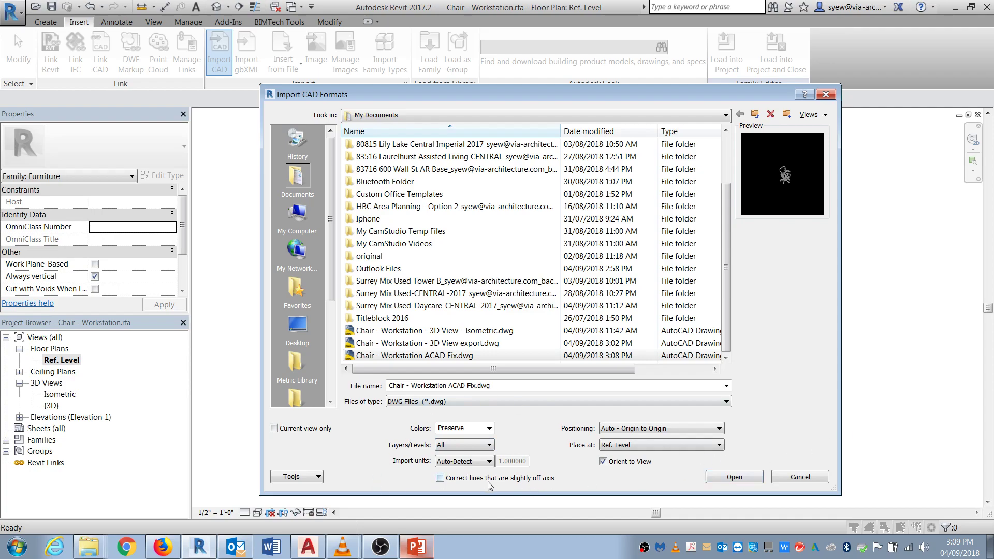
click(467, 465)
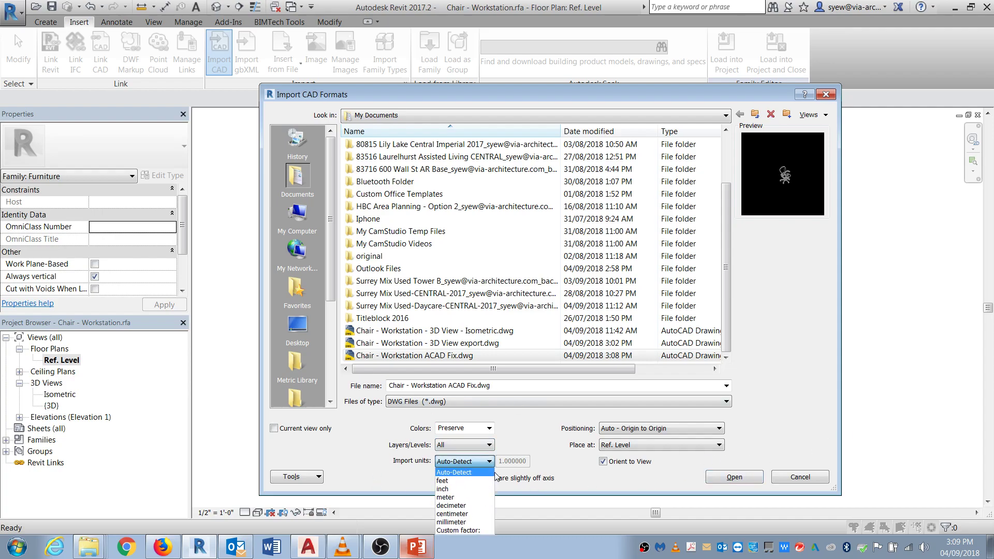
click(585, 482)
click(709, 476)
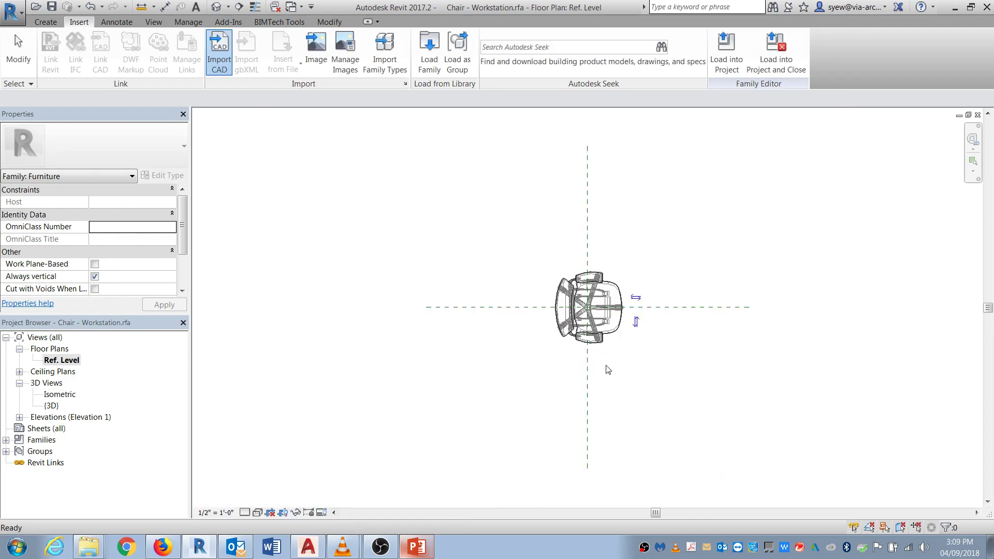
Step: In the default 3D view, turn off Plan/RCP display in the imported chair's family element visibility settings
scroll(652, 326, up, 2)
click(216, 6)
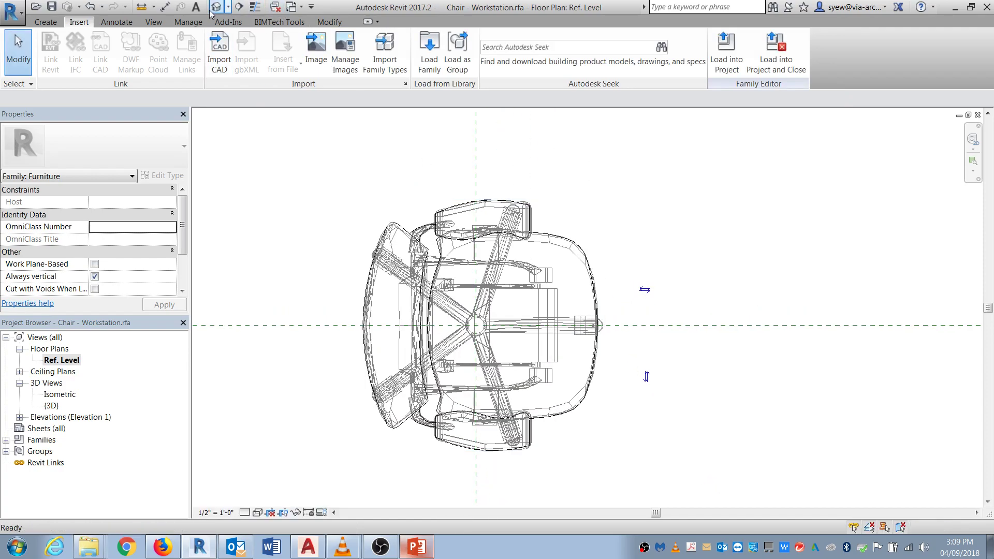
click(684, 343)
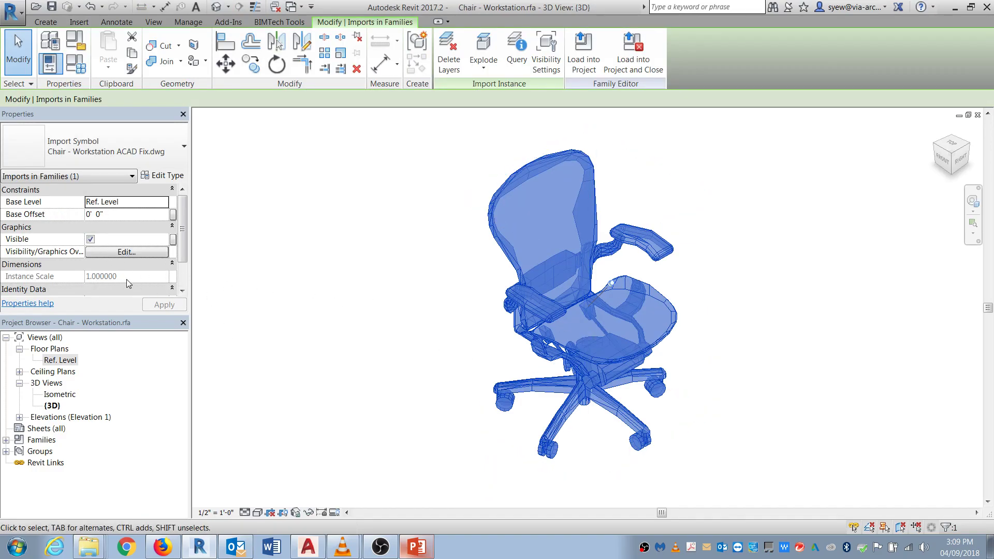
click(112, 252)
click(363, 252)
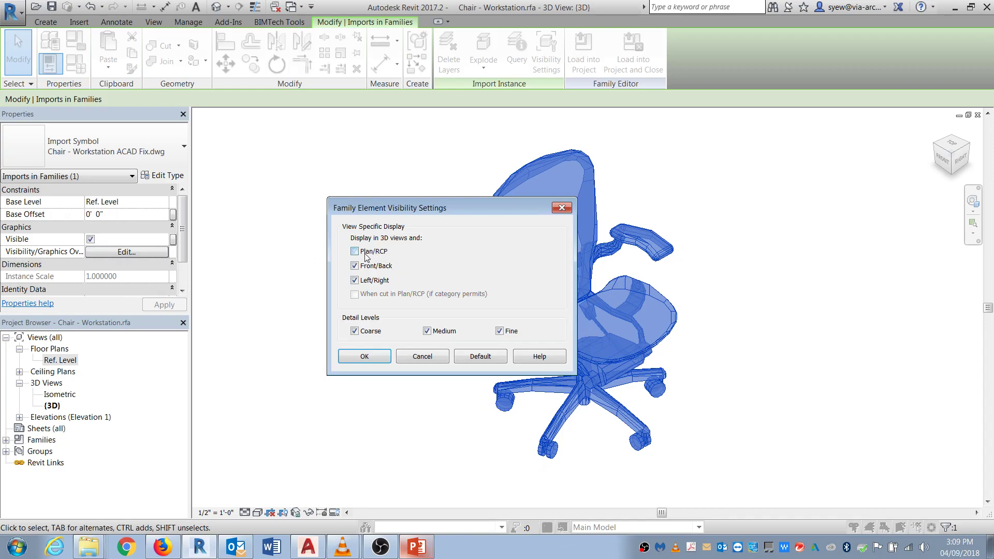
click(364, 357)
Step: Deselect the imported chair and examine its cleaned-up mesh edges up close in the 3D view
click(736, 383)
mouse_move(755, 384)
shift+middle_down()
mouse_move(771, 379)
mouse_move(763, 366)
shift+middle_up()
scroll(640, 395, up, 5)
scroll(667, 426, up, 5)
shift+middle_drag(668, 427, 692, 442)
middle_drag(525, 189, 585, 293)
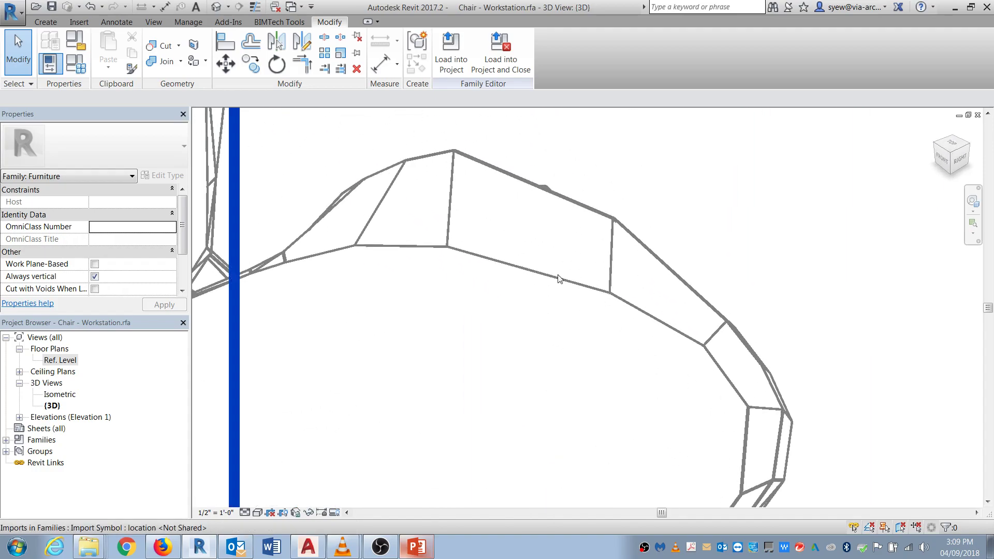
scroll(575, 274, down, 5)
mouse_move(797, 391)
shift+middle_down()
mouse_move(565, 339)
mouse_move(628, 309)
mouse_move(675, 356)
mouse_move(759, 335)
mouse_move(740, 215)
mouse_move(819, 337)
mouse_move(800, 372)
shift+middle_up()
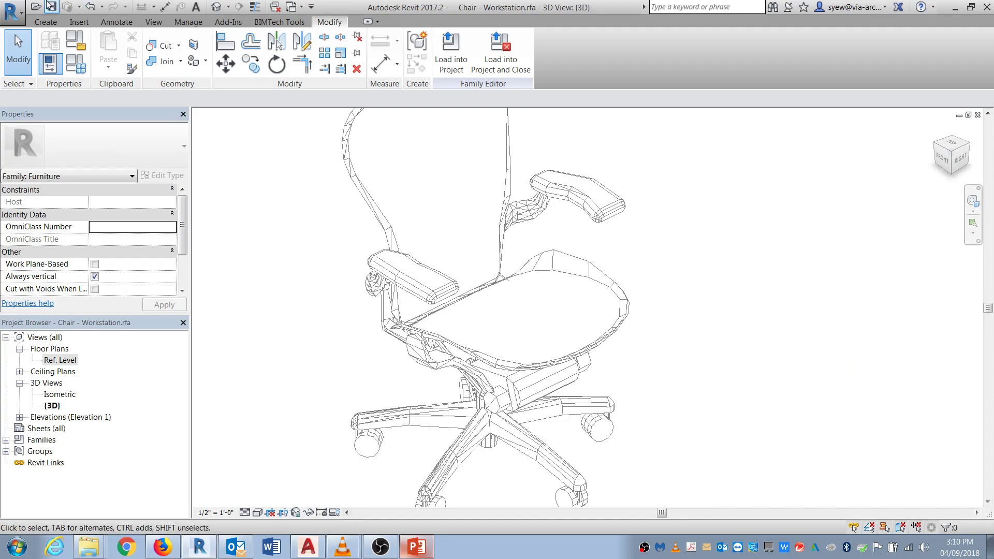
Step: Create a new Revit project from a project template
click(9, 12)
mouse_move(38, 63)
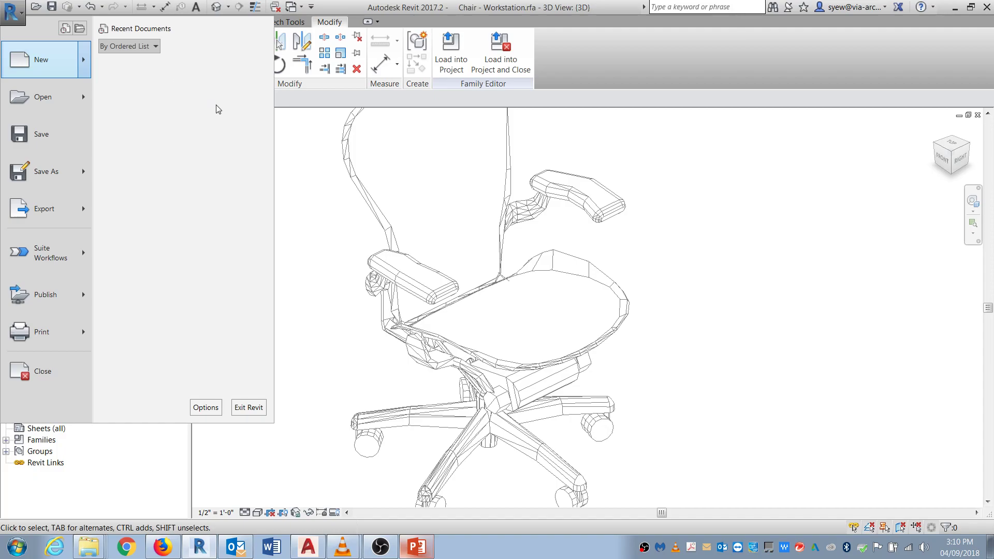
click(201, 64)
click(457, 248)
click(435, 269)
click(463, 316)
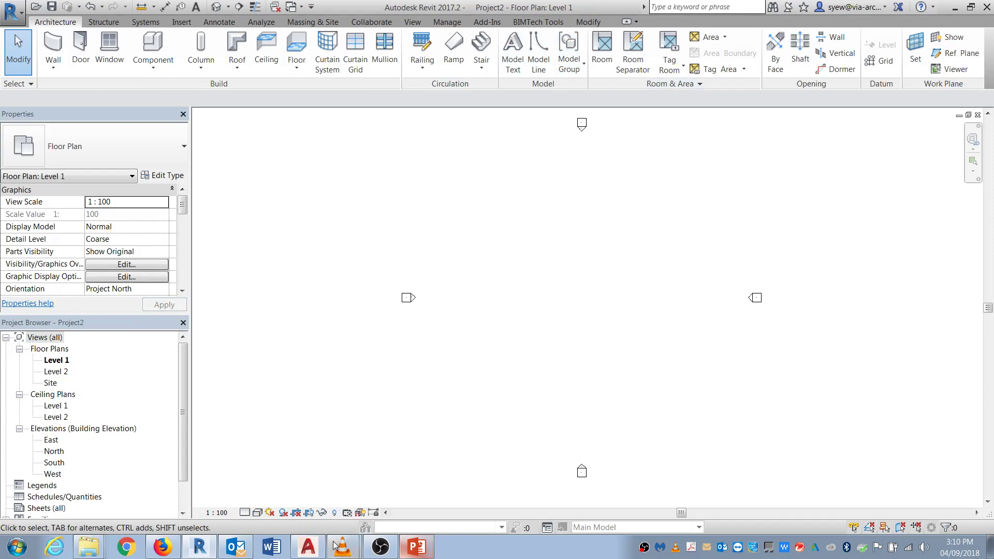
Step: Switch to Firefox, shrink its window over Revit and open bimtech.cz in a new tab
click(164, 548)
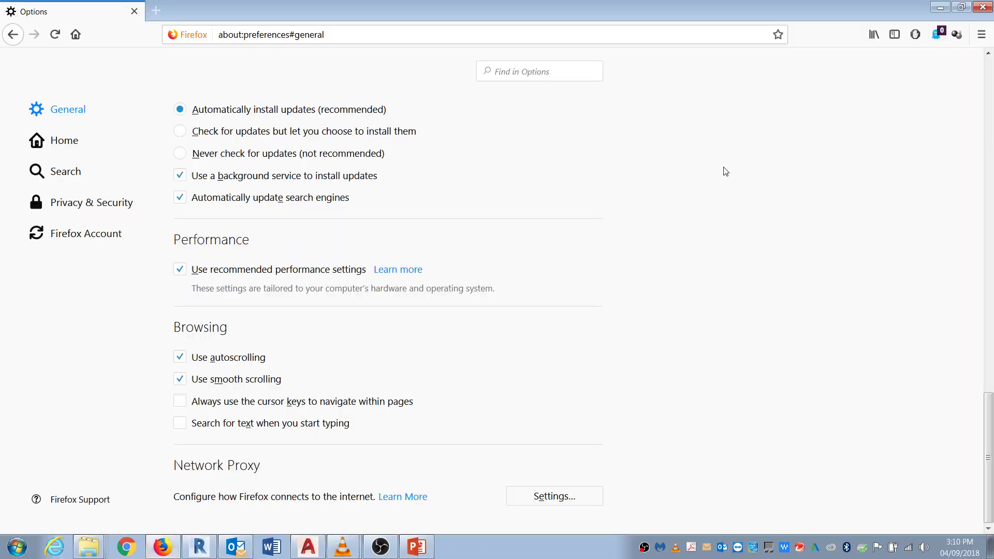
click(155, 10)
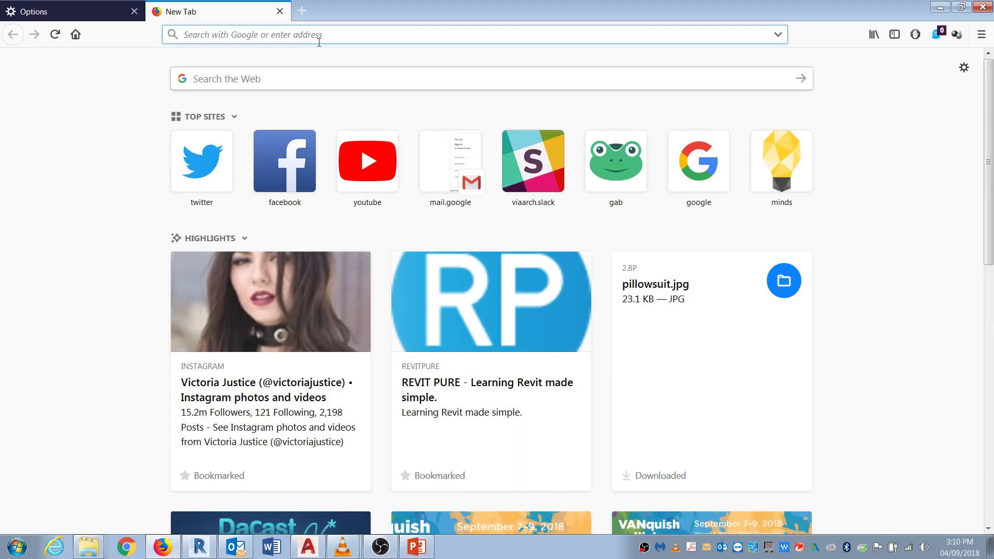
drag(476, 6, 508, 119)
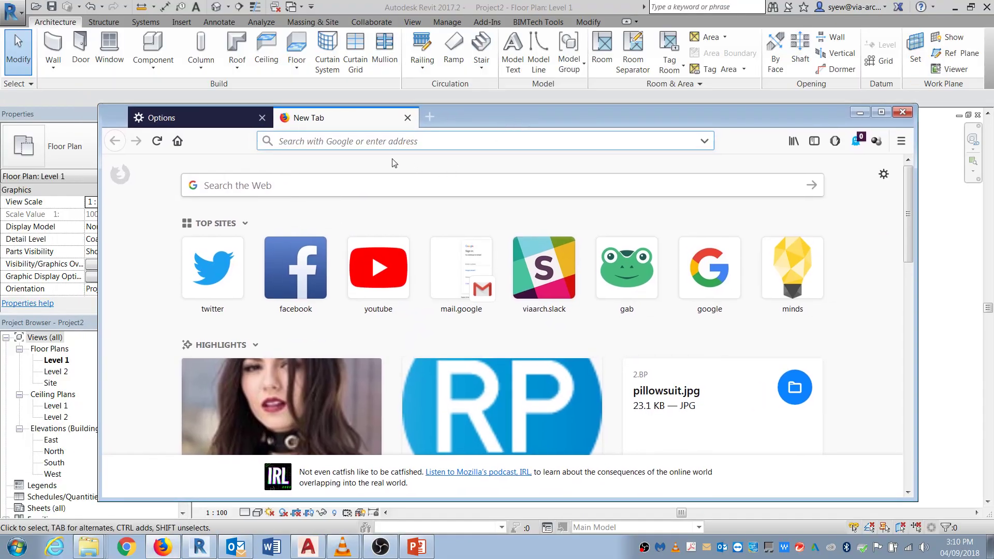
text(bimtech.cz/)
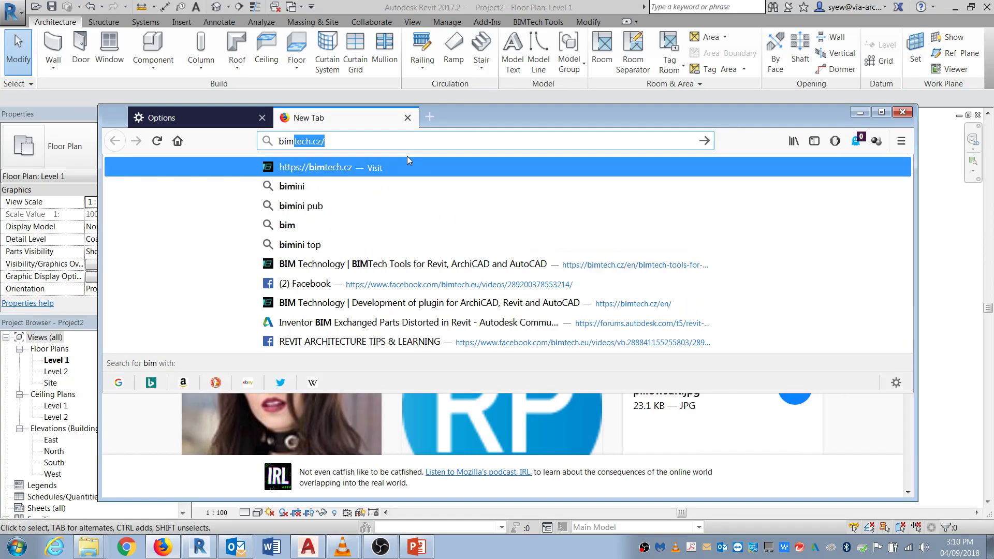
key(Return)
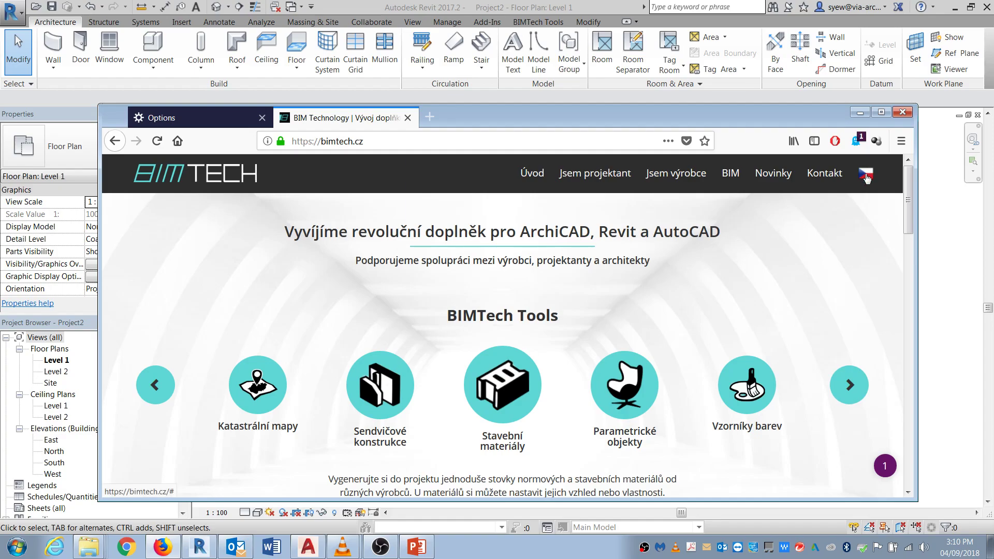
Step: Change the BIMTech site's language to English and open the free plugin's download page
mouse_move(866, 173)
click(875, 207)
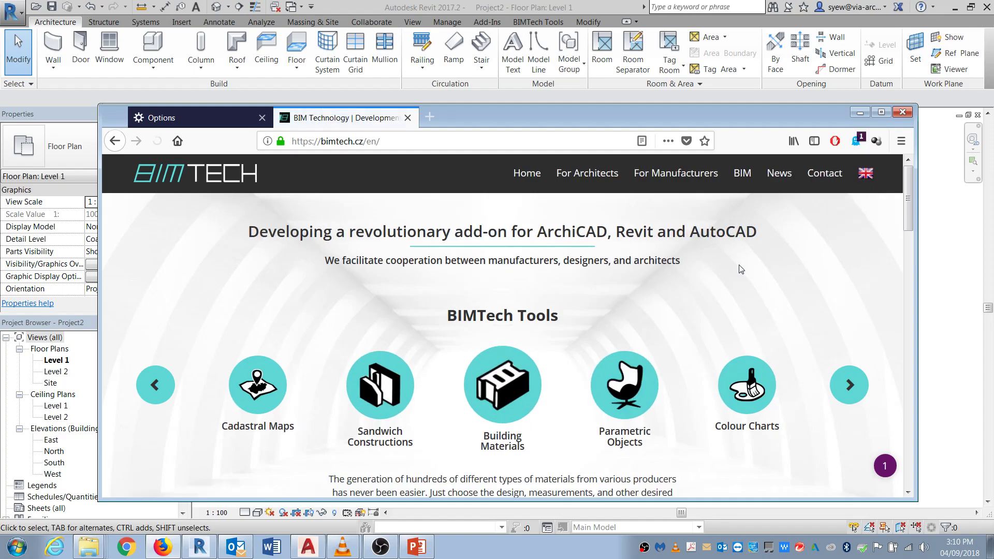
scroll(741, 269, down, 2)
scroll(694, 276, down, 2)
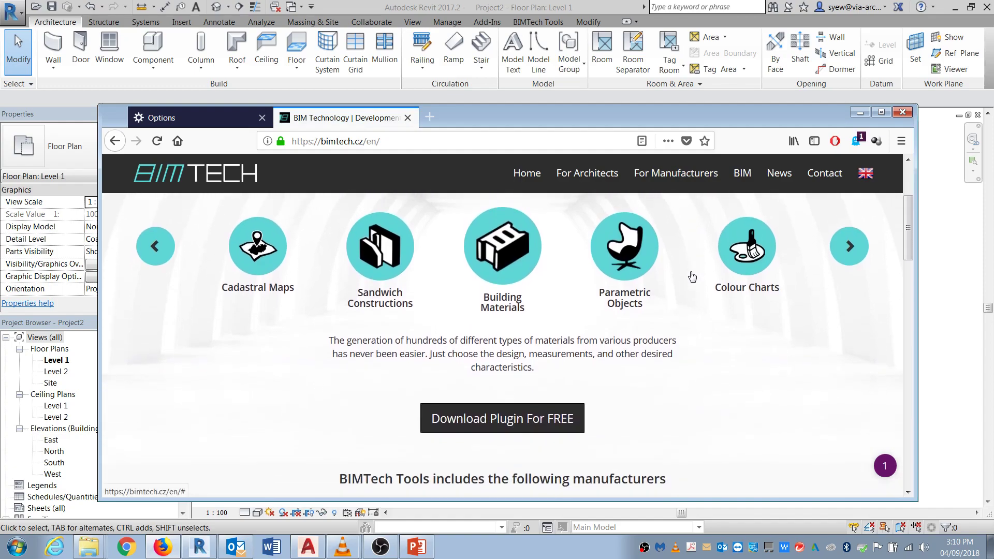
click(502, 416)
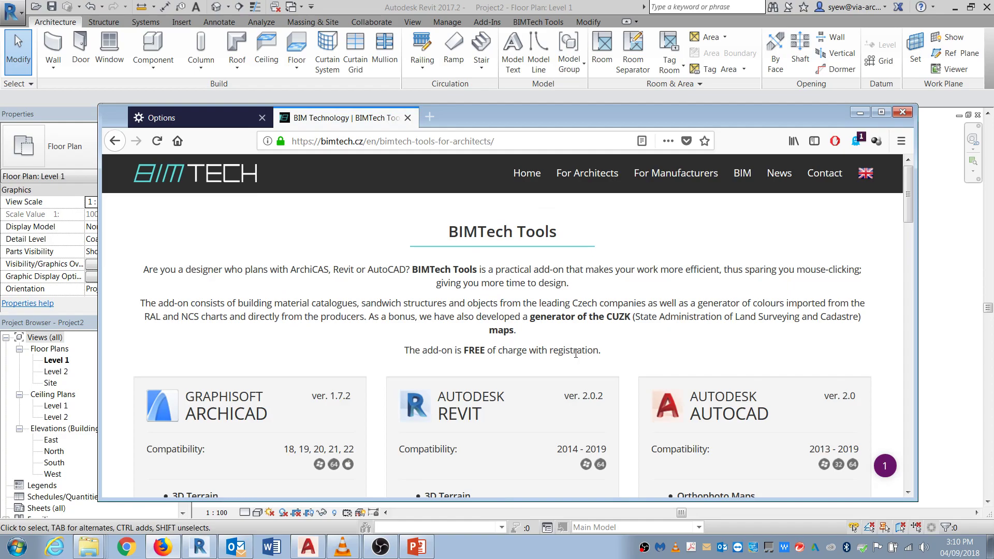
Step: Review the download options and Autodesk Revit feature list, highlight Orthophoto Maps, and return to Revit
scroll(552, 400, down, 8)
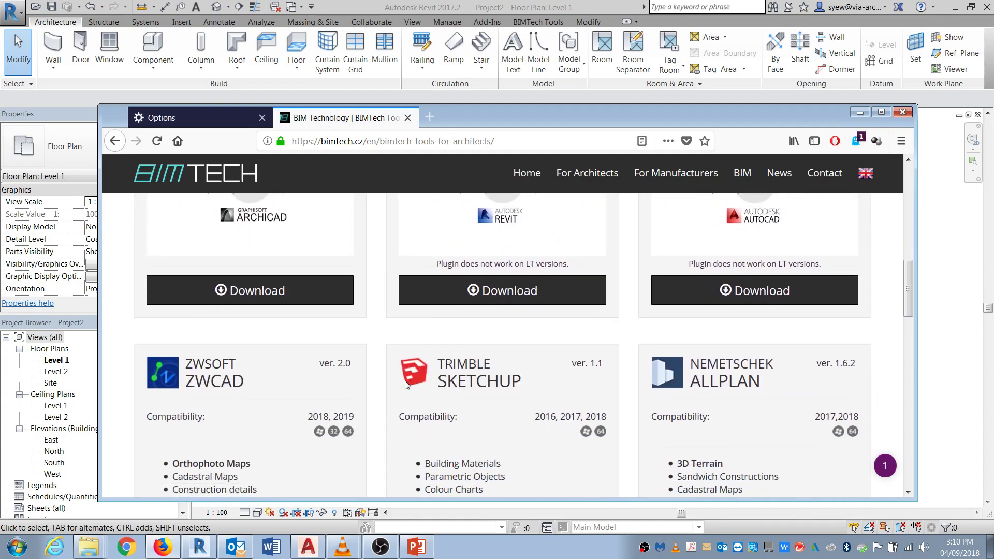
scroll(484, 384, up, 6)
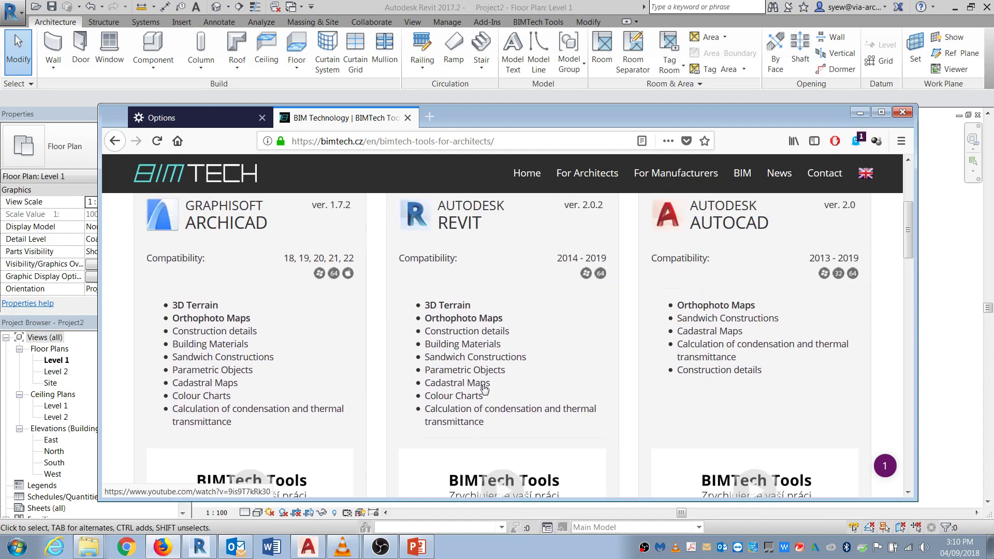
scroll(484, 384, down, 2)
drag(429, 353, 406, 369)
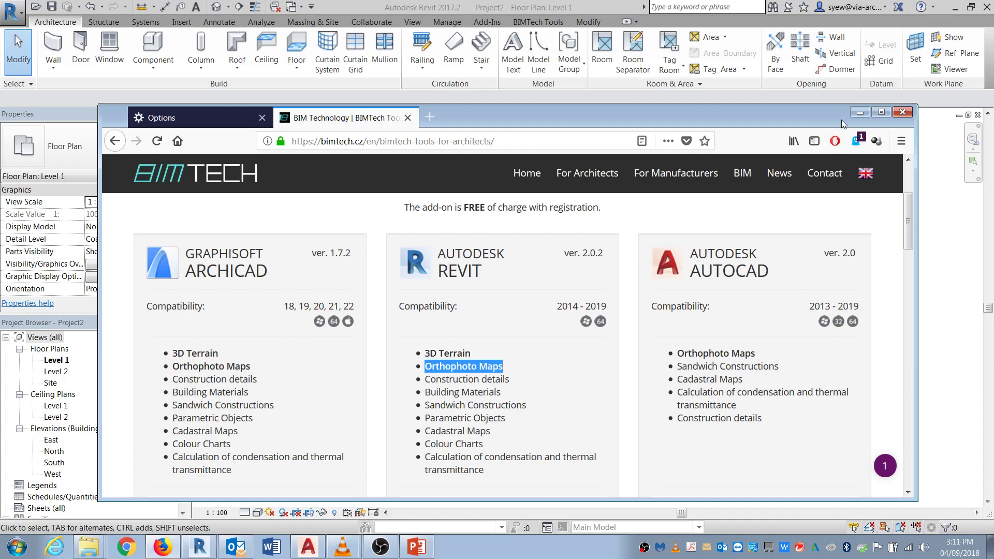
click(860, 113)
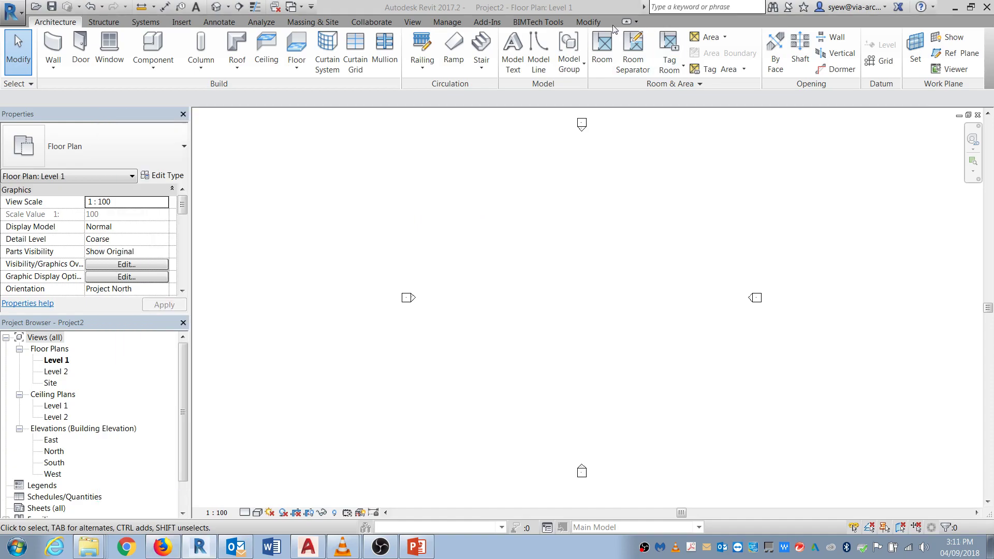
Step: Open the BIMTech Cadastral Maps tool and bring the map to Vancouver, Canada
click(532, 23)
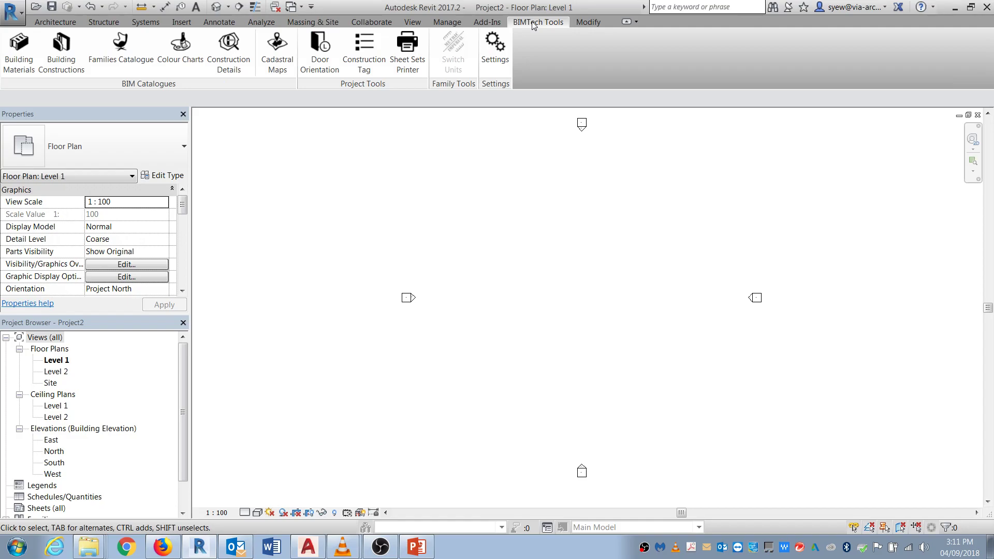
click(270, 72)
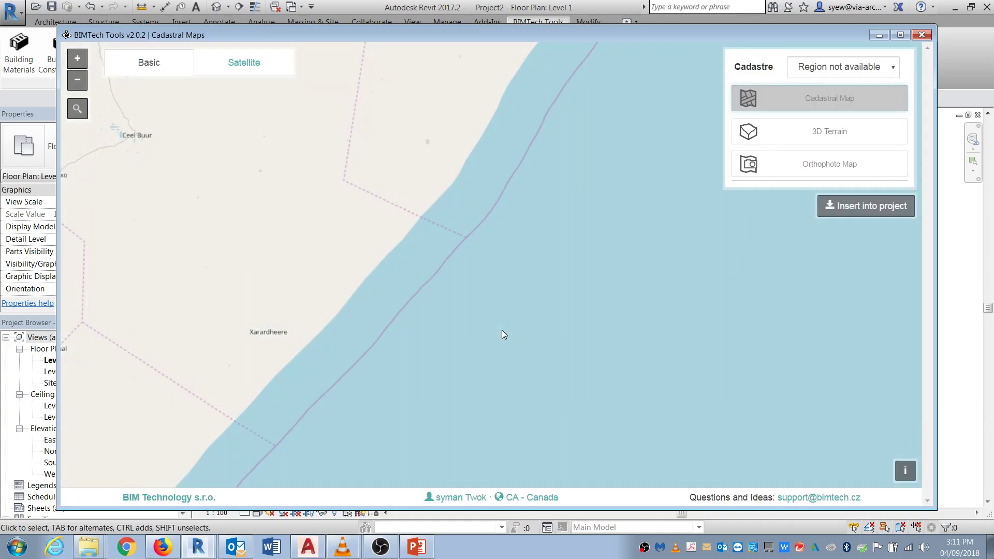
scroll(499, 331, down, 5)
scroll(526, 288, down, 5)
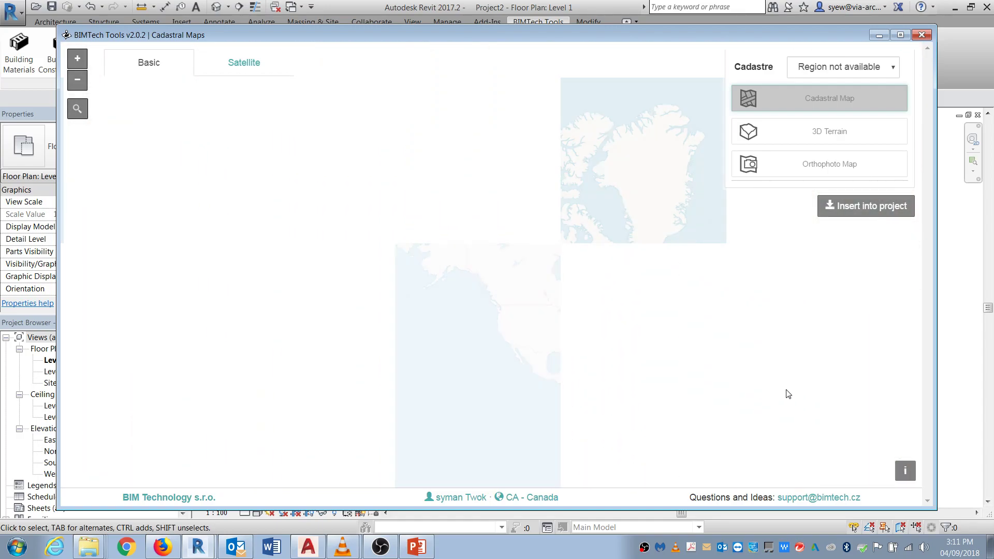
scroll(500, 301, up, 6)
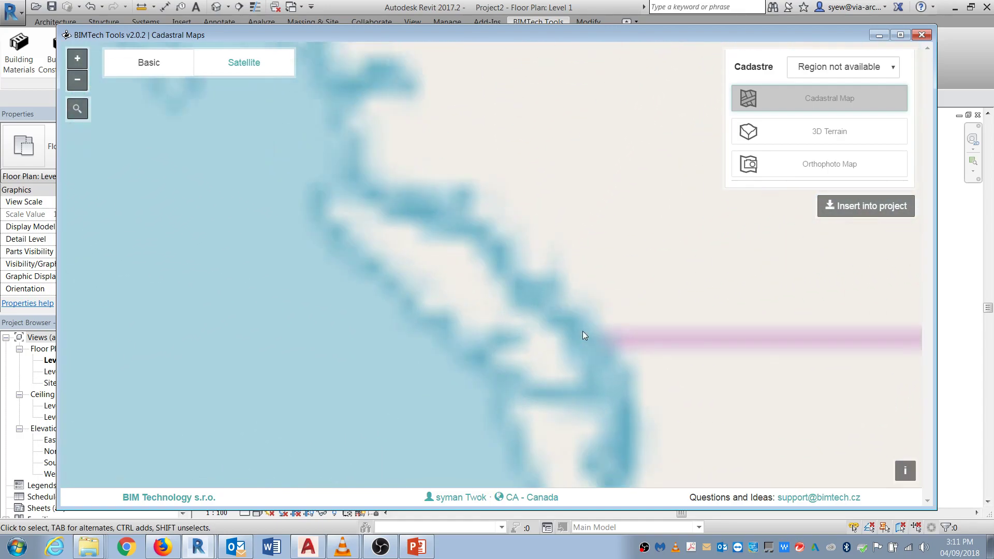
scroll(598, 262, up, 5)
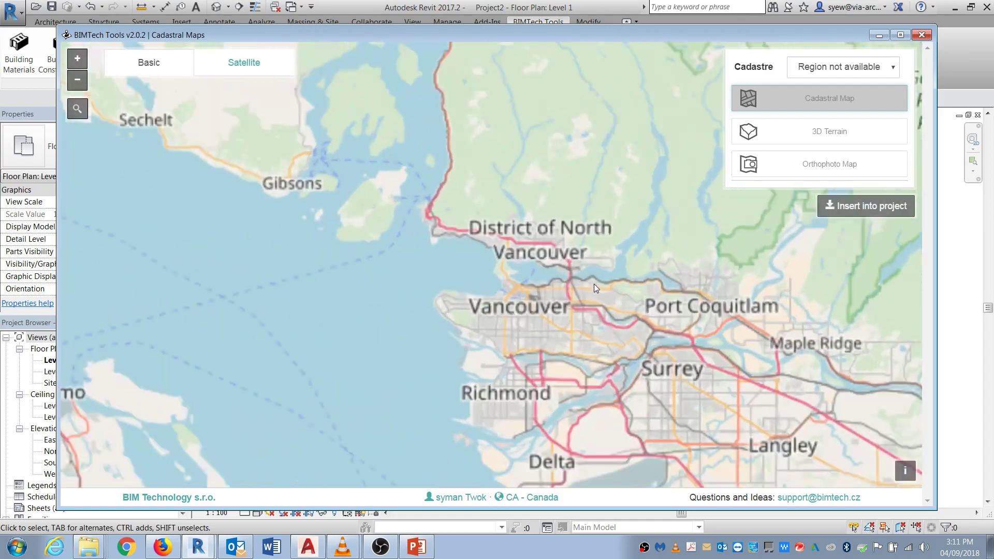
scroll(570, 284, up, 4)
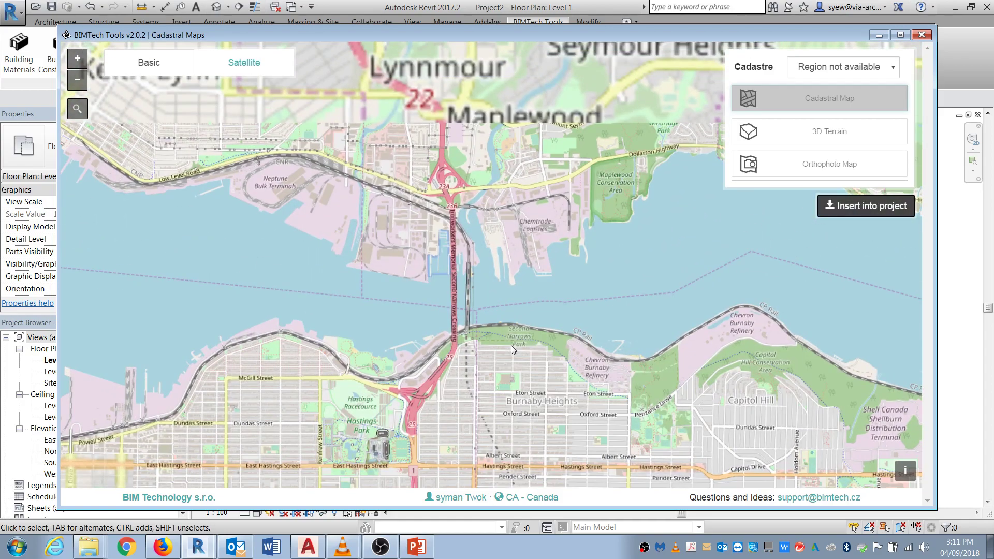
Step: Centre the map on the building between Howe Street and West Waterfront Road beside Waterfront Station in downtown Vancouver
drag(512, 346, 676, 232)
drag(269, 337, 580, 285)
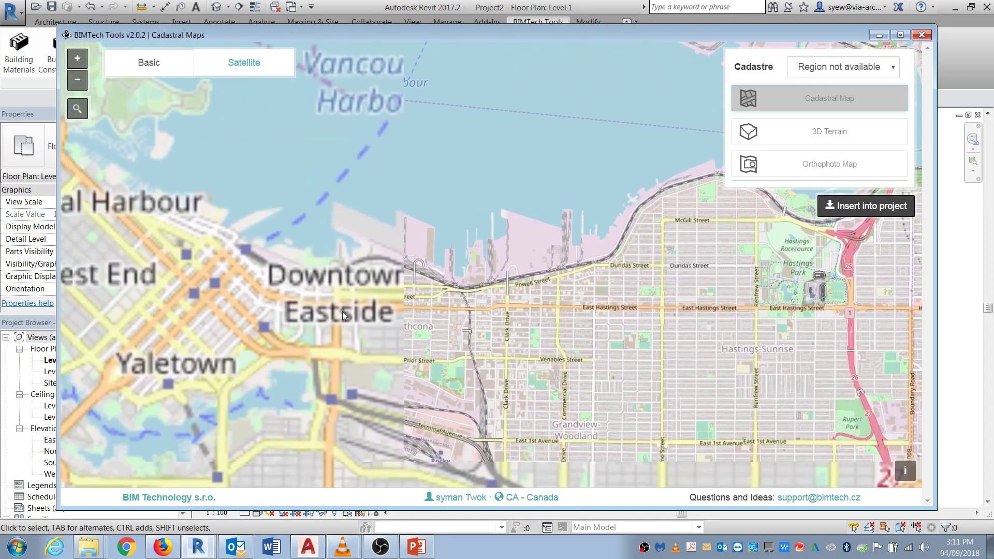
drag(328, 312, 570, 413)
drag(409, 285, 501, 409)
scroll(508, 419, up, 2)
drag(751, 477, 231, 195)
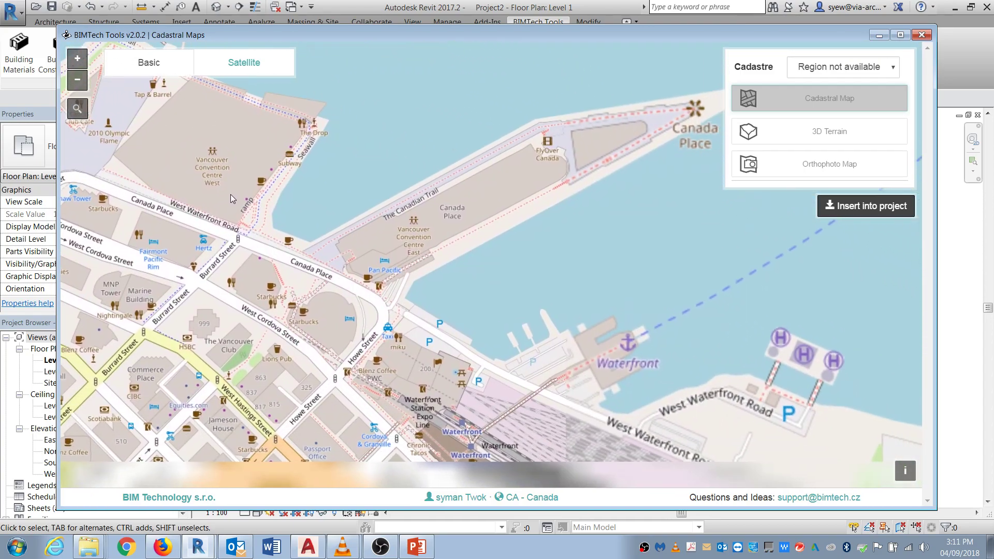
drag(583, 357, 555, 332)
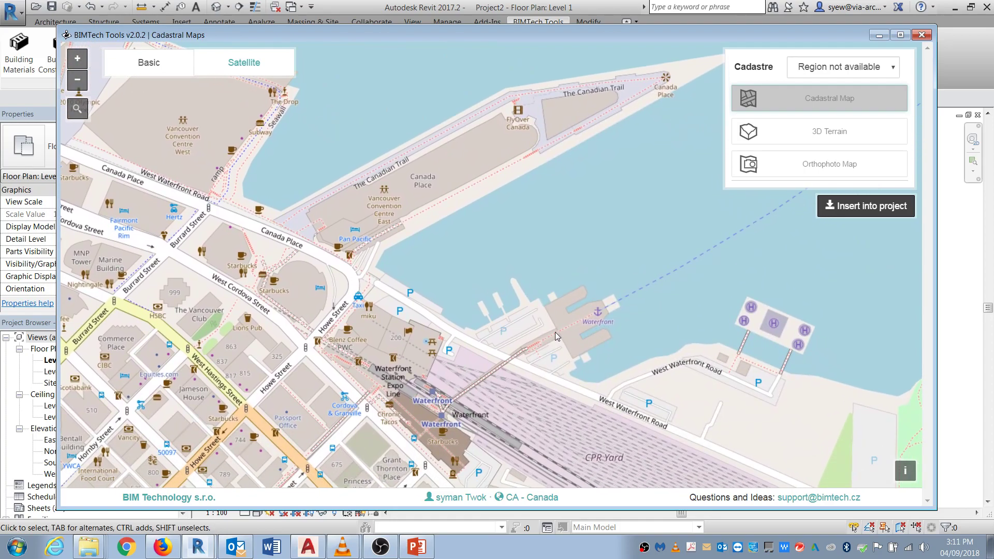
drag(543, 275, 516, 285)
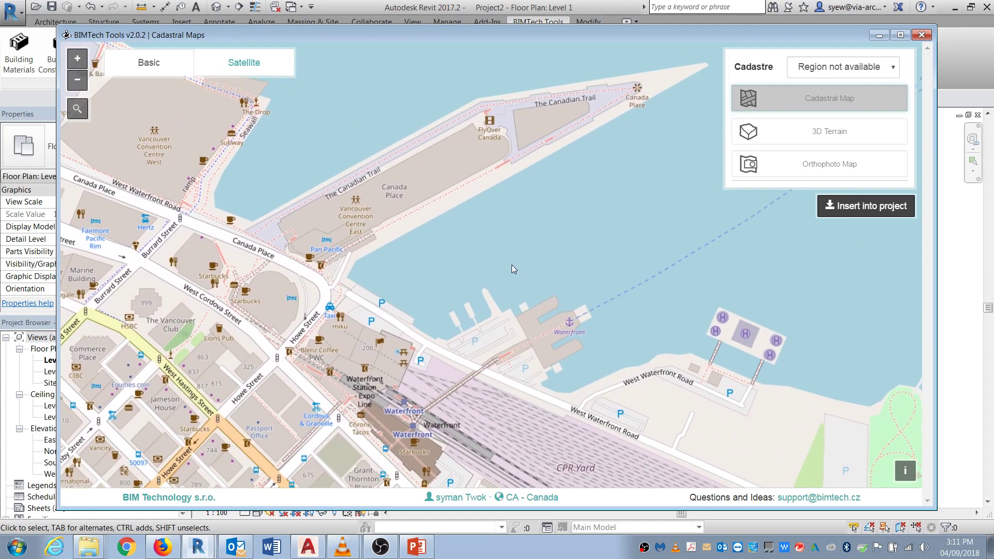
scroll(433, 411, up, 2)
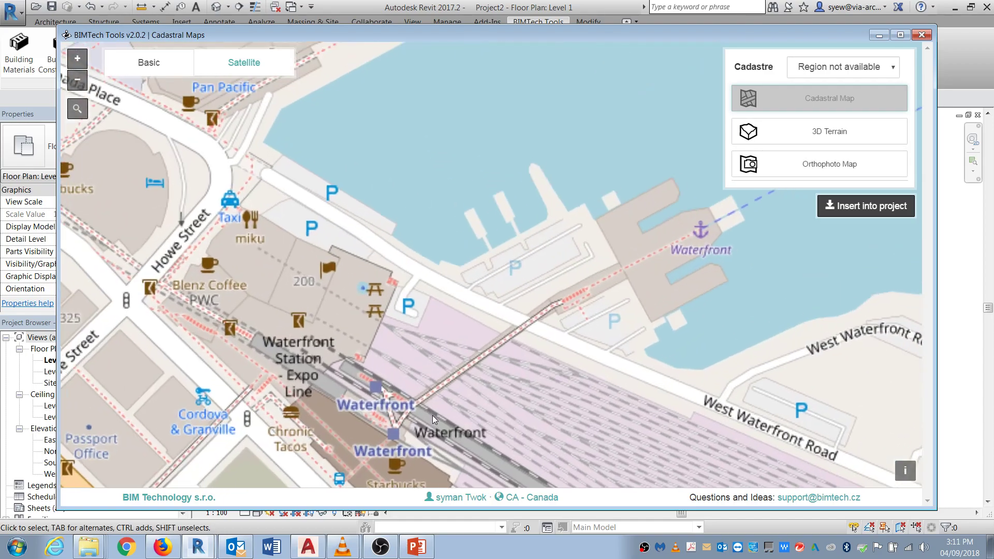
drag(384, 307, 587, 393)
scroll(646, 432, down, 1)
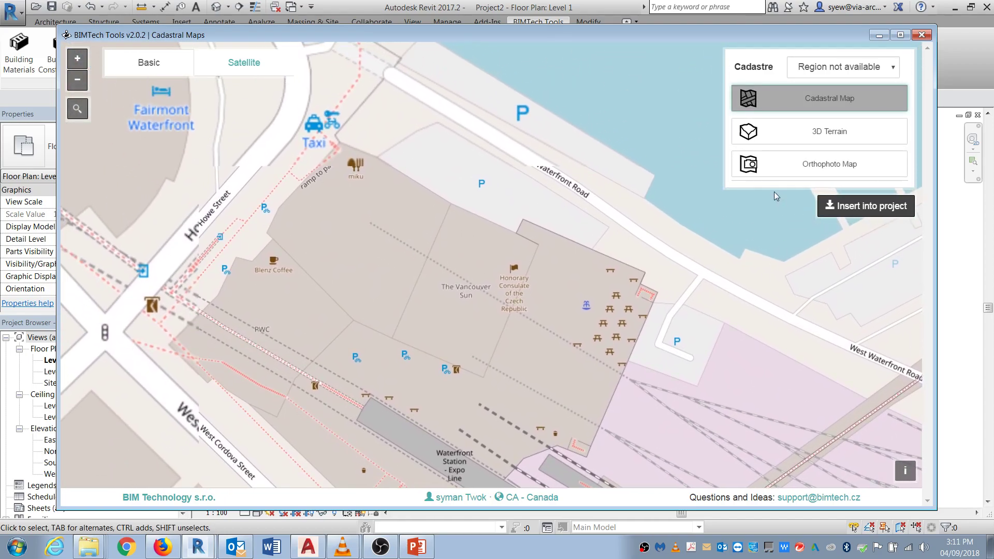
Step: Enable 3D Terrain at 180m x 180m together with Orthophoto Map and insert both into the project
click(780, 136)
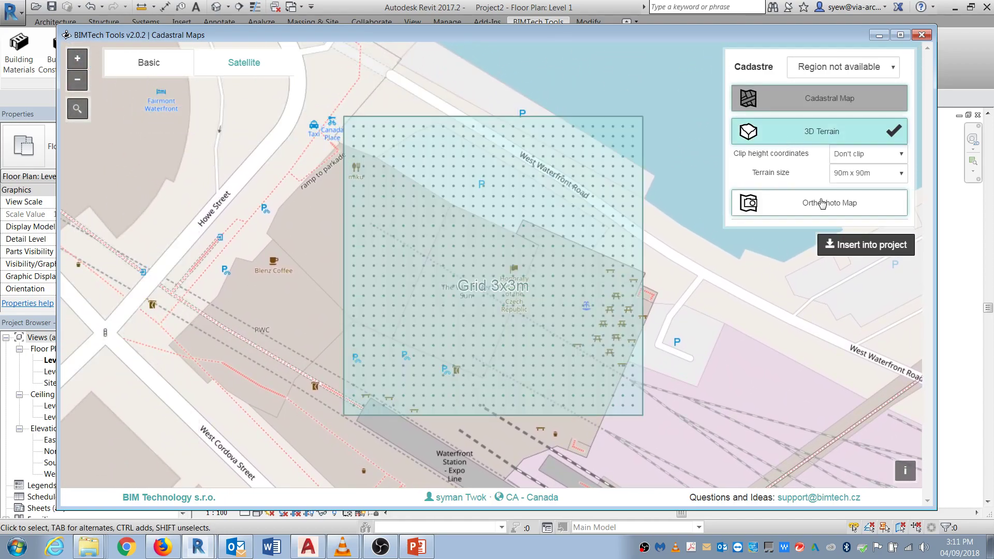
click(864, 175)
click(861, 197)
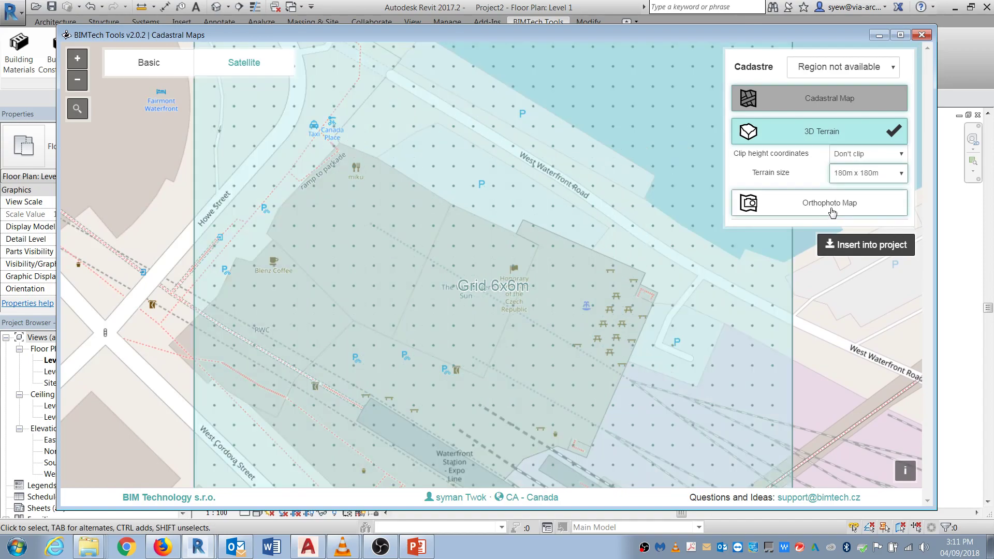
click(830, 210)
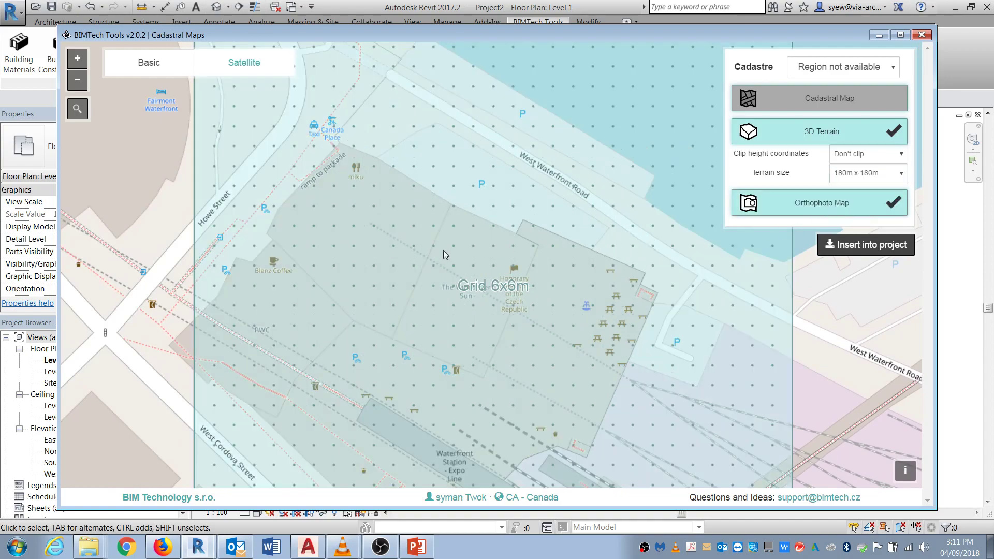
scroll(444, 251, down, 3)
scroll(443, 249, up, 1)
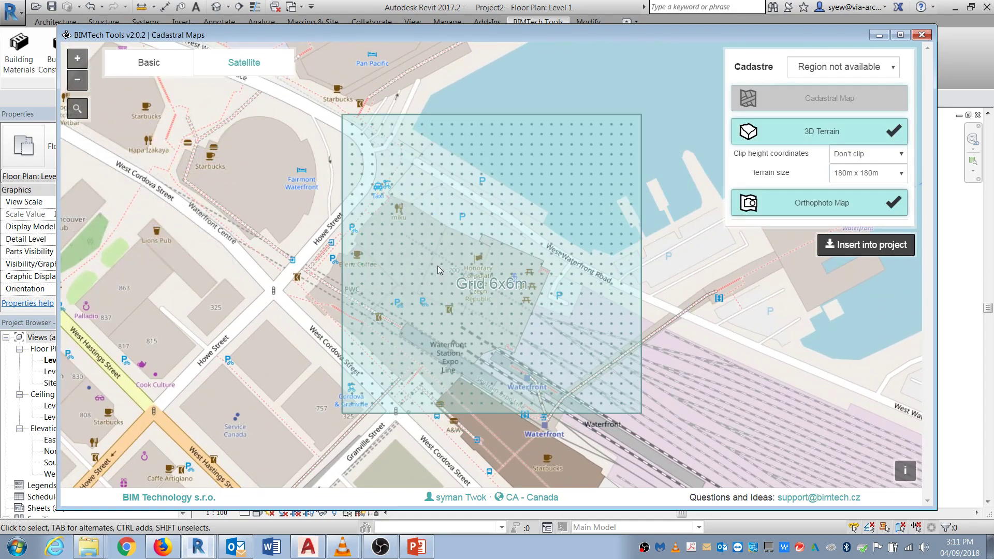
click(868, 245)
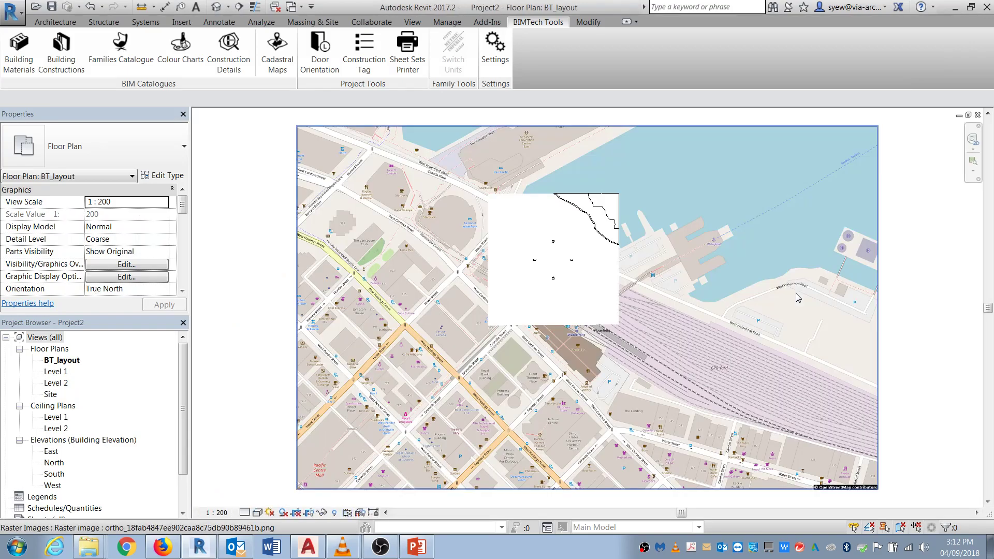
Step: Override the Topography surface transparency in the BT_layout plan so the orthophoto map shows through the terrain
key(v)
key(g)
key(t)
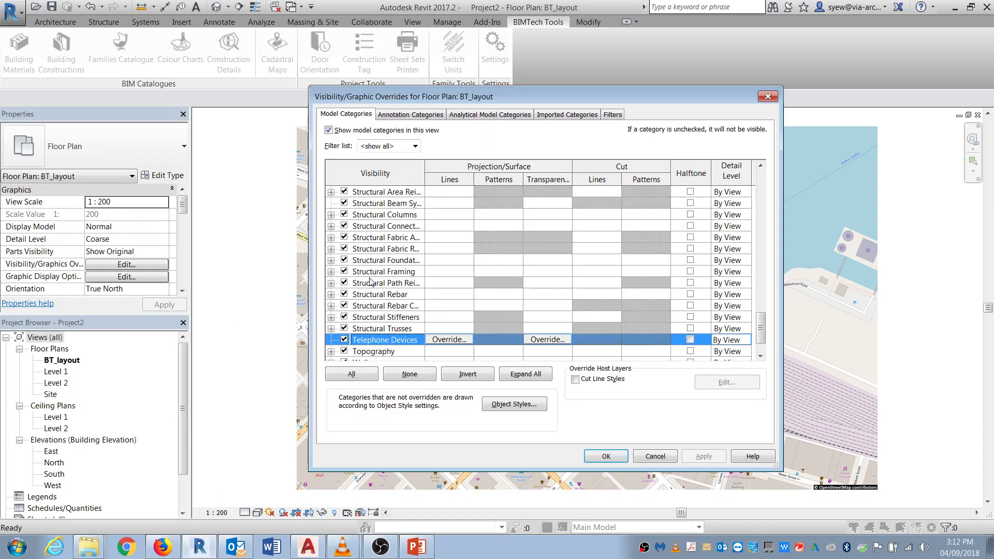
scroll(403, 340, down, 1)
click(403, 339)
click(568, 340)
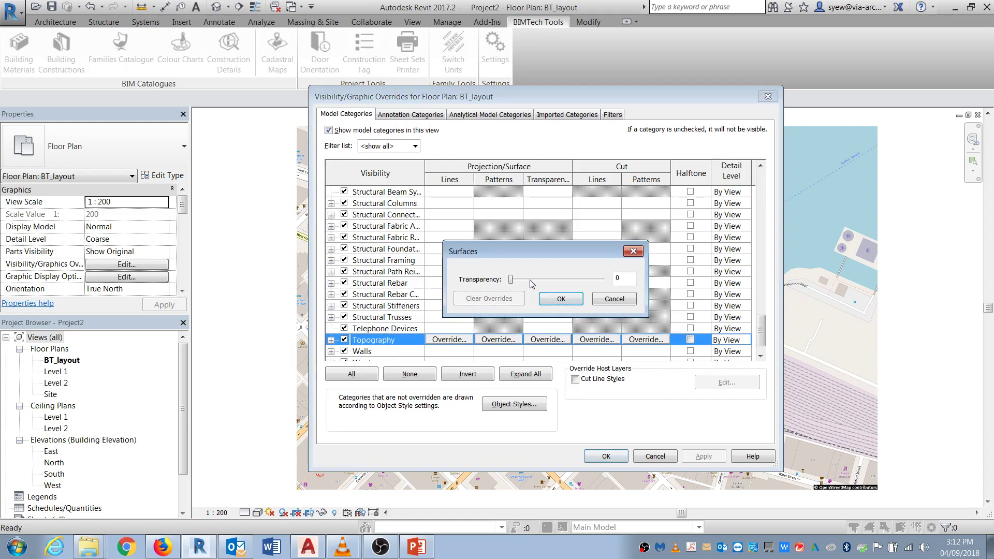
click(561, 299)
click(606, 457)
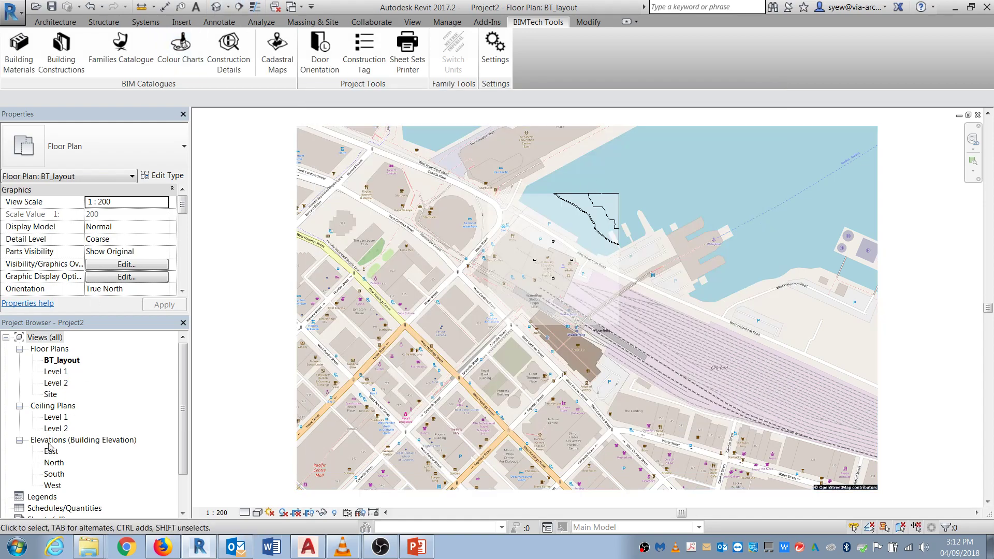
Step: Open the Site floor plan and set its view scale to 1:200
double_click(51, 391)
middle_drag(807, 417, 673, 406)
scroll(615, 387, down, 1)
scroll(444, 302, down, 1)
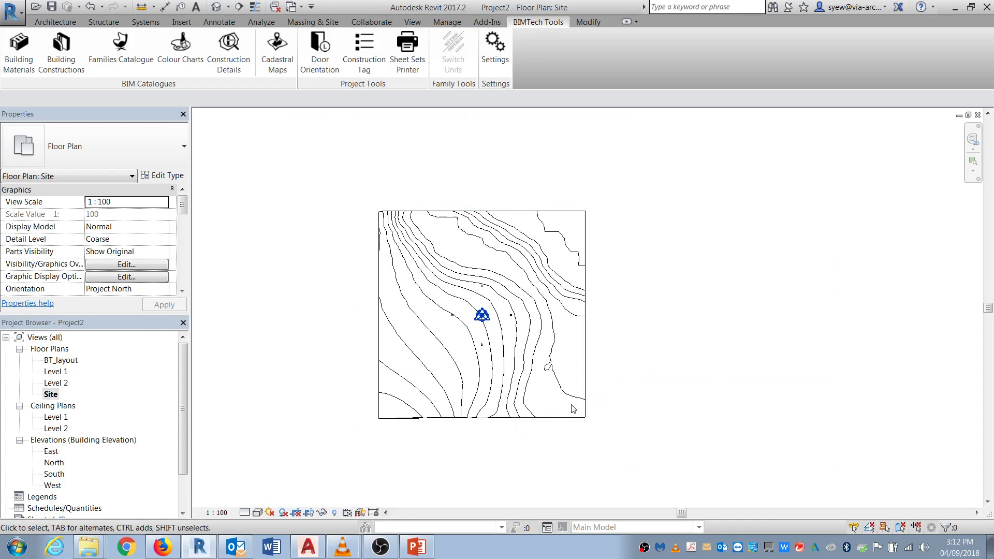
click(218, 512)
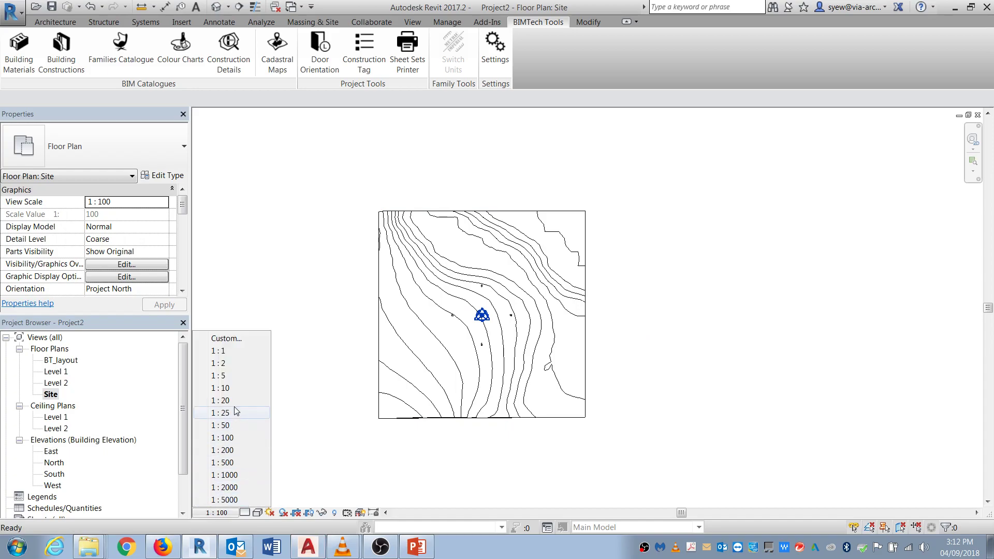
click(231, 452)
scroll(640, 298, up, 1)
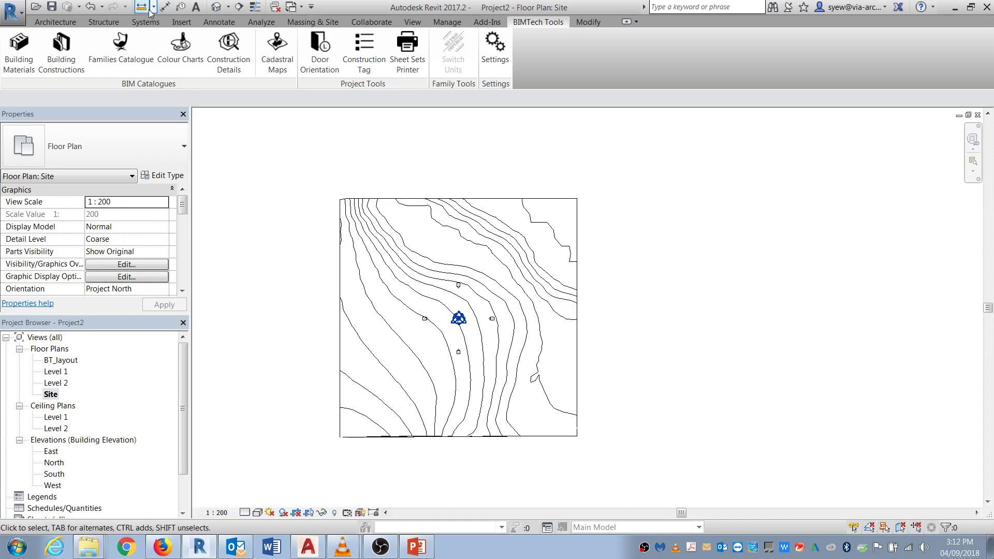
Step: Place a text note reading ORIGINAL just above the topography in the Site plan
click(219, 22)
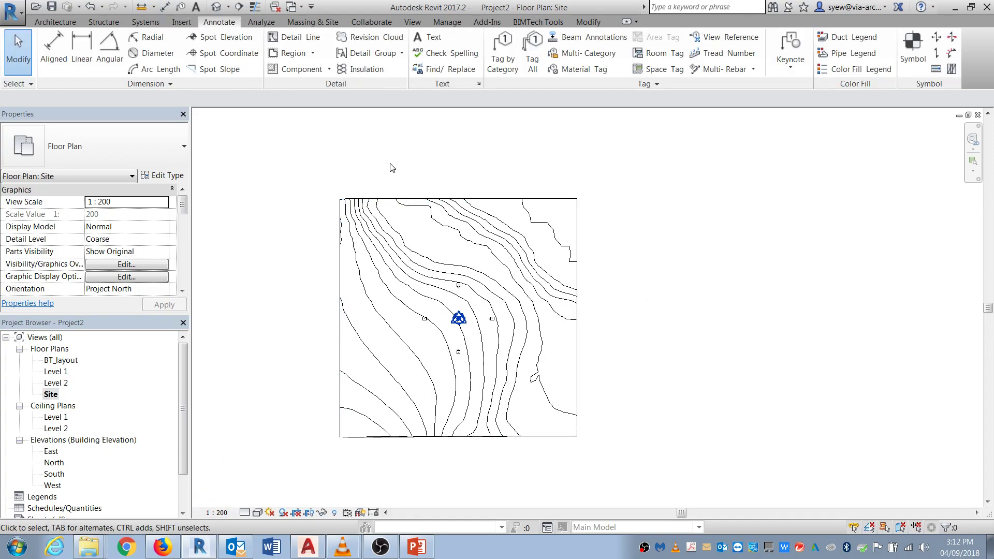
click(428, 38)
click(430, 172)
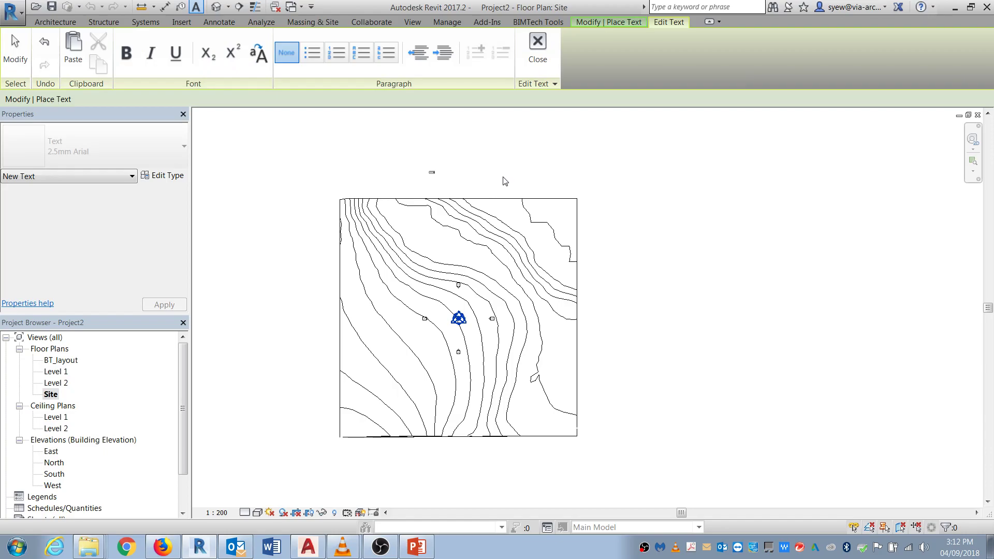
click(504, 178)
key(Escape)
key(Escape)
Step: Move the ORIGINAL text note closer to the topography's upper edge and change its type to 8mm Arial
click(433, 172)
scroll(424, 181, up, 3)
scroll(434, 167, up, 1)
drag(435, 163, 493, 214)
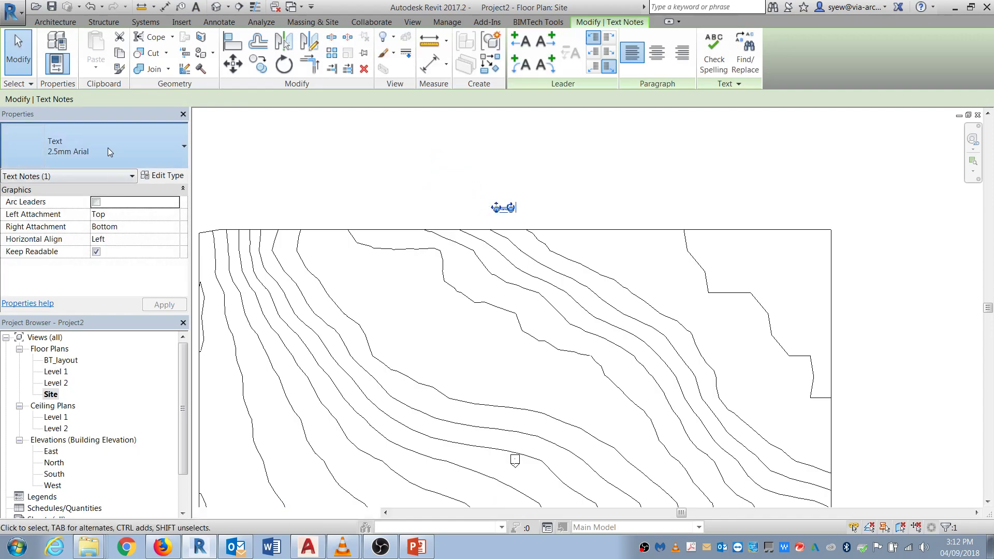
click(61, 304)
scroll(440, 190, down, 3)
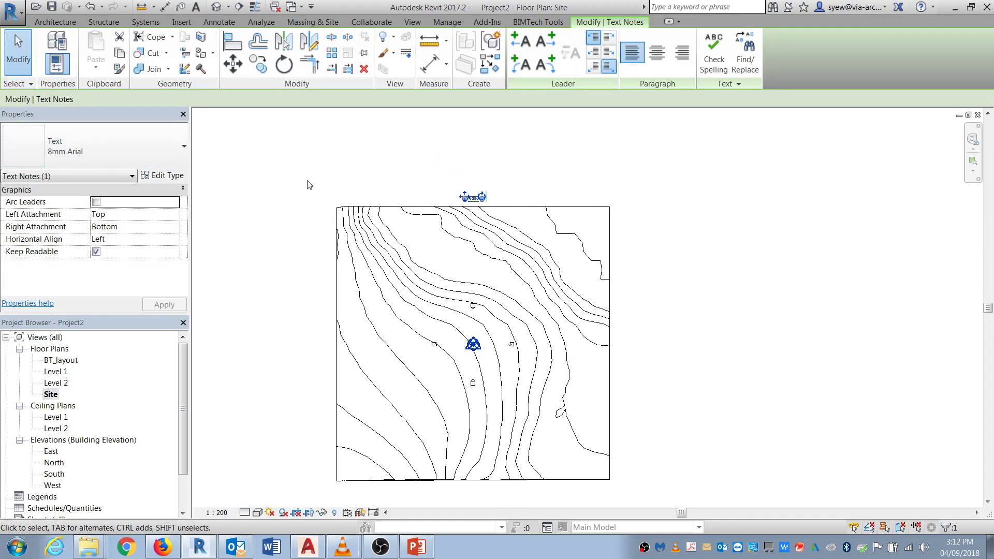
Step: Set the Site plan's view scale to 1:500 and reposition the ORIGINAL label clear above the topography
click(218, 513)
click(235, 463)
scroll(484, 204, up, 2)
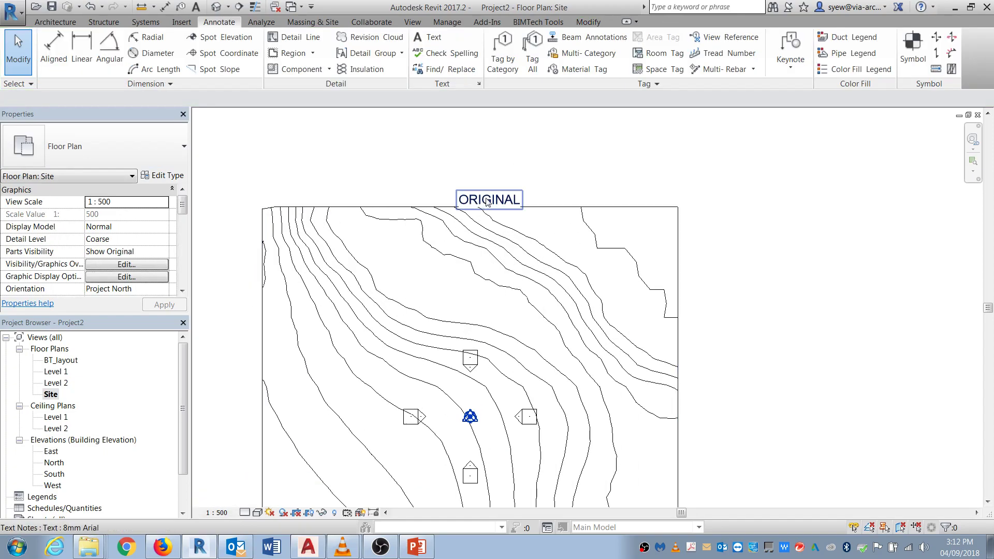
click(492, 199)
drag(453, 189, 420, 171)
click(342, 150)
Step: Copy the topography surface to the right of the original, leaving a gap between the two
scroll(342, 149, down, 4)
drag(600, 328, 511, 307)
click(259, 63)
click(414, 258)
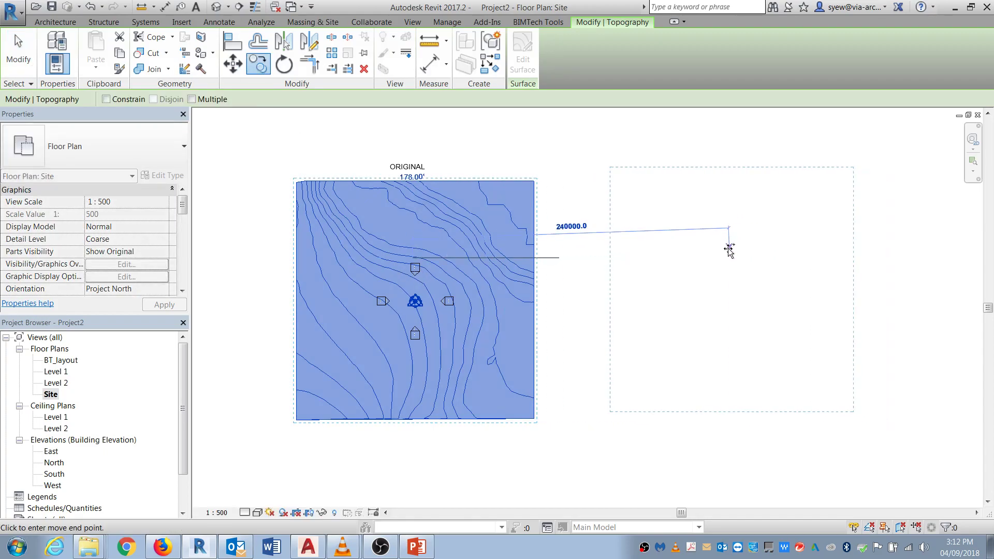
click(722, 257)
click(802, 340)
middle_drag(802, 340, 706, 355)
Step: Copy the ORIGINAL label above the duplicated topography and change the copy's text to MODIFY
click(309, 181)
click(259, 64)
click(318, 191)
click(640, 192)
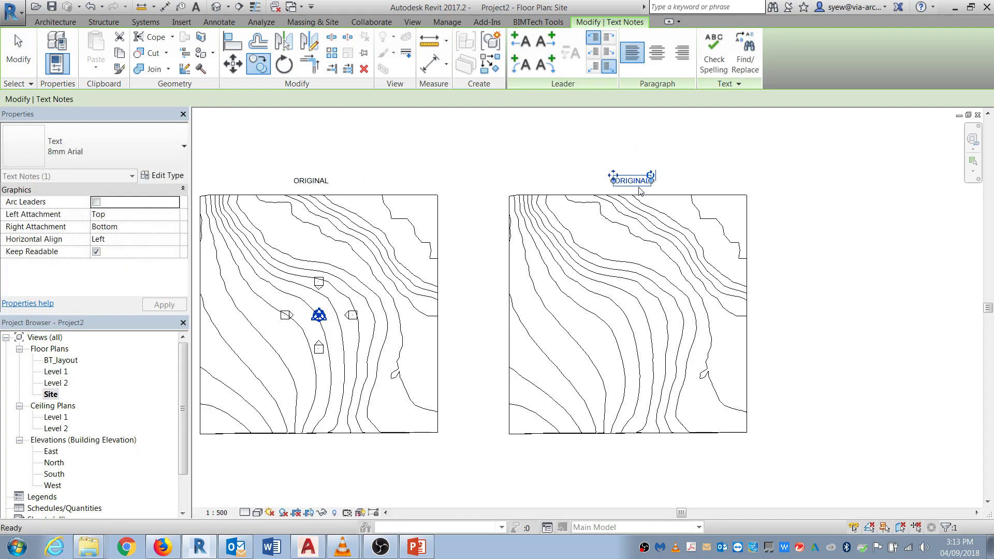
double_click(637, 181)
text(MOI)
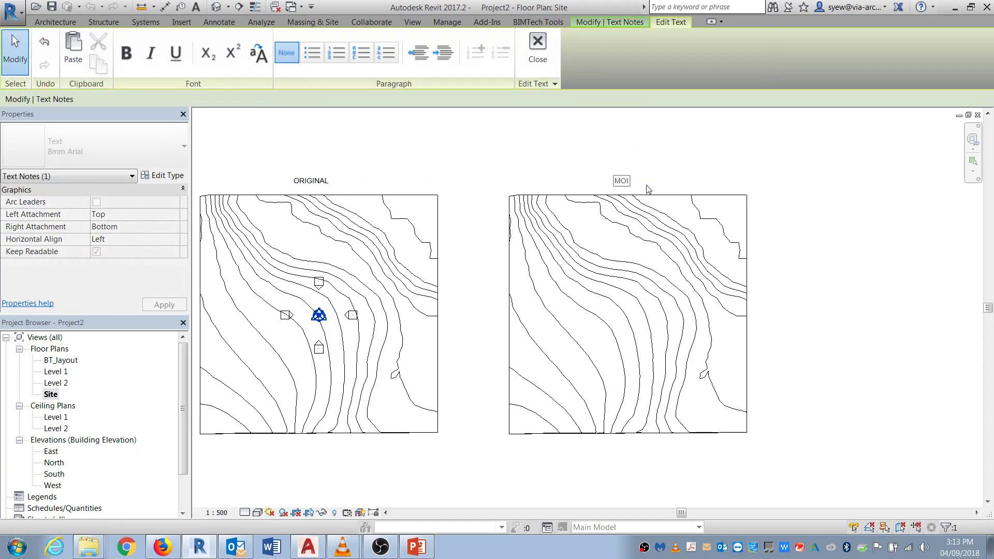
click(710, 317)
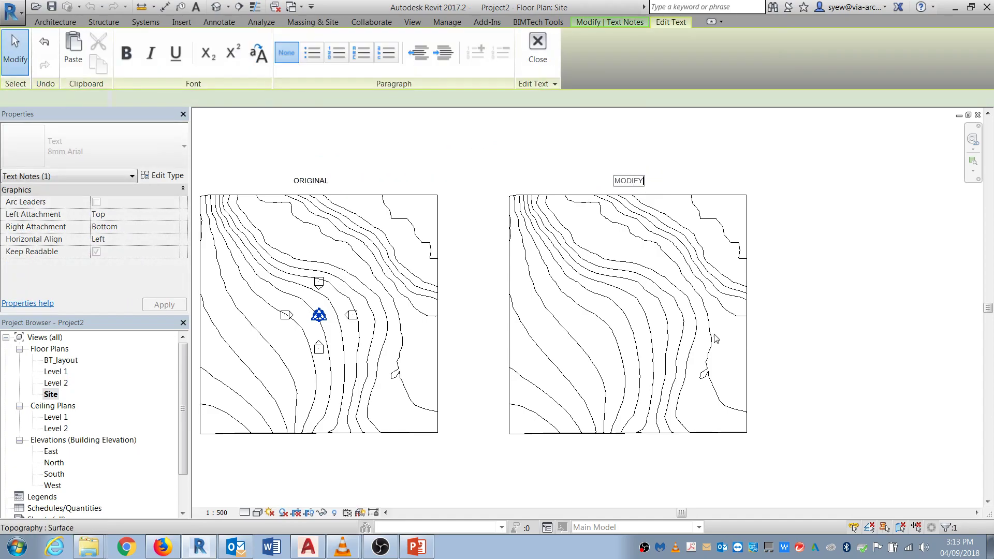
Step: Edit the MODIFY topography surface by deleting a rectangular block of interior points around its middle, and finish the surface
click(744, 321)
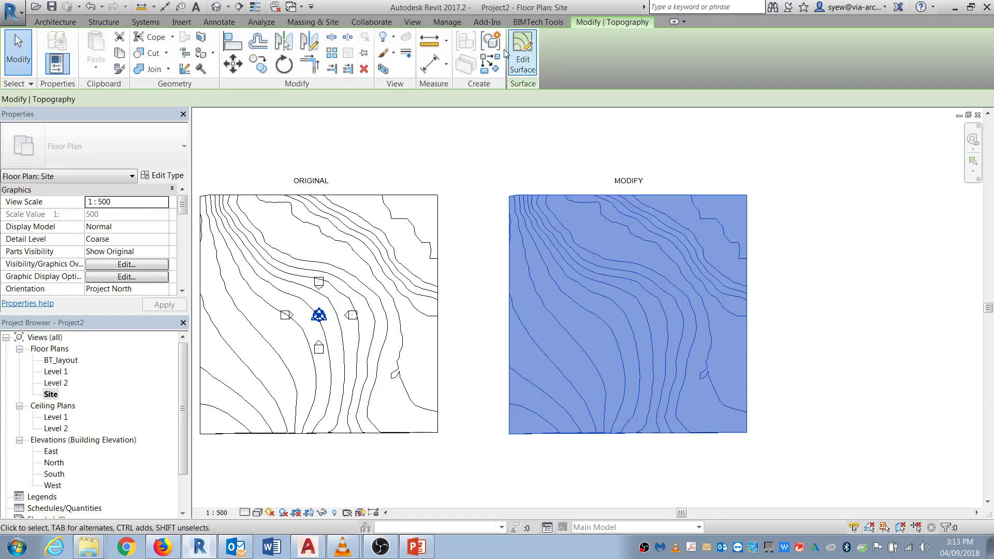
click(523, 52)
scroll(672, 320, up, 4)
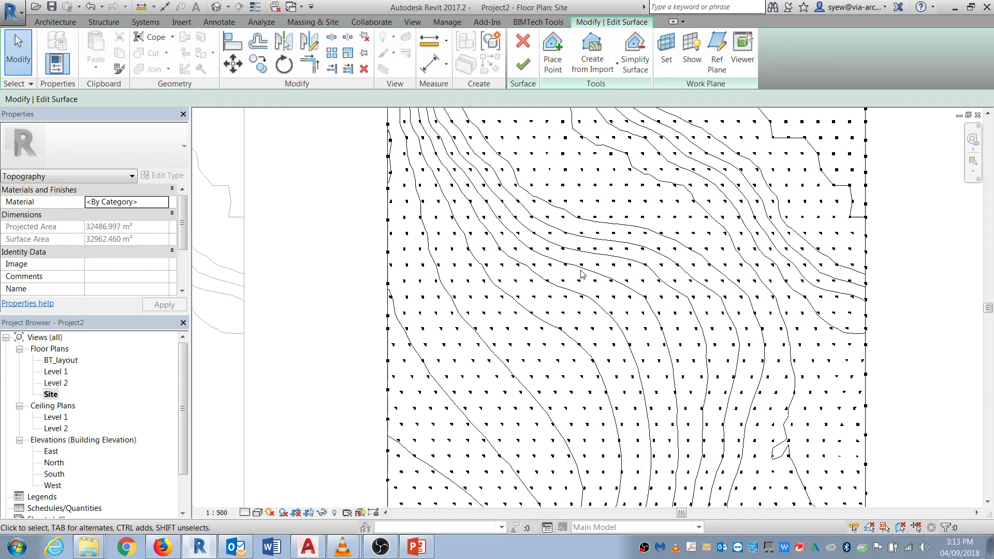
drag(524, 224, 760, 392)
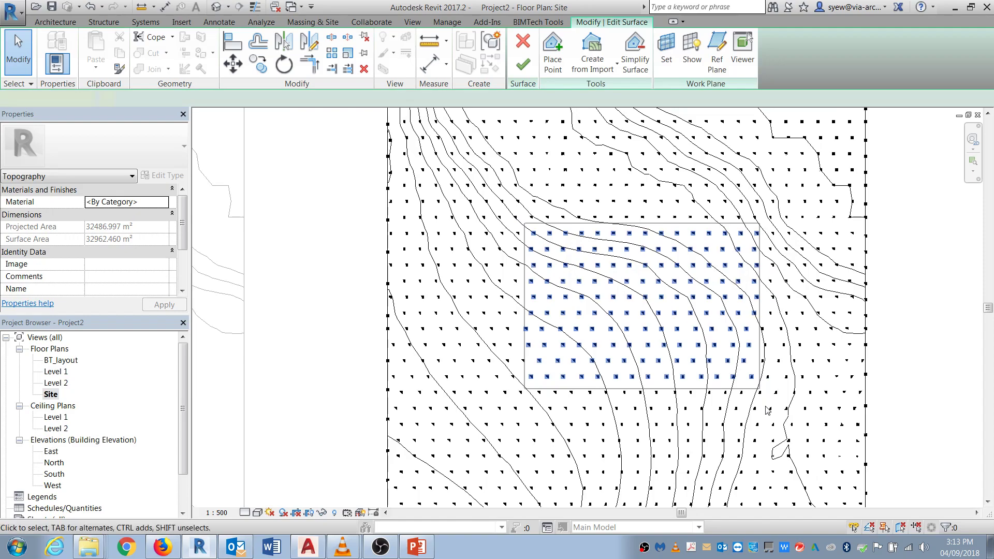
key(Delete)
scroll(647, 311, down, 3)
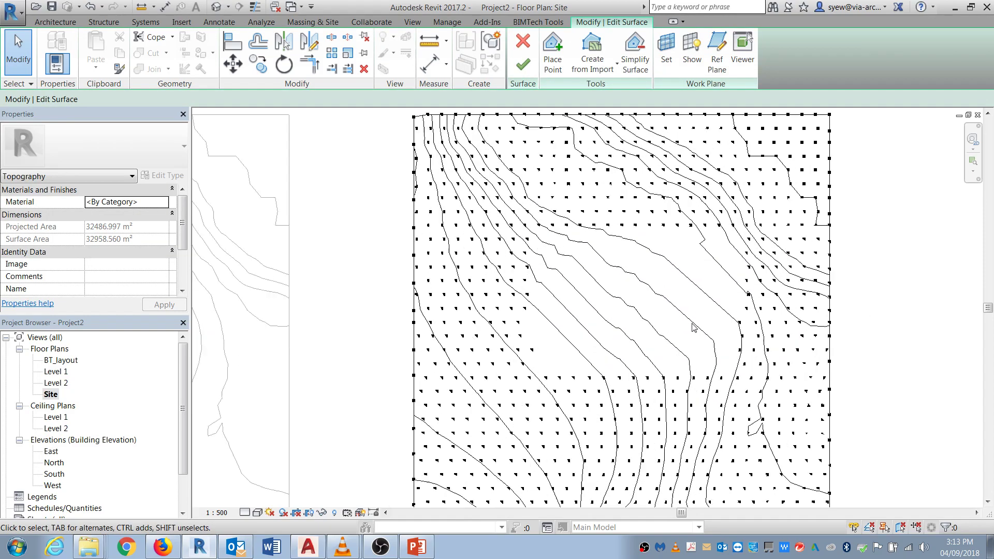
scroll(695, 326, up, 3)
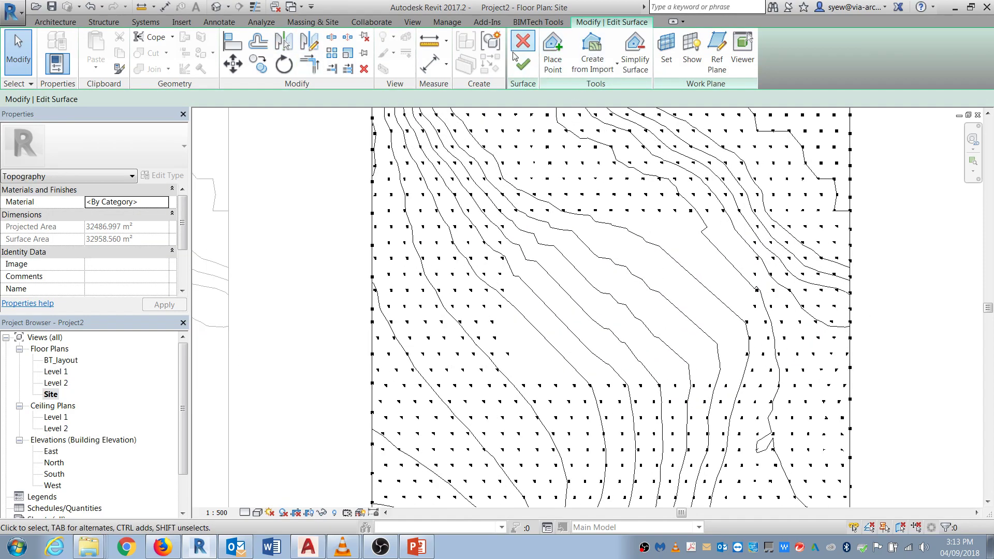
click(523, 64)
scroll(695, 351, down, 3)
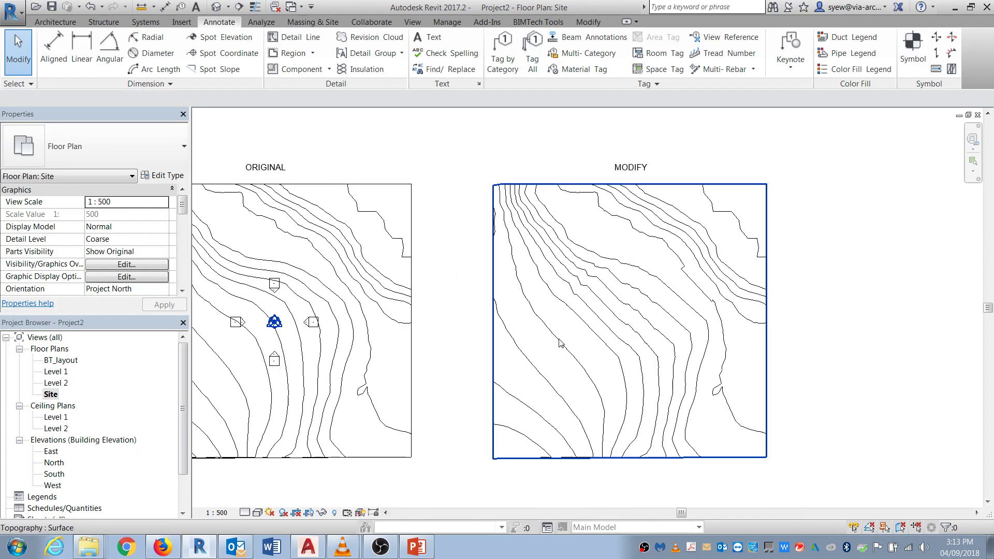
Step: In the original topography's surface edit, draw a short diagonal reference plane outward from its lower-right corner and finish the edit
middle_drag(554, 340, 579, 344)
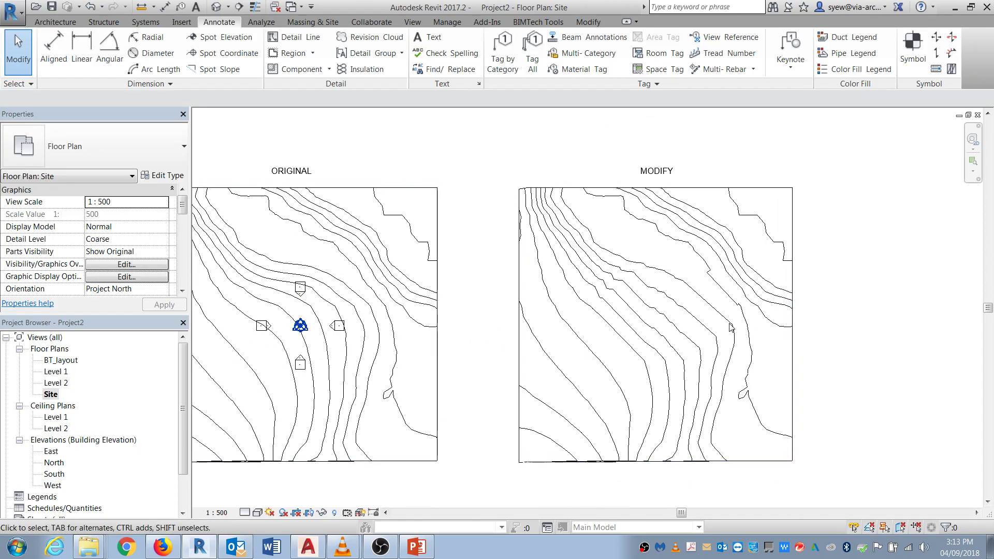
middle_drag(481, 384, 578, 372)
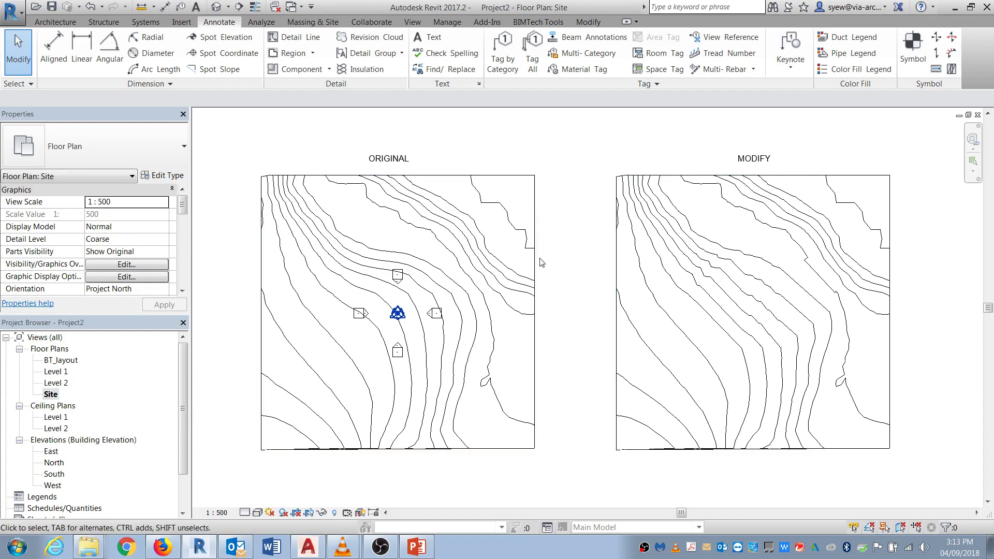
middle_drag(733, 358, 684, 321)
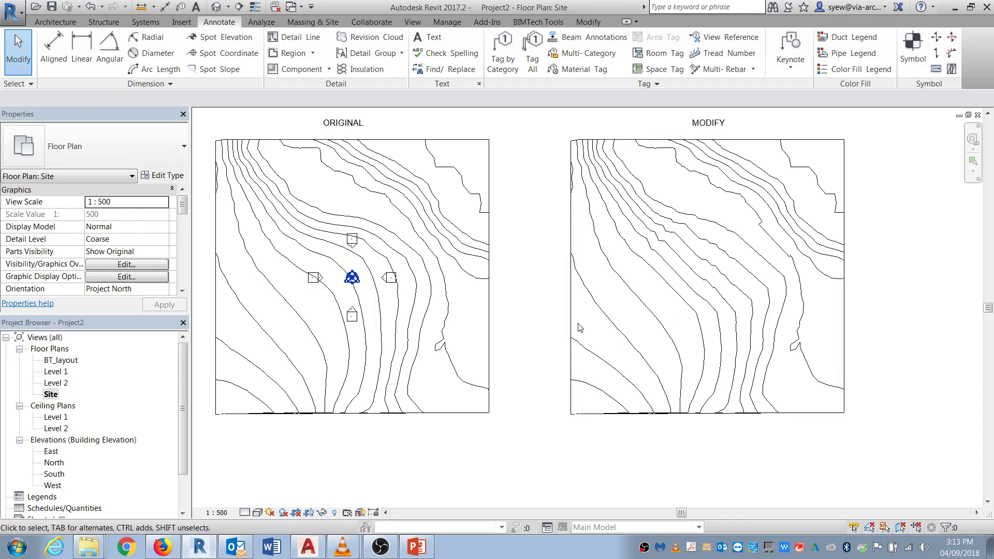
middle_drag(580, 328, 597, 359)
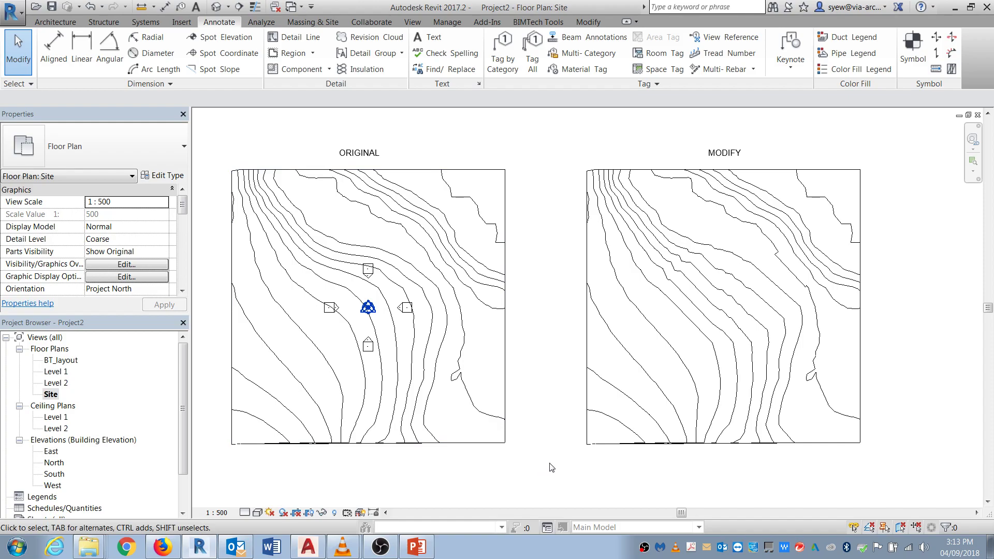
click(490, 446)
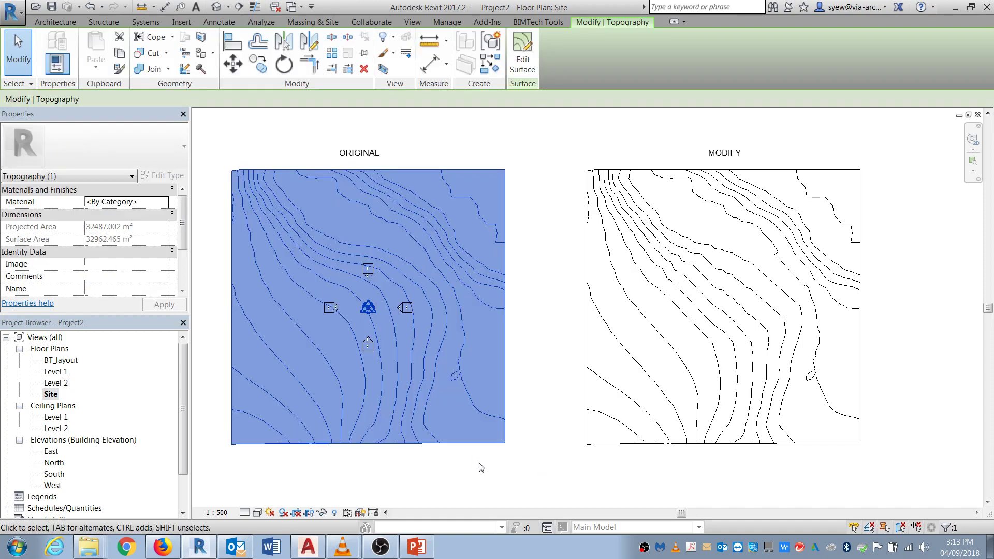
middle_drag(479, 469, 530, 473)
click(522, 52)
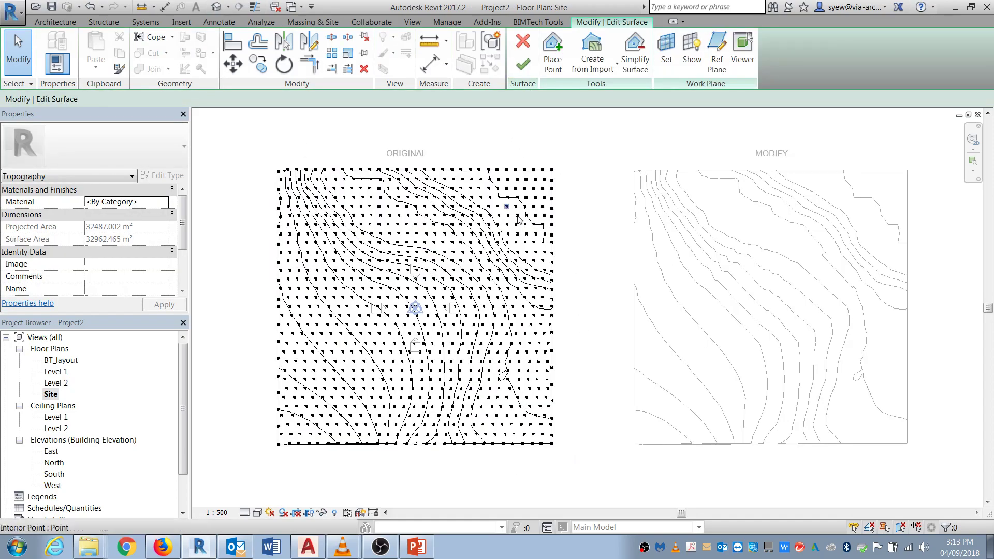
click(716, 57)
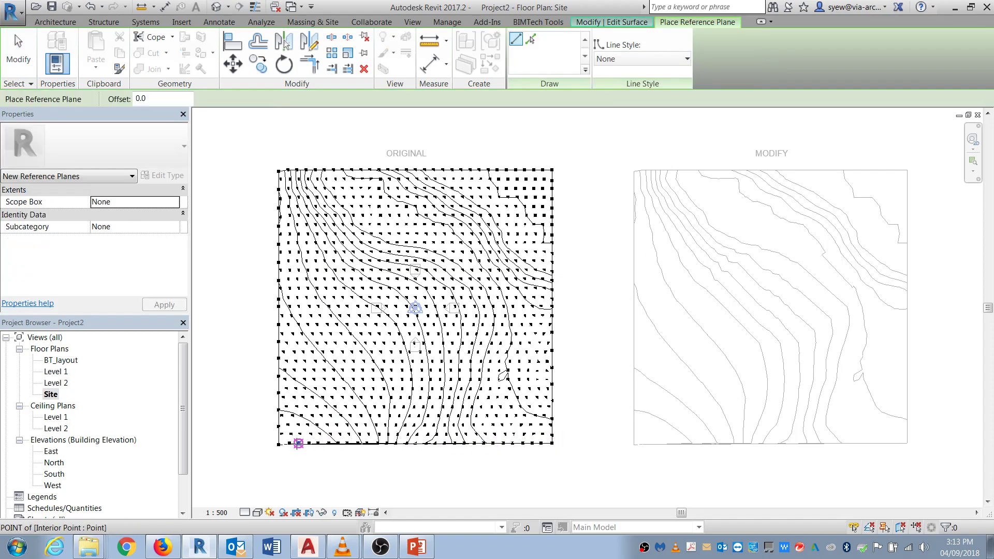
click(553, 444)
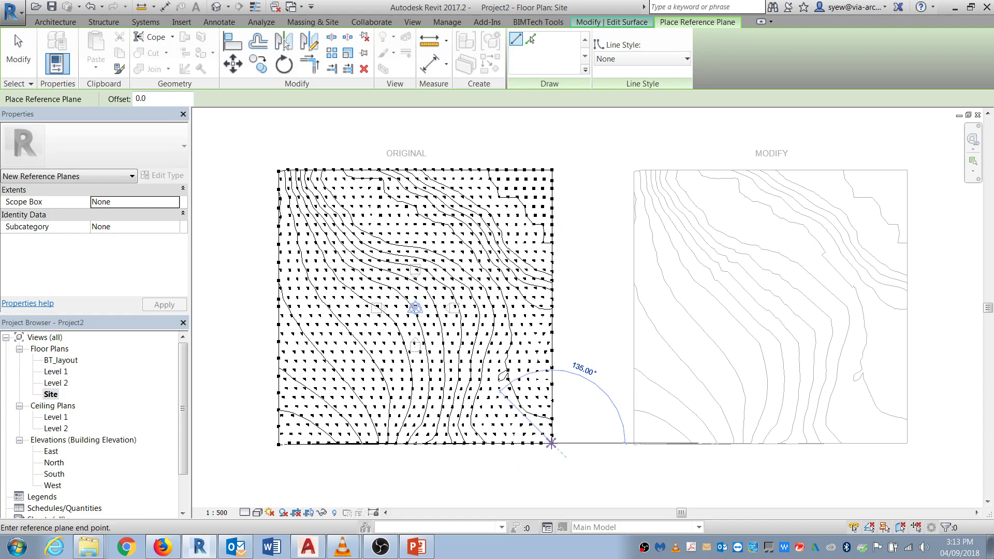
click(580, 473)
key(Escape)
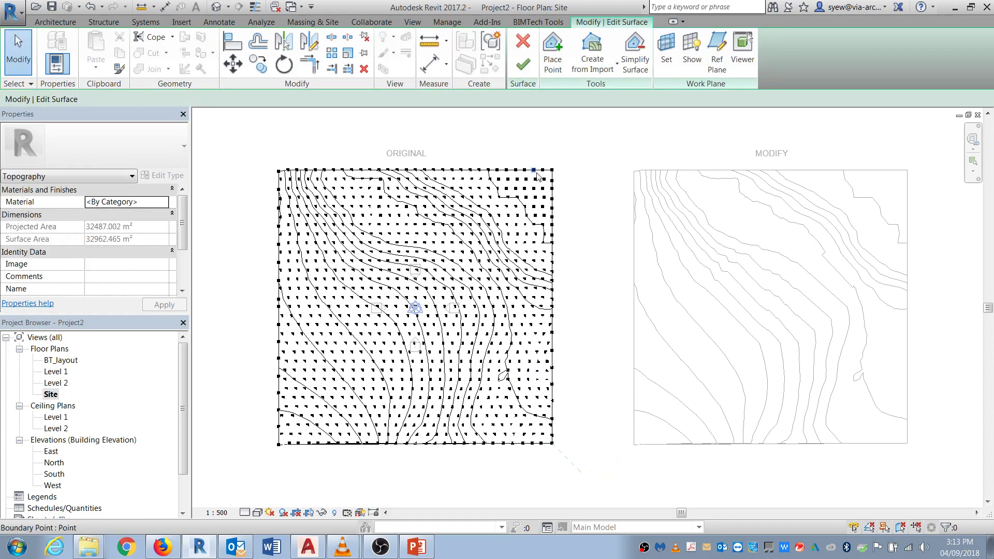
click(522, 66)
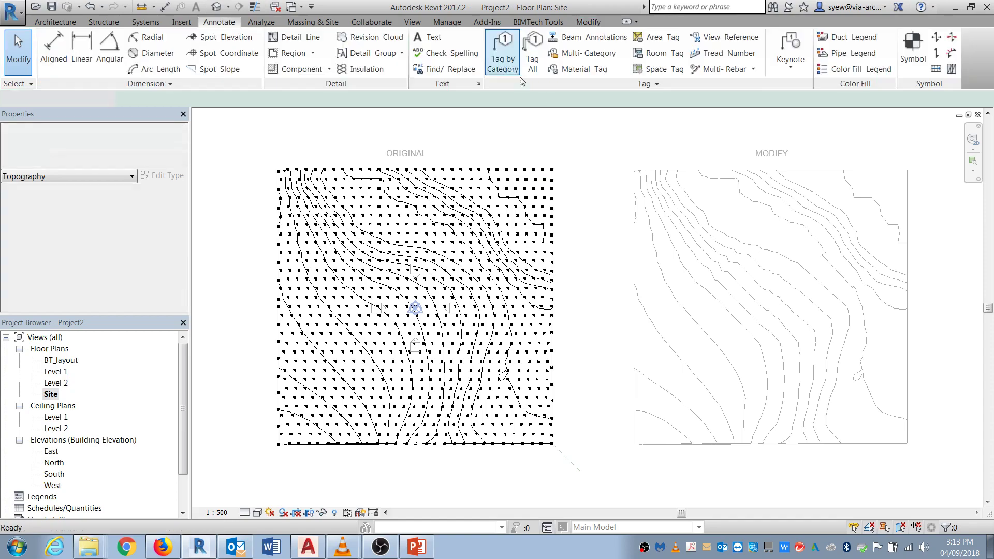
Step: Edit the MODIFY surface and move all its points so its lower-right corner lands on the original's matching corner
click(649, 451)
click(536, 54)
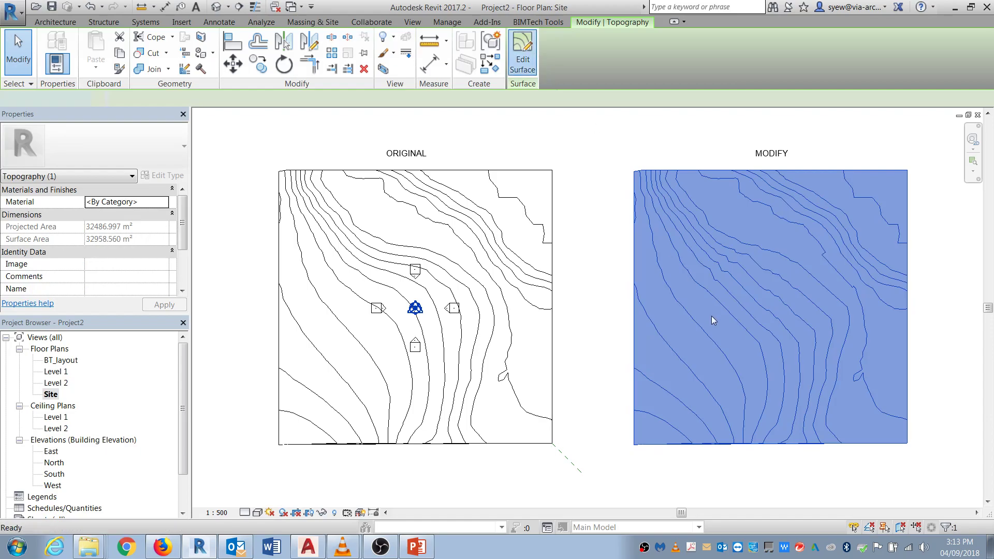
drag(617, 155, 954, 493)
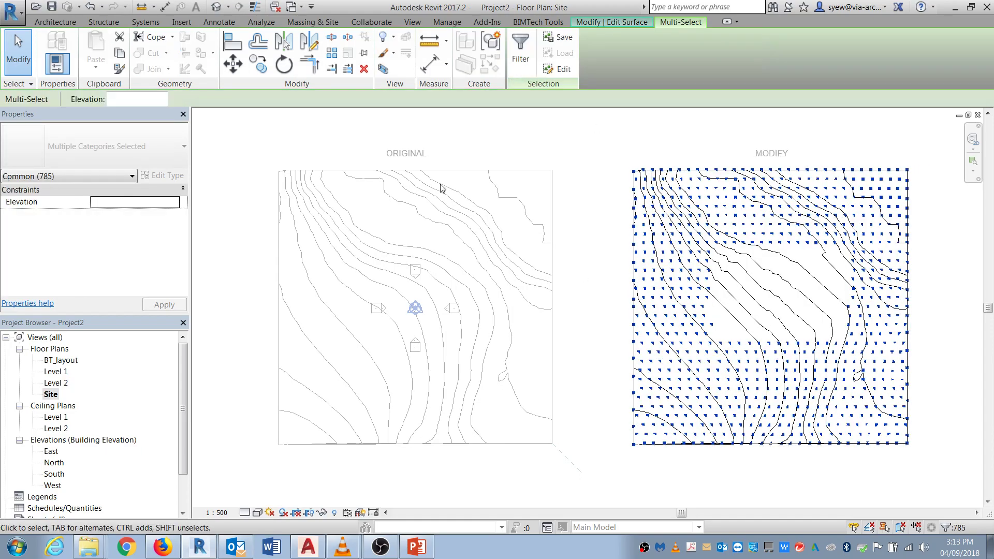
click(232, 63)
click(907, 443)
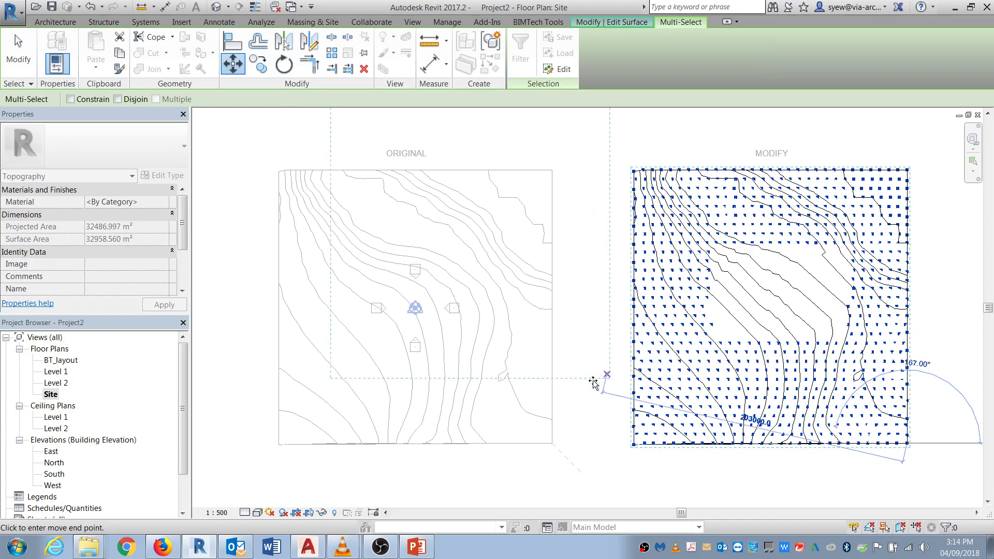
click(553, 444)
click(557, 463)
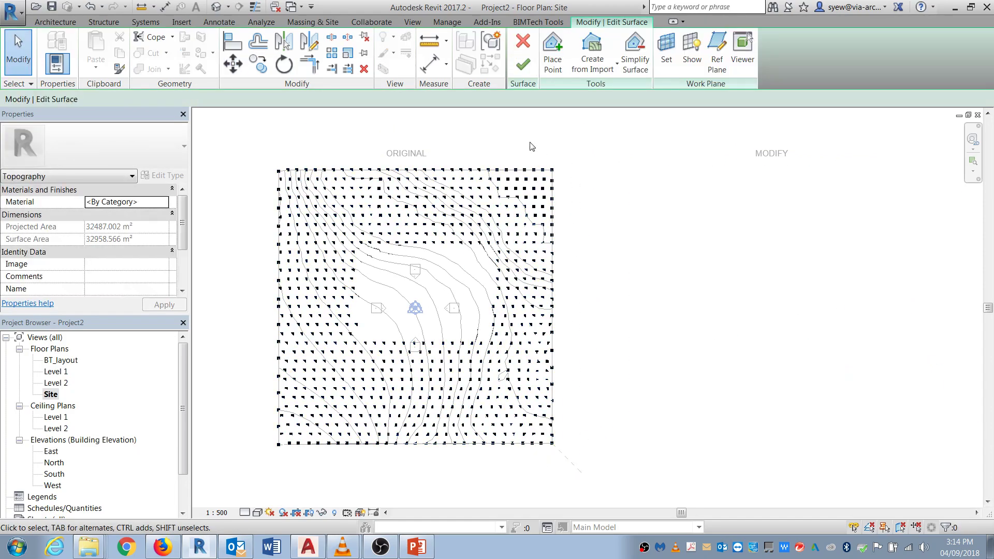
click(523, 64)
Step: Open the default 3D view and examine the overlapping topographies from several angles with one surface selected
click(229, 6)
click(246, 31)
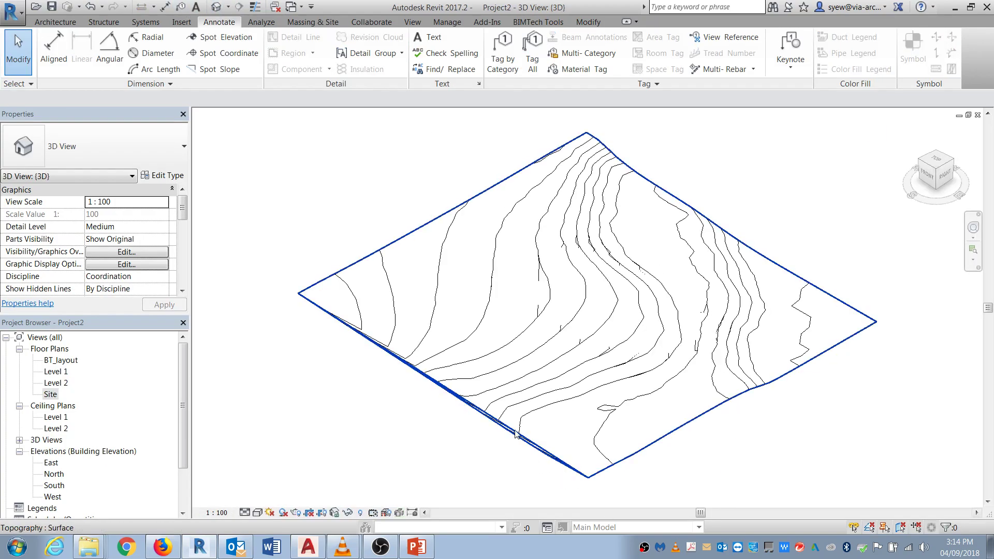
click(508, 430)
shift+middle_drag(508, 429, 639, 326)
scroll(701, 306, up, 2)
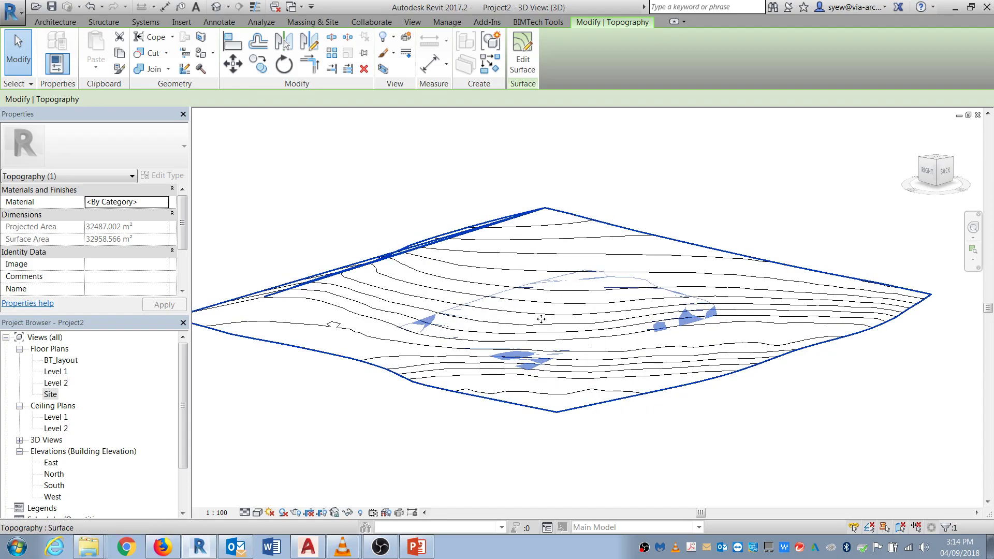
shift+middle_drag(616, 418, 578, 465)
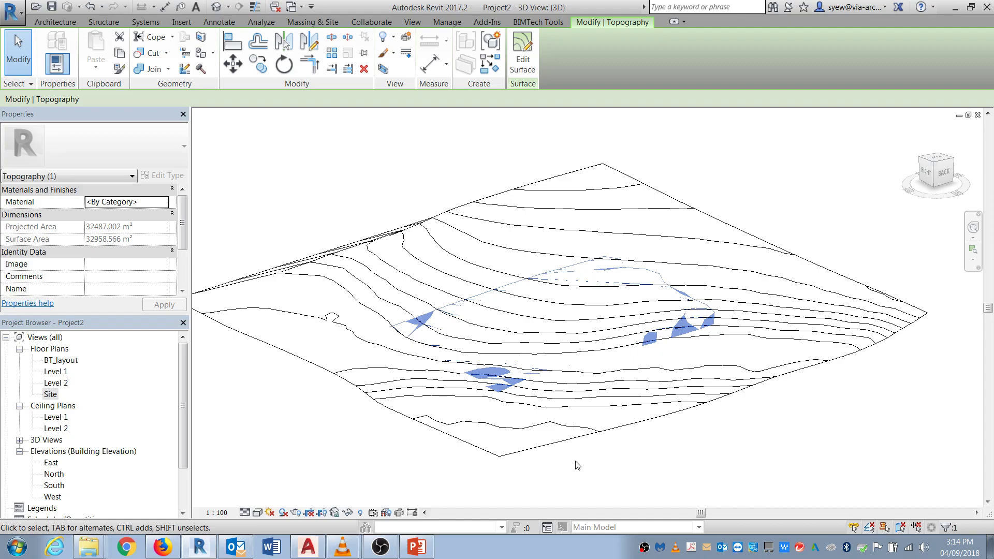
Step: Close all open views of Project2 and discard its changes
click(979, 115)
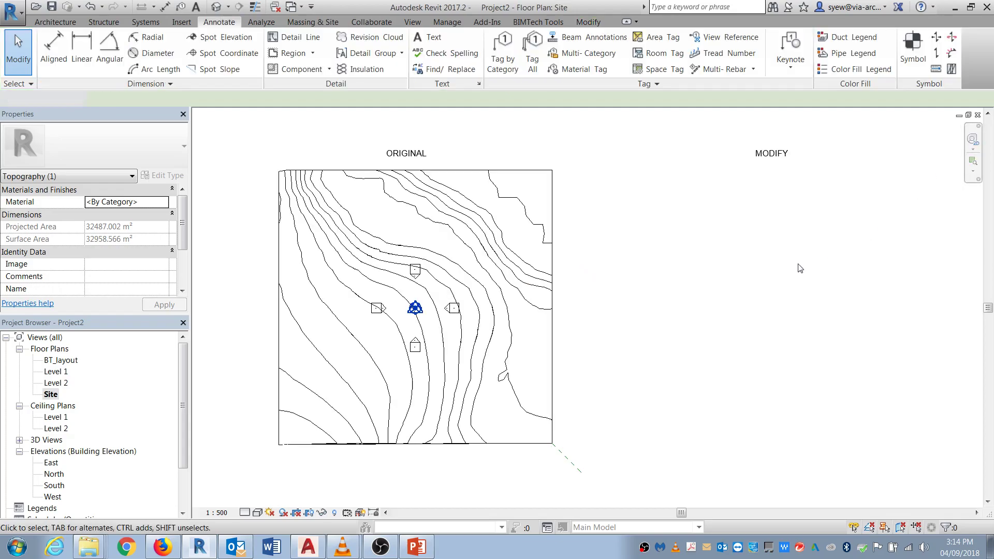
click(978, 115)
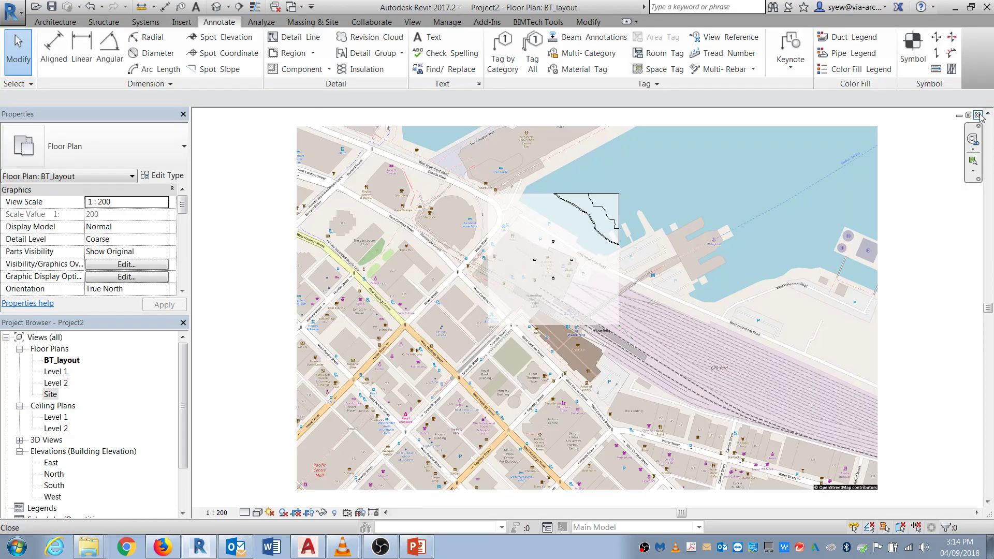
click(978, 115)
click(979, 115)
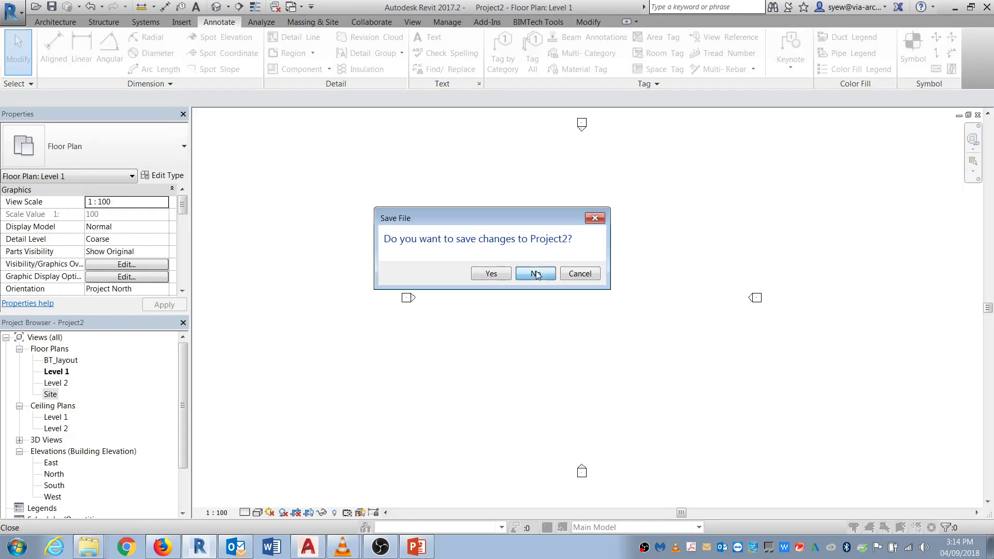
click(536, 273)
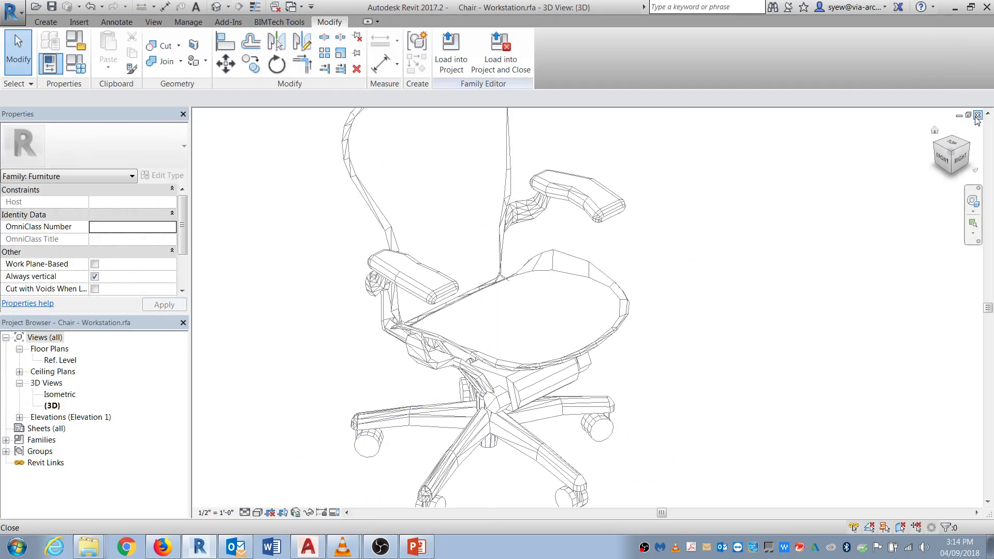
Step: Close the Chair - Workstation family and Project1 without saving either file
click(978, 115)
click(978, 115)
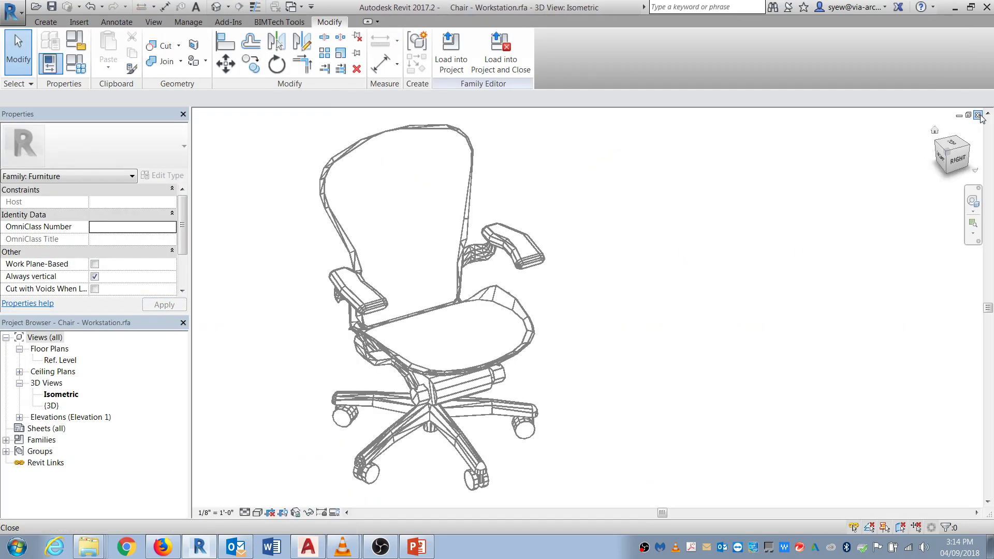
click(978, 115)
click(534, 282)
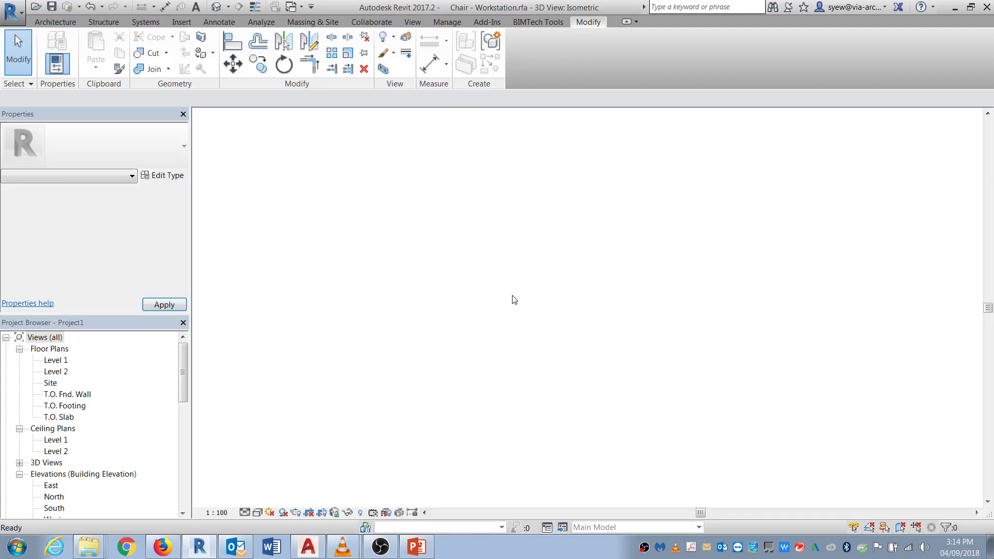
click(978, 115)
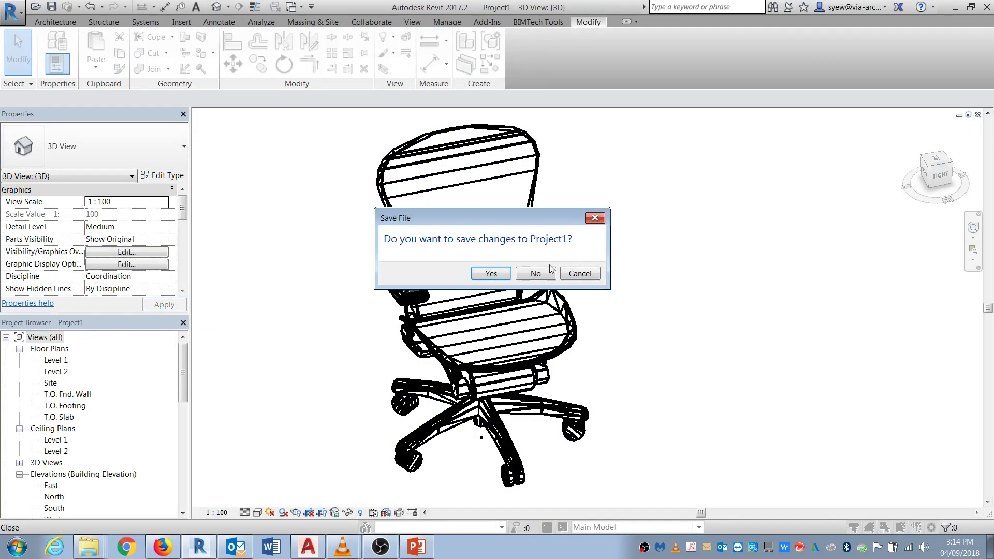
click(536, 270)
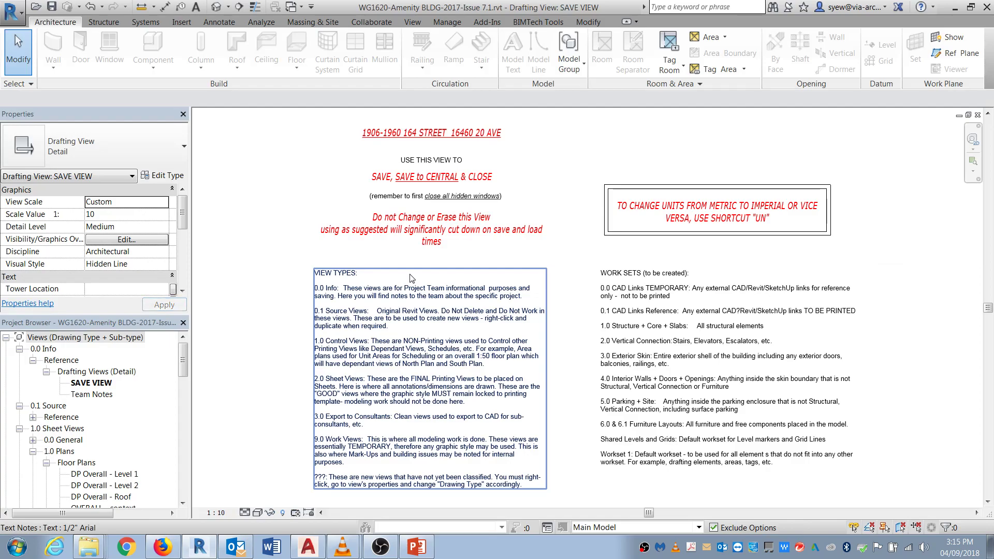
click(90, 547)
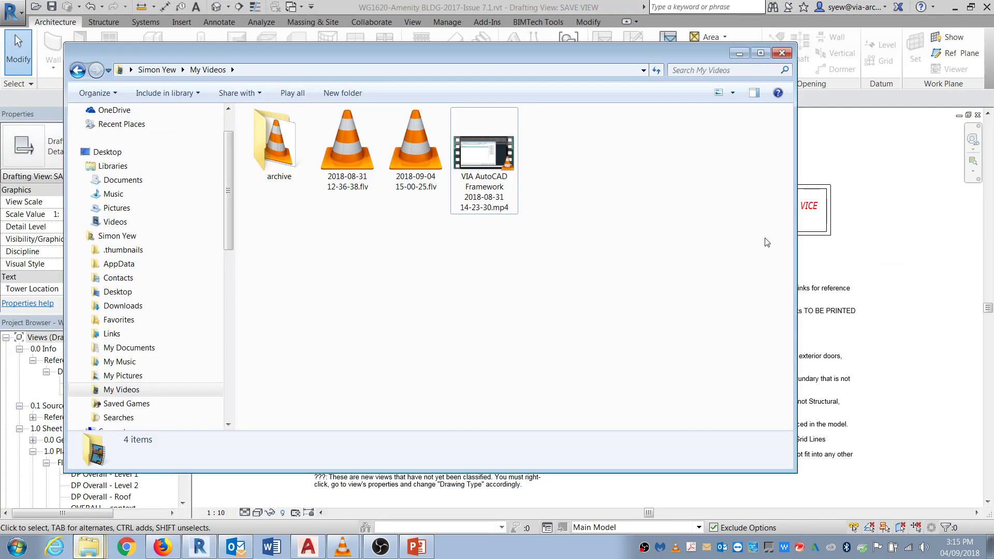
click(740, 53)
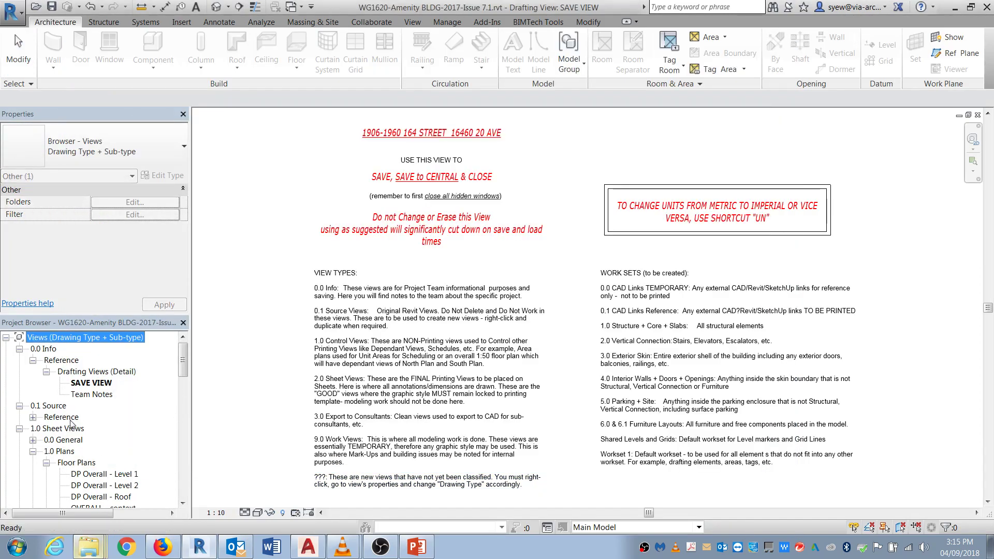
Step: Open the Level 1 floor plan from the 0.1 Source reference views and select the site's property line
double_click(78, 429)
double_click(84, 429)
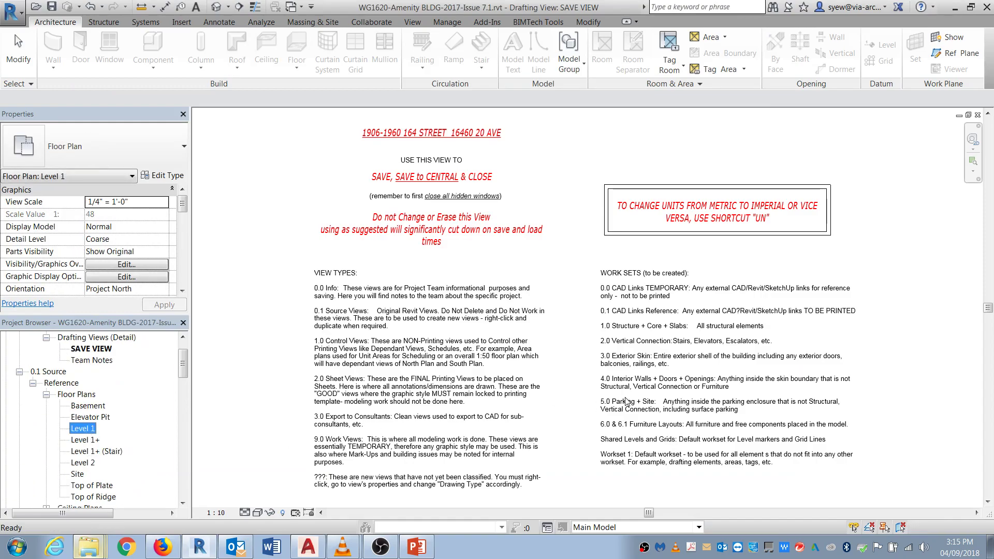
click(814, 354)
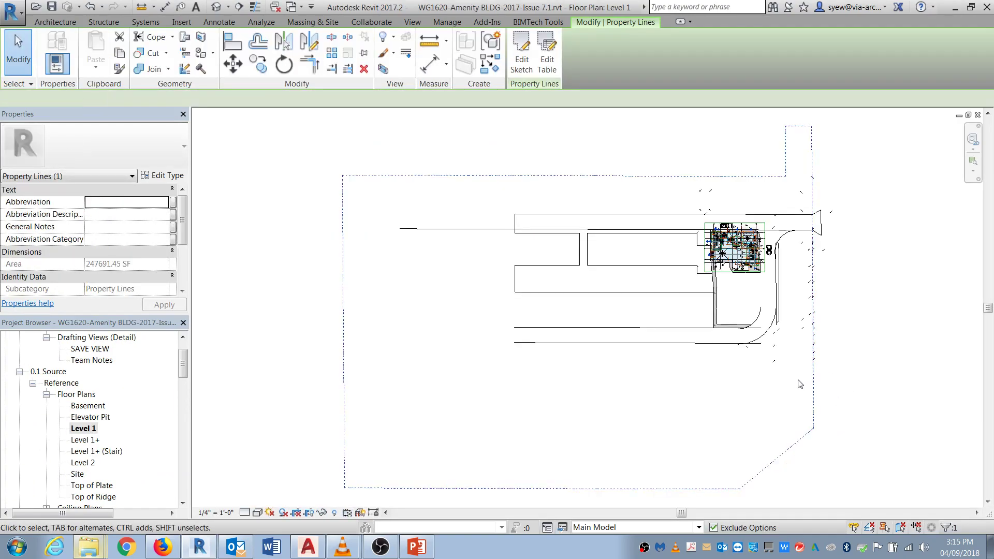
Step: Cut a horizontal section across the site just below the amenity building and open its section view
click(224, 117)
click(239, 7)
click(493, 277)
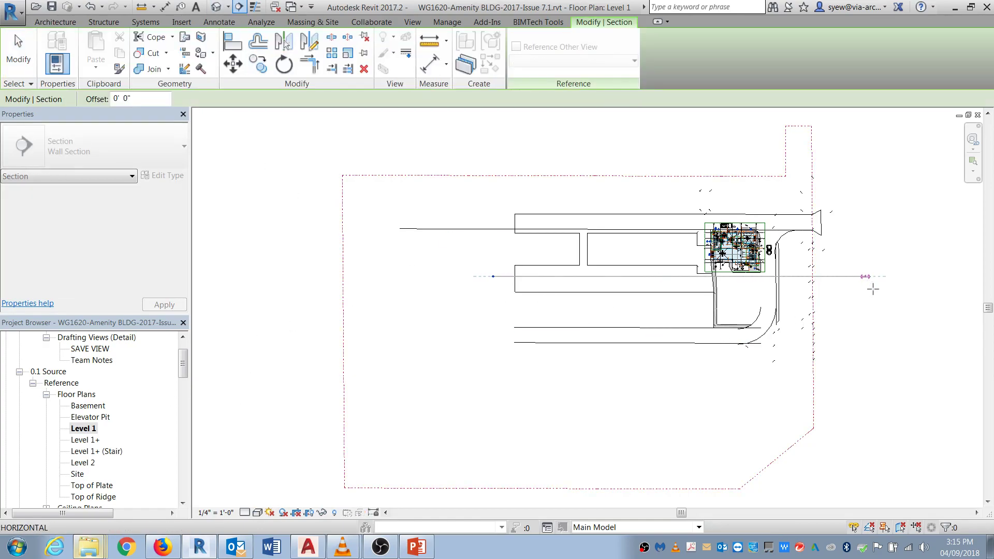
click(858, 276)
right_click(829, 279)
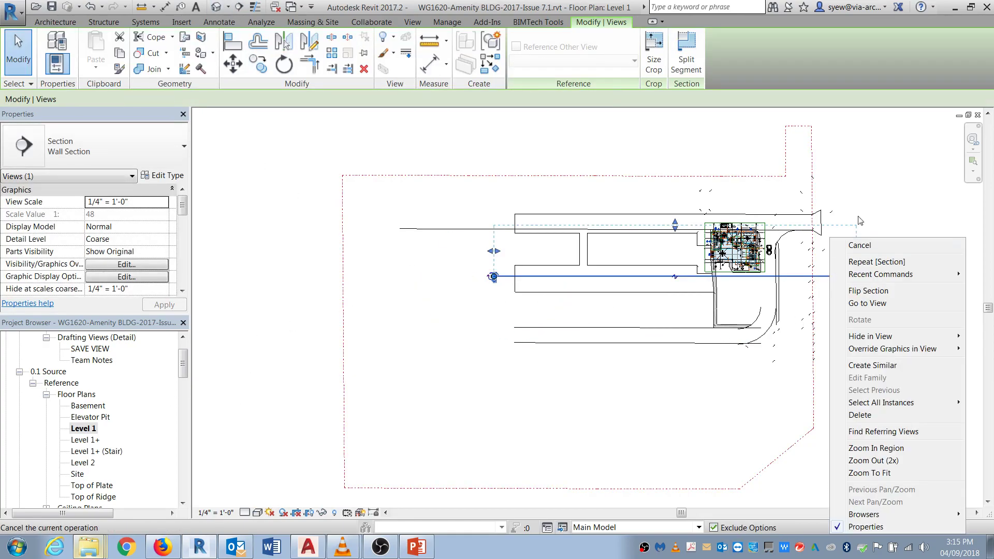
click(859, 305)
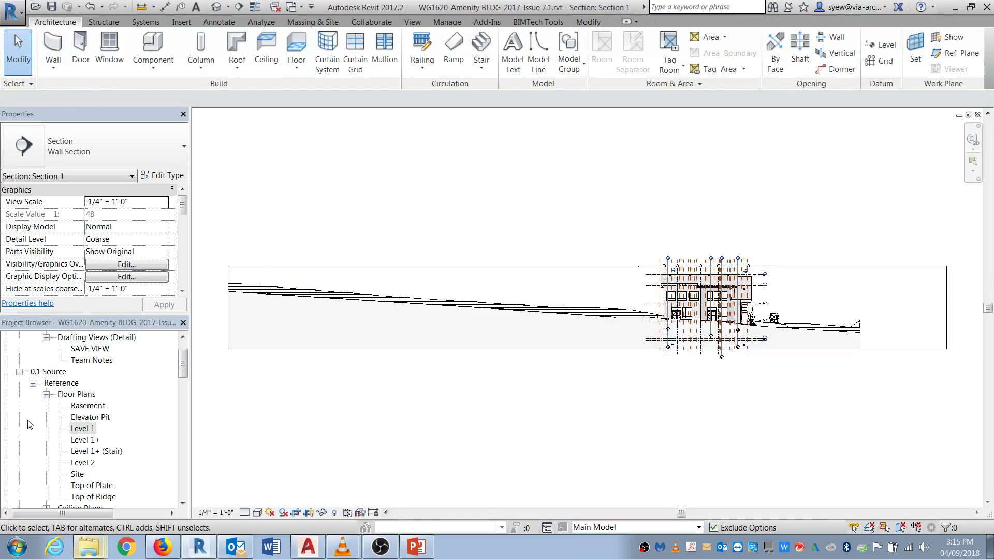
Step: Return to the Level 1 floor plan and start an in-place model component in the Site category
double_click(83, 429)
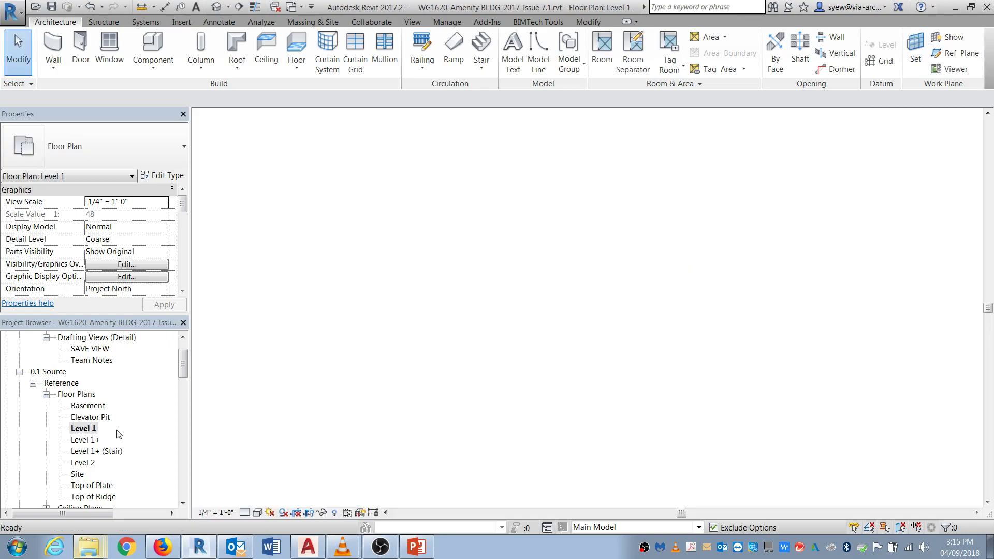
middle_drag(891, 414, 841, 404)
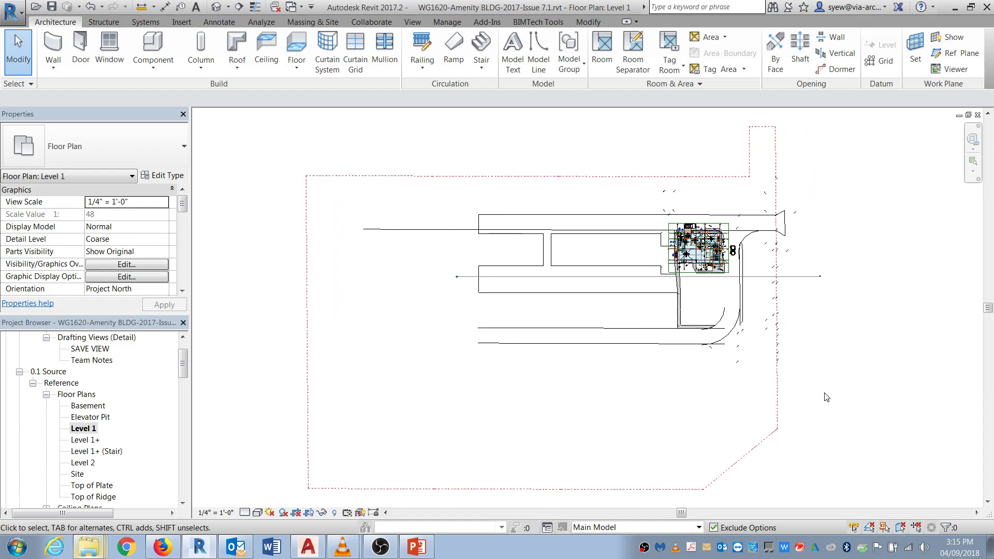
click(146, 70)
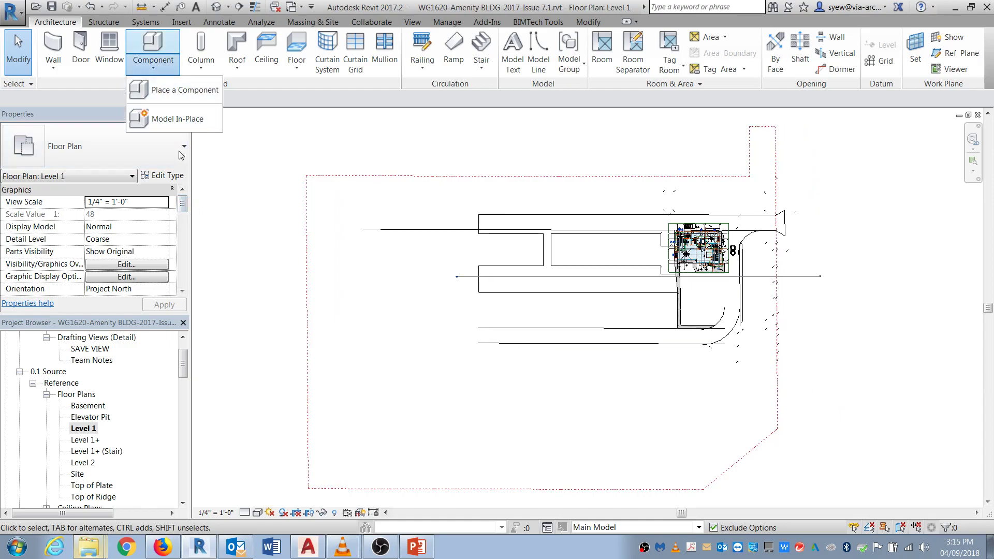
click(176, 119)
click(447, 214)
scroll(443, 220, down, 2)
click(438, 224)
key(s)
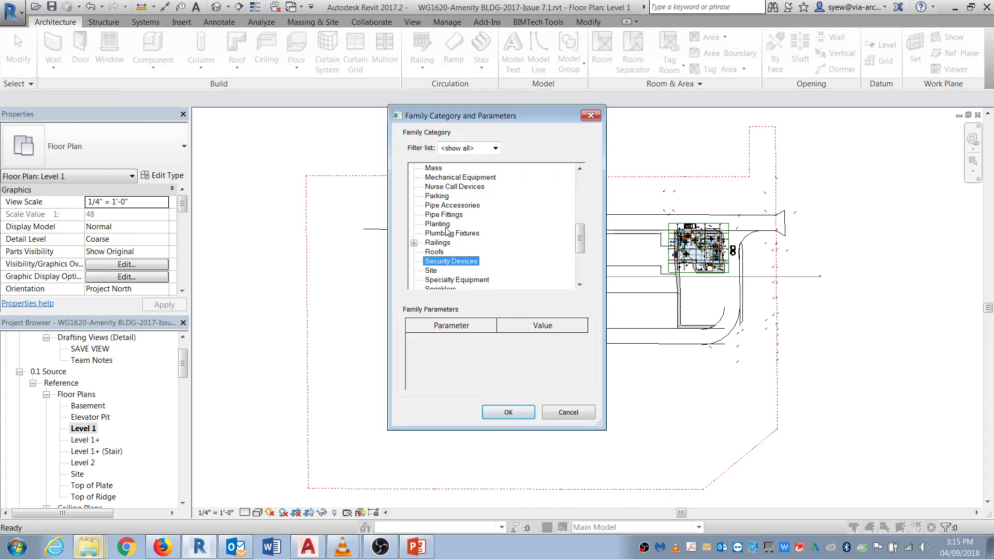
click(429, 271)
click(503, 413)
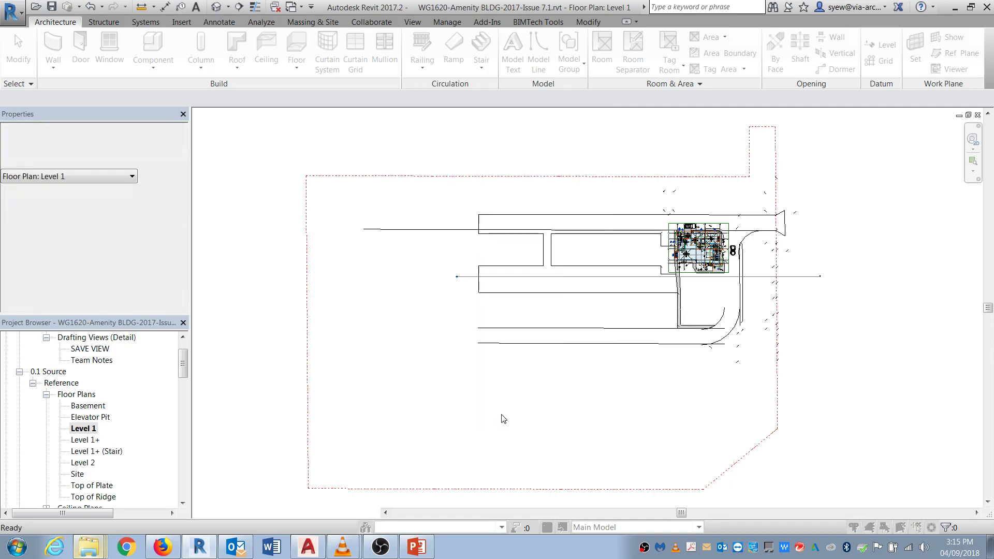
Step: Name the in-place component Property 3d
text(p)
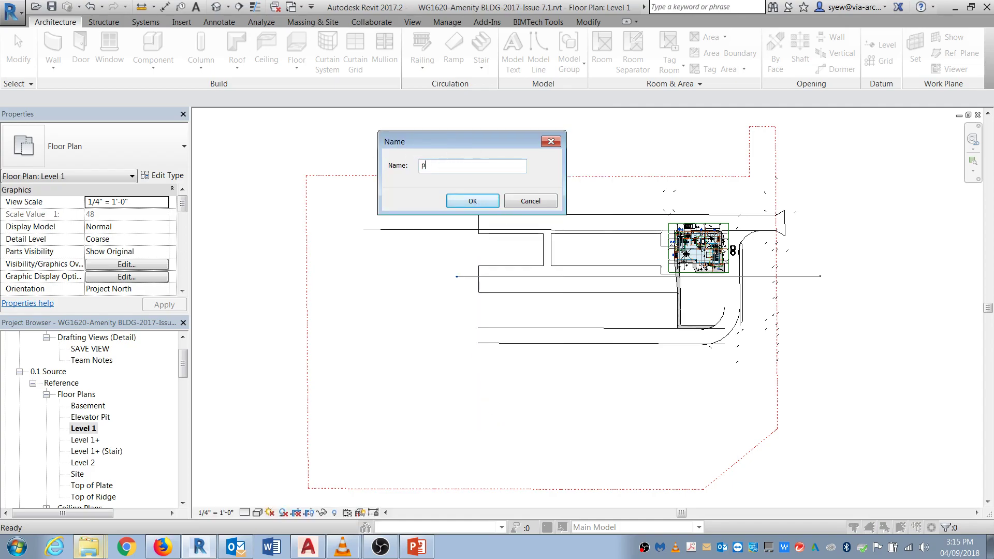
text(ROP)
key(BackSpace)
key(BackSpace)
key(BackSpace)
key(BackSpace)
text(Property 3d)
key(Return)
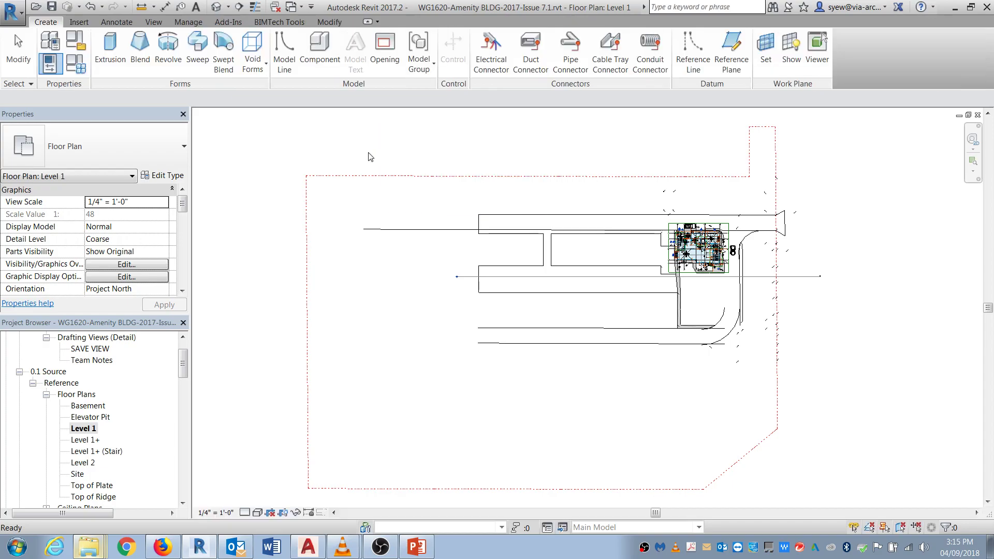
Step: Start an extrusion and pick the property line segments along the upper right edge, the projecting strip and the long right side
click(110, 51)
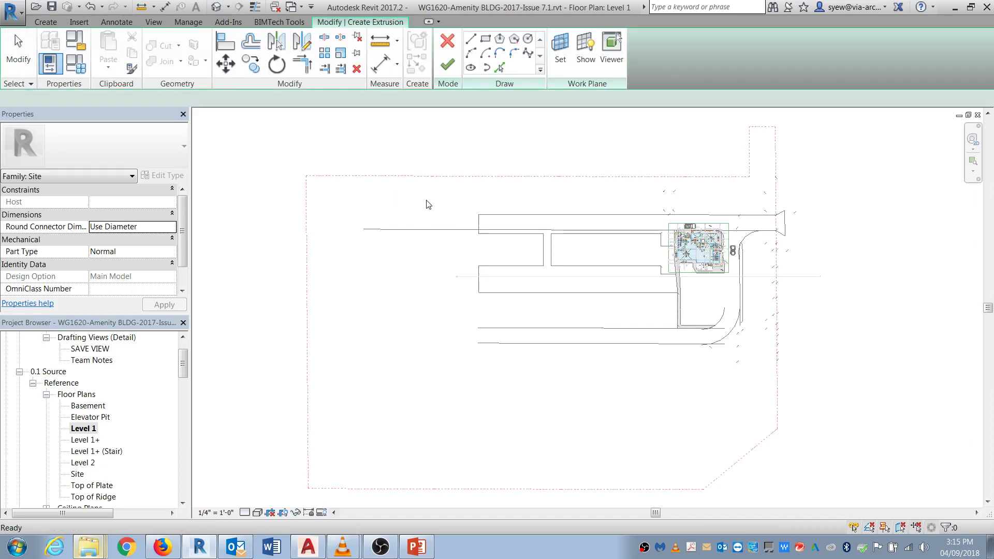
click(499, 67)
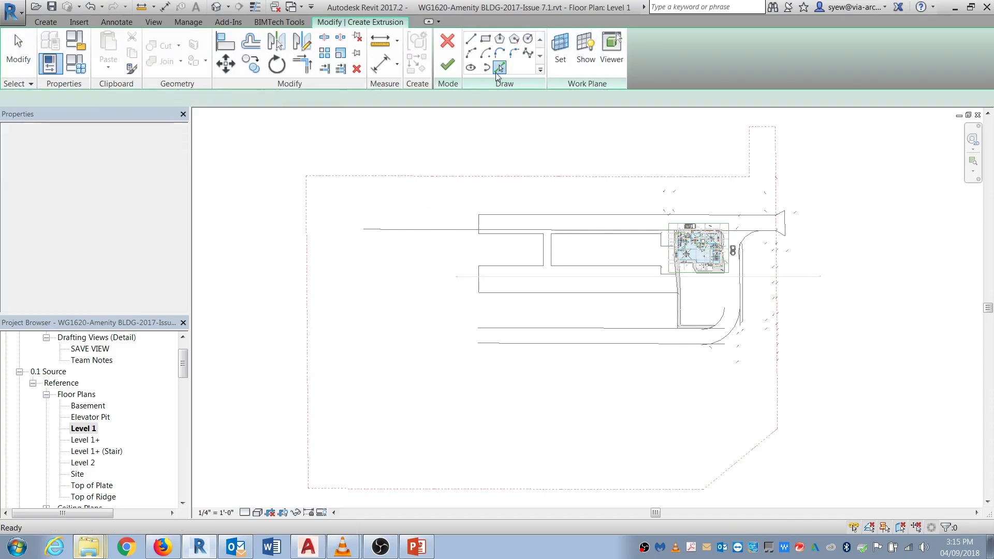
click(657, 177)
click(730, 176)
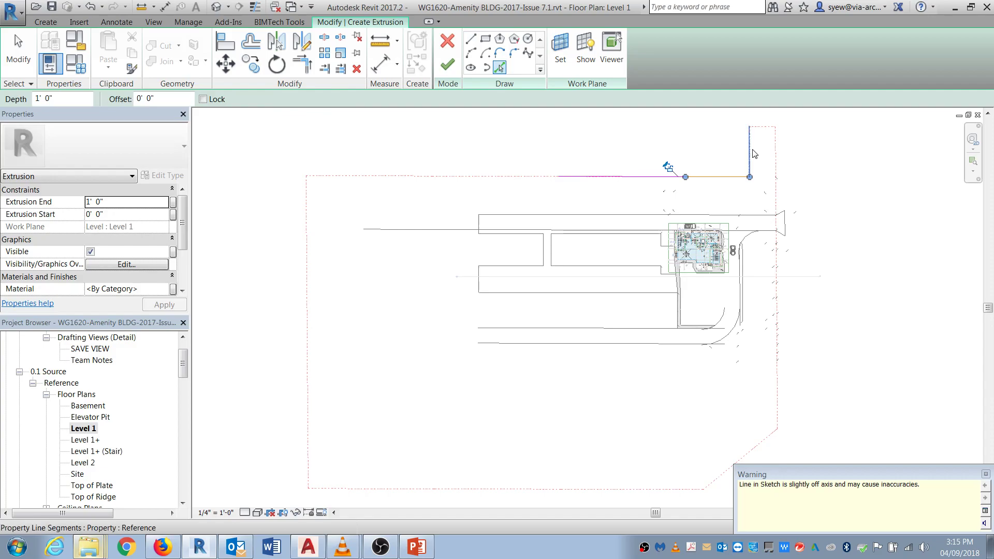
click(750, 147)
click(774, 150)
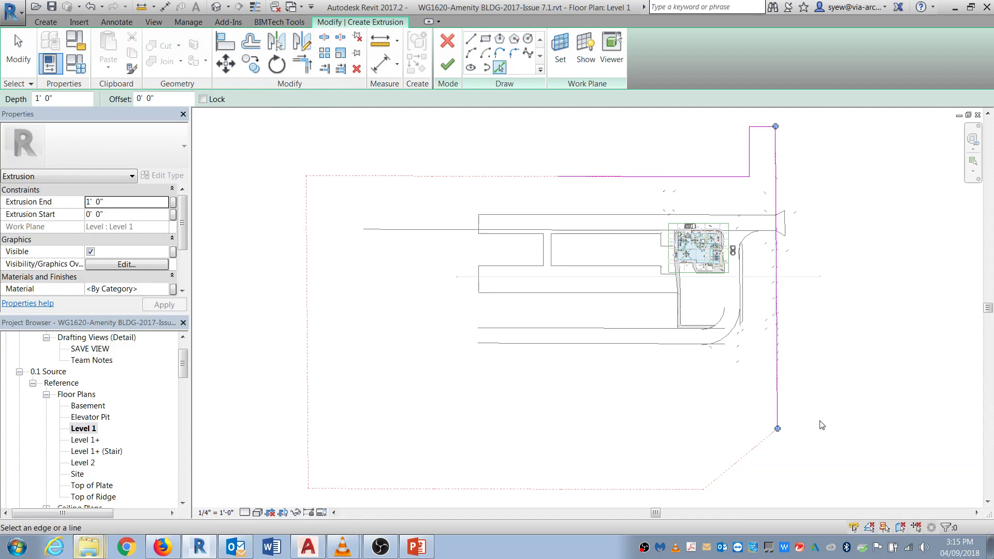
Step: Add the diagonal corner, the bottom edge segments and the left side of the property line to the extrusion sketch
middle_drag(738, 488, 761, 438)
click(763, 411)
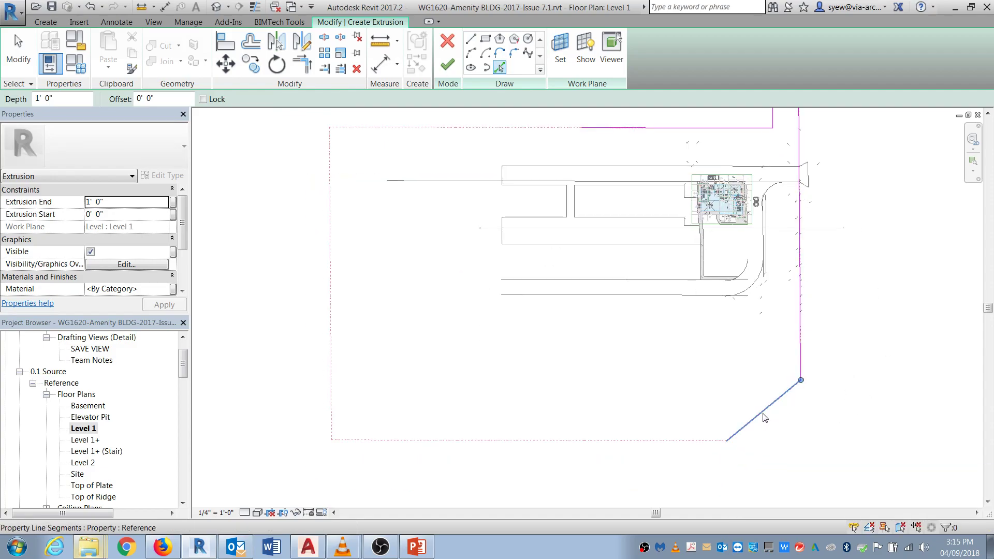
click(674, 441)
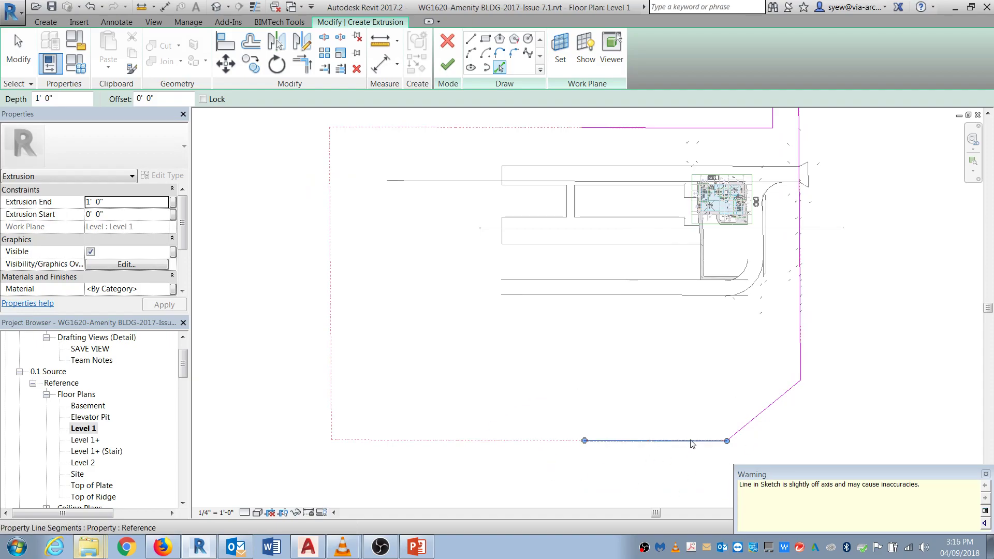
click(550, 444)
click(435, 444)
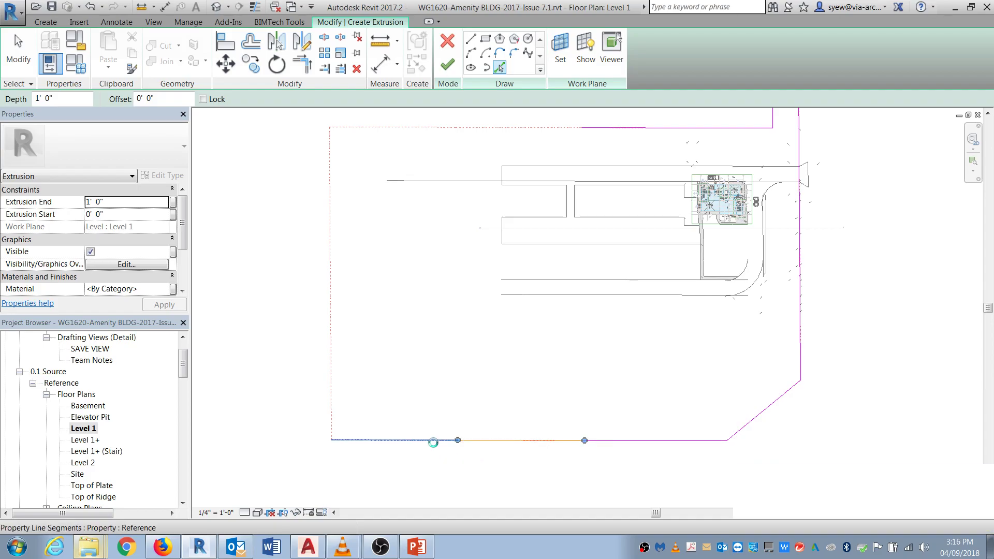
click(333, 383)
Step: Close the extrusion sketch by picking the remaining property line segments along the upper edge
middle_drag(433, 313, 424, 383)
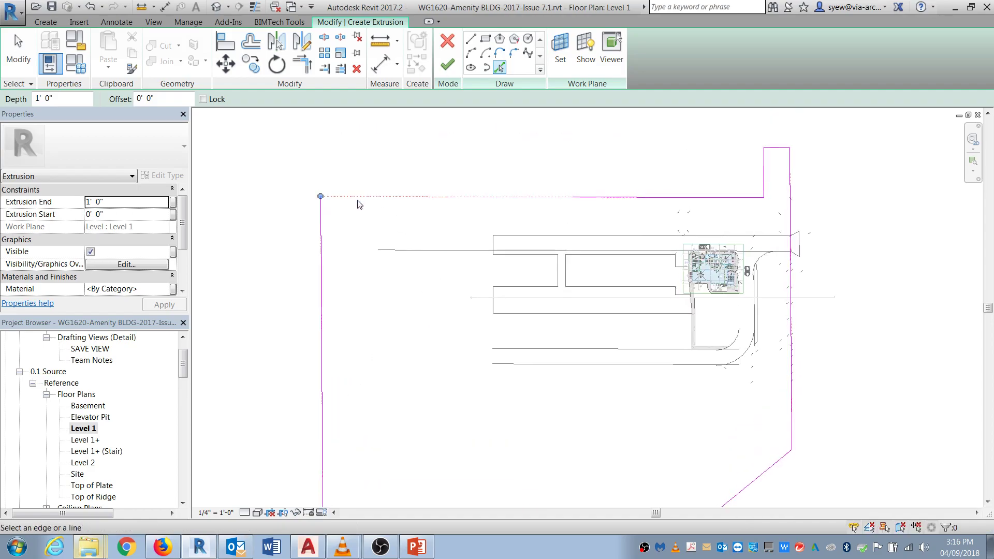
click(361, 200)
click(520, 203)
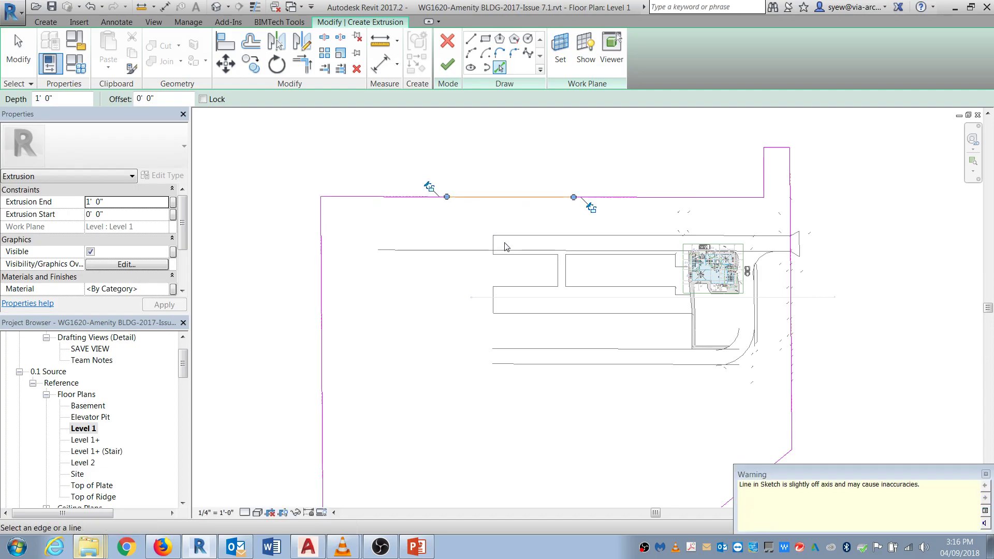
scroll(506, 247, down, 2)
scroll(655, 284, up, 1)
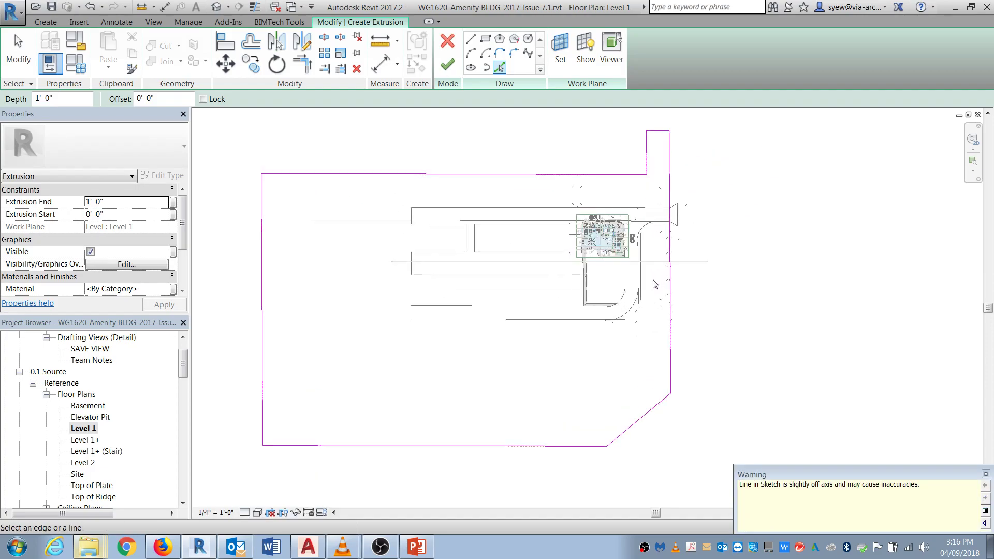
middle_drag(739, 306, 769, 325)
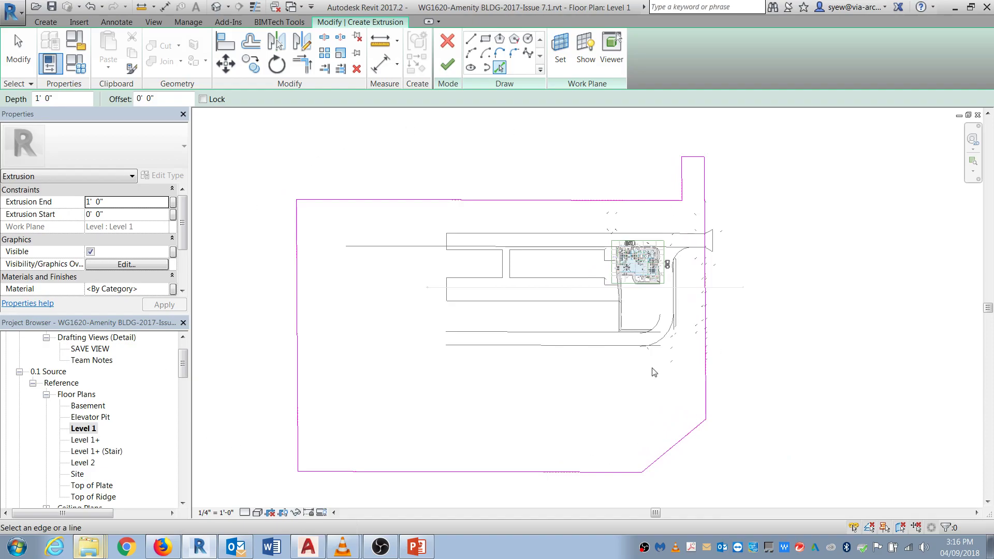
Step: Link the extrusion start to a new family type parameter named Start Extrusion
click(173, 215)
click(693, 361)
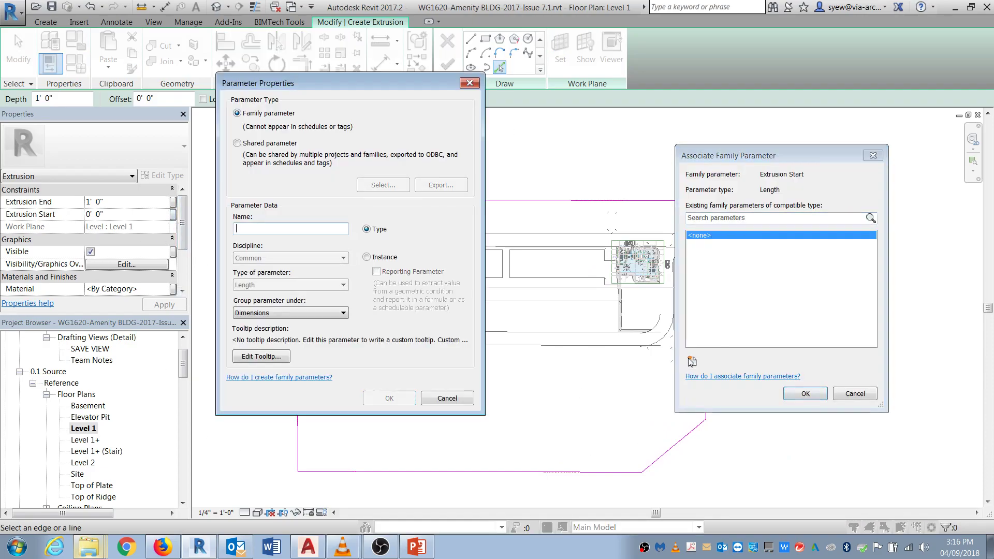
text(Extru)
text(ct)
key(BackSpace)
key(BackSpace)
key(BackSpace)
key(BackSpace)
key(BackSpace)
key(BackSpace)
key(BackSpace)
text(Start E)
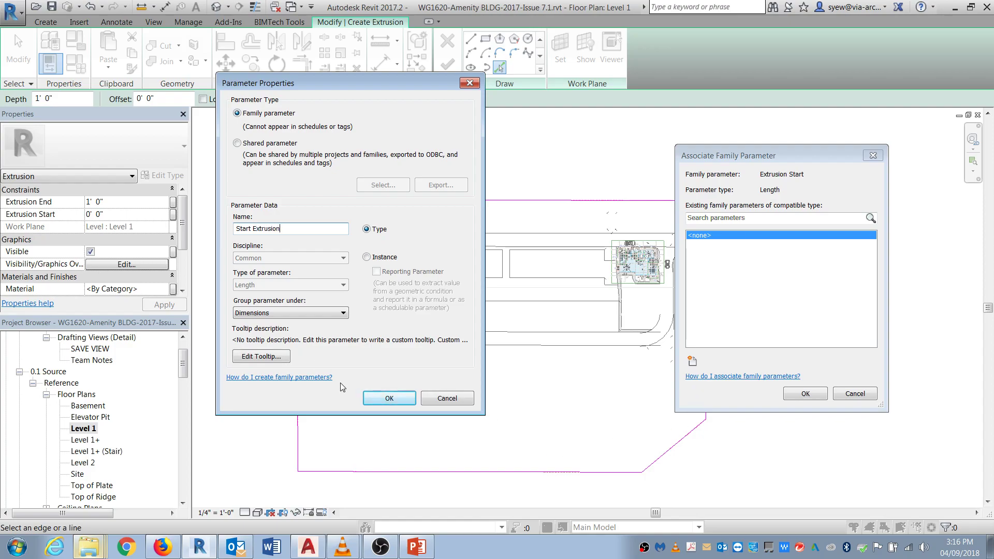
click(390, 398)
click(806, 394)
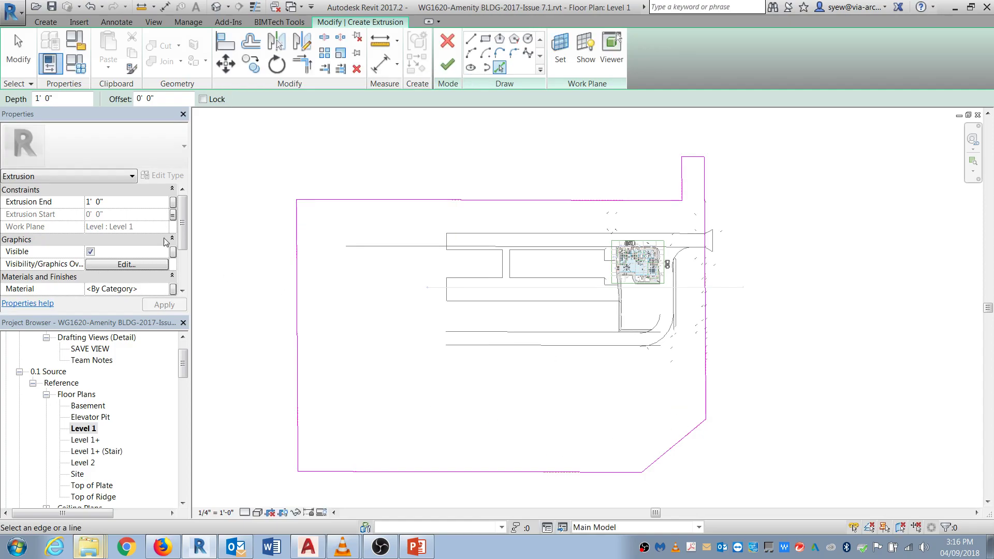
Step: Link the extrusion end to a new family type parameter named End Extrusion
click(173, 202)
click(693, 361)
text(End Extur)
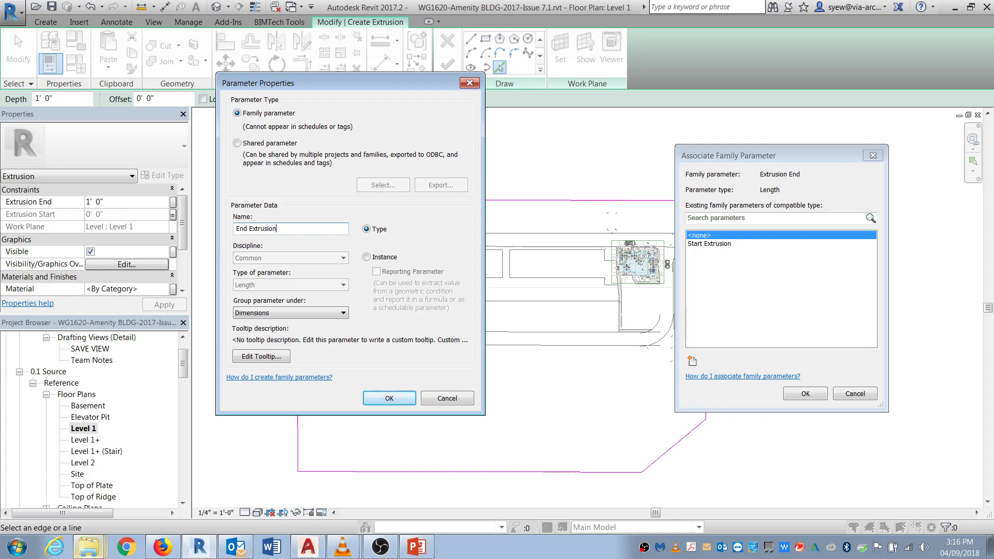
click(389, 399)
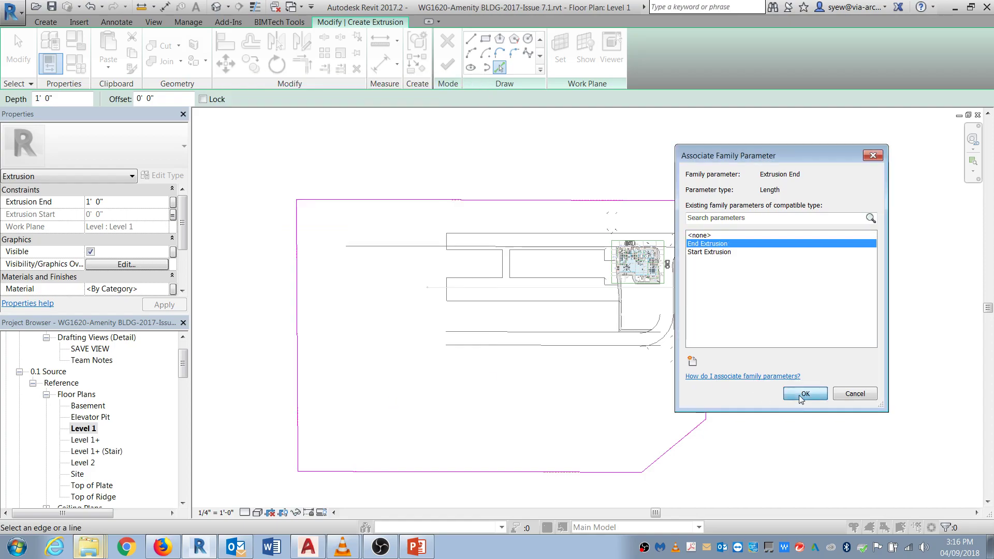
click(806, 393)
Step: Set the End Extrusion parameter to 100' 0" in the family types
click(75, 63)
click(333, 222)
text(100'  0")
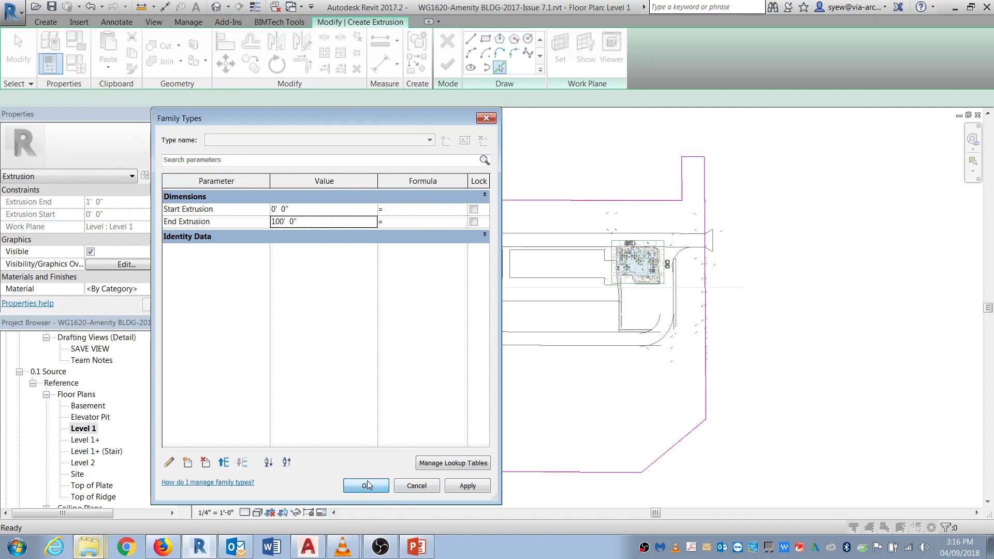
click(366, 486)
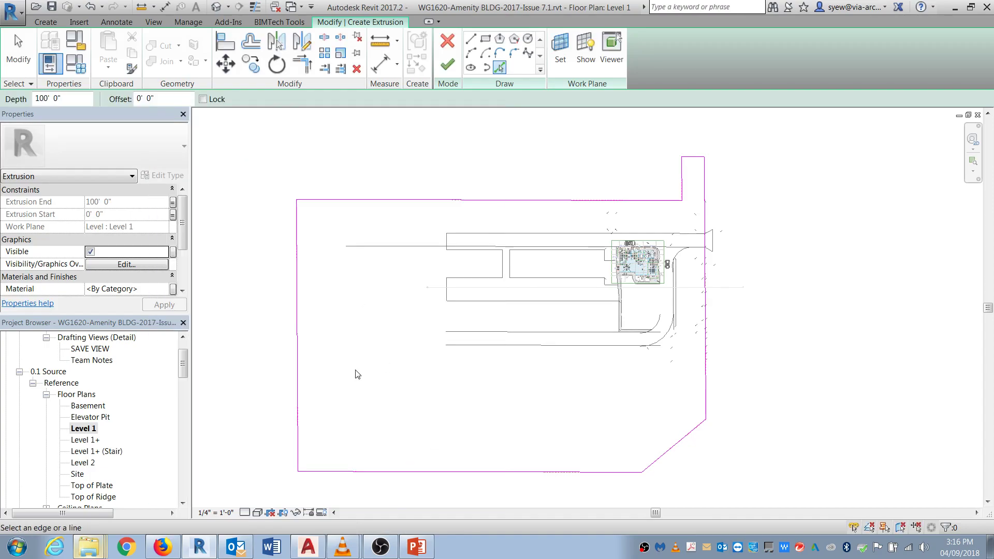
Step: Link the extrusion's material to a new family type parameter named Material
click(173, 289)
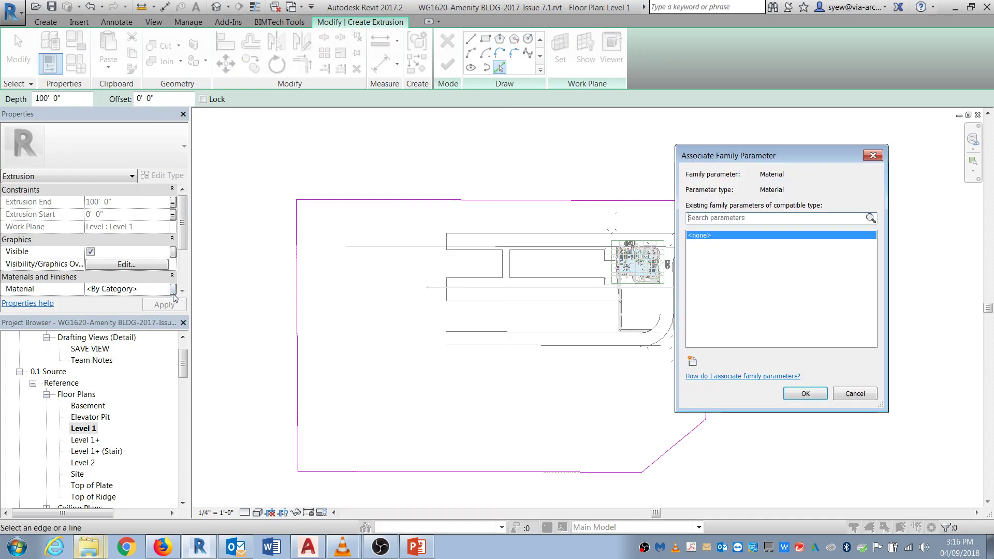
click(692, 361)
text(Material)
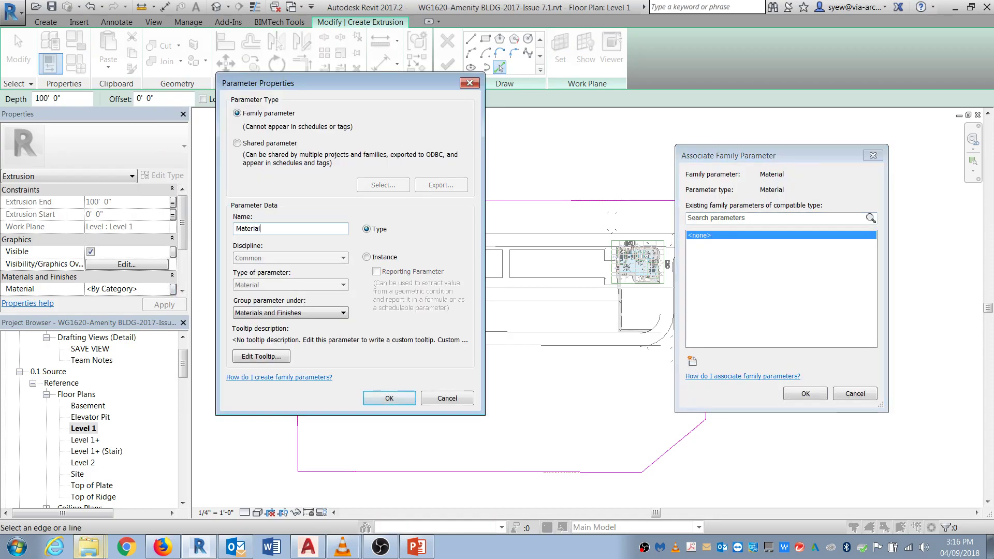
key(Return)
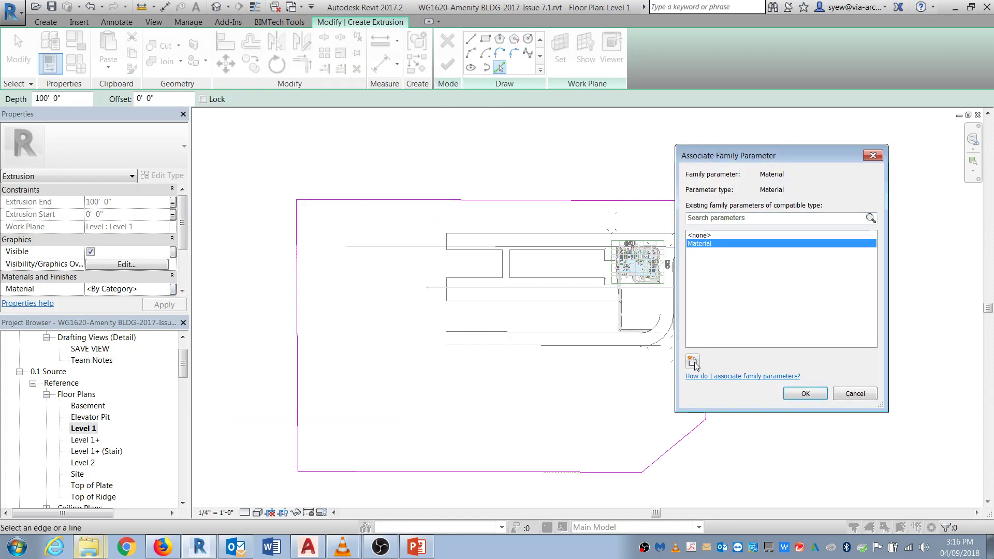
click(810, 397)
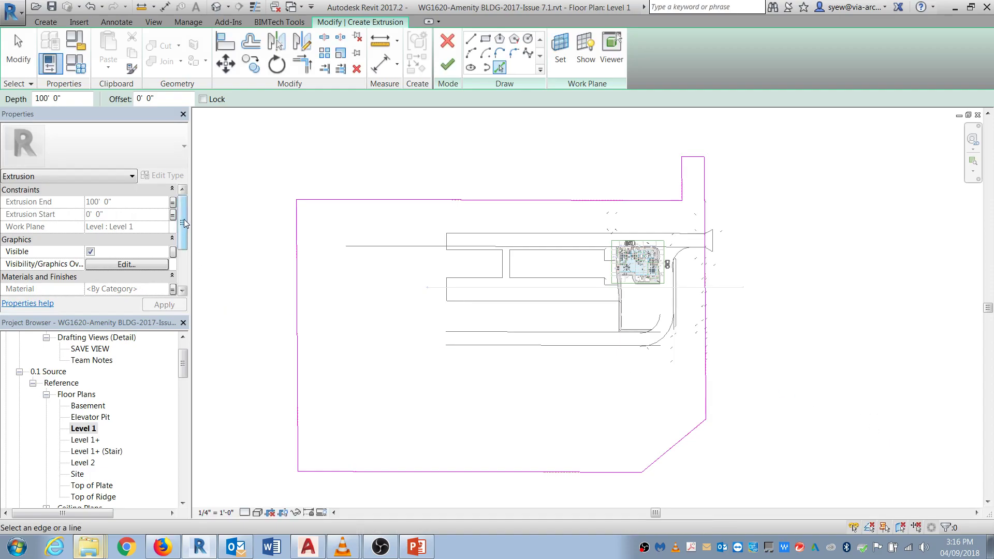
Step: Assign the extrusion to the Property Lines subcategory
drag(184, 224, 182, 277)
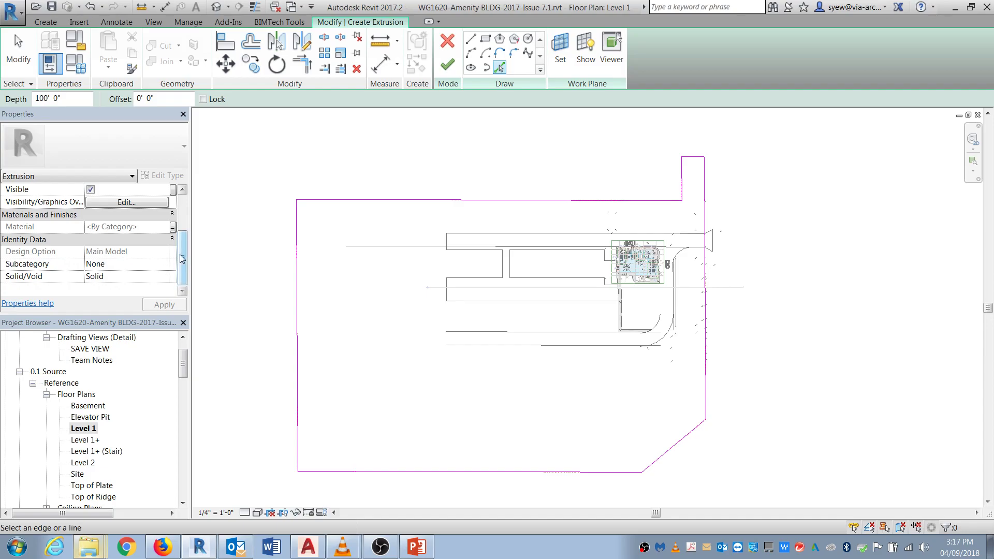
click(163, 265)
click(162, 264)
drag(161, 289, 159, 307)
click(109, 307)
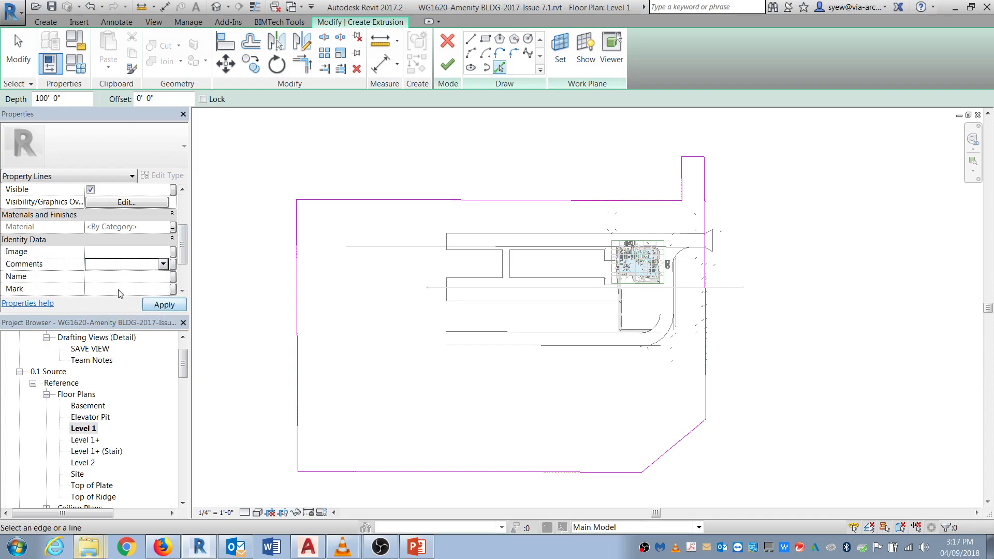
scroll(176, 257, down, 2)
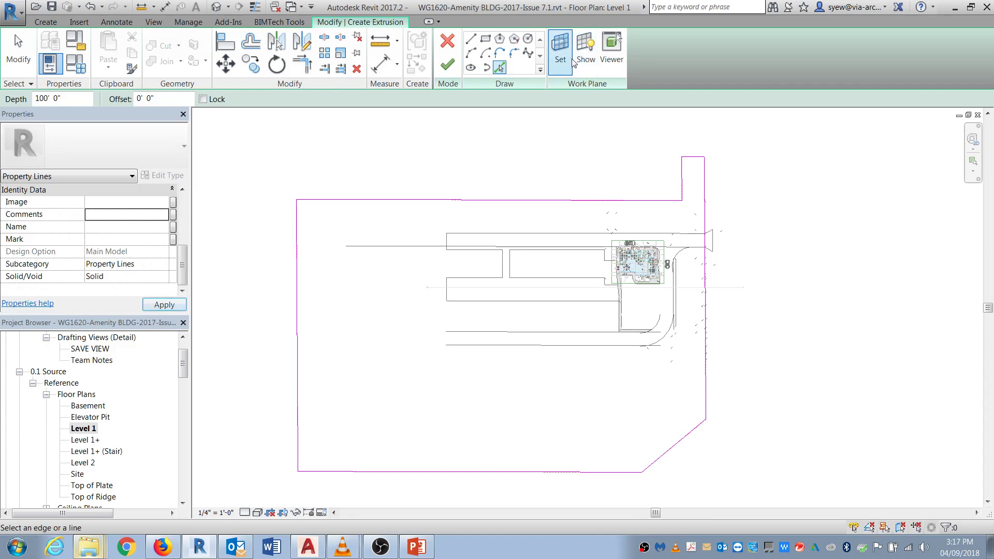
Step: Finish the property boundary extrusion sketch and complete the in-place model
click(458, 68)
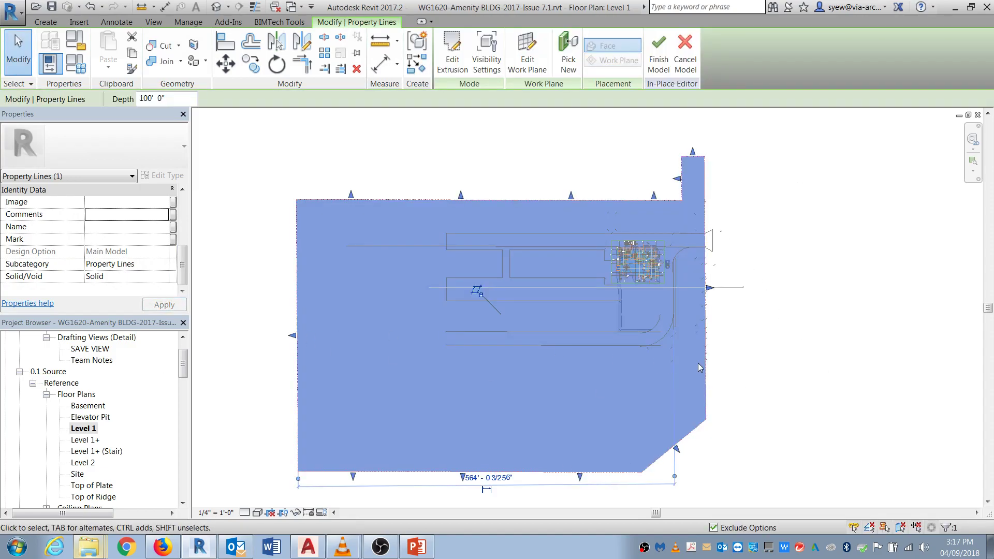
click(795, 310)
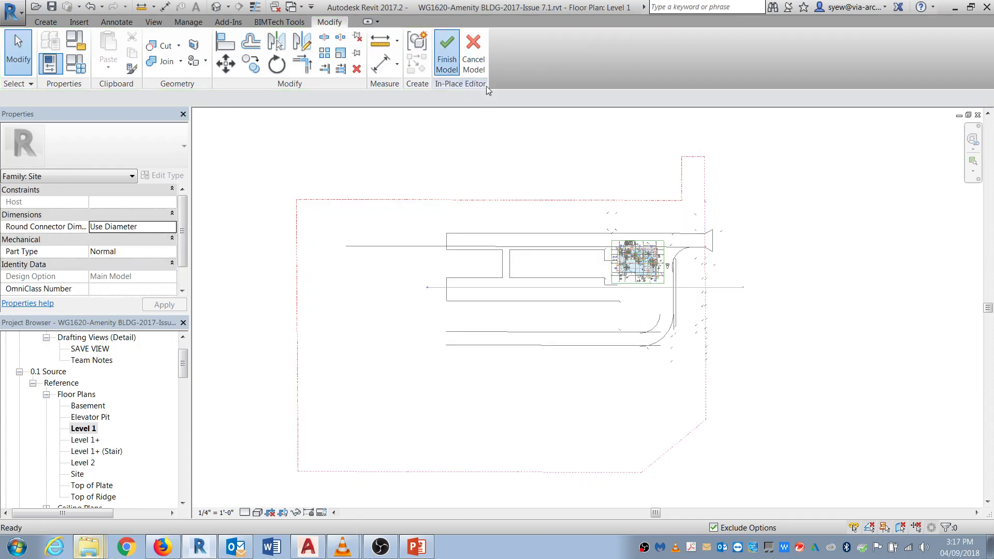
click(447, 51)
click(708, 368)
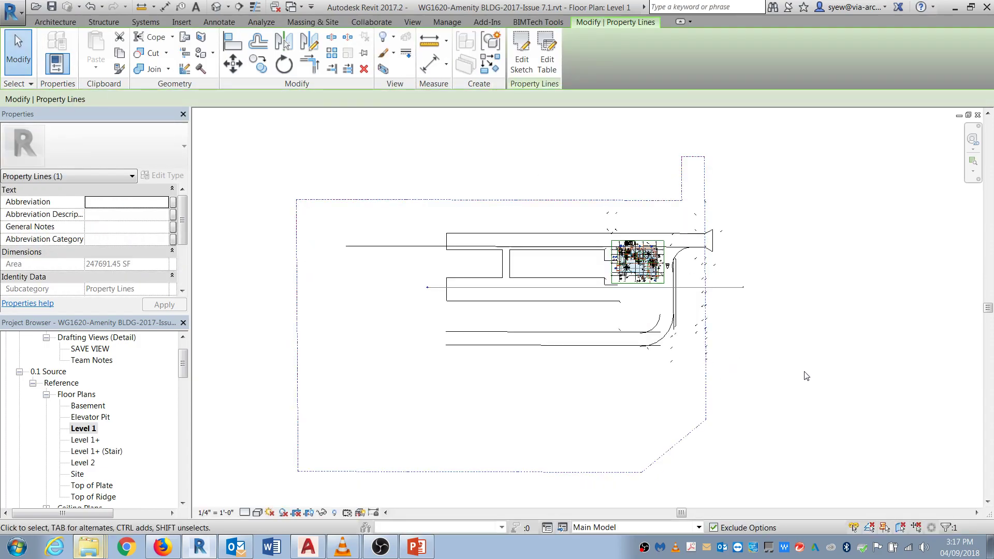
scroll(702, 207, up, 5)
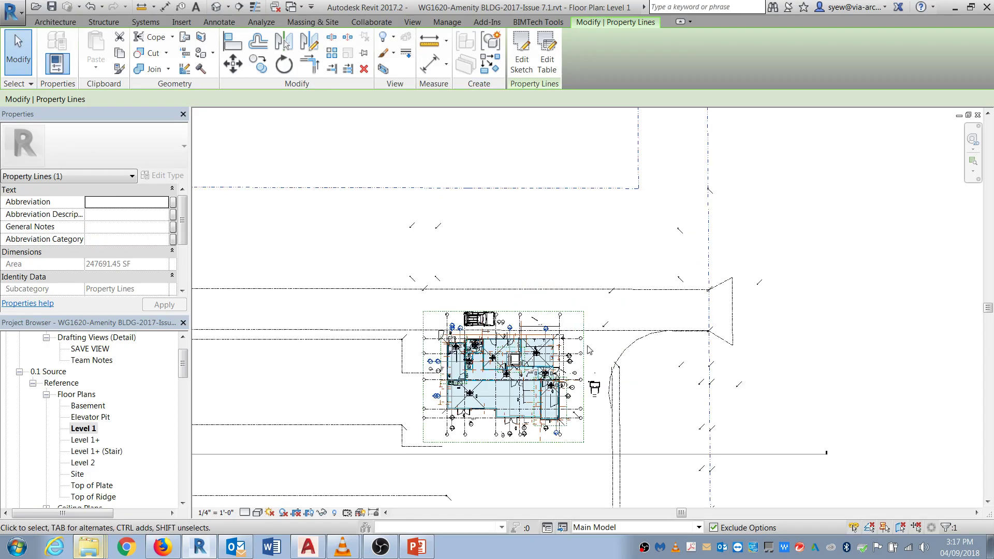
key(Escape)
click(710, 313)
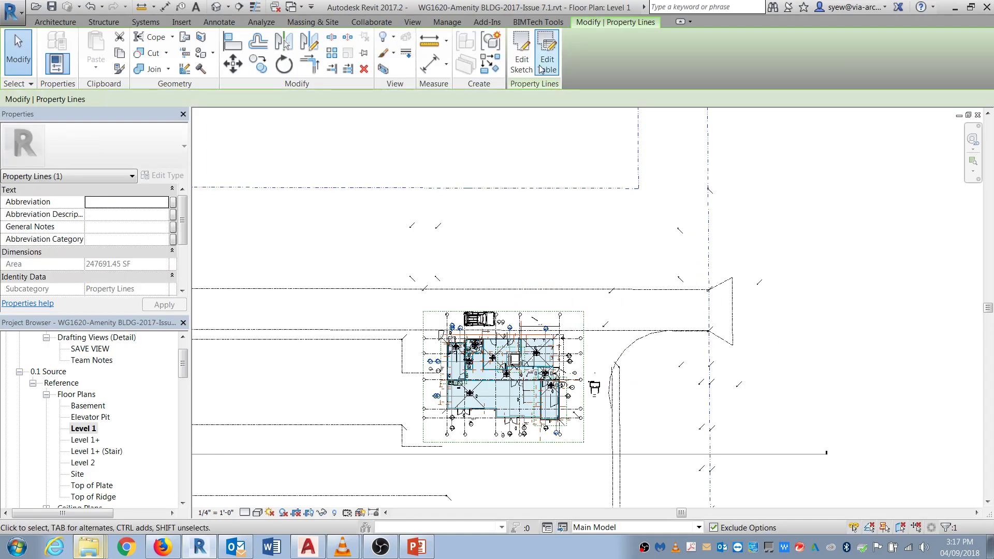
key(Escape)
Step: Open the default 3D view and set the boundary extrusion's Start Extrusion type parameter to -20' 0"
click(216, 7)
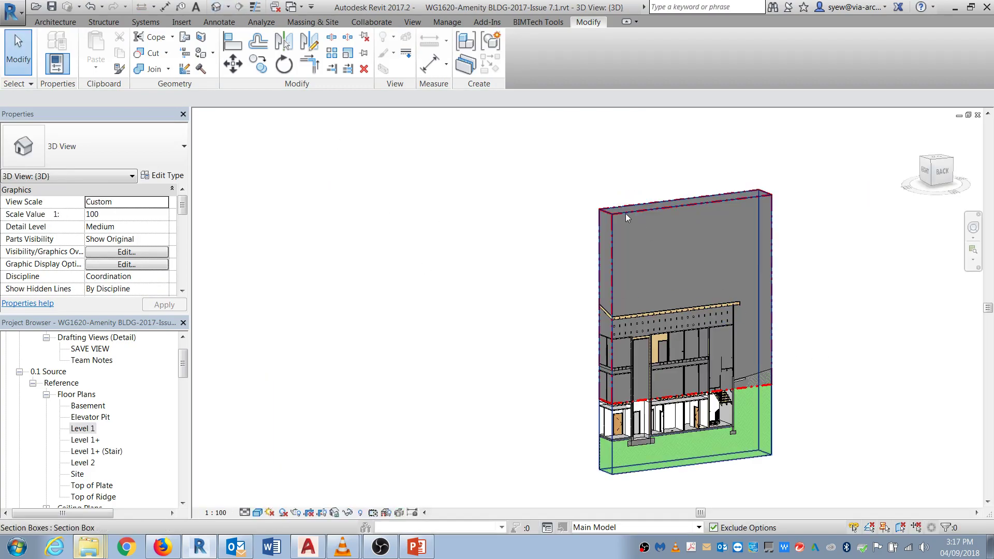
scroll(762, 380, up, 4)
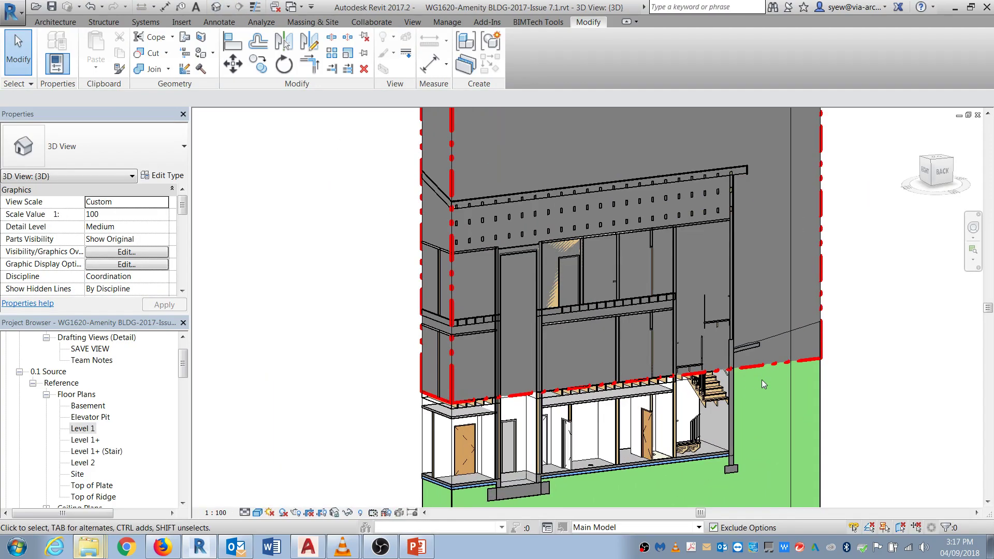
click(769, 364)
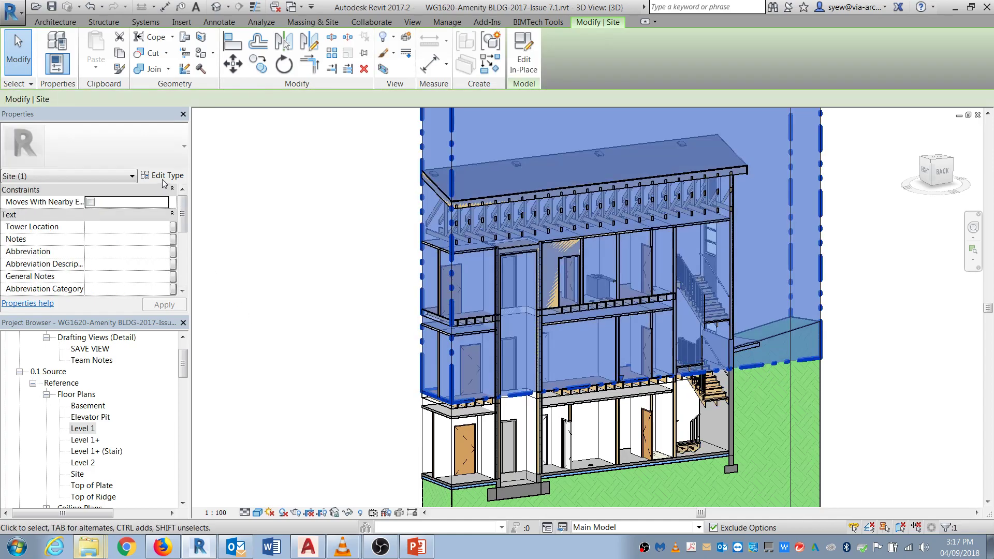
click(163, 176)
click(361, 307)
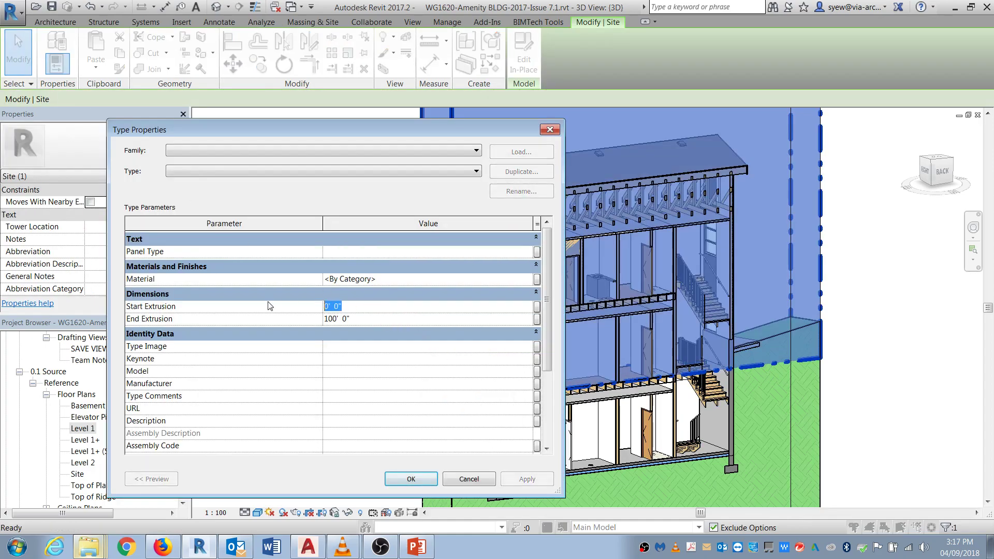
text(-20)
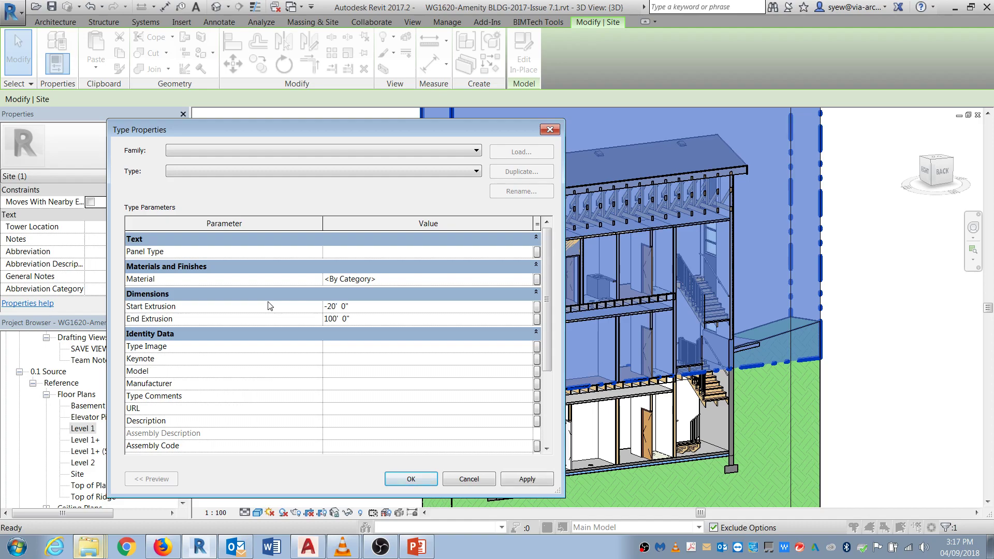
Step: Apply the -20' 0" start and 100' 0" end extrusion and assign the Air-Empty Cavity (As Required) material to the site type
click(517, 480)
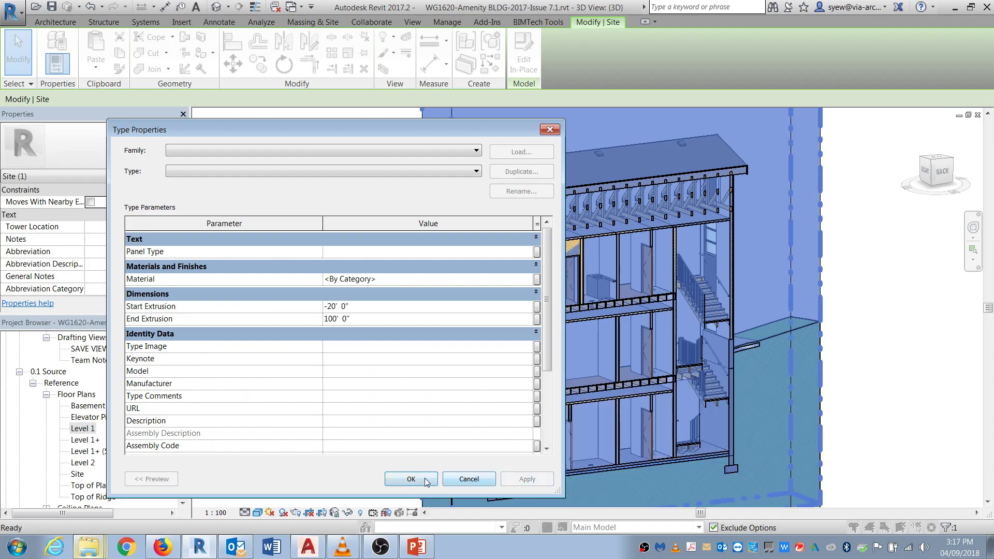
click(529, 280)
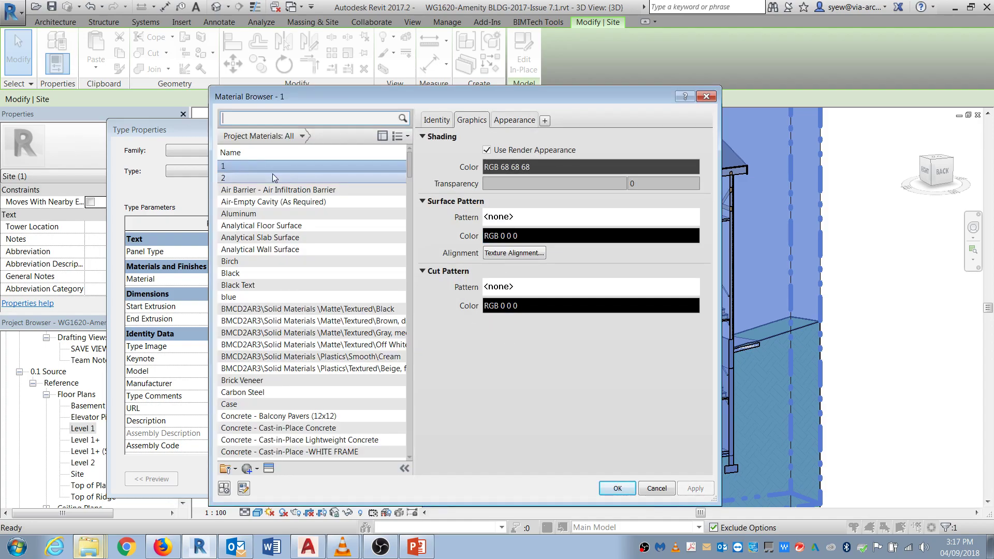
click(304, 205)
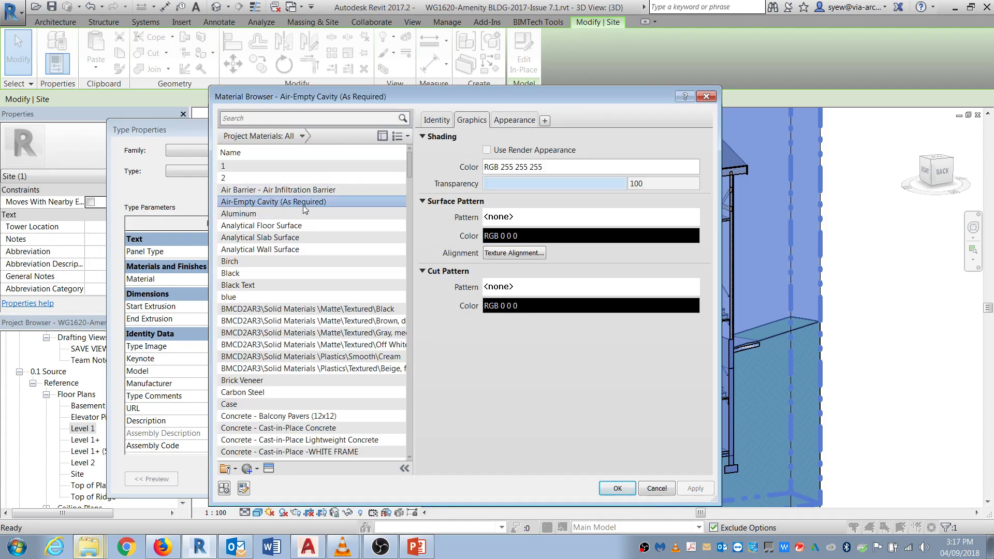
click(618, 489)
click(411, 479)
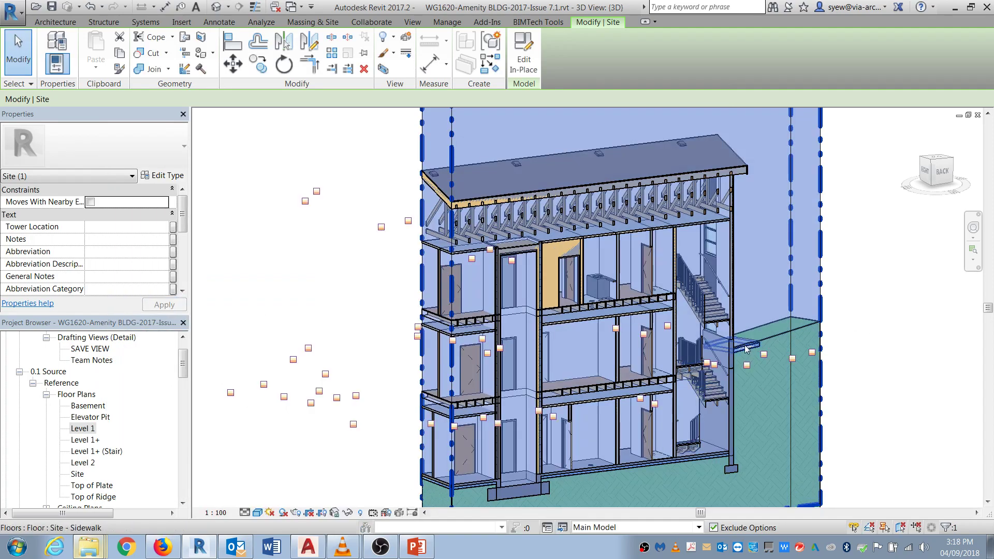
key(Escape)
shift+middle_drag(719, 444, 750, 446)
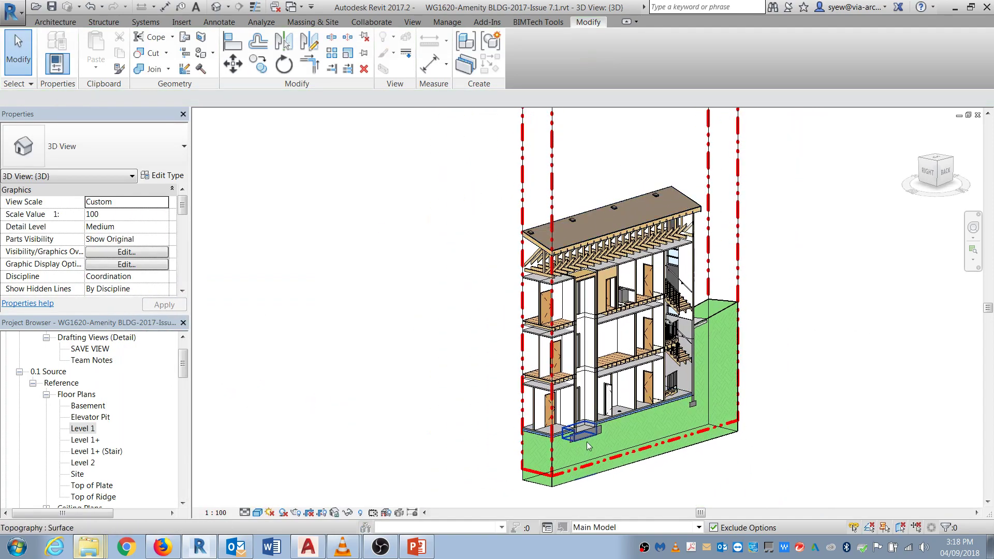
Step: Select the property line site element in the 3D view and open it for in-place editing in the Level 1 plan
key(ctrl+Tab)
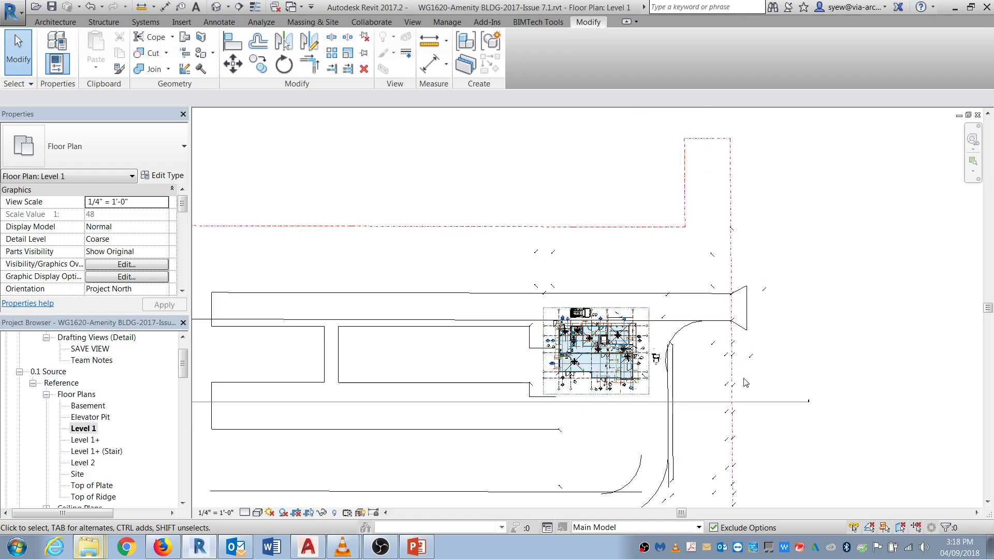
click(217, 7)
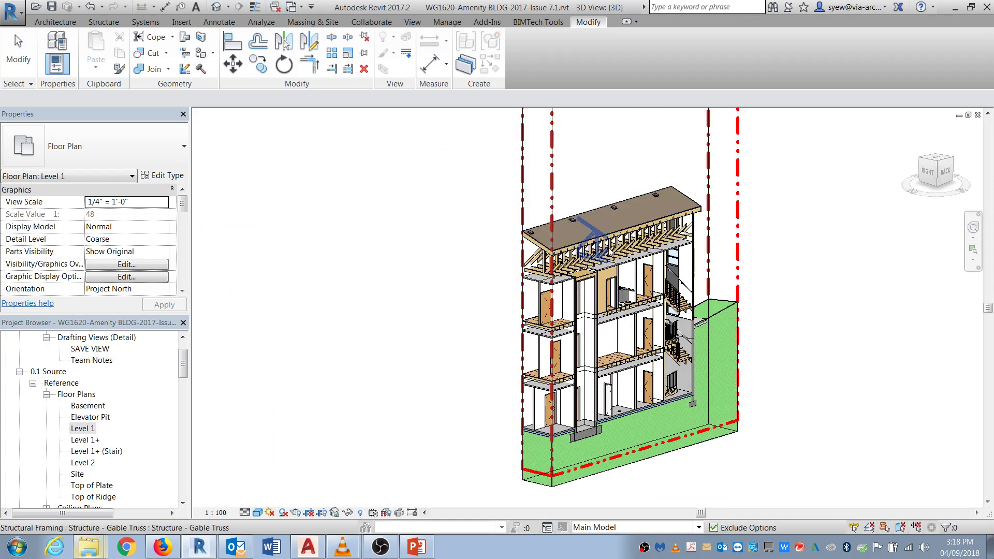
click(738, 206)
key(ctrl+Tab)
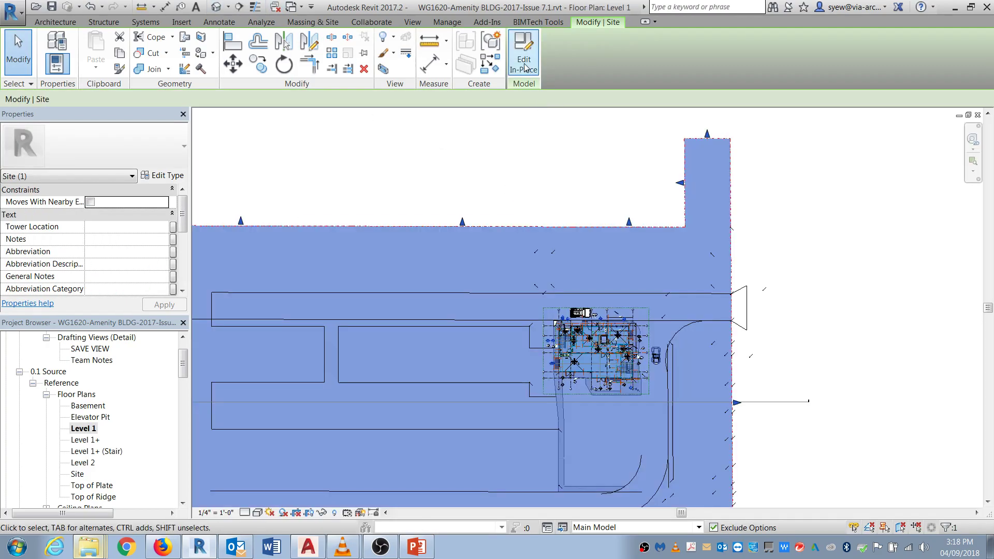
click(523, 63)
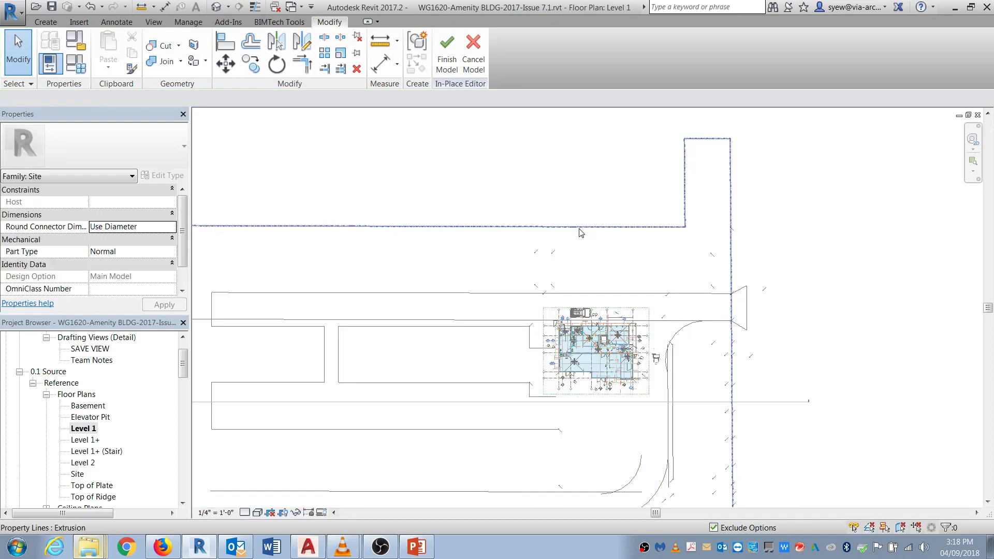
Step: Turn off Plan/RCP display in the property line extrusion's visibility settings and finish the in-place model
click(581, 228)
click(126, 264)
click(355, 252)
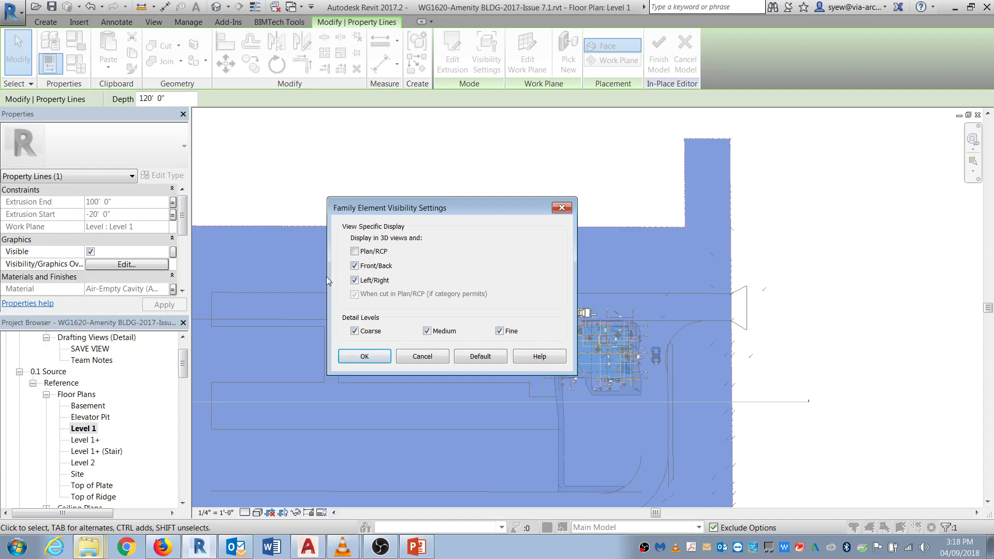
click(376, 356)
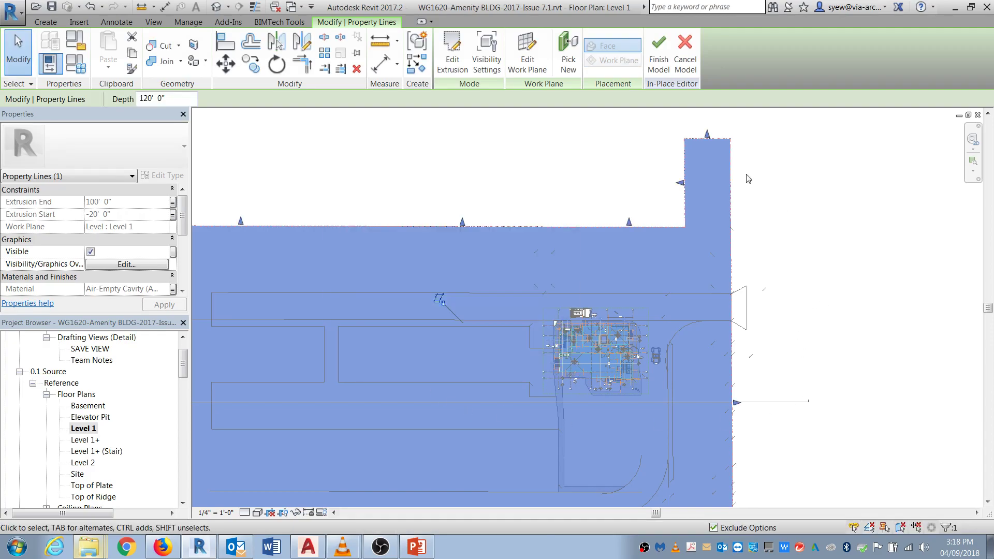
click(658, 52)
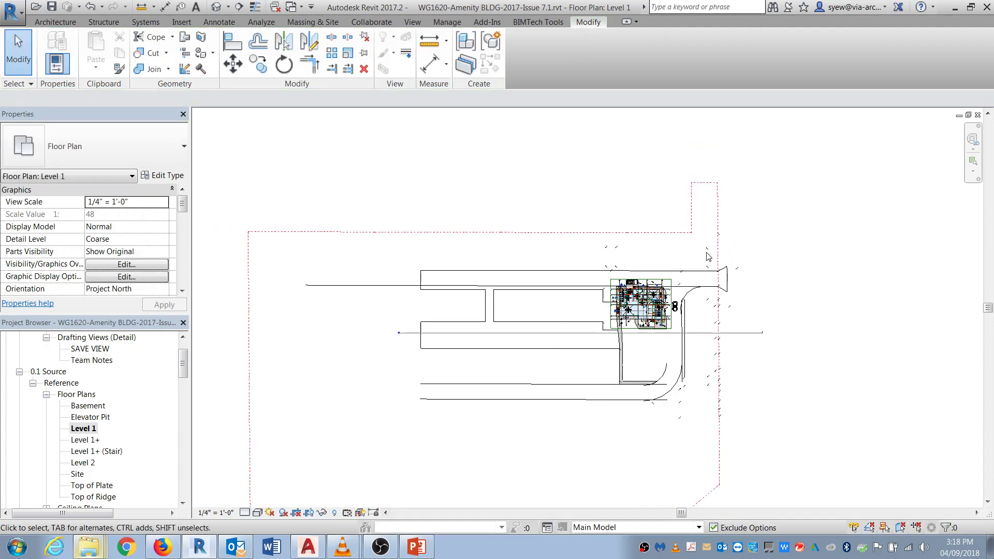
Step: Open the section view from the long horizontal section line below the building in the Level 1 plan
right_click(733, 333)
click(783, 104)
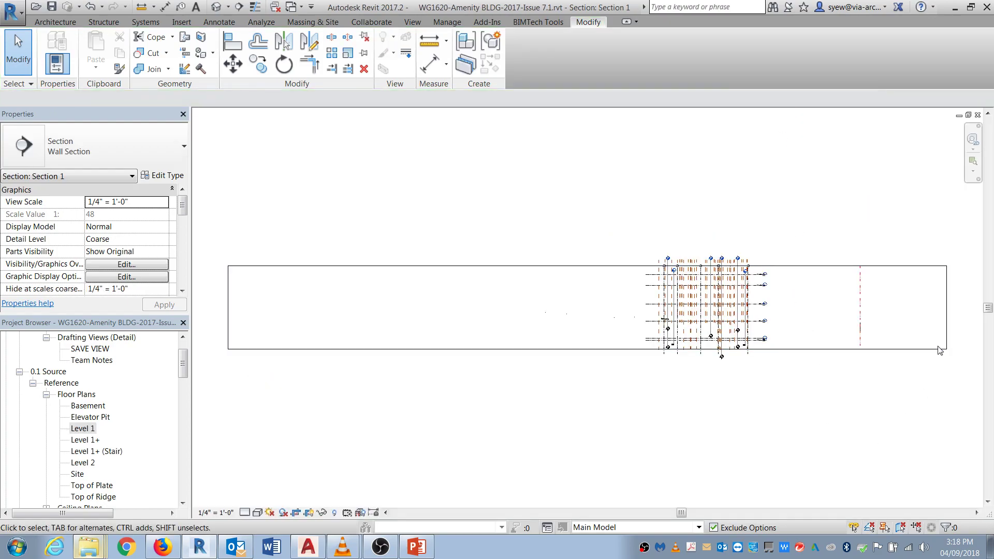
scroll(877, 314, up, 4)
scroll(877, 313, up, 2)
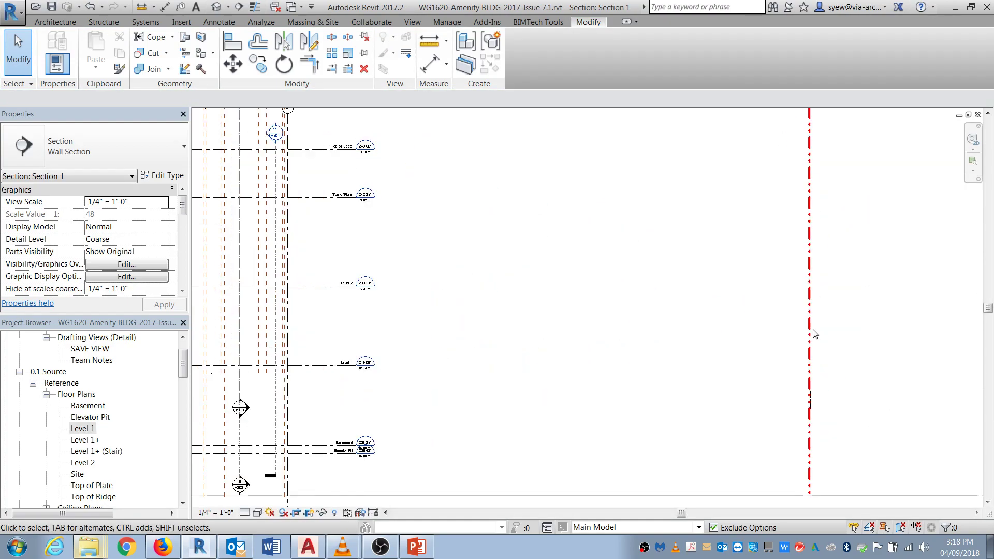
scroll(805, 449, down, 3)
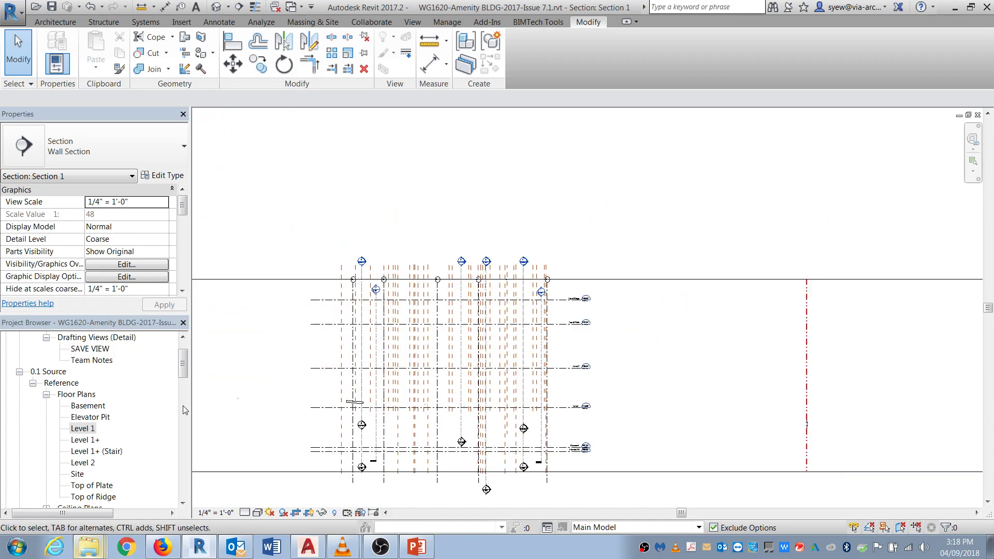
middle_drag(446, 487, 556, 440)
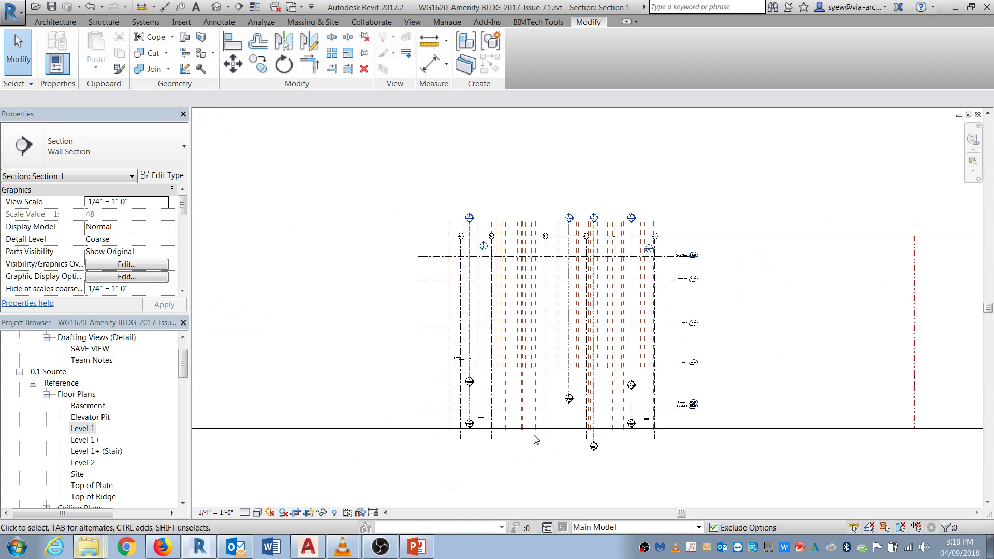
Step: Create a new rule-based view filter named Property 3d from the section's visibility and graphic overrides
key(v)
key(g)
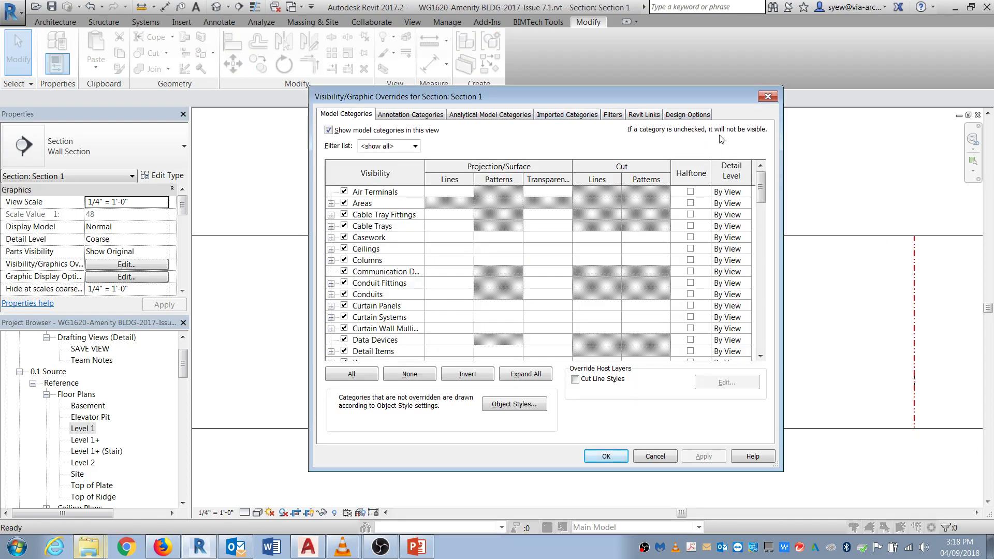
click(614, 116)
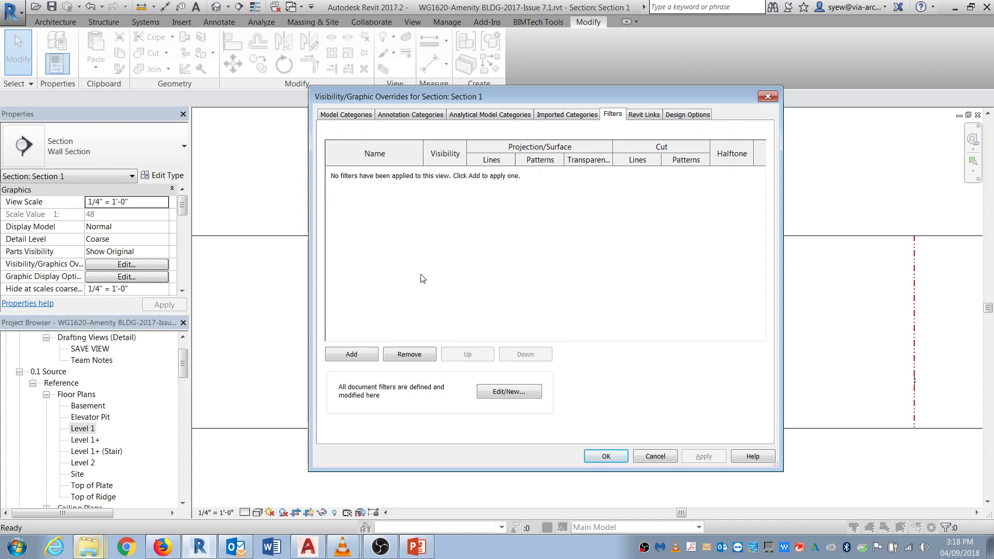
click(370, 354)
click(613, 216)
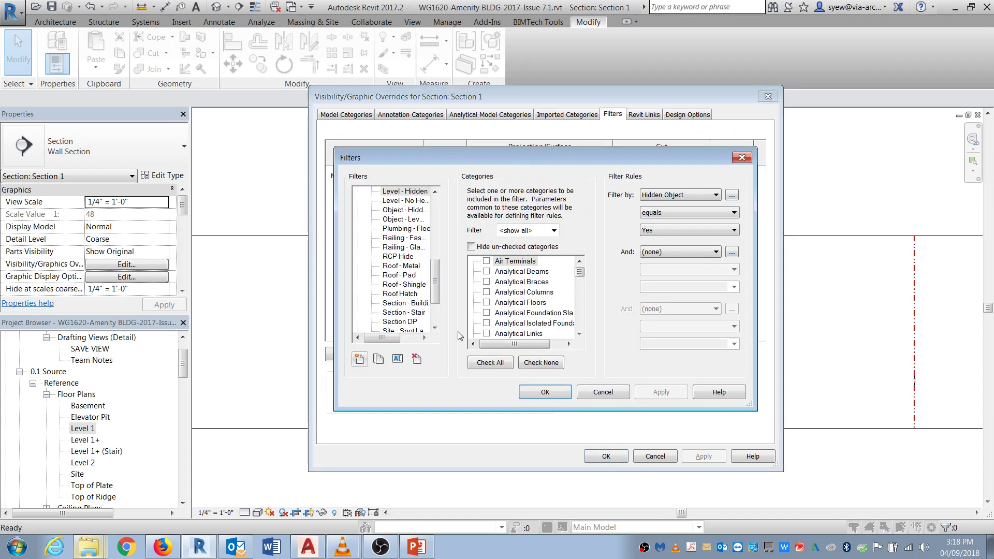
click(360, 359)
text(Property Line)
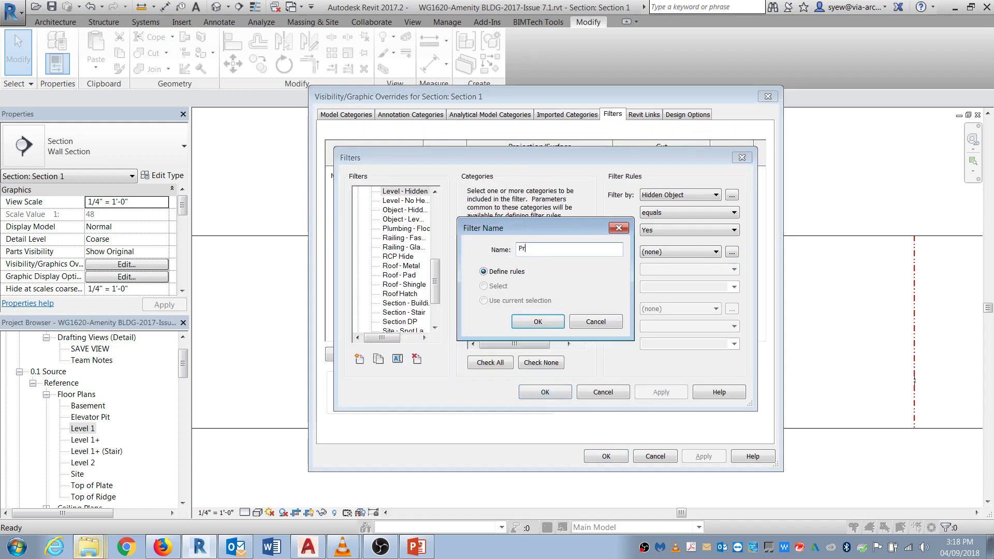
key(Return)
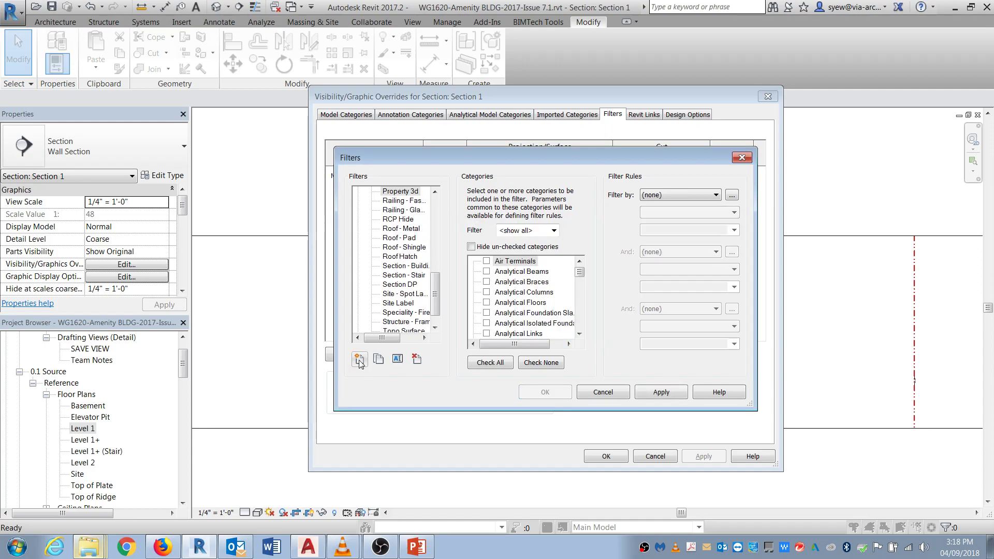
Step: Limit the Property 3d filter to the Site category with the rule Type Name equals Property 3d
click(527, 297)
key(s)
scroll(527, 298, down, 2)
click(487, 334)
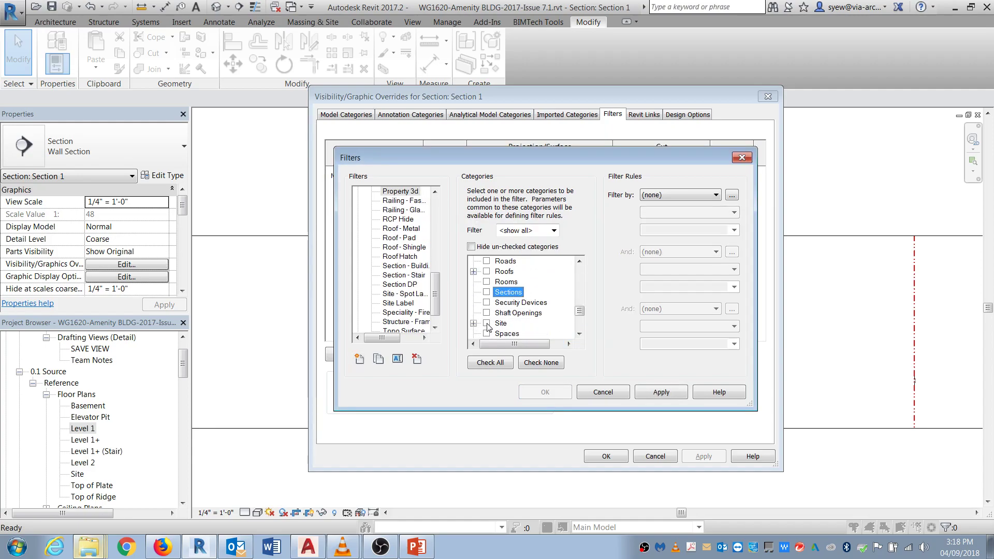
click(684, 195)
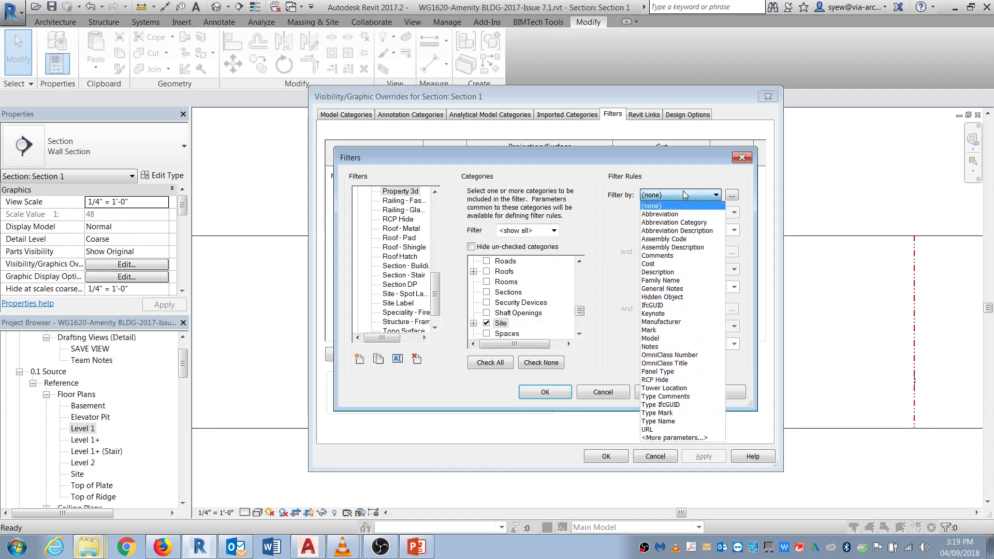
click(670, 421)
click(734, 230)
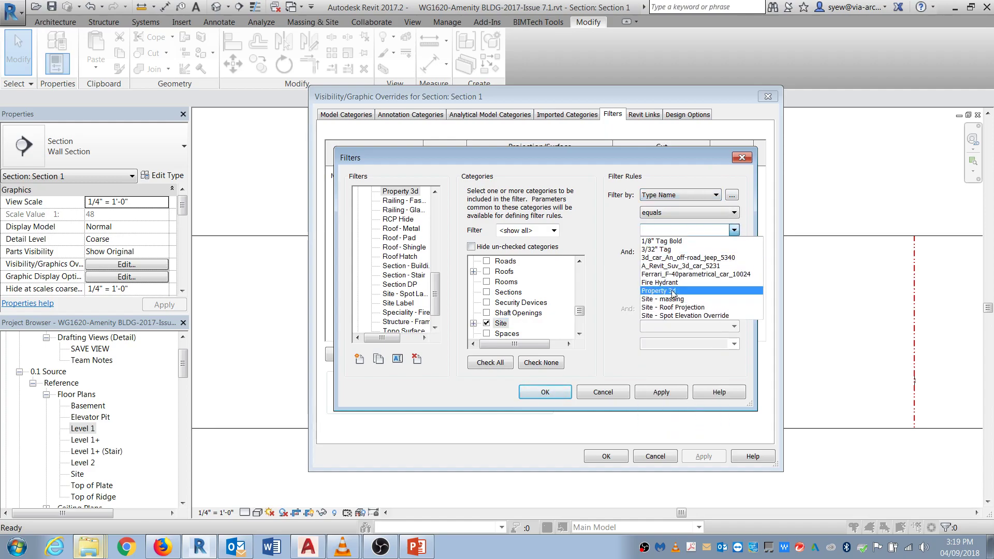
click(680, 293)
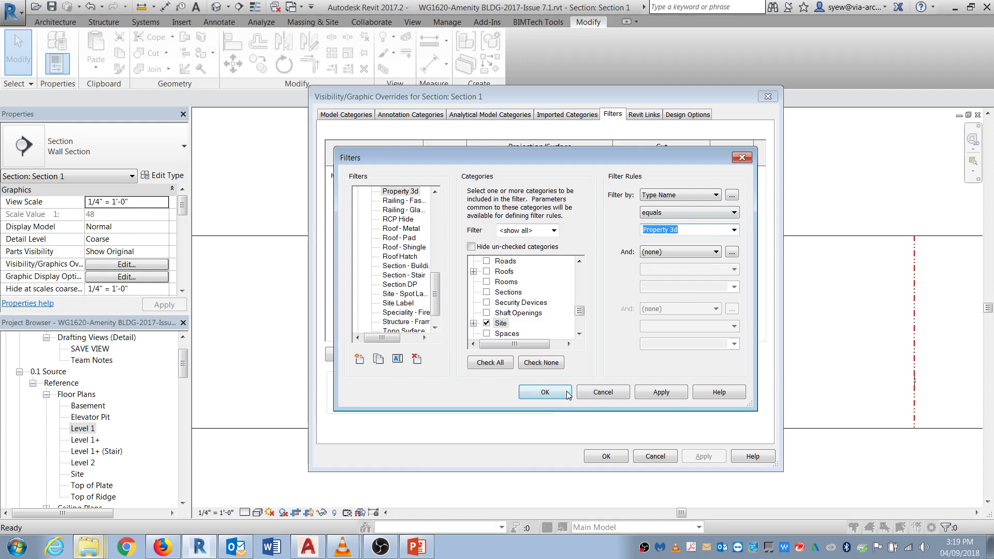
click(546, 392)
Step: Add the Property 3d filter to the Section 1 view's graphic overrides
scroll(574, 282, down, 5)
drag(572, 279, 572, 289)
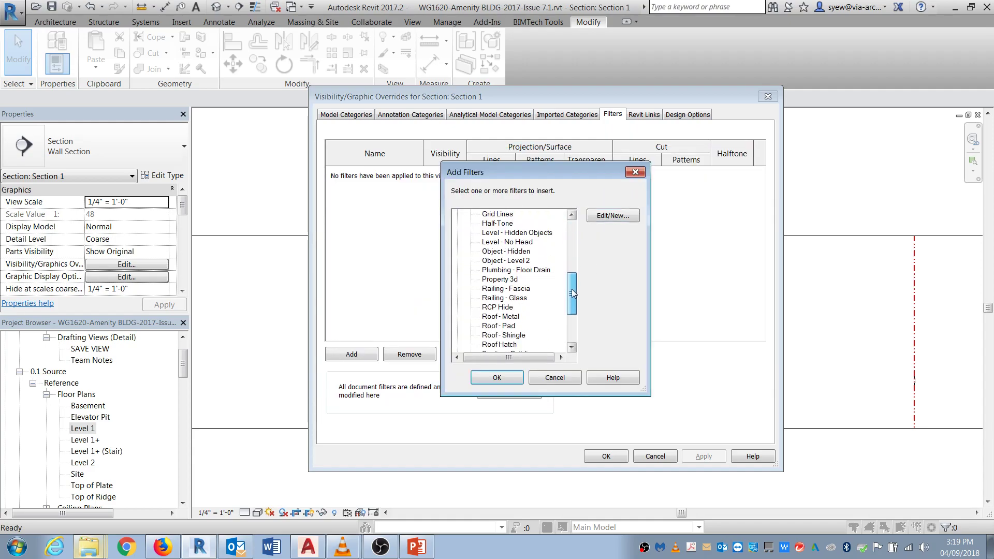
click(500, 280)
click(510, 377)
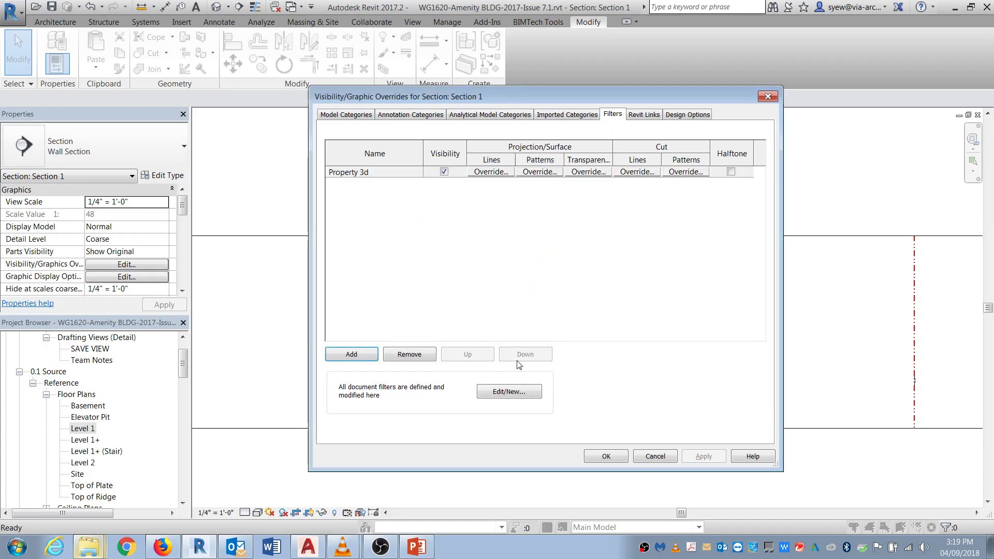
Step: Override the Property 3d filter's surface transparency to 100 and apply it to the section view
click(598, 171)
drag(511, 279, 703, 290)
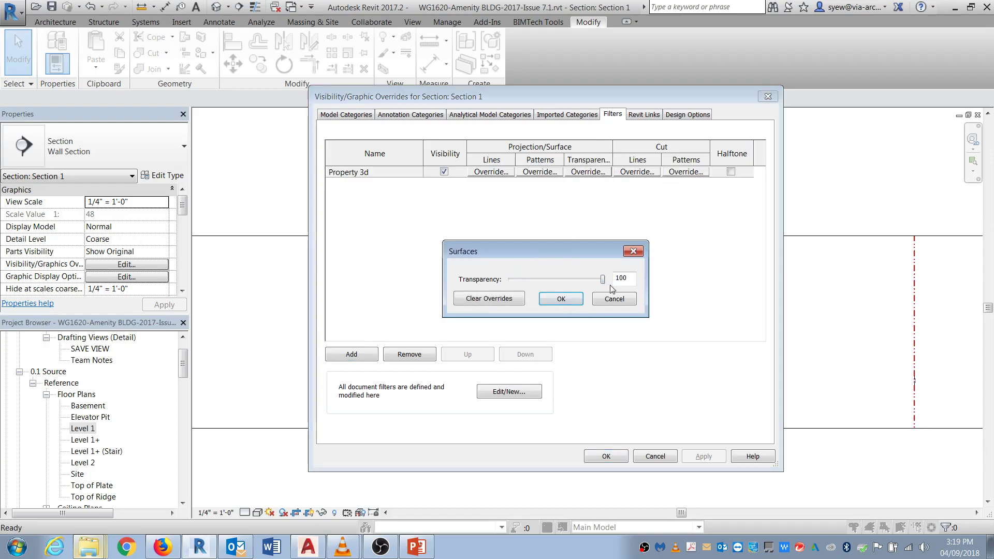
click(561, 299)
click(703, 456)
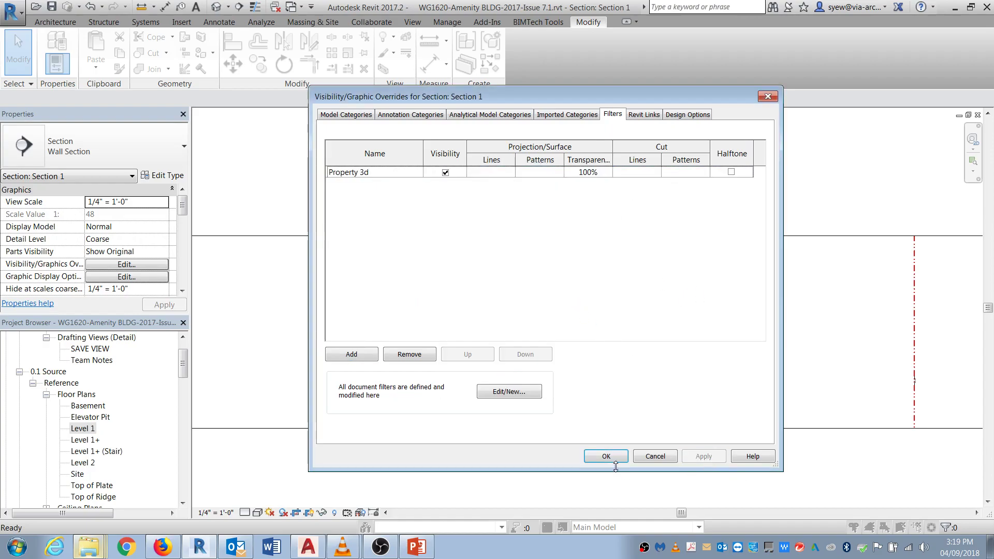
click(606, 457)
scroll(862, 359, up, 4)
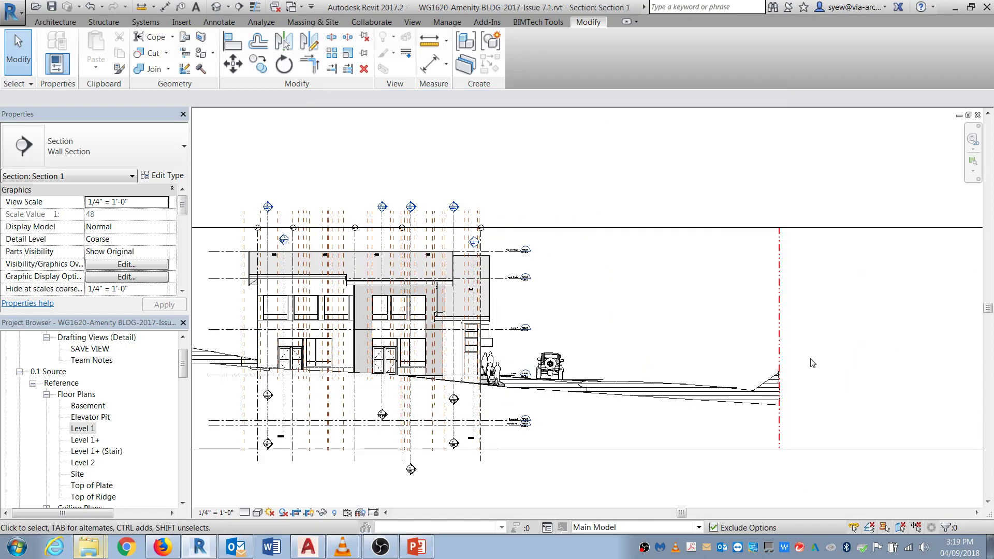
middle_drag(777, 415, 917, 383)
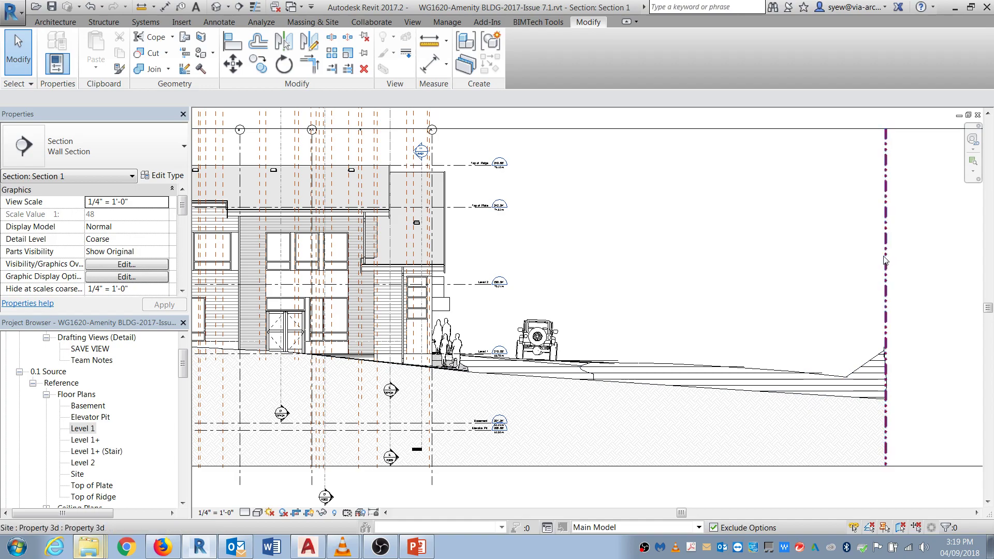
Step: Move the section line in the Level 1 plan upward so that it cuts through the building
key(ctrl+Tab)
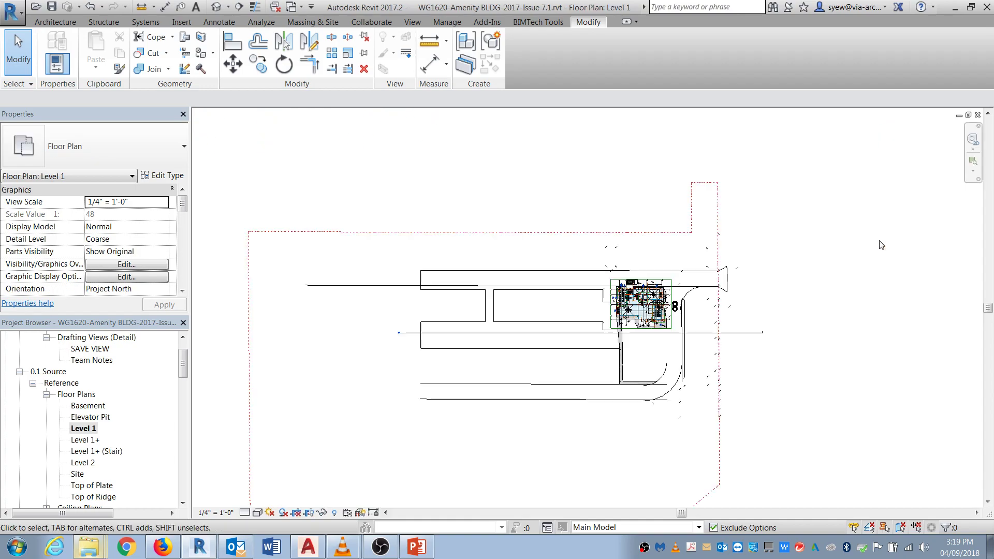
click(743, 334)
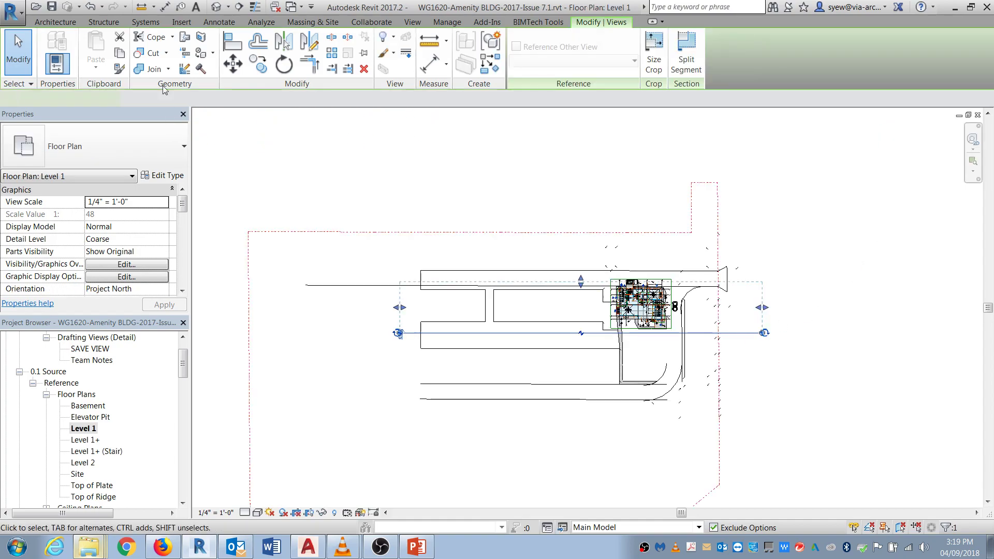
click(233, 64)
scroll(696, 340, up, 5)
click(688, 324)
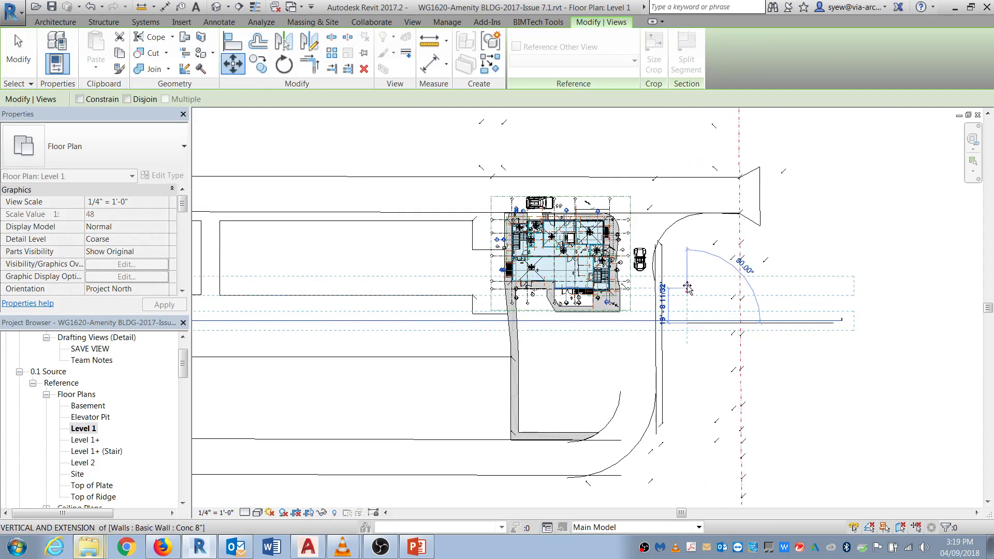
click(688, 276)
Step: Open the section line's view and select the 3D property line to examine its extents
right_click(710, 272)
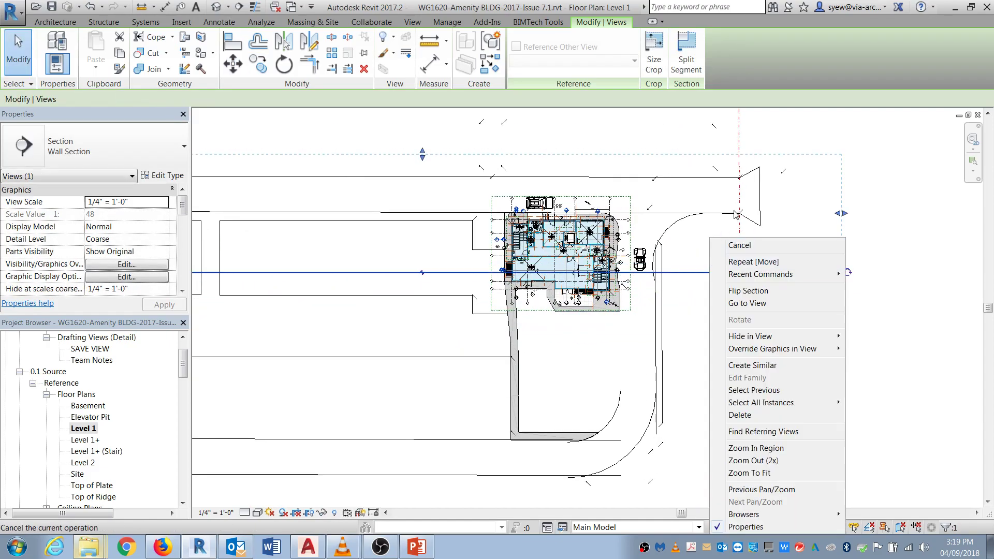
click(735, 305)
scroll(927, 444, down, 2)
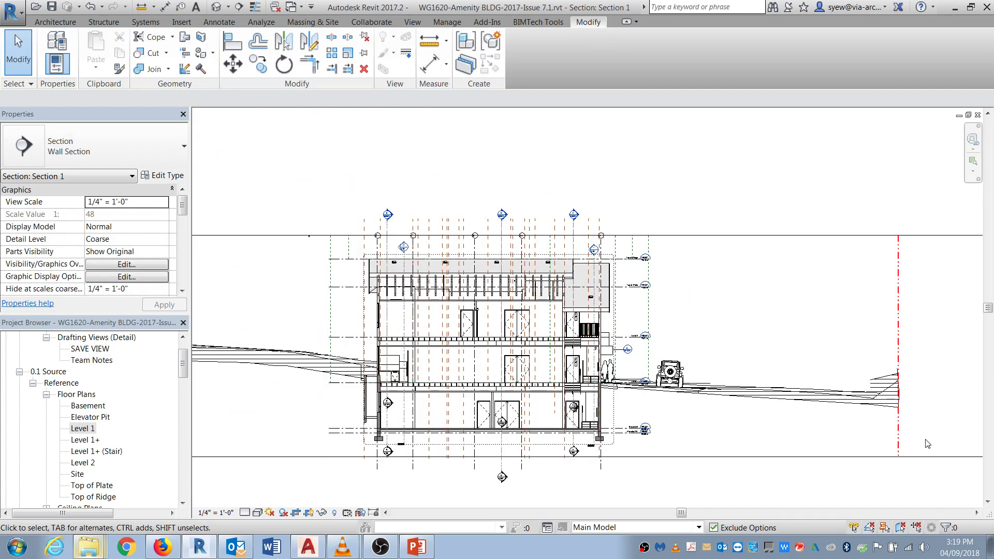
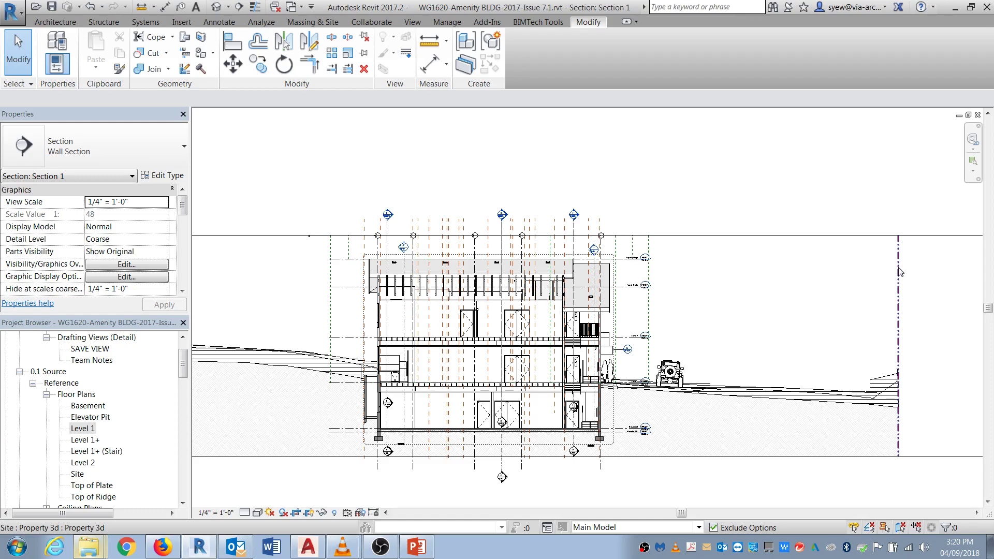
click(667, 234)
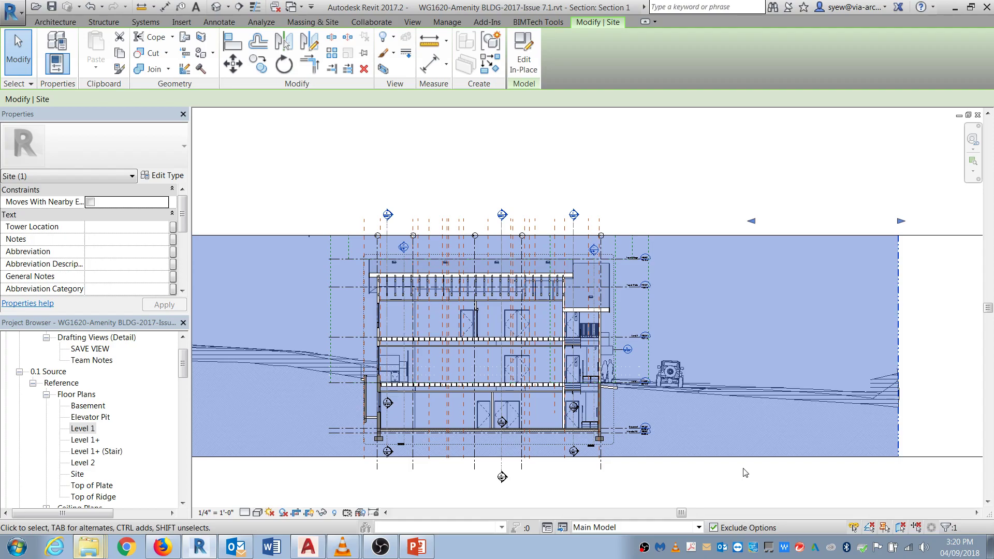
Step: Close all open views along with the WG1620-Amenity BLDG project
click(978, 115)
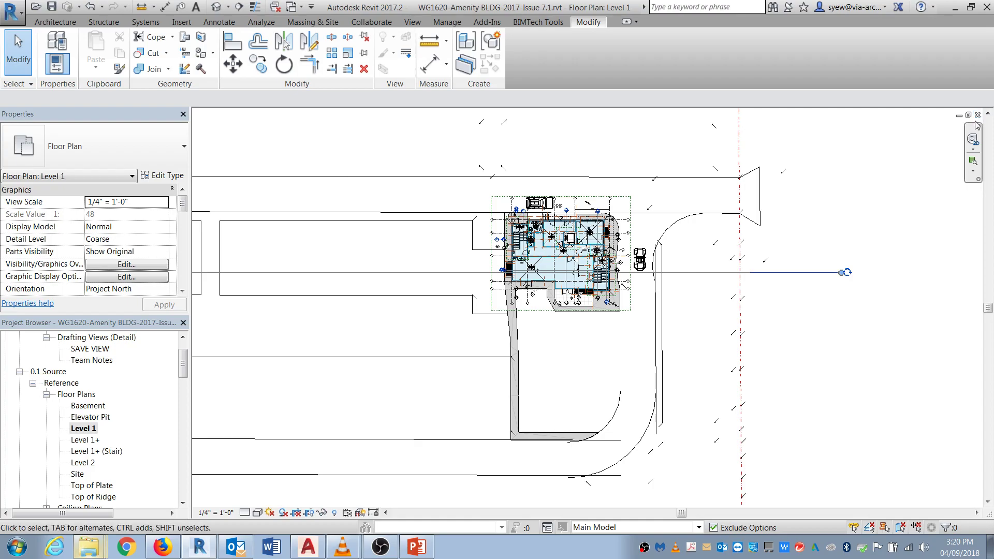
click(977, 115)
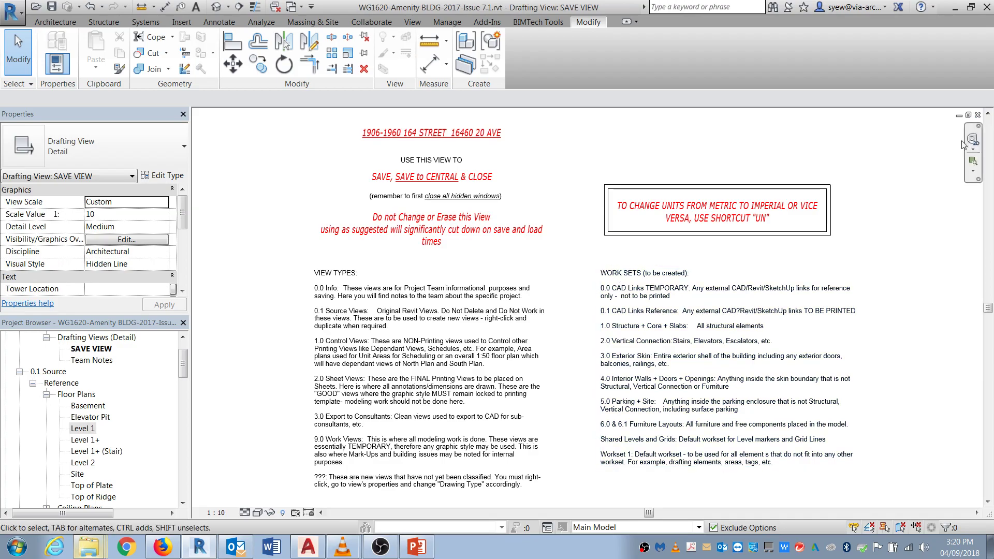
click(978, 115)
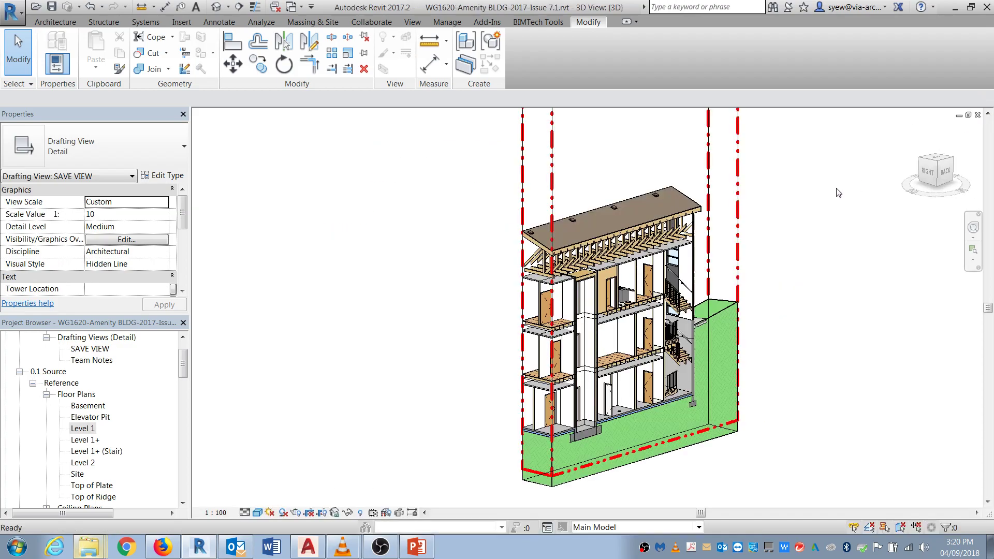
click(977, 114)
click(539, 279)
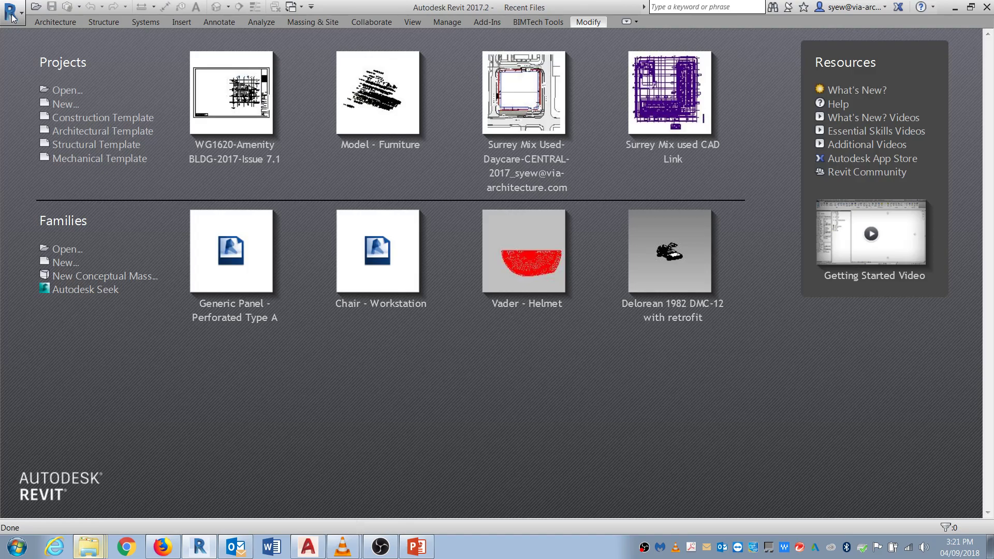
Step: Create a new project from the Architectural Template
click(11, 15)
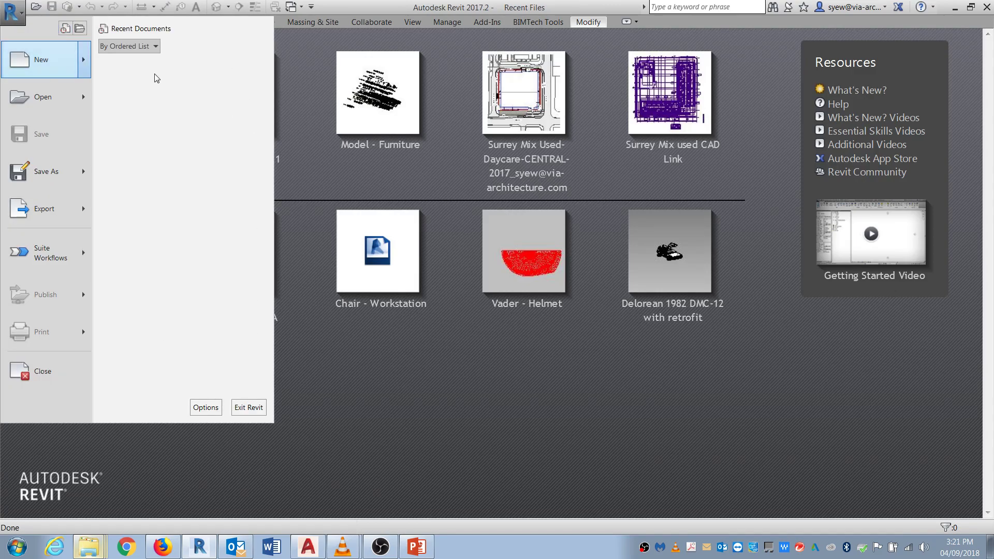
click(153, 70)
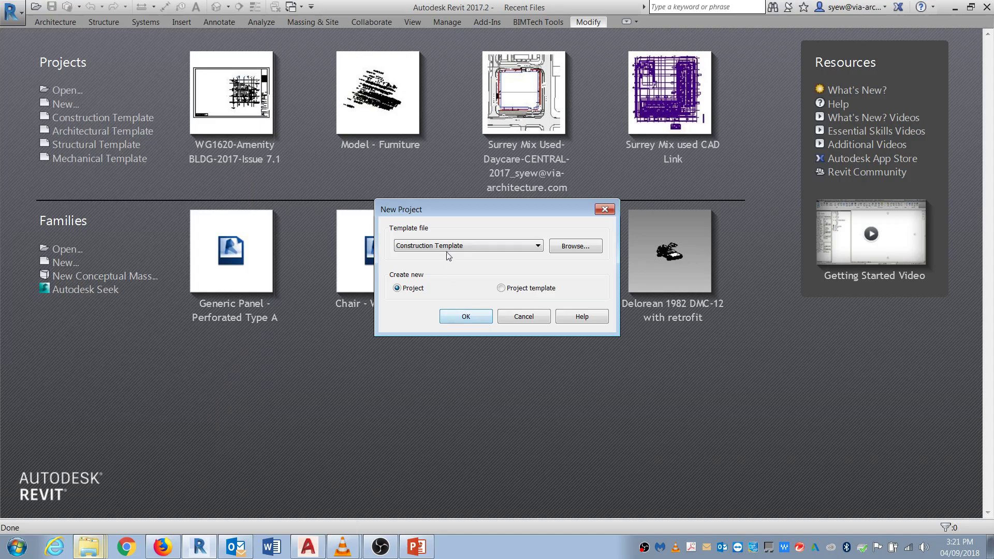
click(449, 246)
click(440, 278)
click(466, 316)
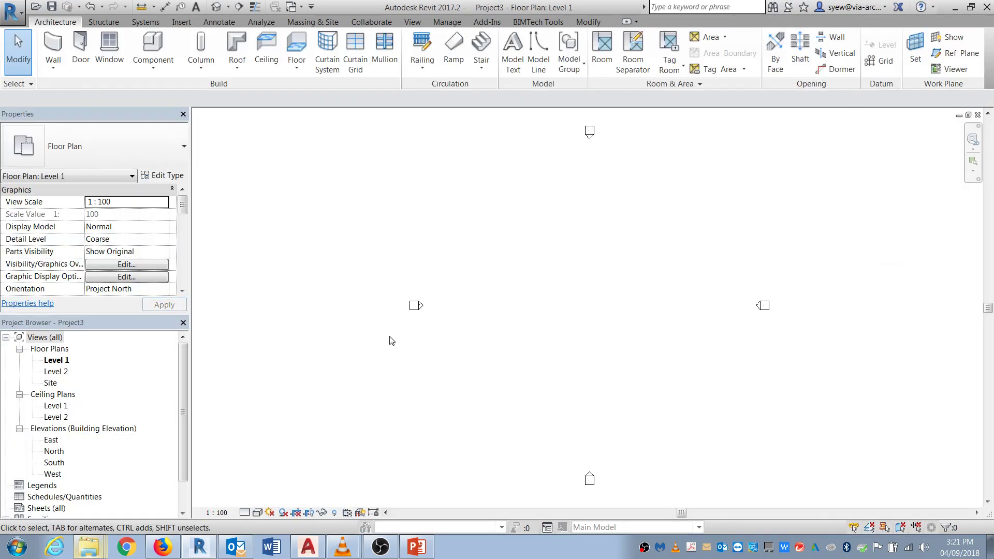
Step: Place a model text made of a row of forward slashes in the middle of the Level 1 plan
click(513, 52)
text(////////////////)
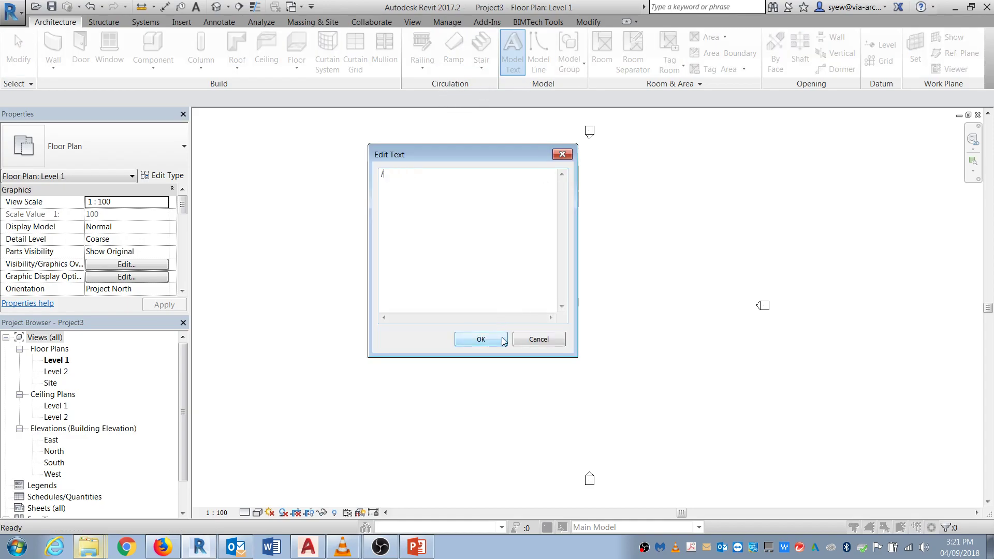
click(486, 340)
click(514, 311)
scroll(536, 296, up, 8)
Step: Copy the forward-slash model text straight up to a spot above the original
click(533, 282)
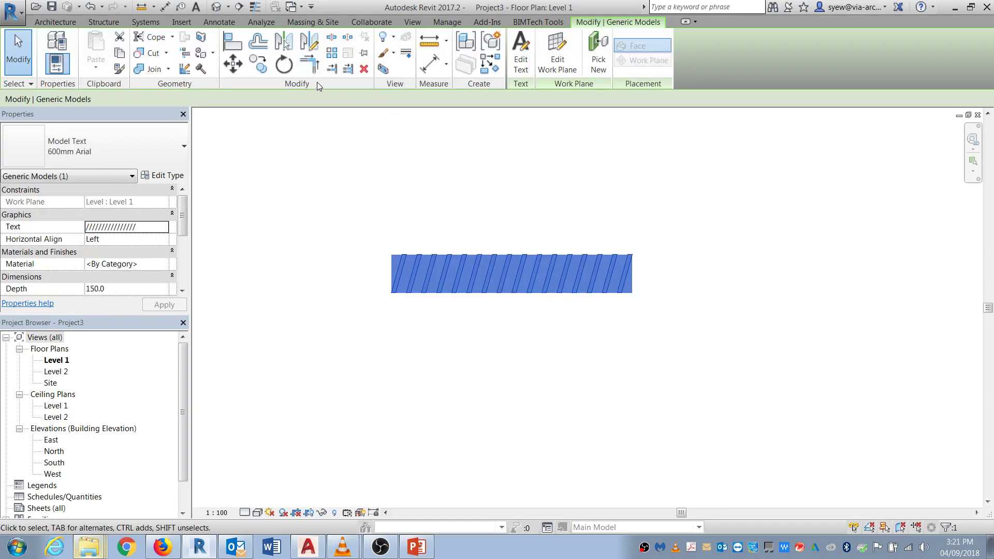
click(261, 66)
click(439, 254)
click(438, 185)
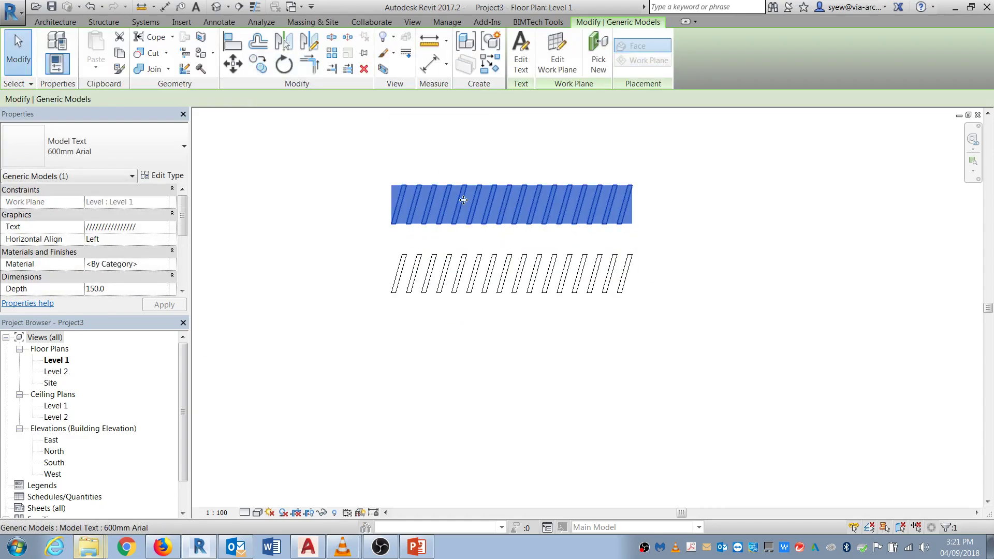
Step: Replace the upper copy's text with a row of backslashes
click(521, 59)
text(\\\\\\\\\\\\\\\)
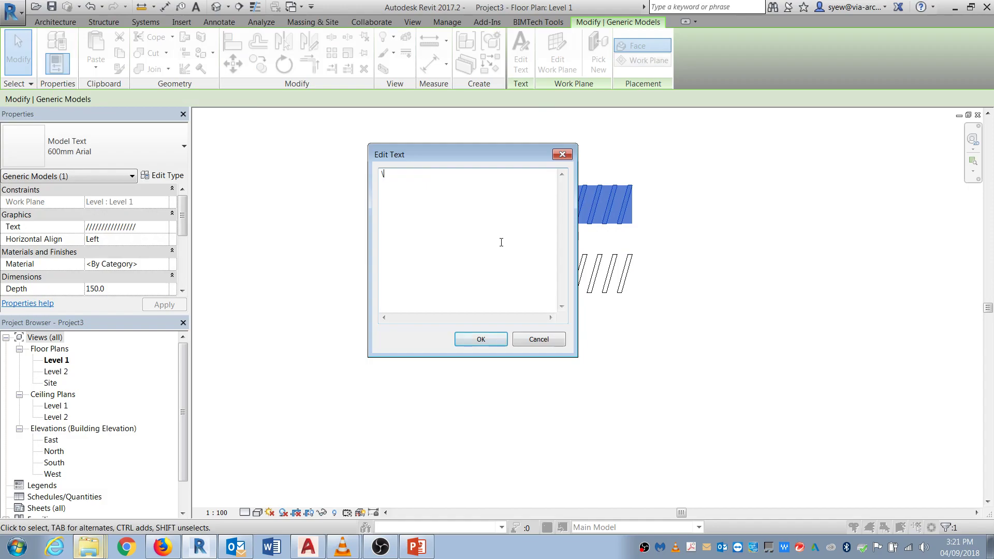
click(481, 339)
click(412, 158)
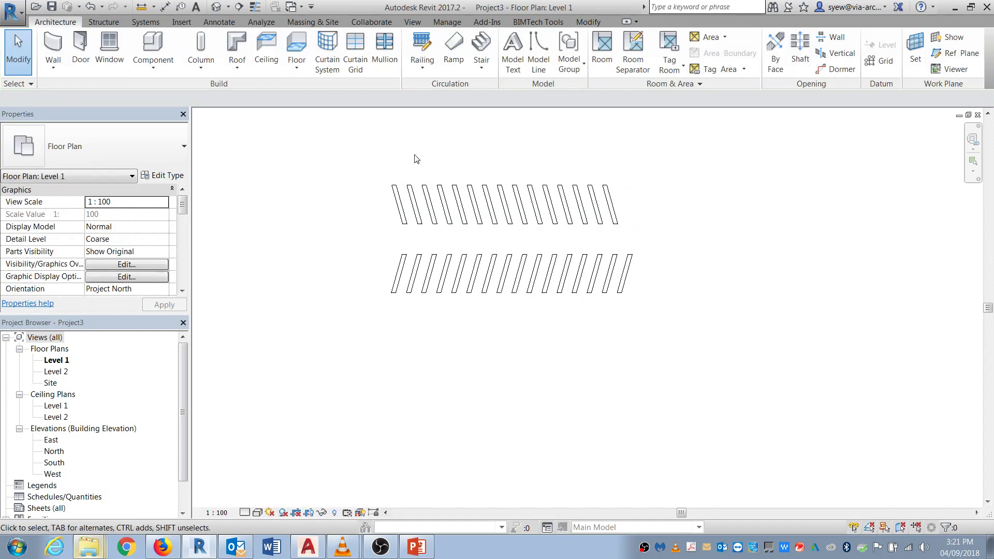
Step: Move the backslash text straight down onto the forward-slash text so the two rows overlap as a lattice
click(486, 224)
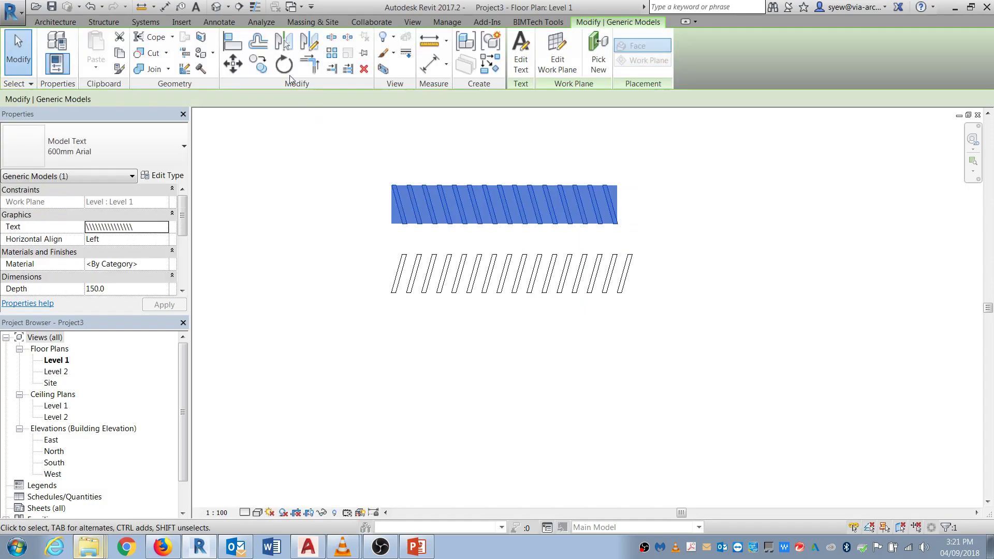
click(232, 63)
click(438, 227)
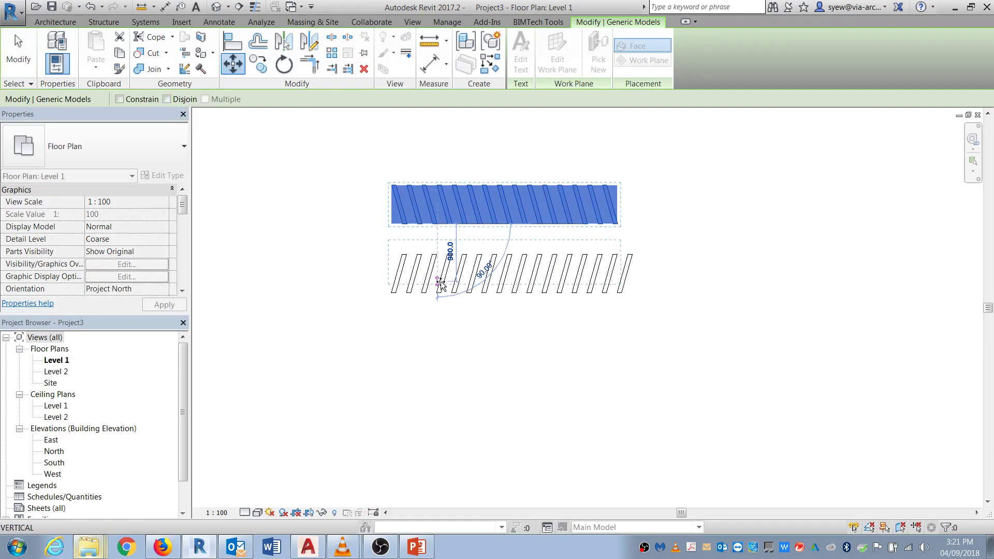
click(438, 296)
click(527, 376)
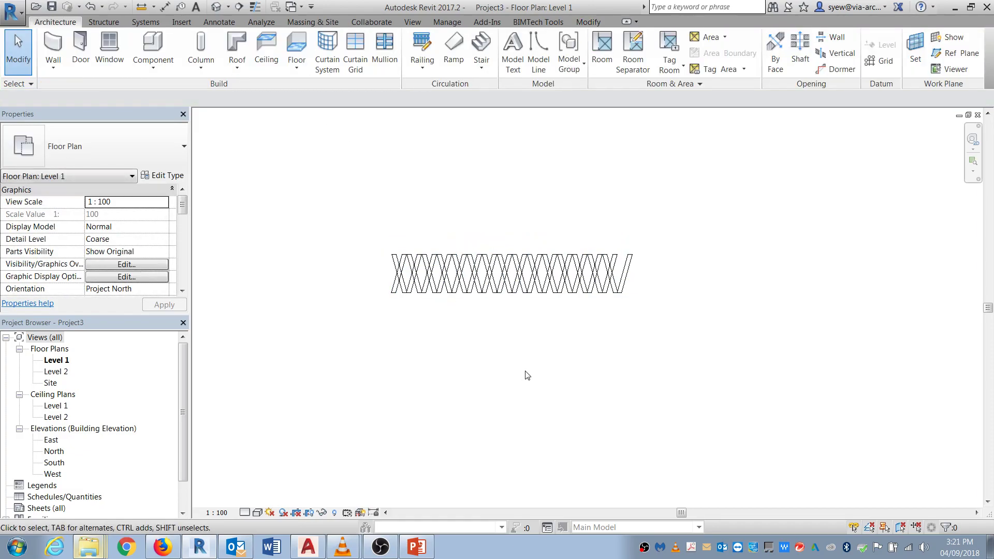
Step: Examine the crossed model text lattice in the default 3D view and return to the Level 1 floor plan
click(217, 7)
scroll(476, 395, down, 6)
shift+middle_drag(426, 393, 415, 289)
scroll(415, 284, up, 2)
drag(566, 362, 430, 283)
double_click(55, 360)
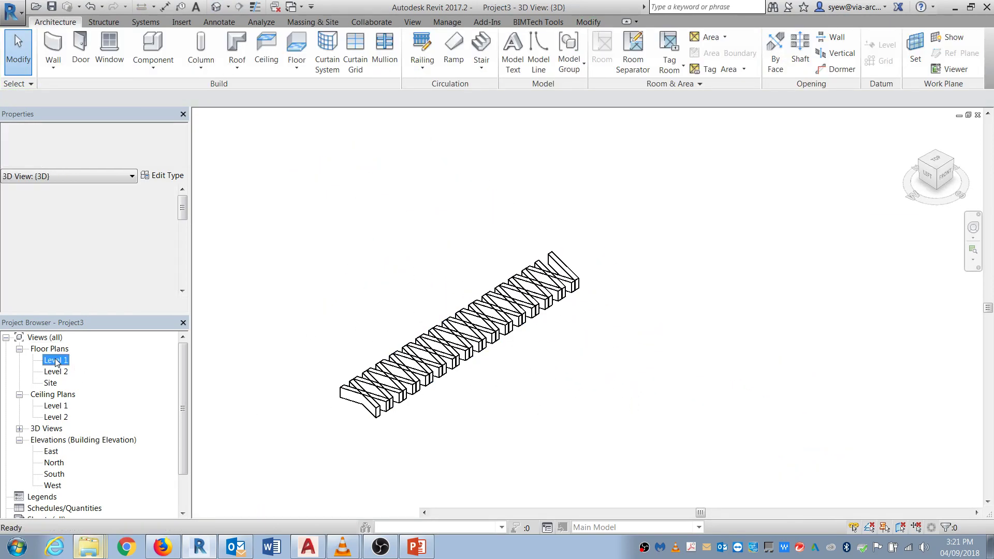
Step: Copy the backslash model text straight down to a spot below the lattice
click(567, 280)
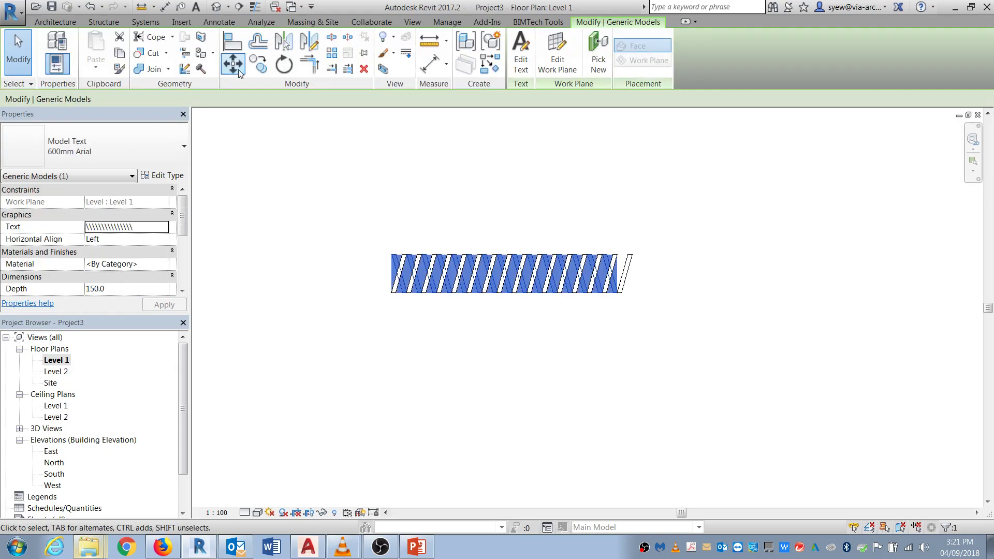
click(258, 64)
click(430, 264)
click(429, 344)
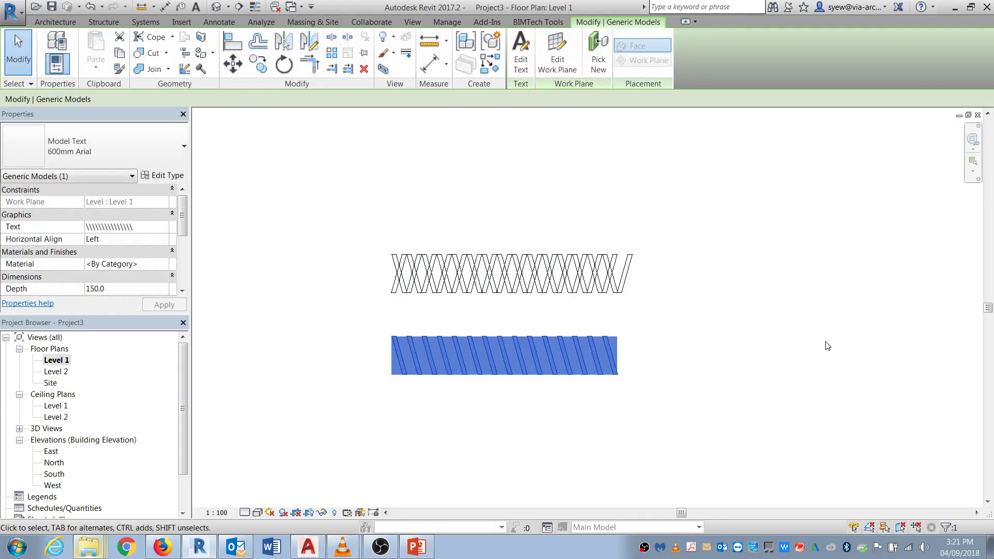
Step: Duplicate the lower copy's model text type under the name Symbols
click(160, 175)
click(527, 170)
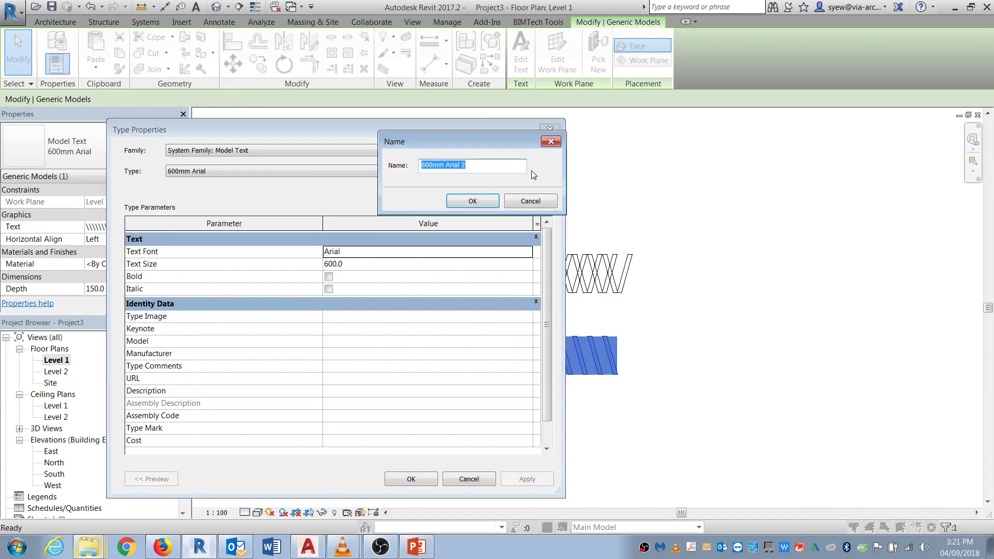
text(Symbols)
key(Return)
Step: Set the Symbols type's text font to Wingdings and apply it to the lower model text
click(527, 251)
click(527, 251)
drag(527, 269, 526, 312)
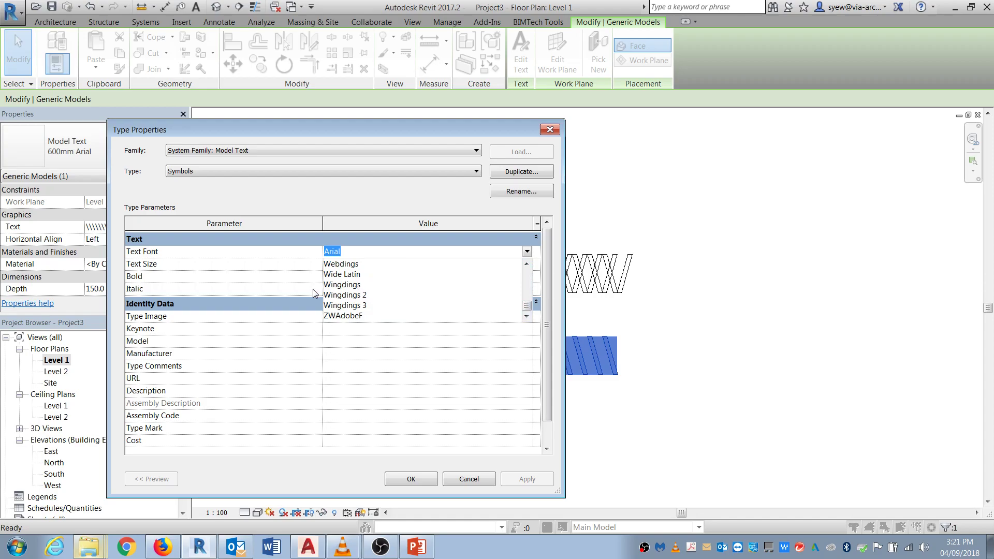
click(355, 286)
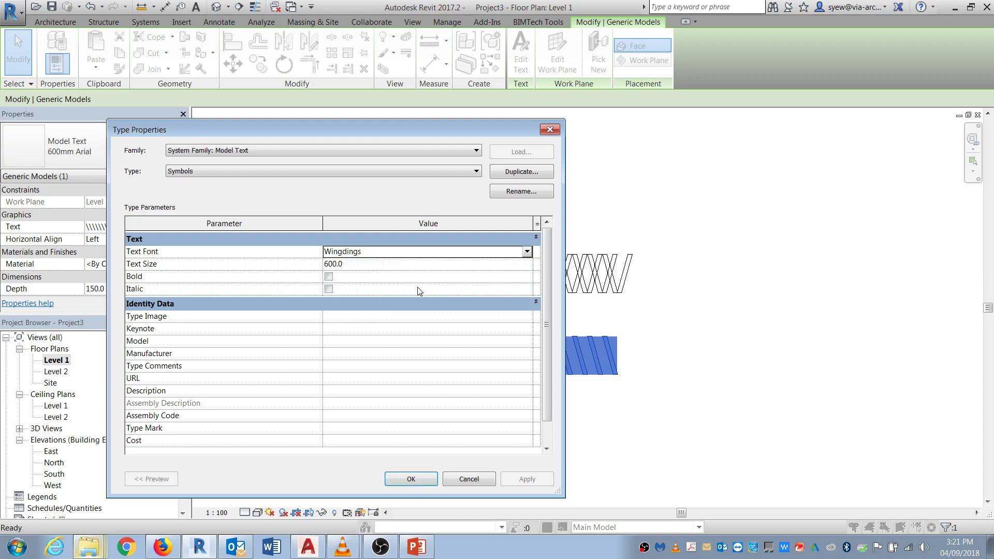
click(411, 479)
click(596, 432)
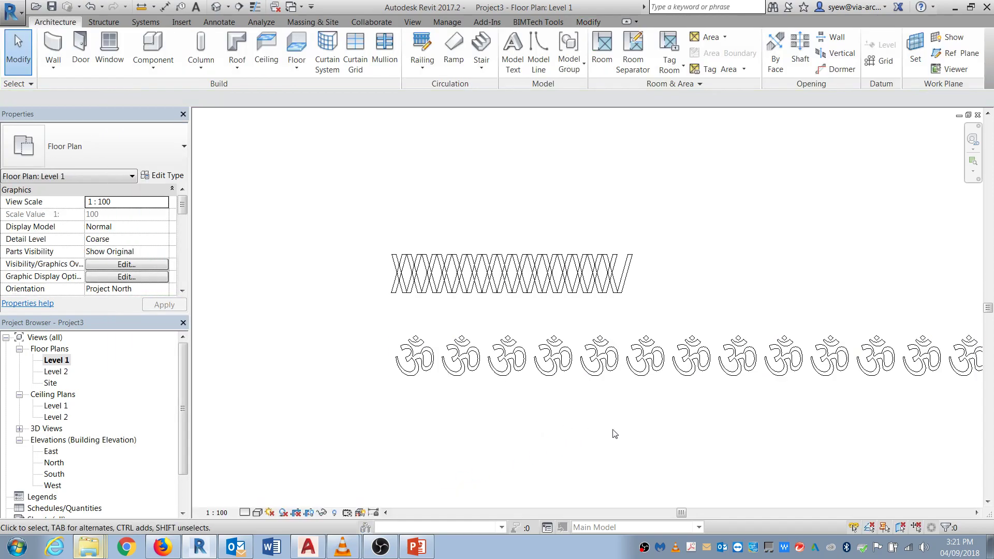
middle_drag(606, 433, 548, 427)
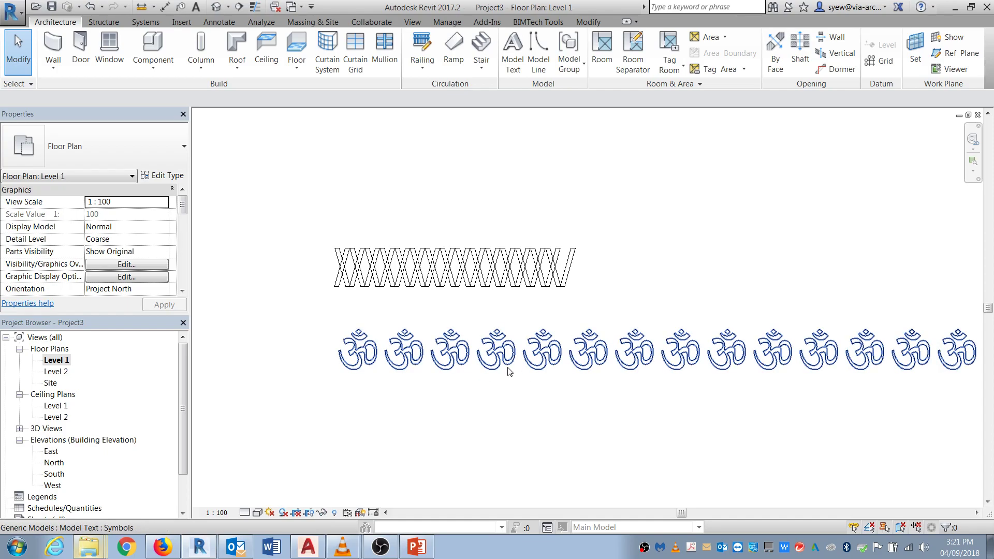
Step: Launch the Windows Character Map (charmap) and show the characters of the Wingdings font
key(super+r)
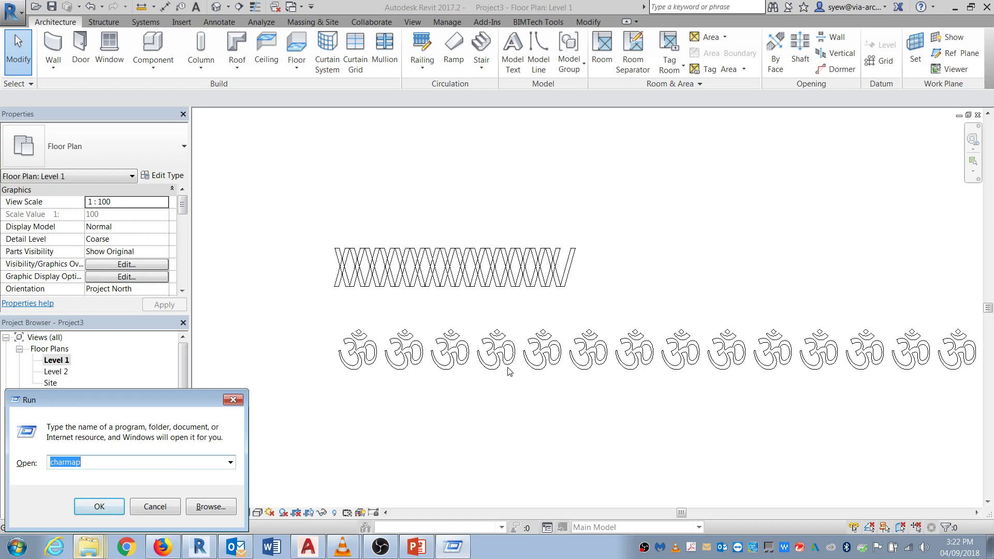
key(Return)
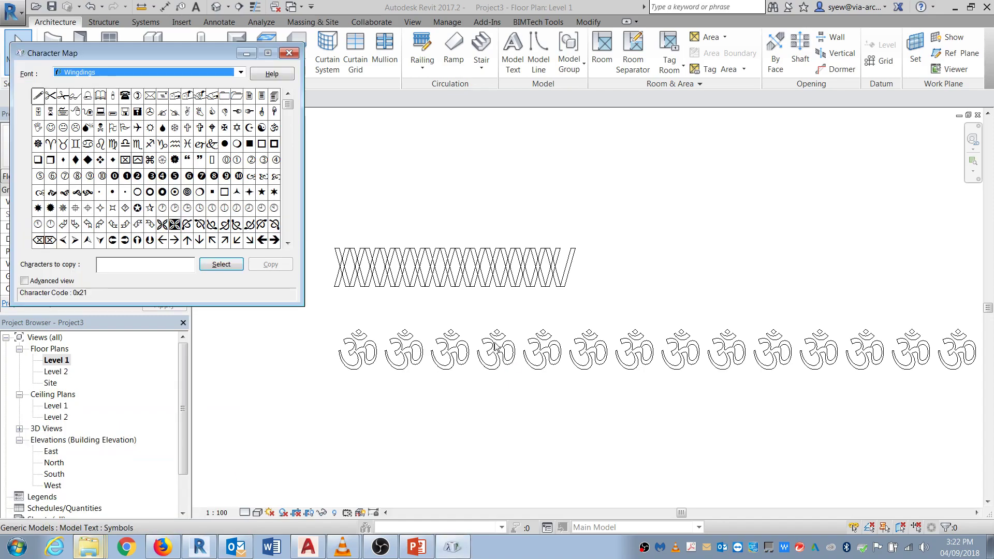
click(108, 75)
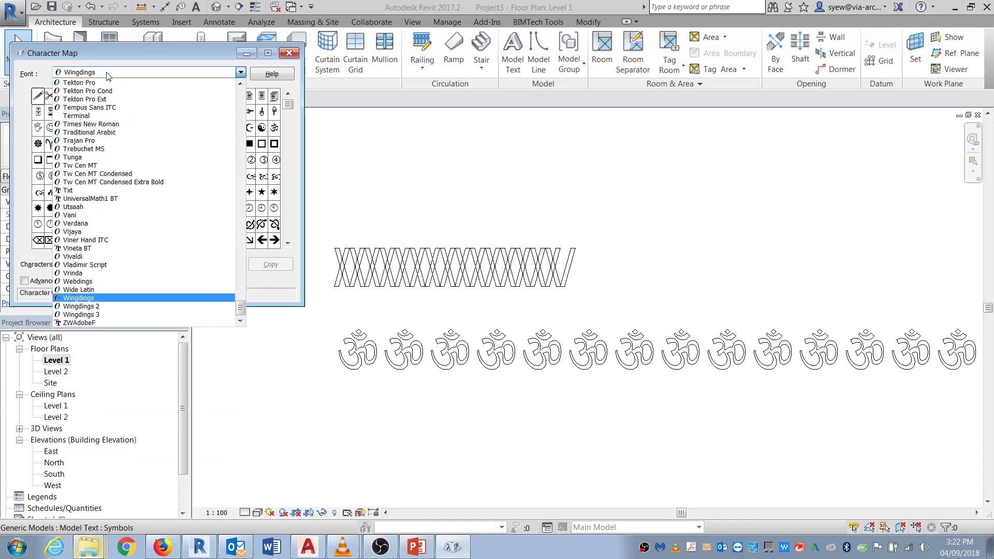
click(86, 298)
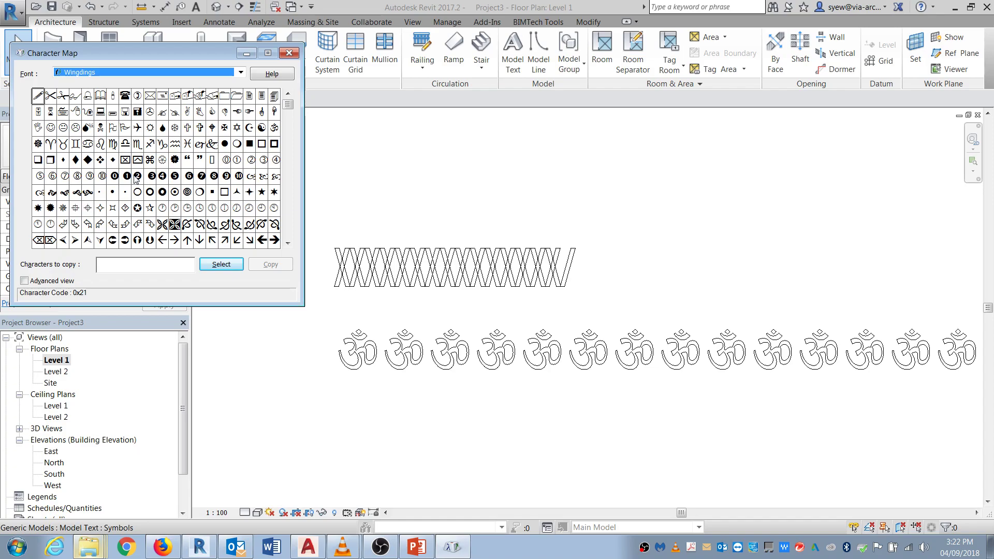
Step: Select the circled right-arrow character of Wingdings and copy it to the clipboard
click(125, 240)
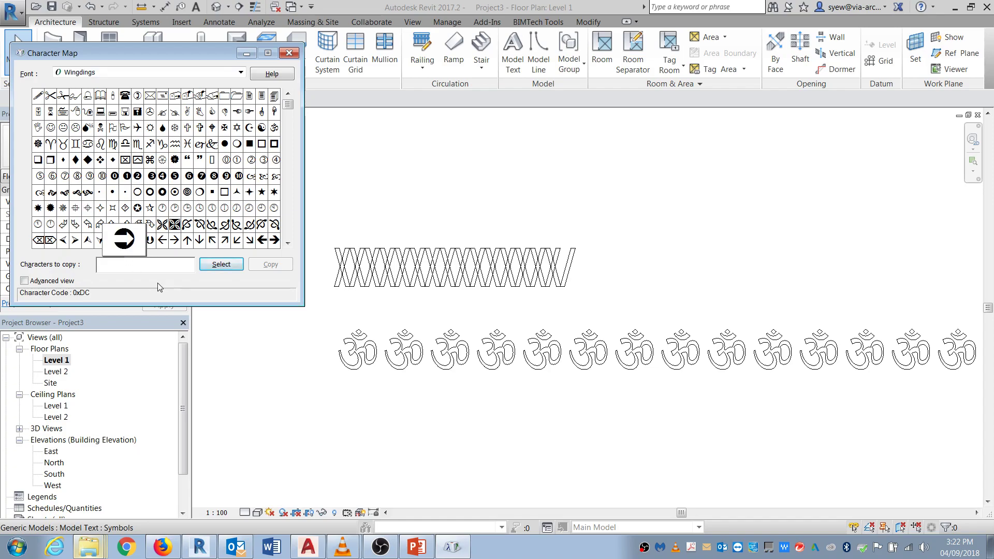
click(221, 264)
click(269, 265)
Step: Show the characters of the Wingdings 2, Wingdings 3 and Webdings fonts in the Character Map one after another
click(229, 73)
click(110, 306)
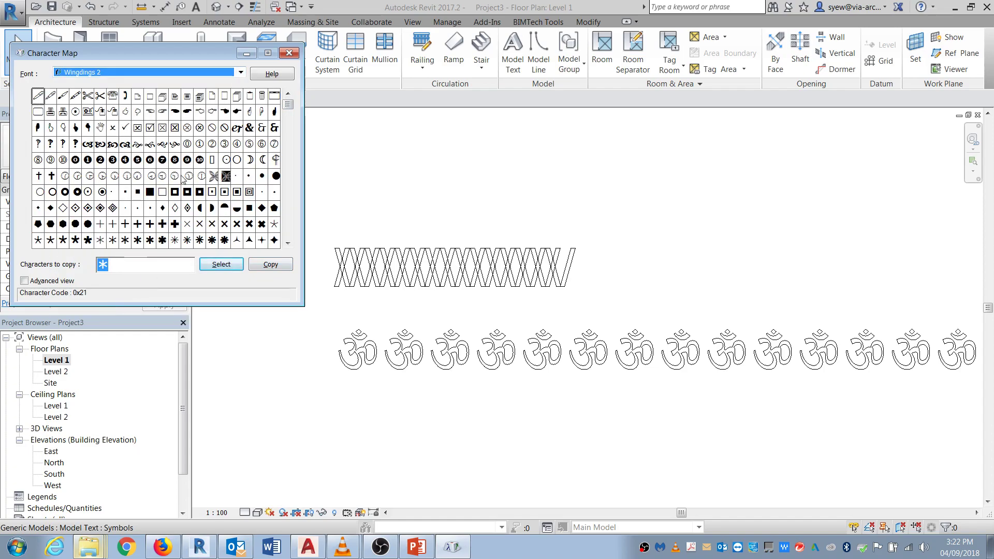
click(163, 70)
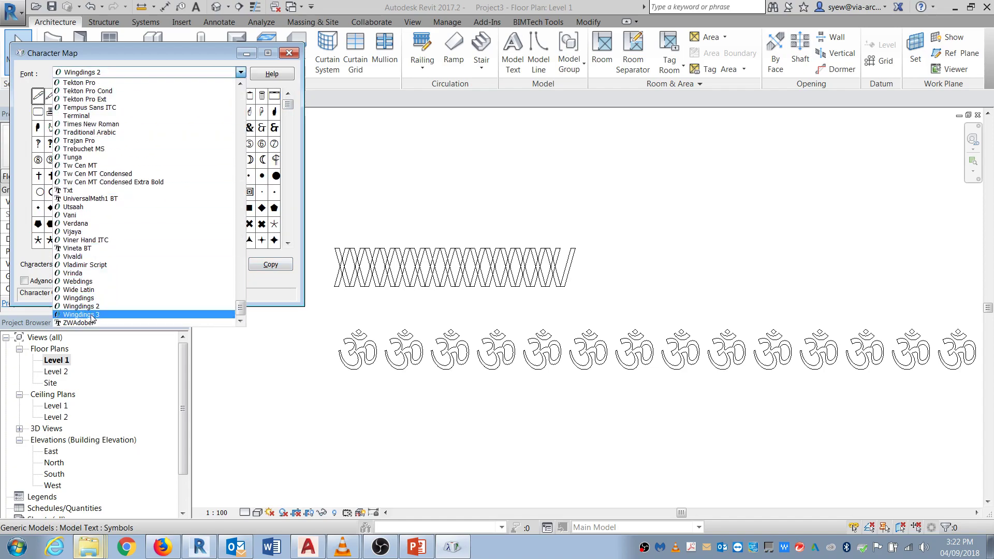
click(94, 317)
click(134, 72)
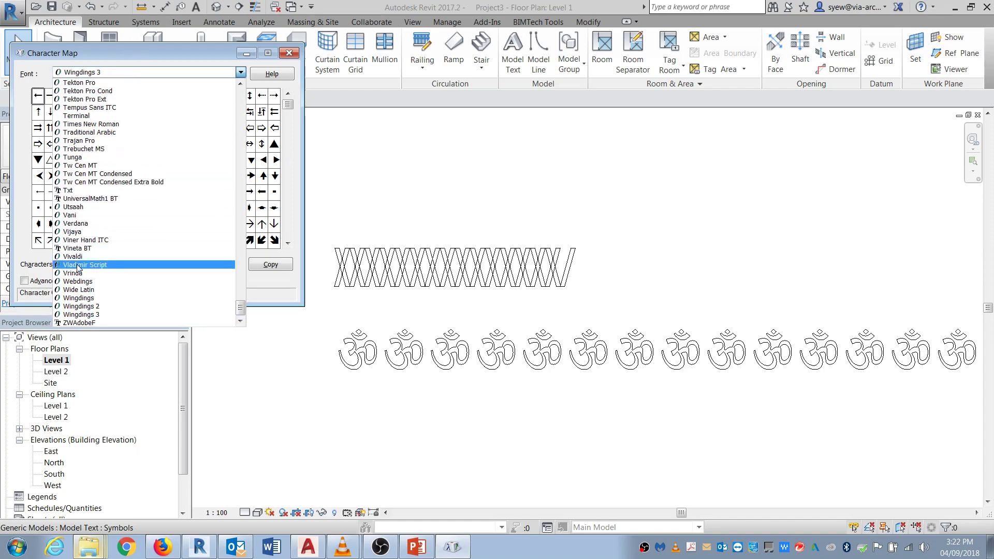
click(90, 284)
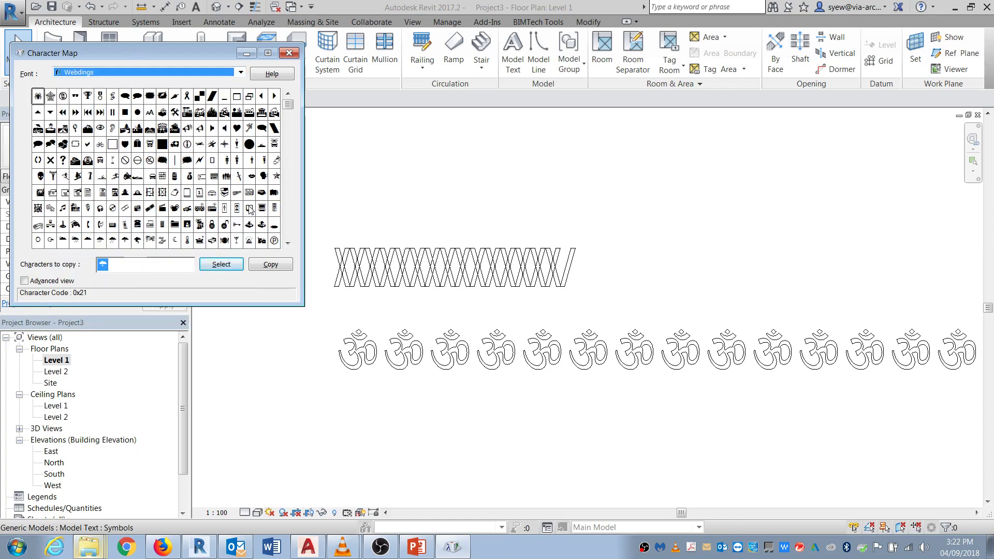
Step: Return the Character Map to the Wingdings font and copy the bullseye character of concentric circles to the clipboard
click(120, 72)
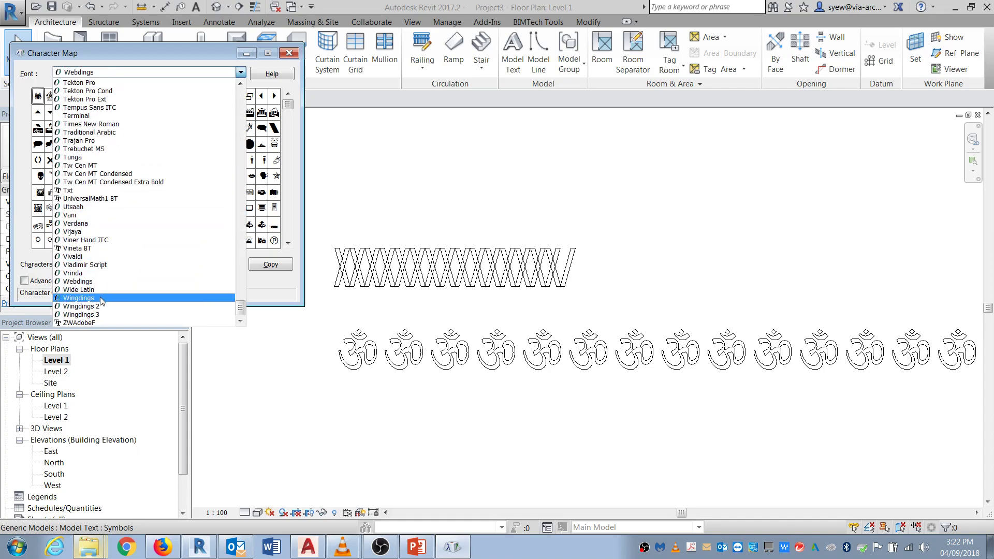
click(102, 299)
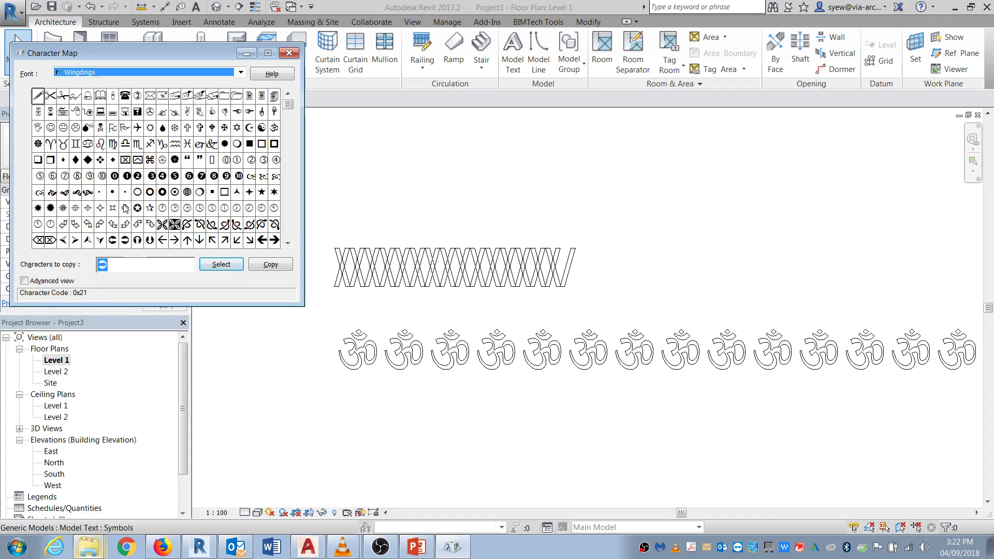
click(186, 192)
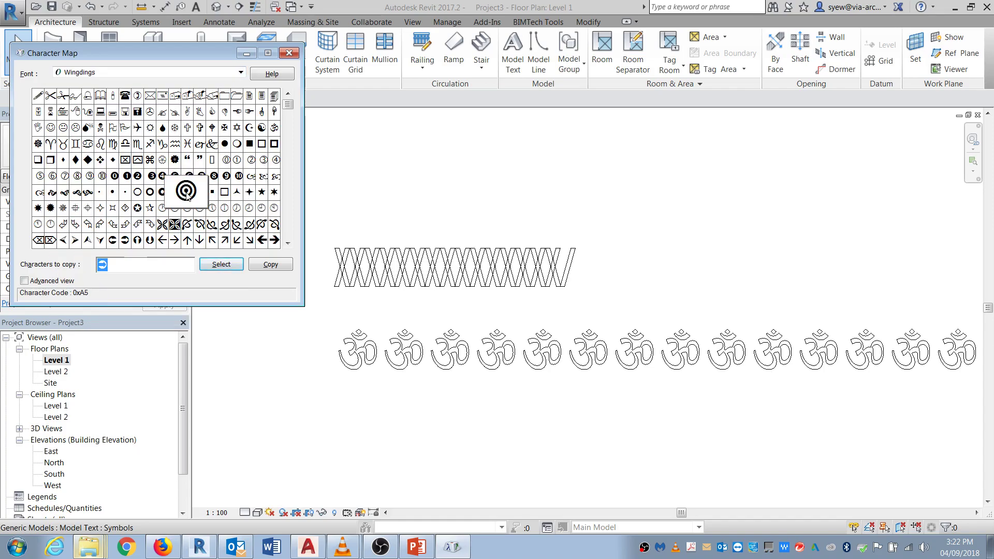
click(220, 264)
click(270, 265)
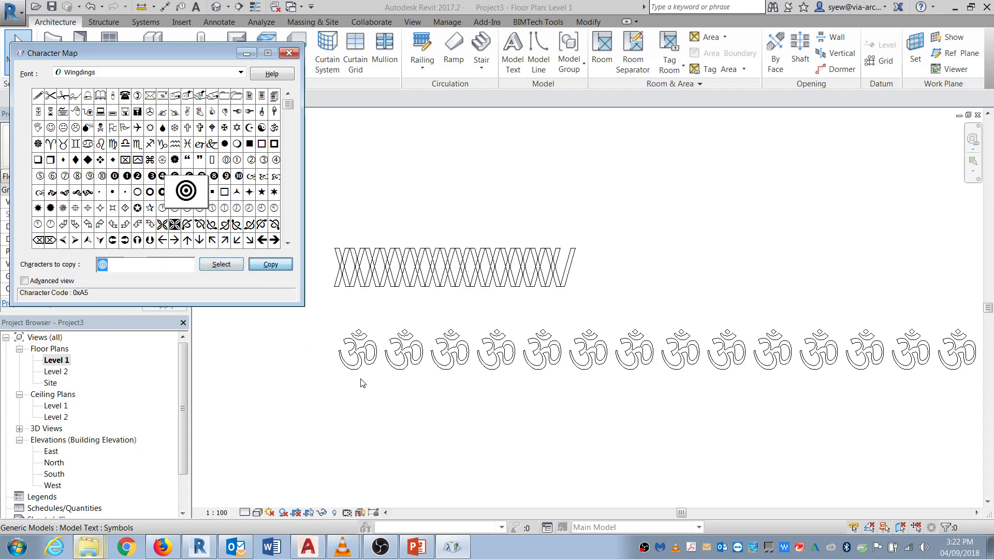
Step: Replace the lower model text's content in Revit with a row of seven pasted bullseye characters
click(362, 382)
click(367, 350)
click(521, 55)
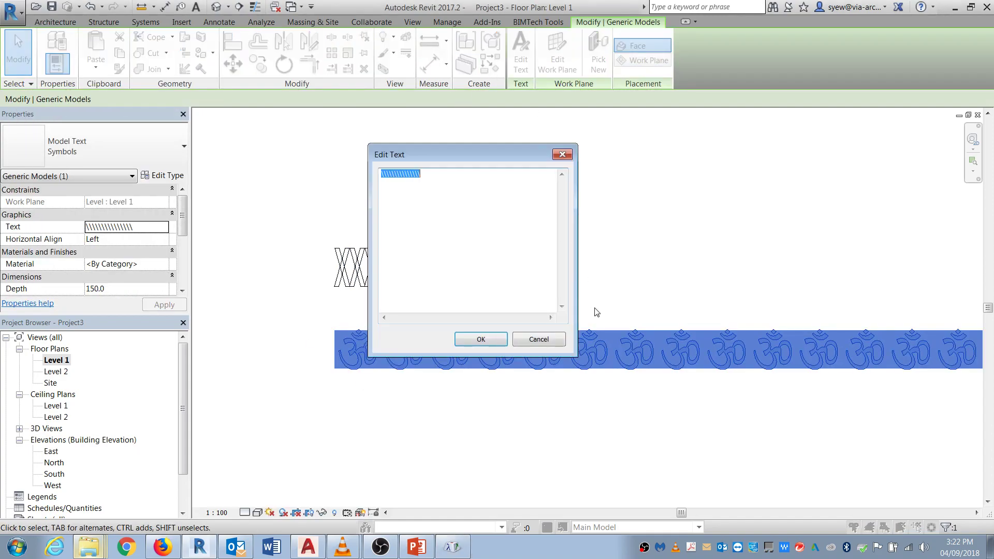
key(ctrl+v)
key(ctrl+v)
key(ctrl+v)
key(ctrl+v)
click(482, 337)
click(518, 448)
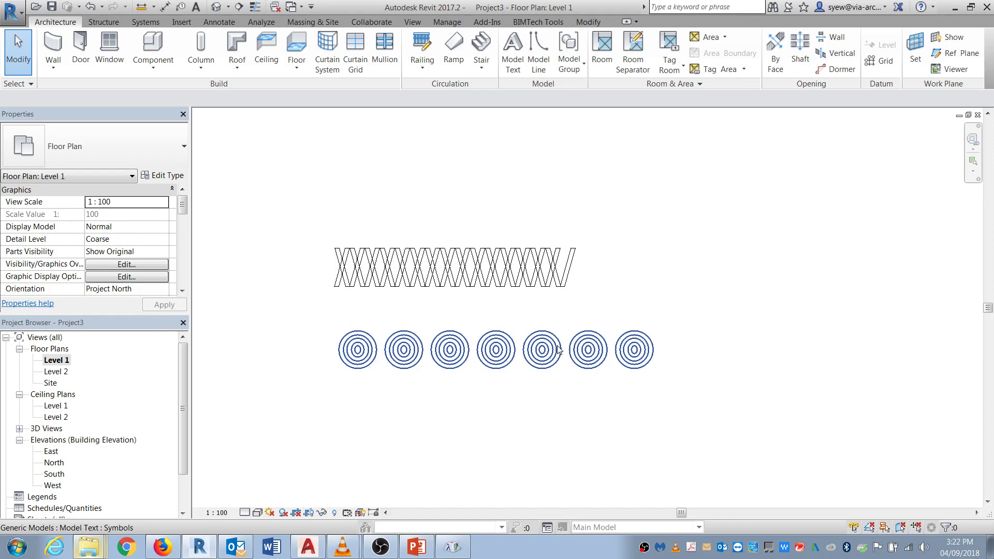
Step: Show the model in the default 3D view and set the bullseye model text's depth to 3
click(216, 6)
click(562, 376)
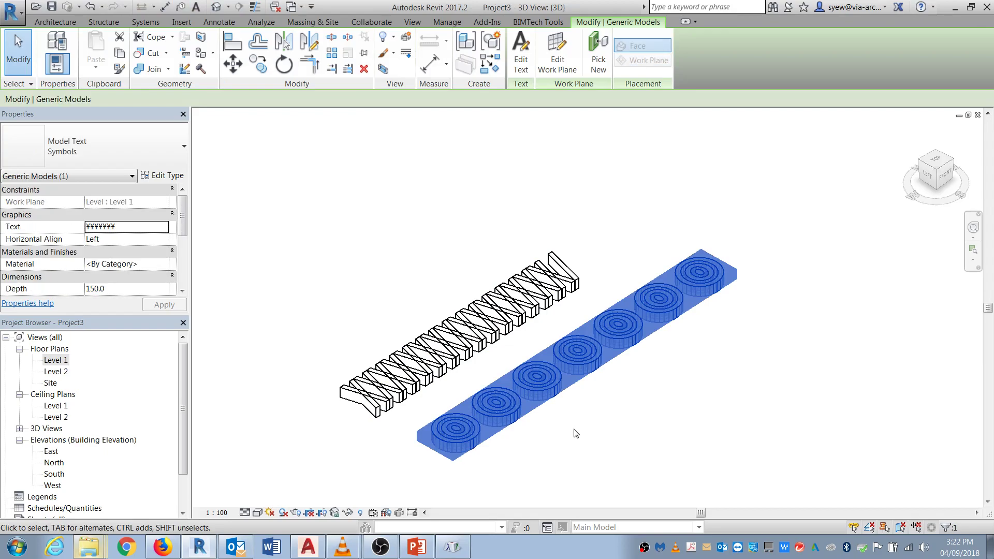
click(127, 289)
text(3)
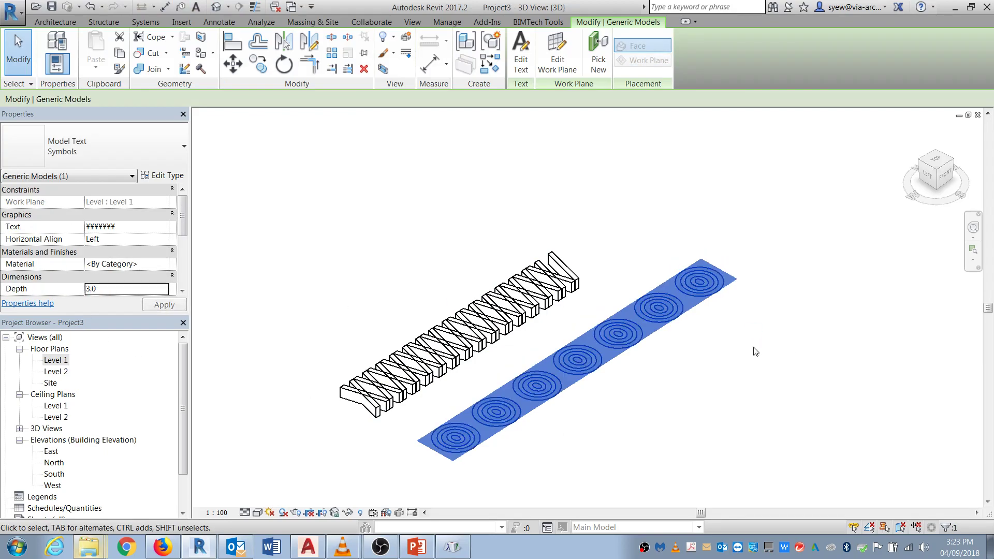
click(770, 345)
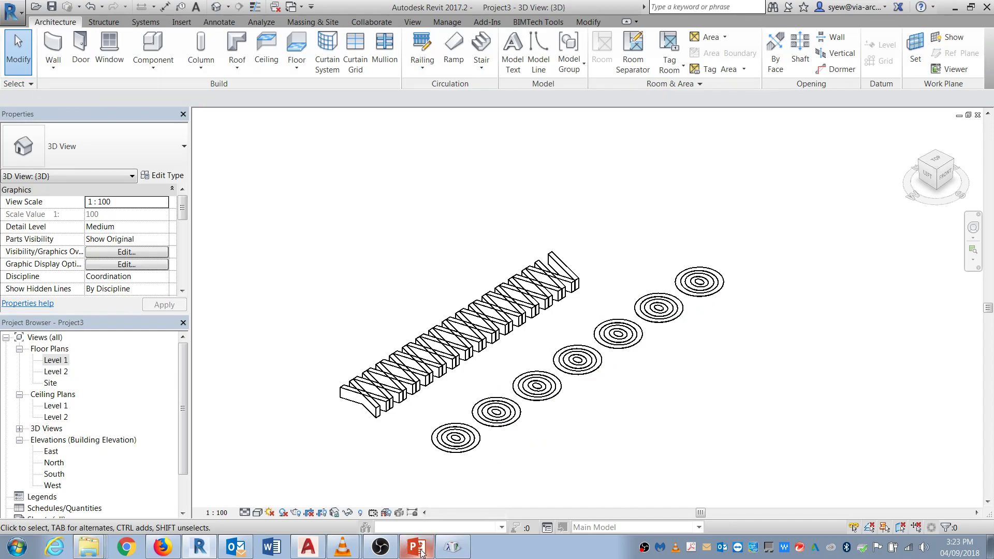
Step: Switch to Firefox, load dafont.com in a new tab and show the Dingbats > Shapes fonts in a maximized window
click(163, 547)
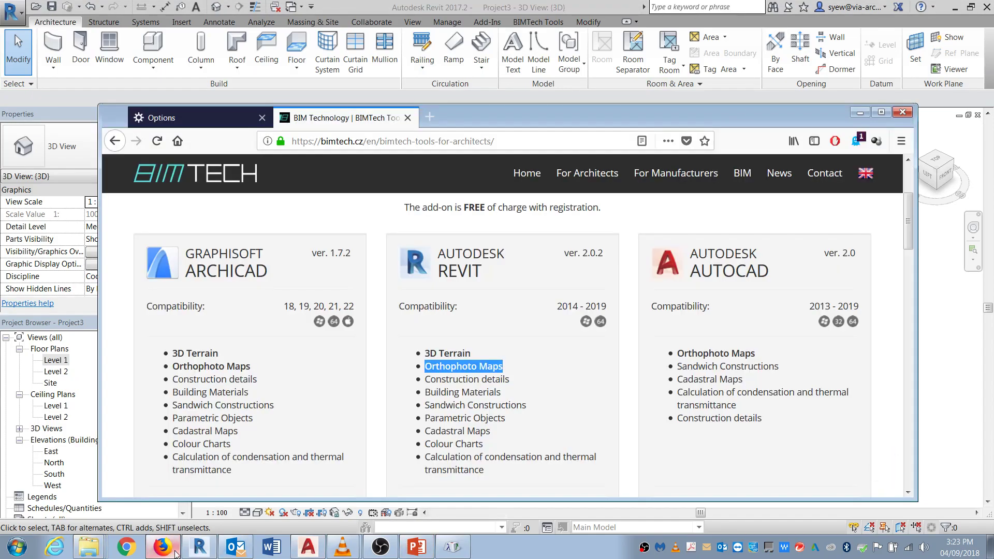
click(429, 119)
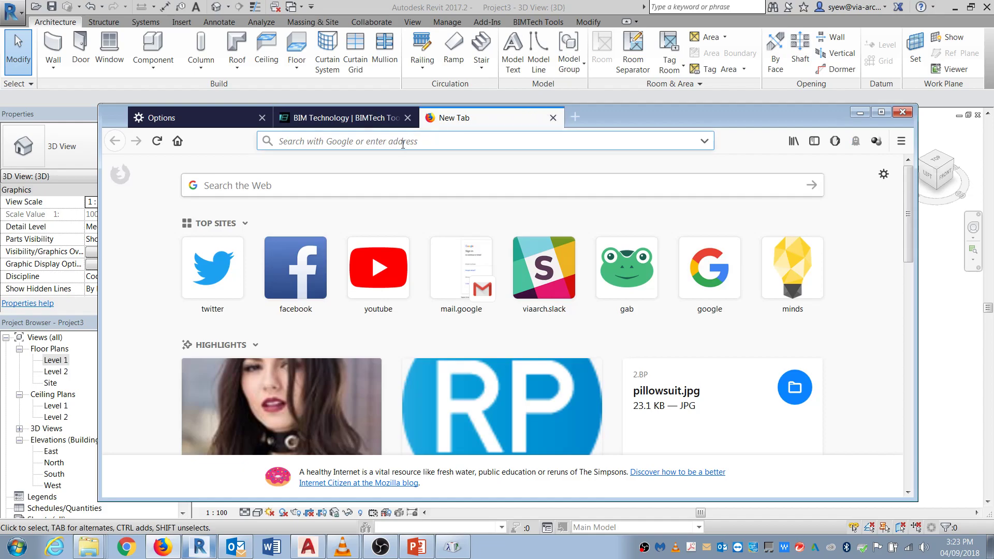
text(dafont.com/)
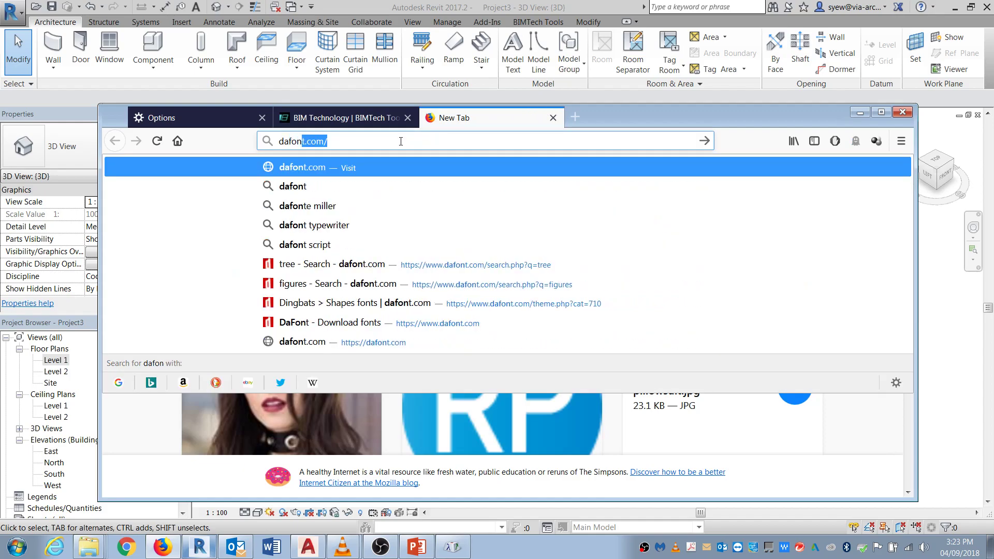
key(Return)
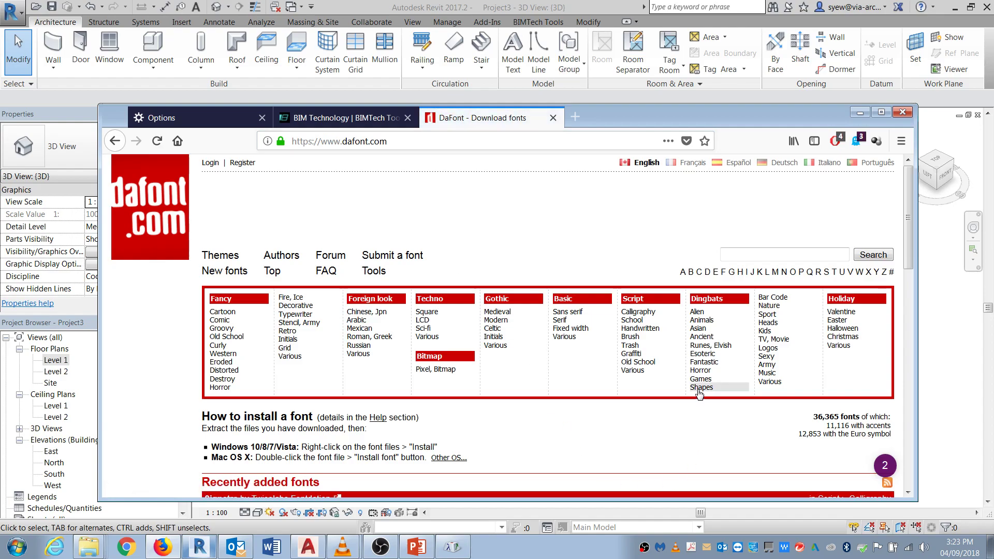
click(702, 387)
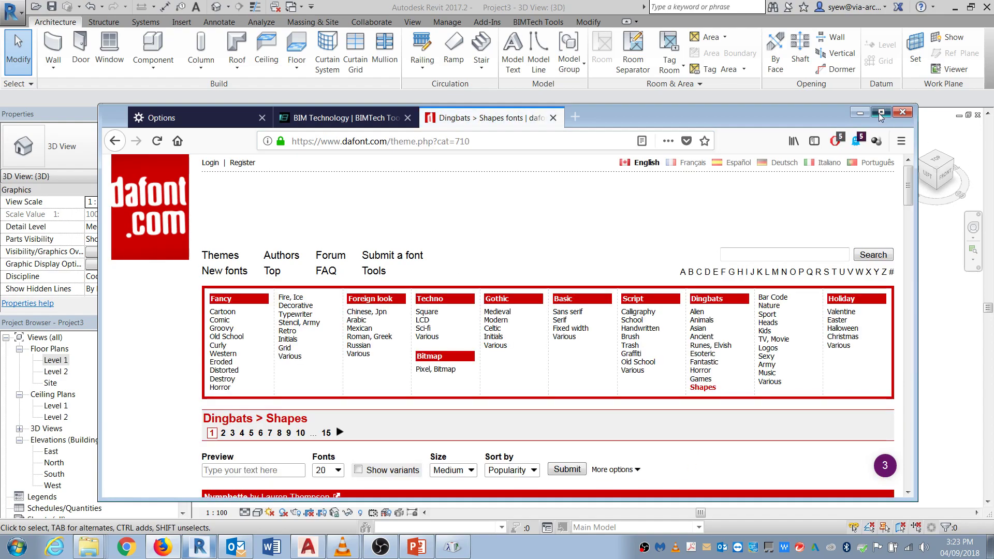
click(882, 112)
Step: Look through the previews of the Dingbats > Shapes fonts for ornaments, frames and arrows usable as model text
scroll(560, 332, down, 2)
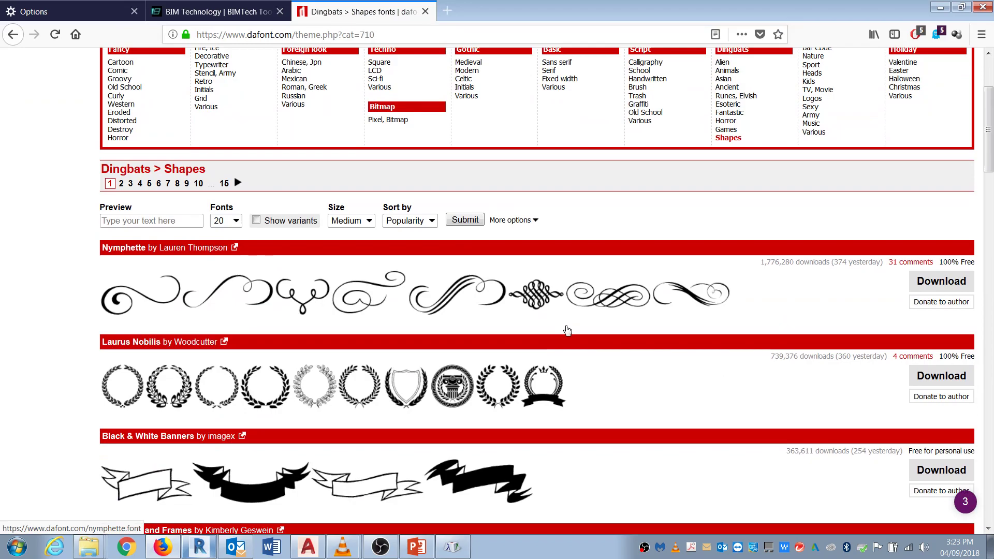
scroll(152, 285, down, 3)
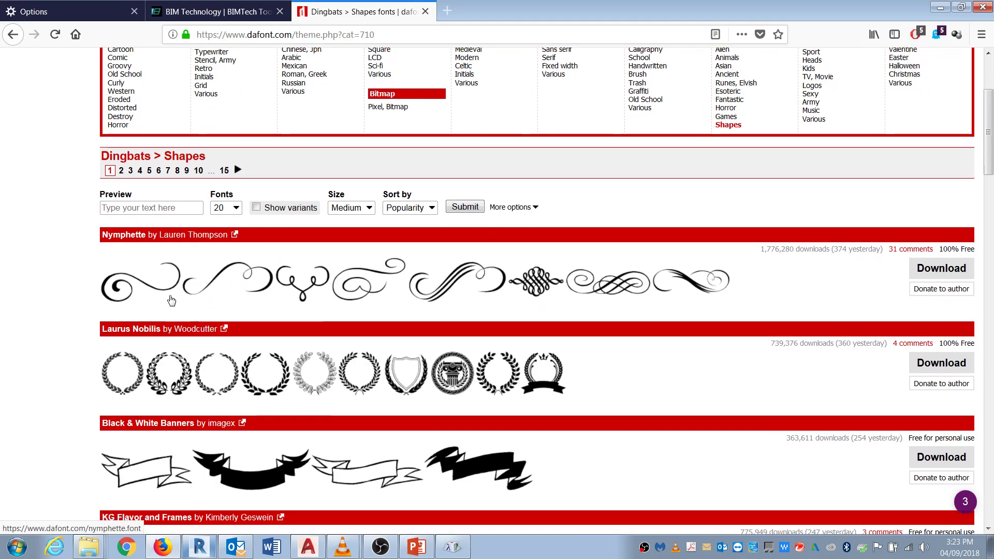
scroll(175, 280, up, 1)
scroll(679, 296, down, 8)
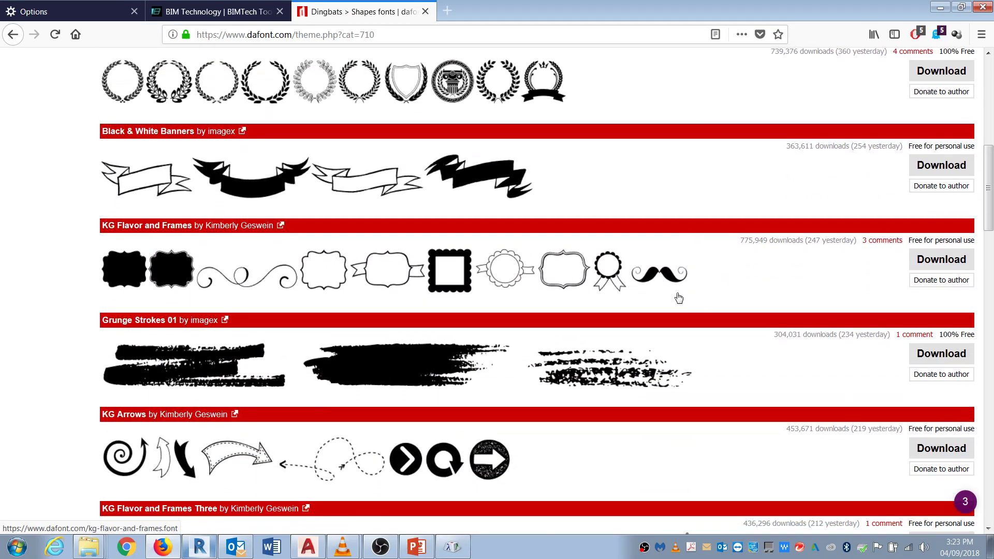
scroll(470, 277, down, 6)
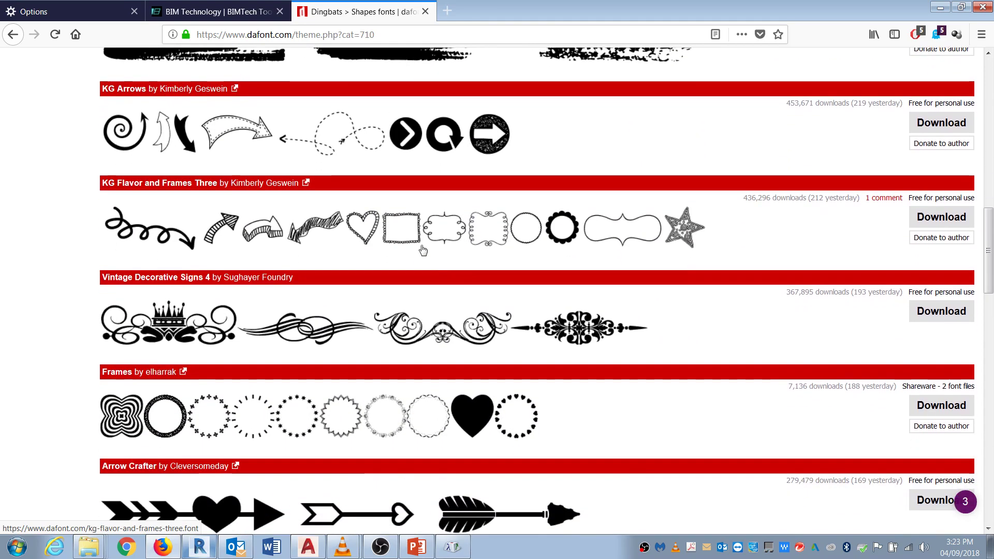
scroll(640, 229, down, 6)
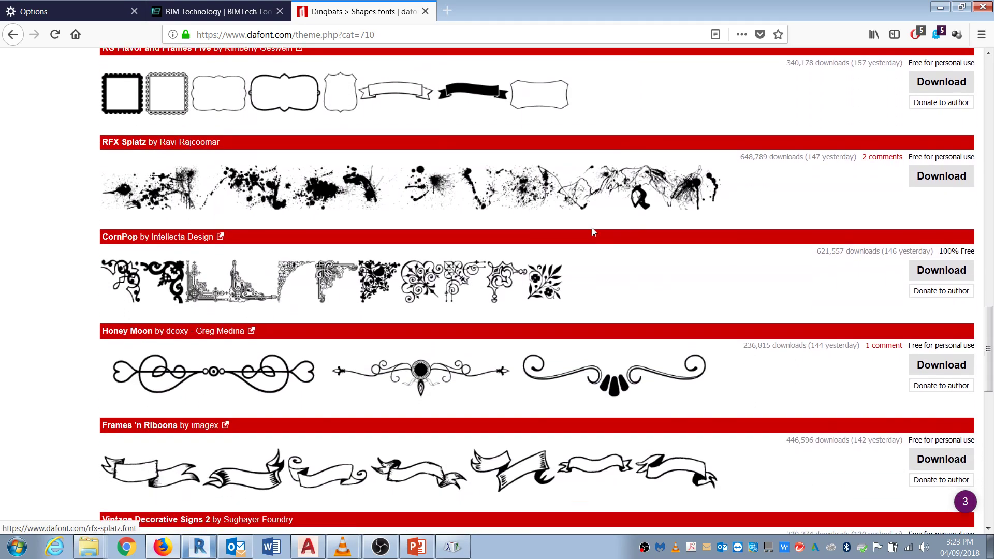
scroll(302, 328, down, 5)
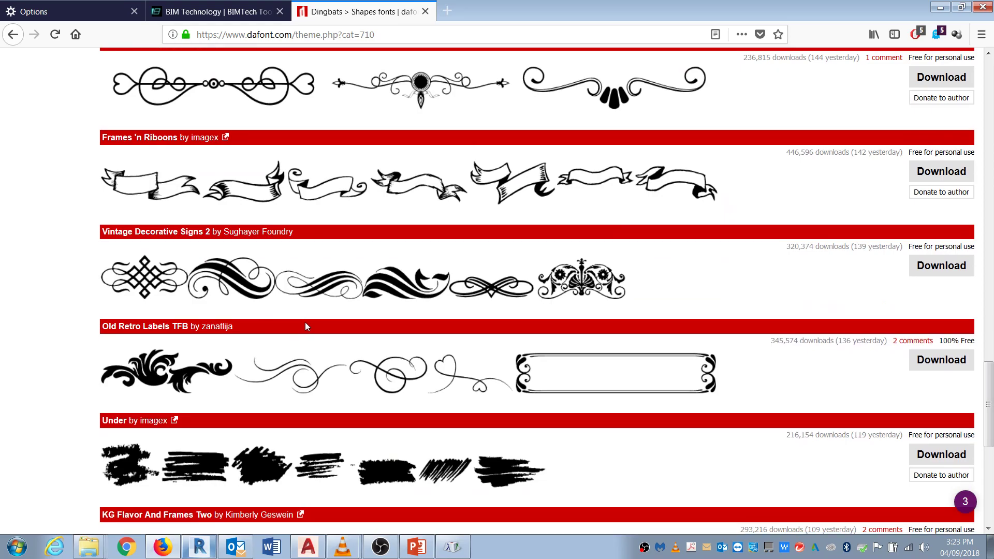
scroll(304, 323, down, 7)
scroll(306, 325, up, 20)
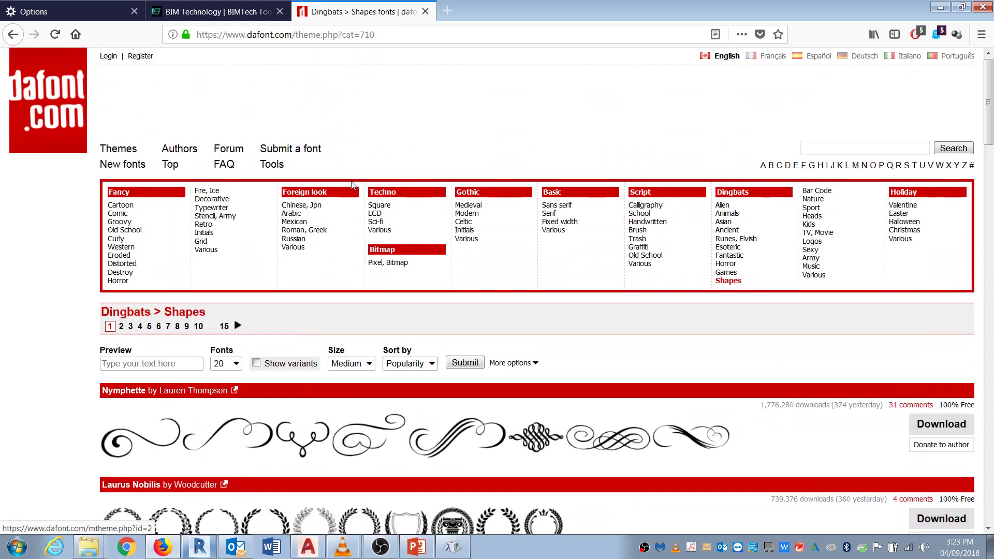
Step: Search DaFont for "tree" and look through the previews of the matching fonts for tree silhouettes
click(816, 149)
text(tree)
key(Return)
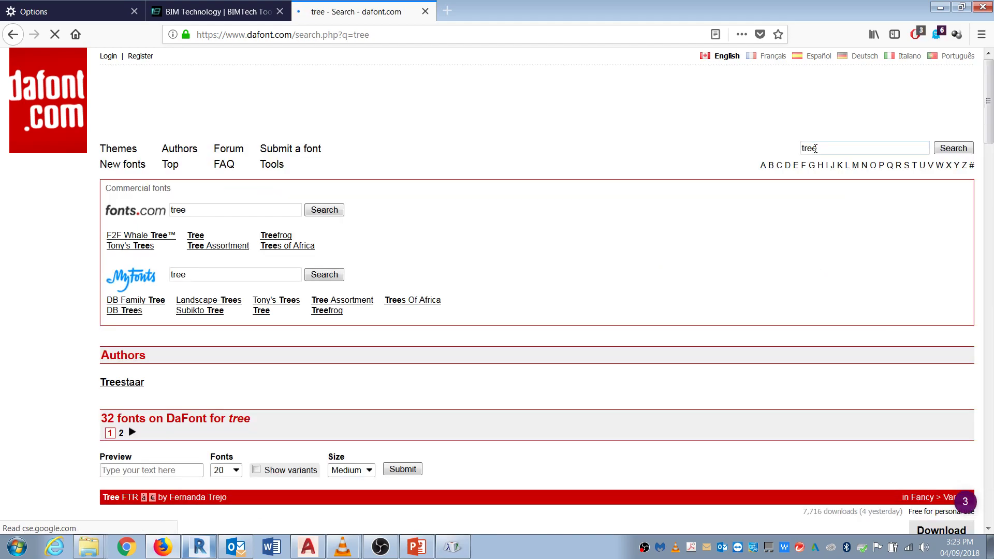
scroll(824, 166, down, 6)
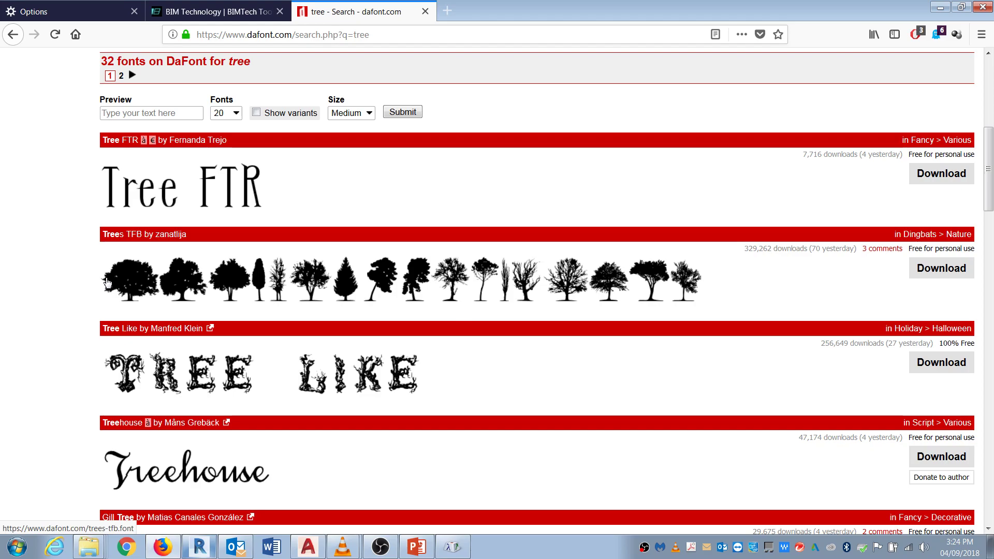
scroll(492, 290, down, 4)
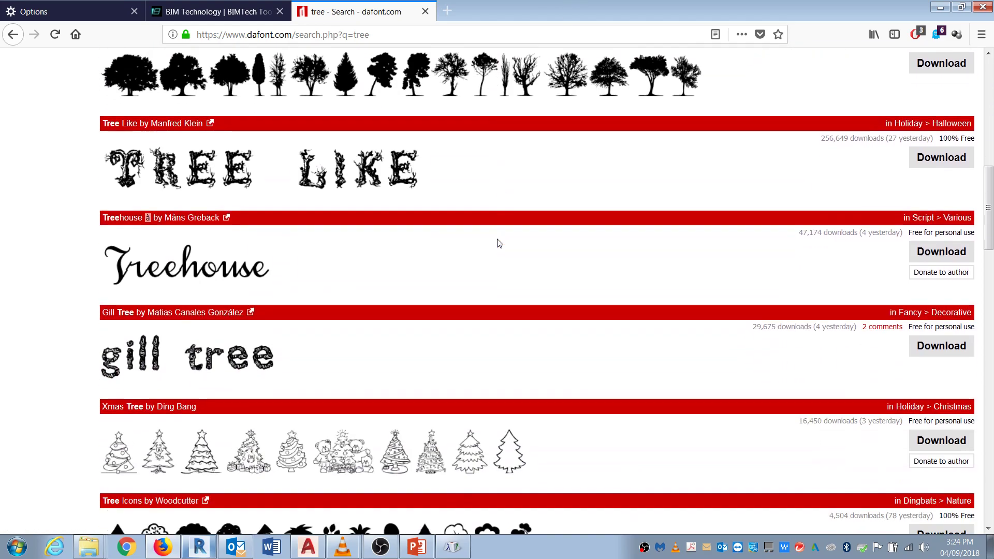
scroll(499, 243, down, 8)
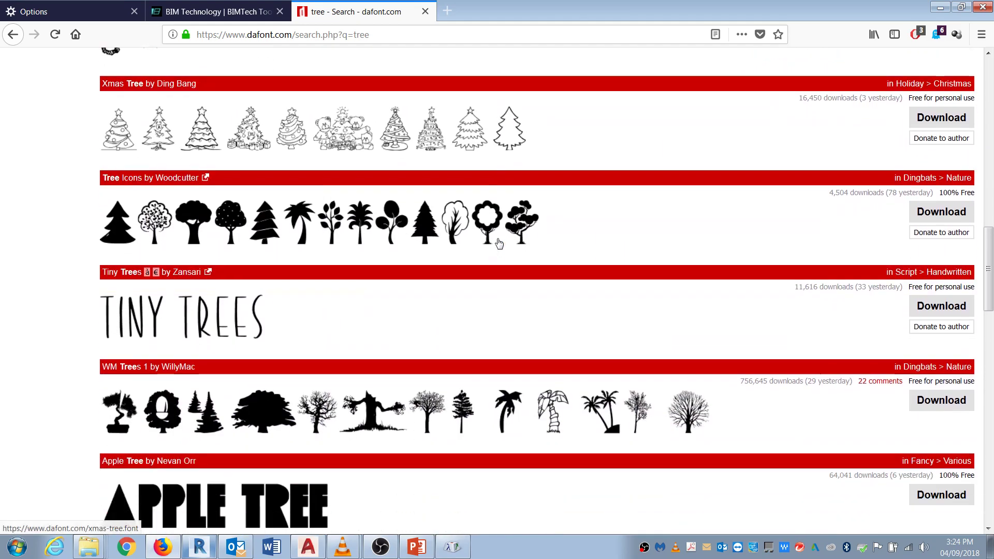
scroll(367, 249, down, 13)
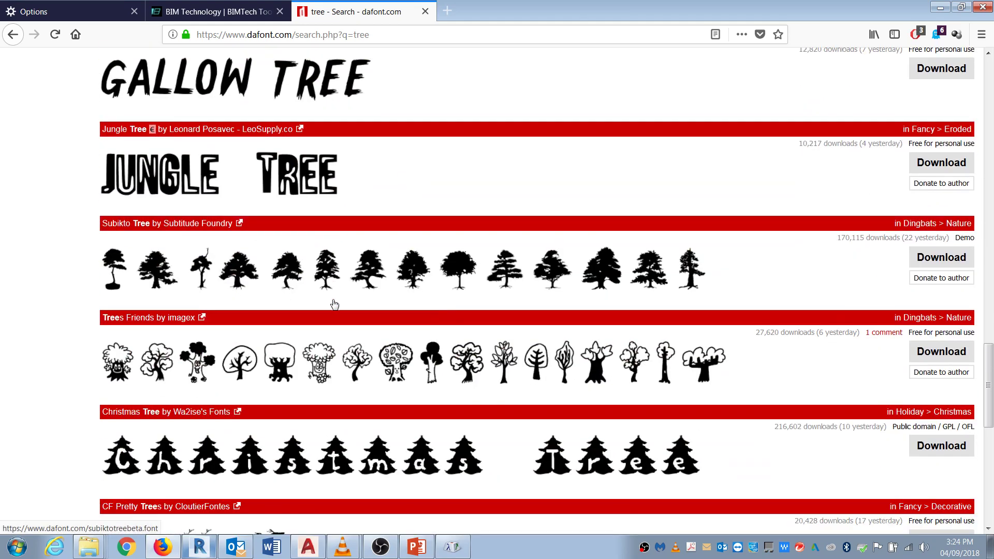
scroll(334, 305, down, 4)
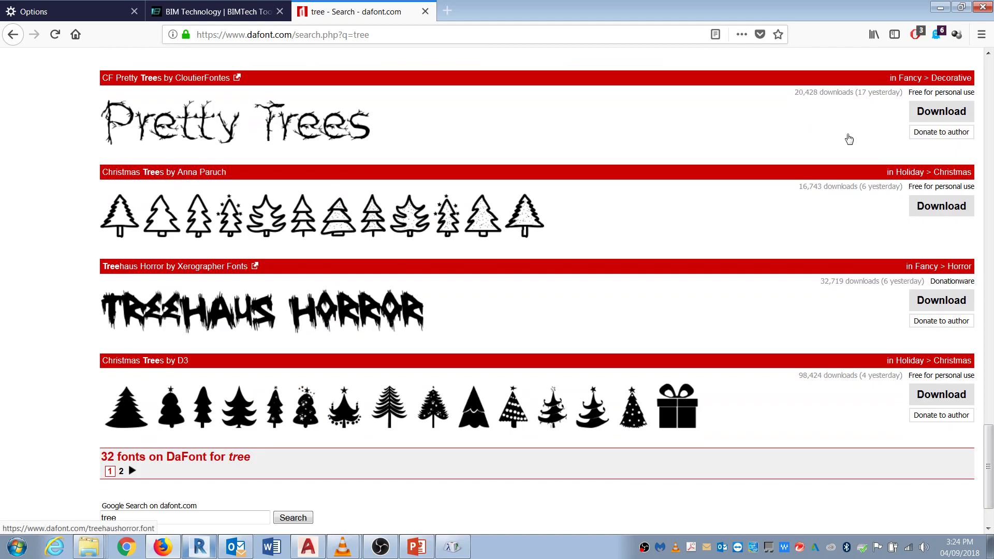
Step: Return to Revit and open the recent family file Generic Panel - Perforated Type A.rfa
click(942, 5)
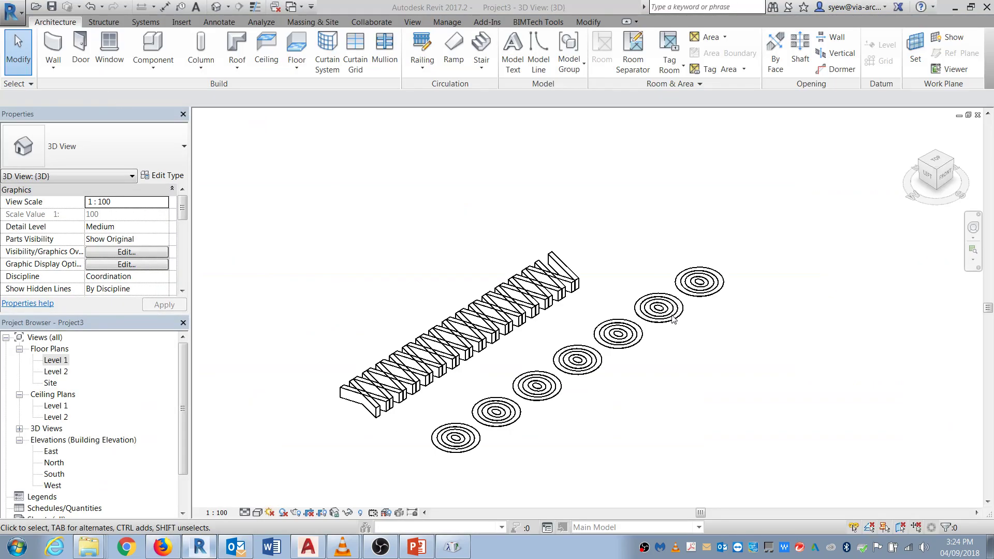
drag(678, 438, 298, 243)
click(291, 222)
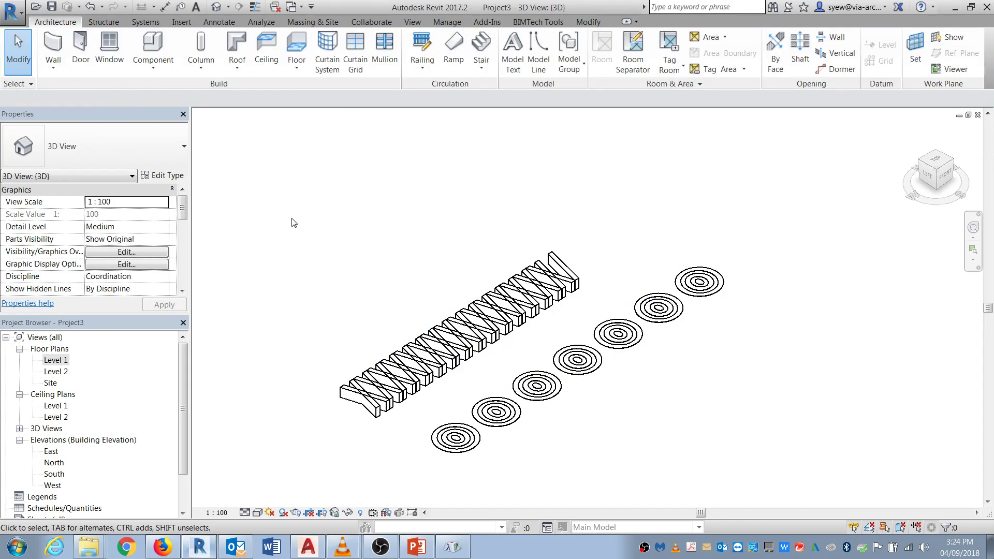
click(16, 14)
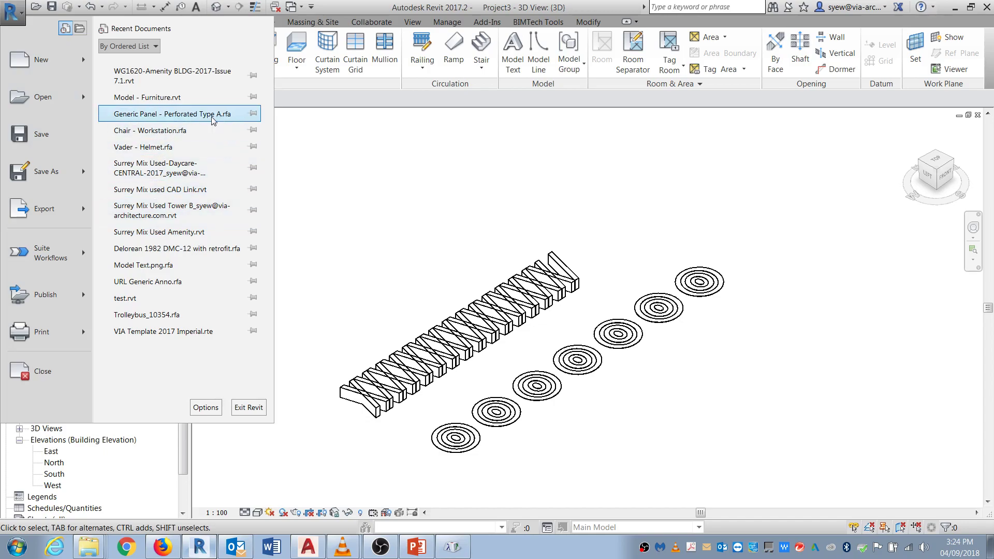
click(248, 115)
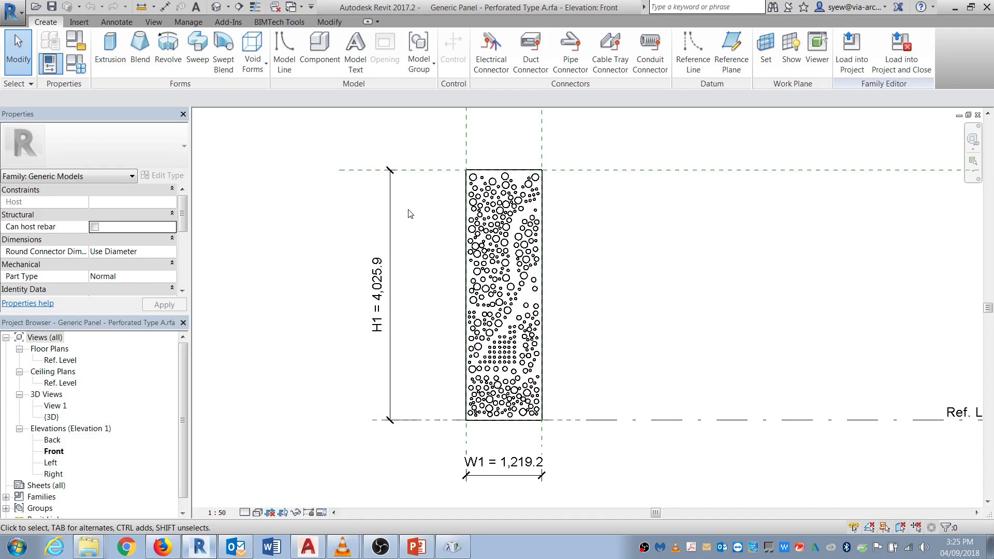
Step: Open the default 3D view of the perforated panel family with thin lines and show the whole panel
click(239, 7)
scroll(644, 278, up, 4)
key(t)
key(l)
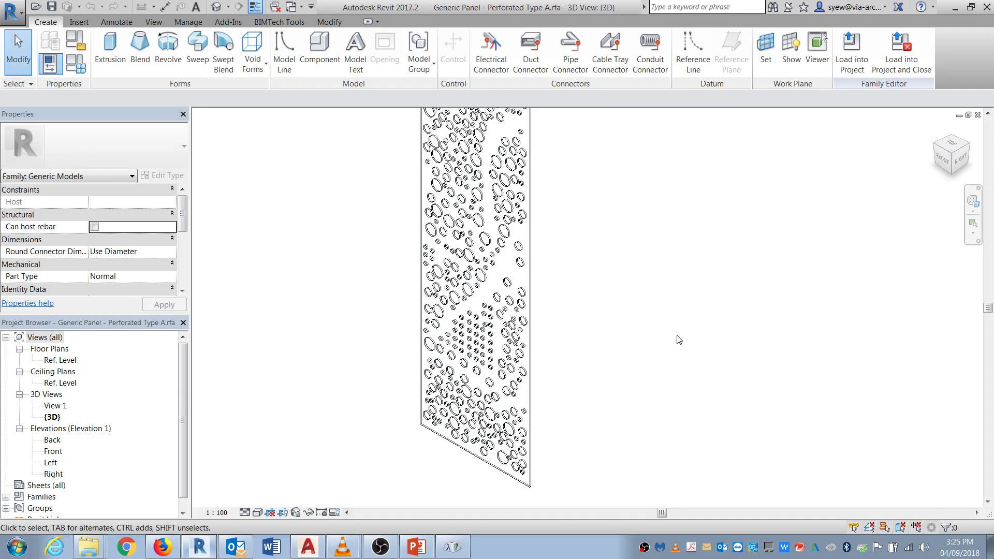
scroll(582, 425, down, 3)
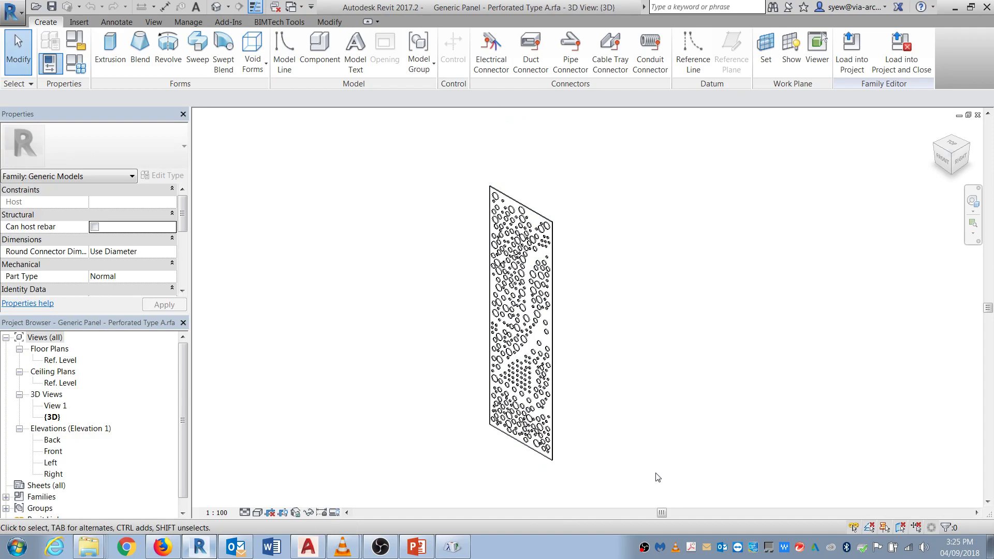
Step: Load the perforated panel family into Project3 and place one instance on the work plane in the Level 1 plan
click(851, 51)
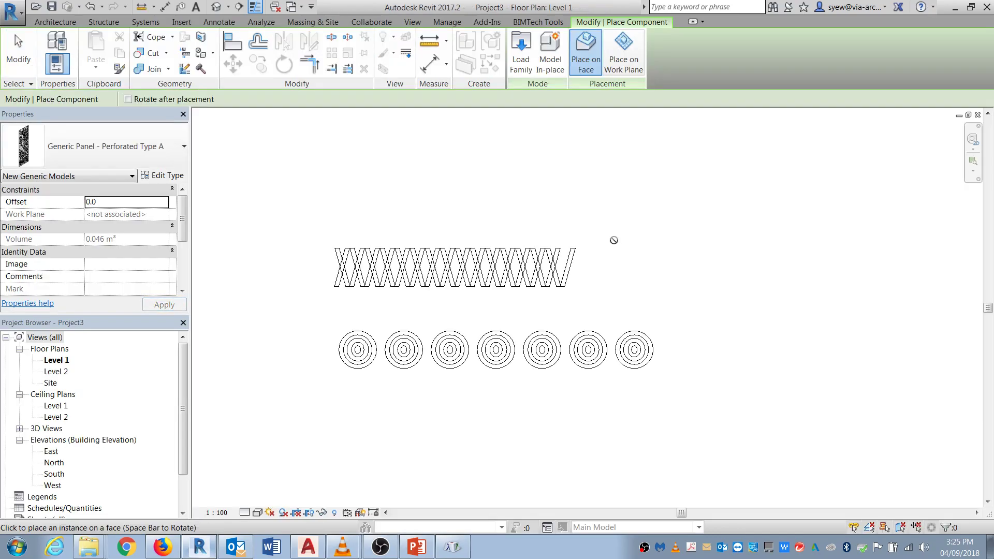
click(617, 55)
click(396, 187)
key(Escape)
Step: Delete the crossed-line and concentric-circle text patterns from the Level 1 plan
drag(715, 413, 277, 279)
key(Delete)
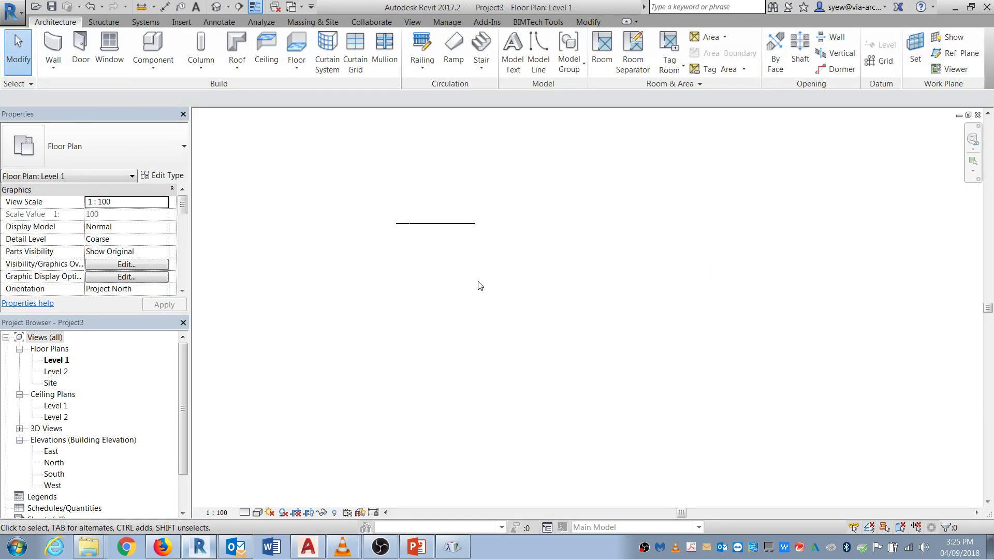
scroll(629, 164, up, 1)
middle_drag(667, 261, 914, 267)
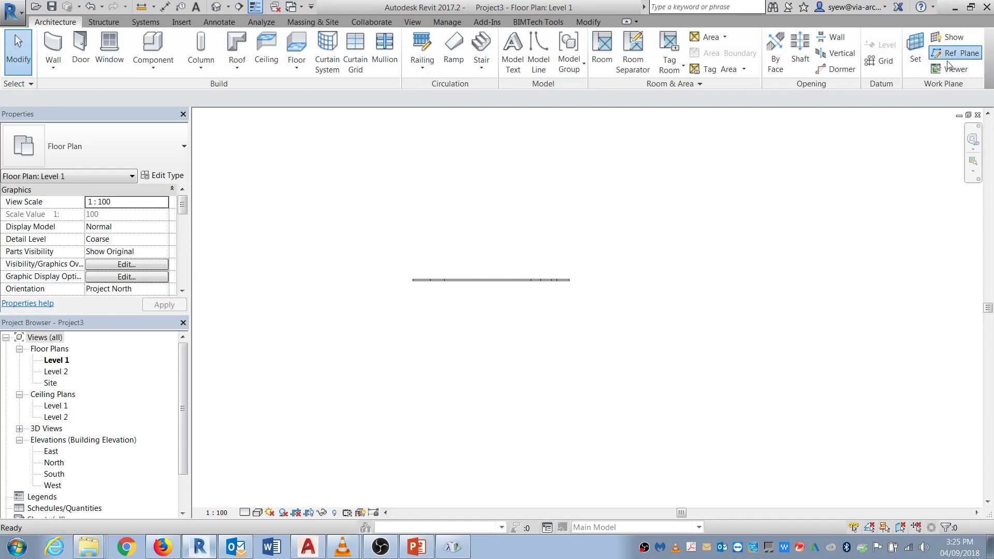
Step: Draw a horizontal reference plane along the panel's upper edge in plan, from its left corner to well past its right end
click(952, 54)
scroll(469, 308, up, 1)
click(393, 271)
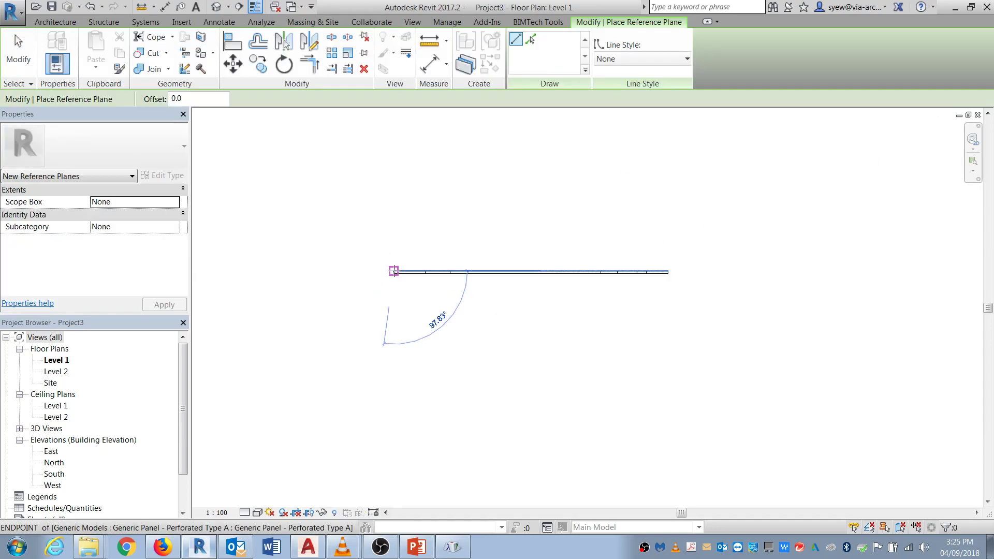
click(876, 271)
key(Escape)
key(Escape)
Step: Name the new reference plane Face
click(742, 273)
click(852, 276)
text(Fa)
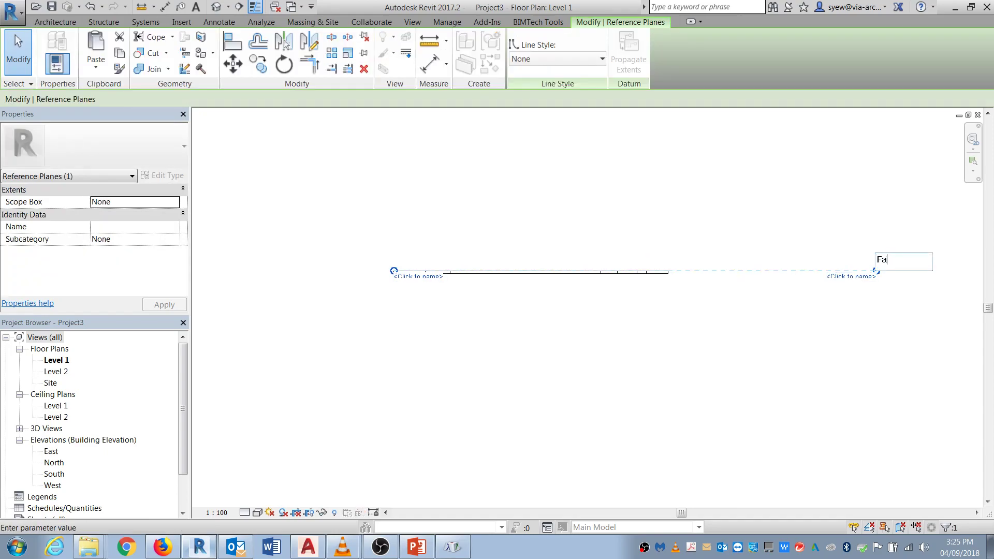
text(ce)
key(Return)
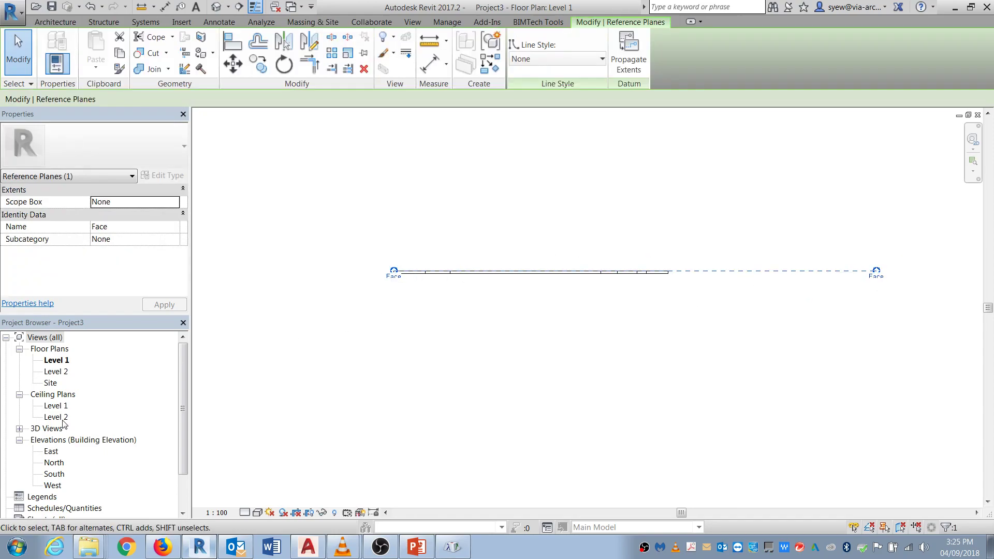
Step: Open the North elevation and check the placed perforated panel between Level 1 and Level 2
double_click(56, 463)
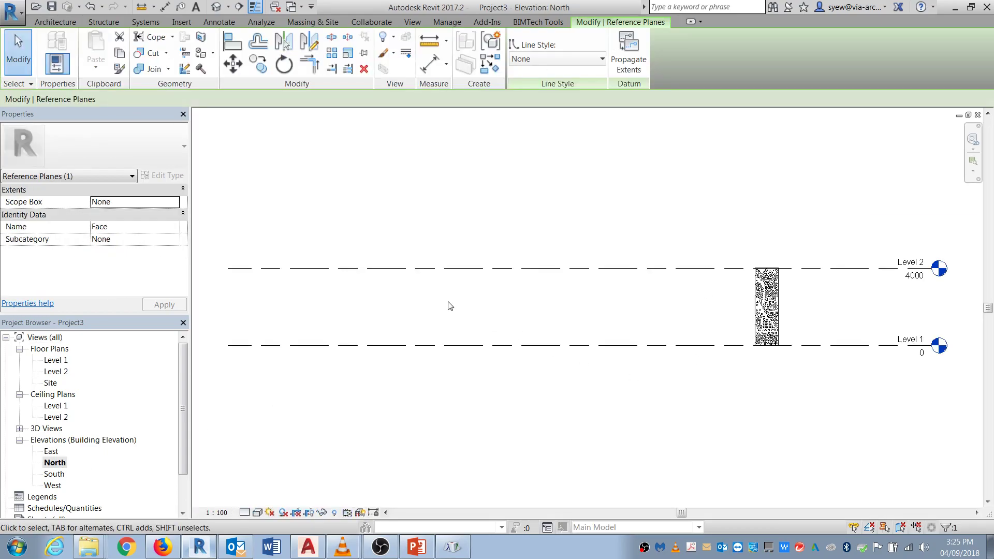
scroll(888, 309, up, 3)
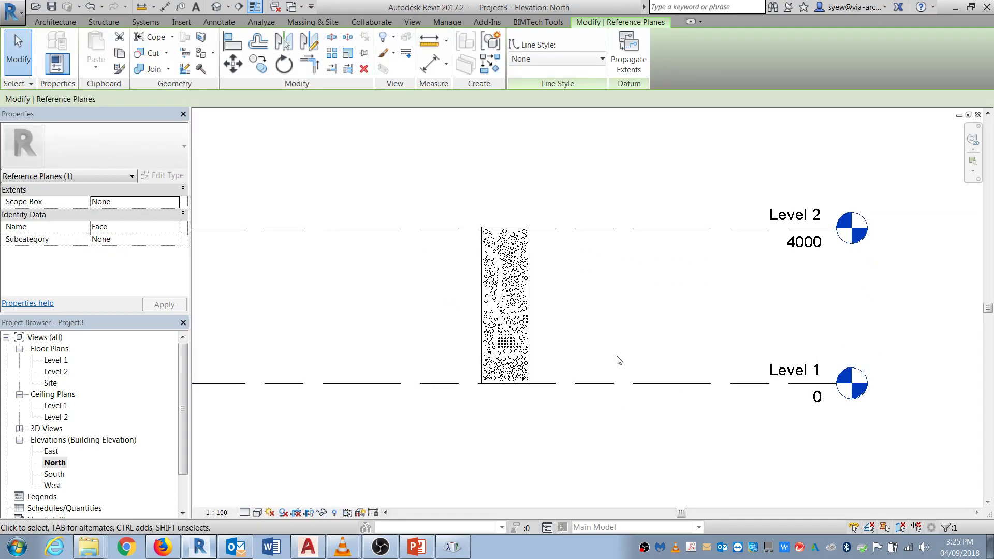
click(515, 300)
scroll(575, 369, up, 2)
scroll(575, 435, down, 2)
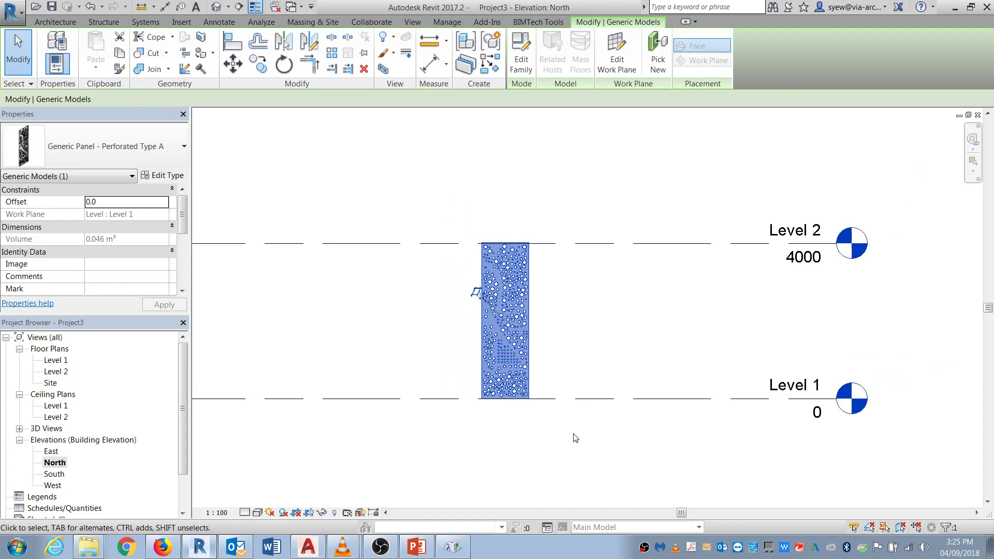
click(575, 437)
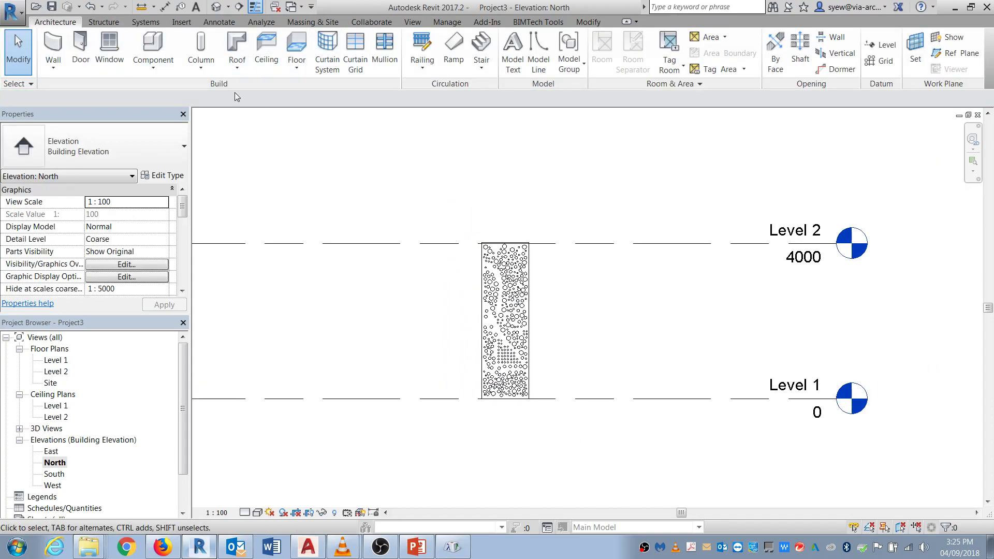
Step: Start a filled region and draw two arcs from below the panel across it up to the left above Level 2
click(220, 22)
click(314, 53)
click(306, 78)
click(545, 53)
click(502, 434)
click(454, 271)
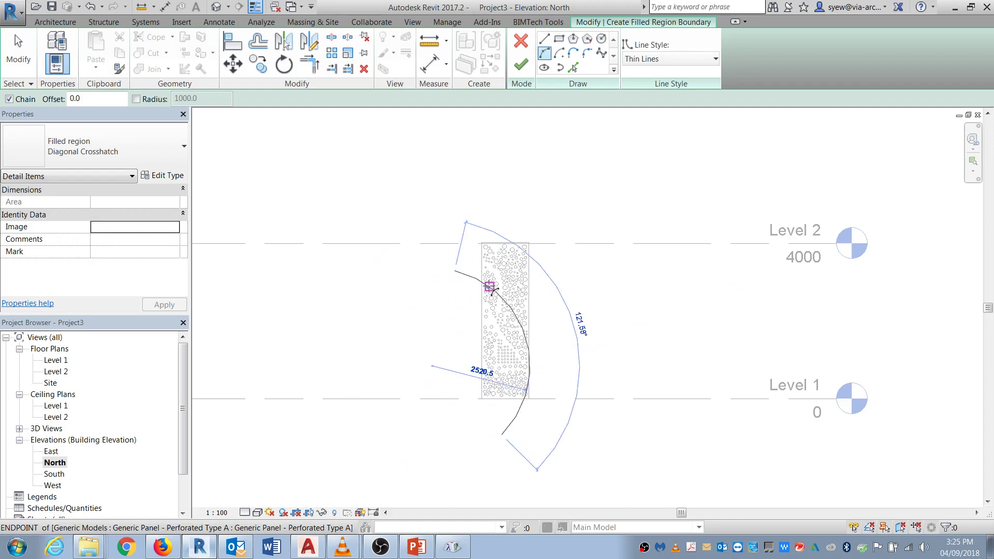
click(470, 292)
click(321, 160)
click(354, 181)
key(Escape)
Step: Extend the left side of the region boundary upward with a third arc bulging to the left
middle_drag(311, 153, 422, 244)
scroll(434, 251, down, 1)
click(434, 251)
click(433, 136)
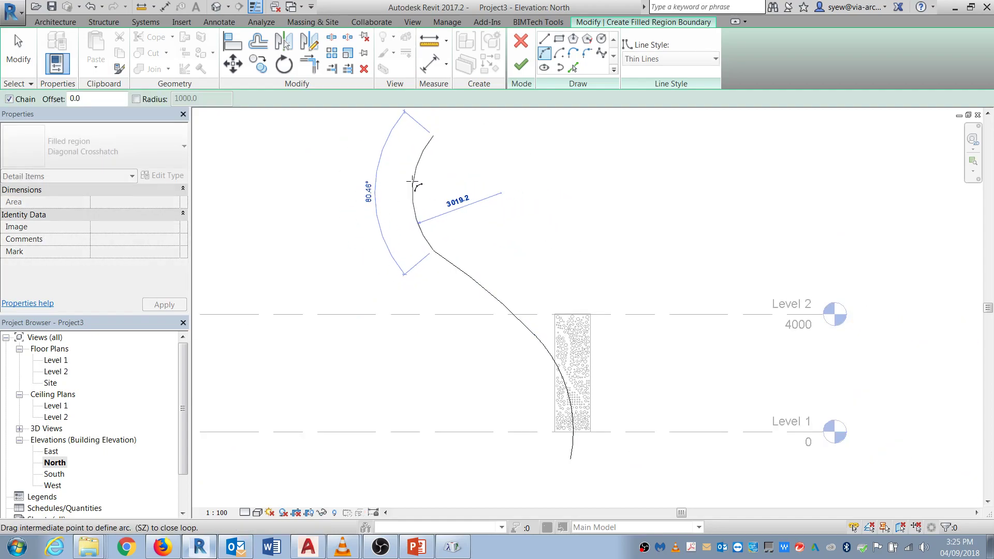
click(406, 182)
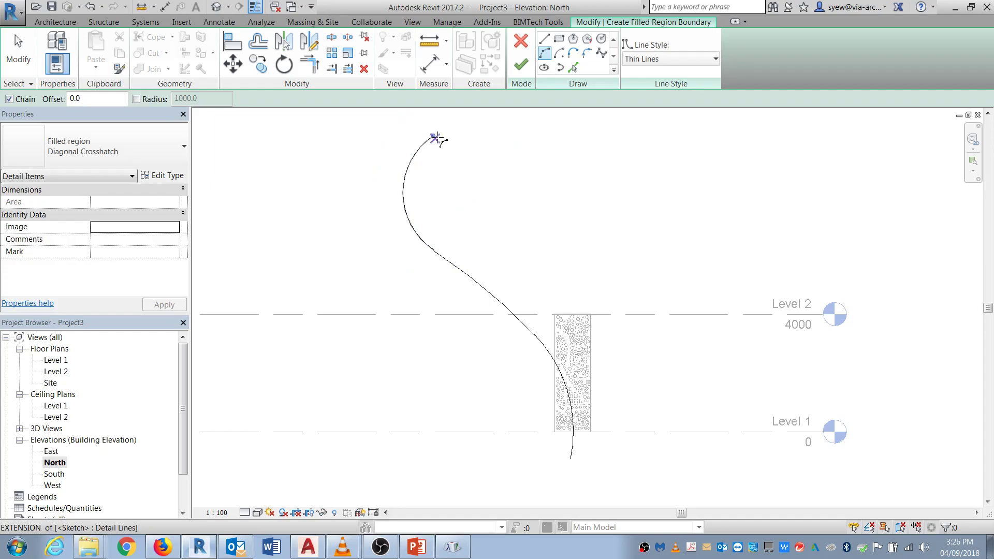
Step: Draw two arcs for the right side of the boundary, starting level with the left side's top end and curving down above the panel
click(473, 134)
click(451, 203)
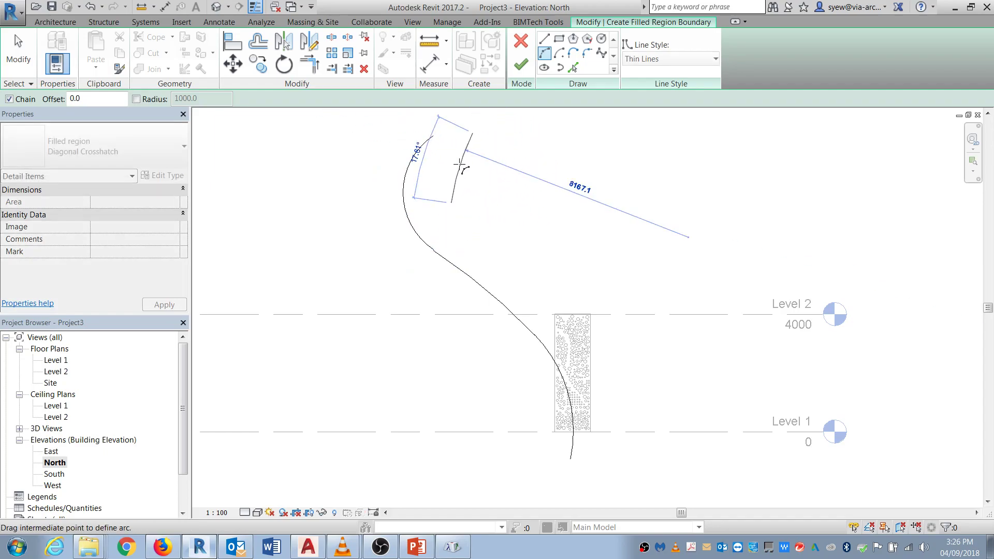
click(453, 165)
click(451, 203)
click(570, 261)
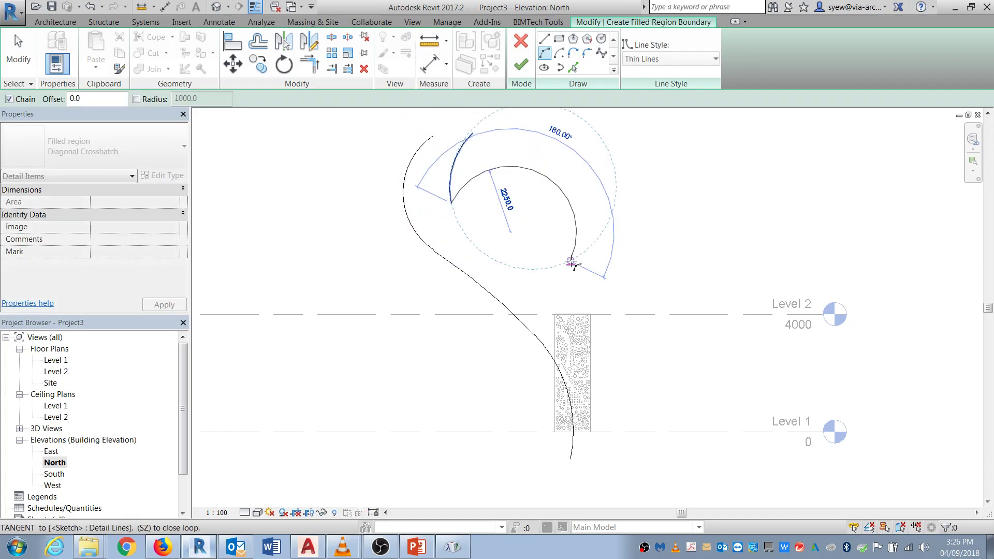
click(490, 260)
key(Escape)
click(569, 261)
click(647, 224)
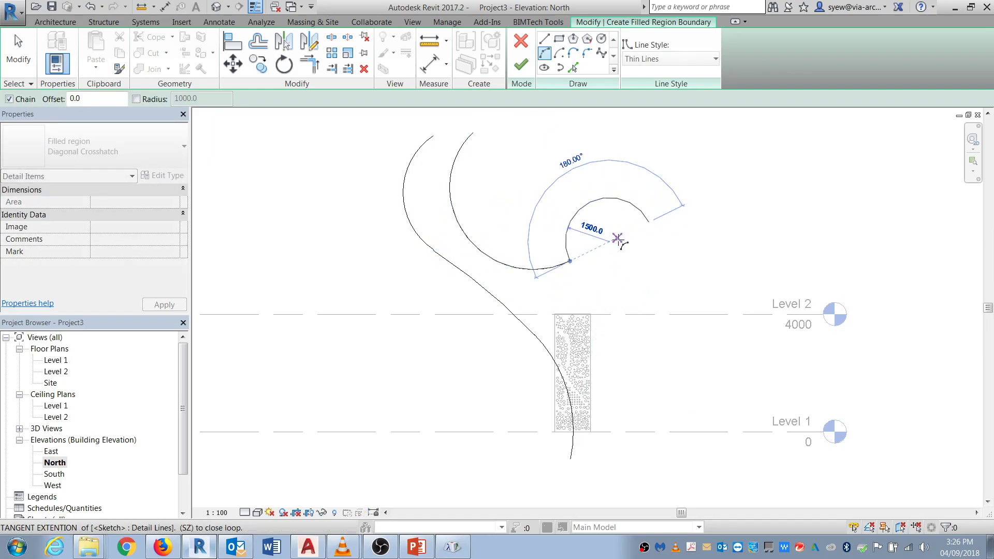
key(Escape)
key(Escape)
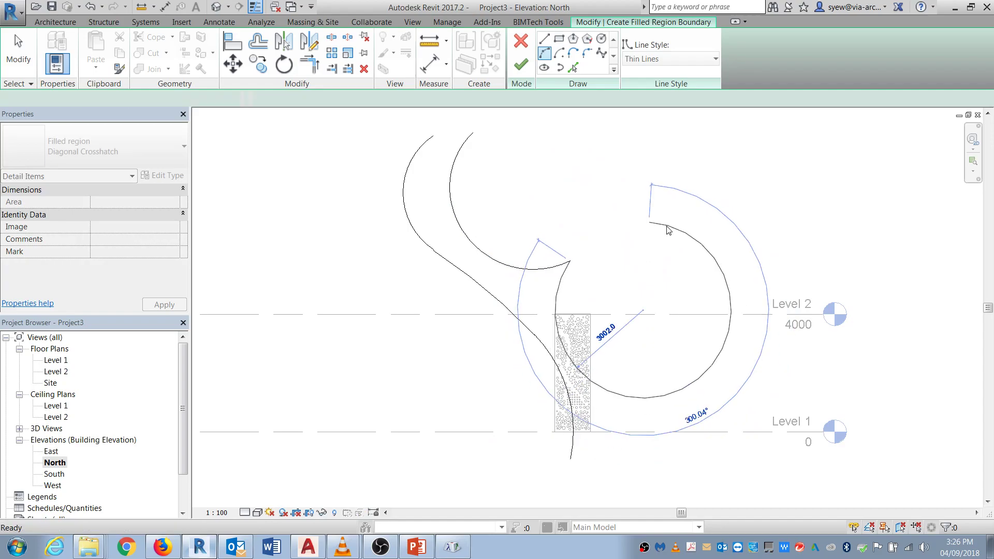
Step: Continue the right side of the boundary with three connected arcs, bulging outward at Level 2 and ending just below Level 1
click(575, 260)
click(672, 266)
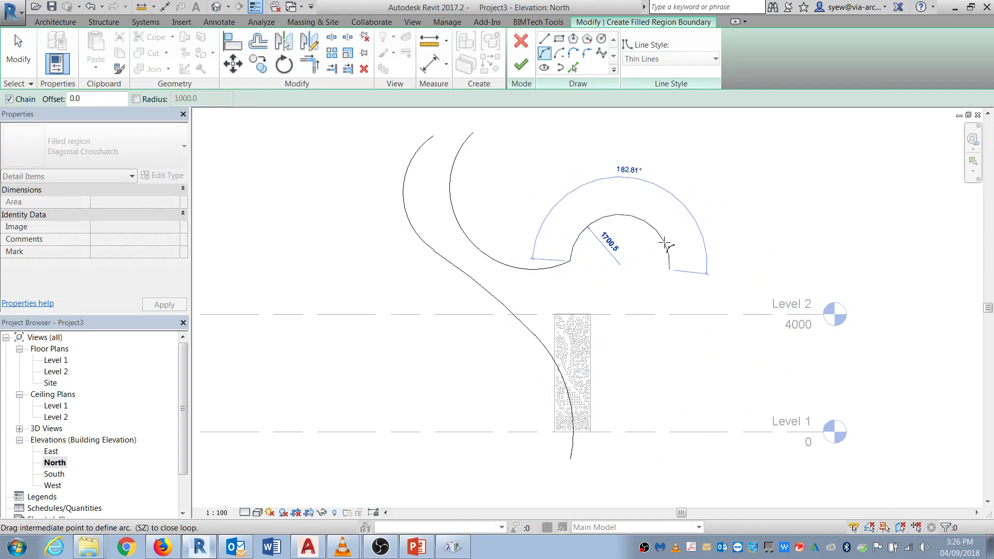
click(623, 254)
click(669, 270)
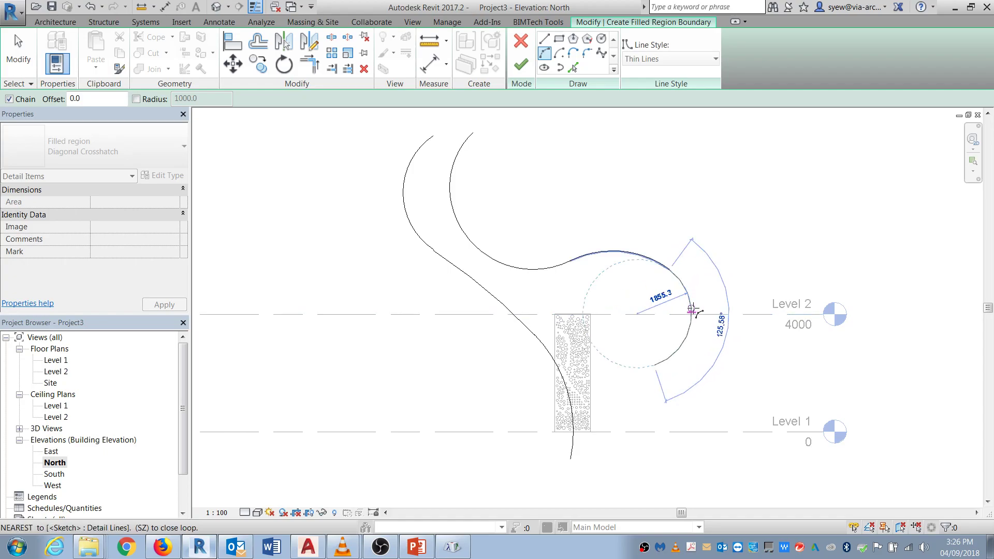
click(655, 364)
click(627, 449)
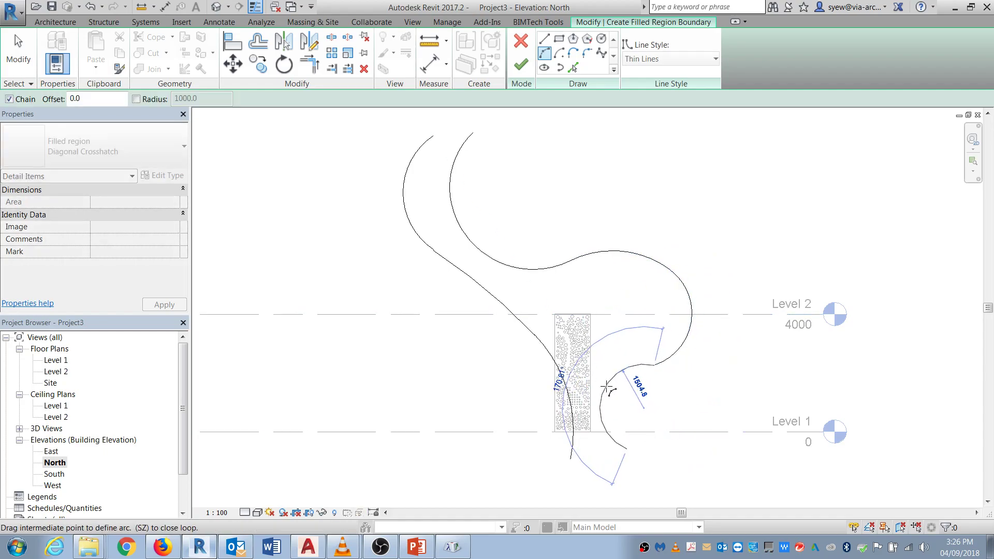
click(620, 397)
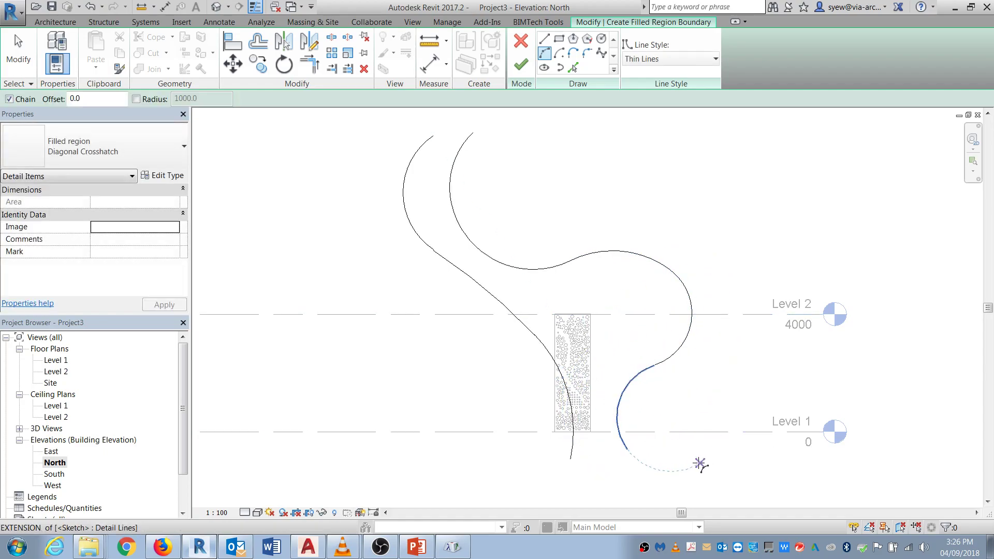
Step: Close the region boundary with straight horizontal lines across its top and bottom ends
middle_drag(633, 478, 618, 463)
click(547, 40)
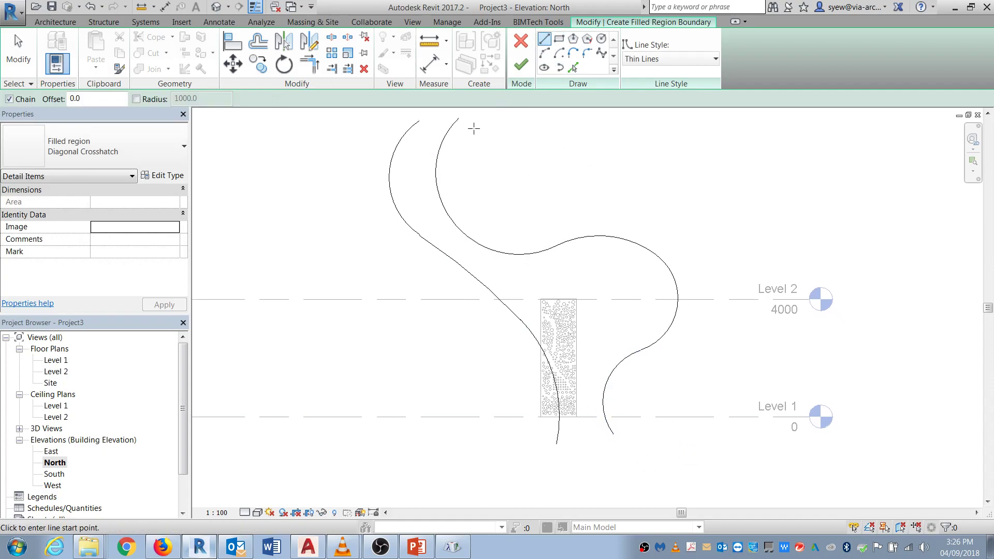
click(460, 119)
click(420, 120)
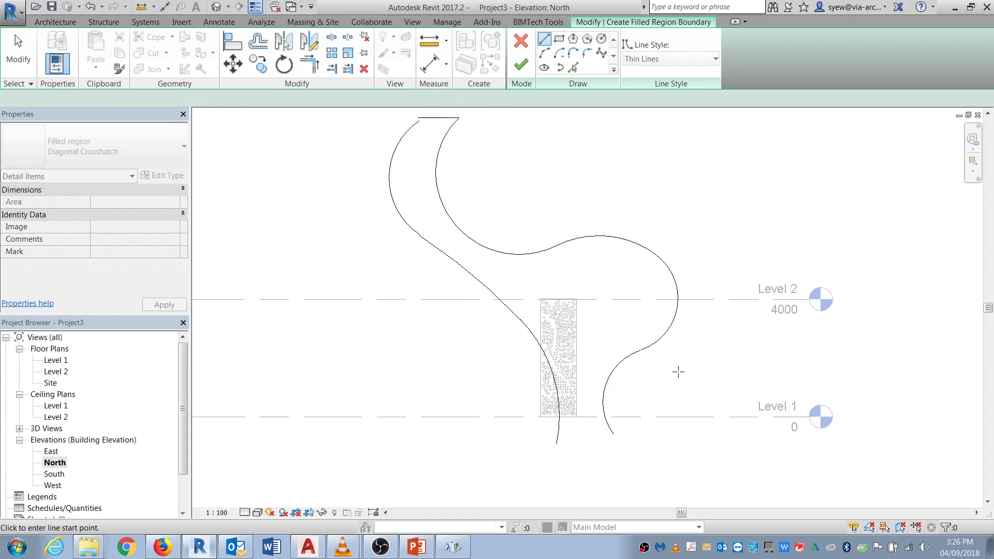
click(542, 435)
key(Escape)
key(Escape)
Step: Trim the boundary's bottom-left and top-left corners and finish the Diagonal Crosshatch filled region
key(t)
key(r)
click(564, 434)
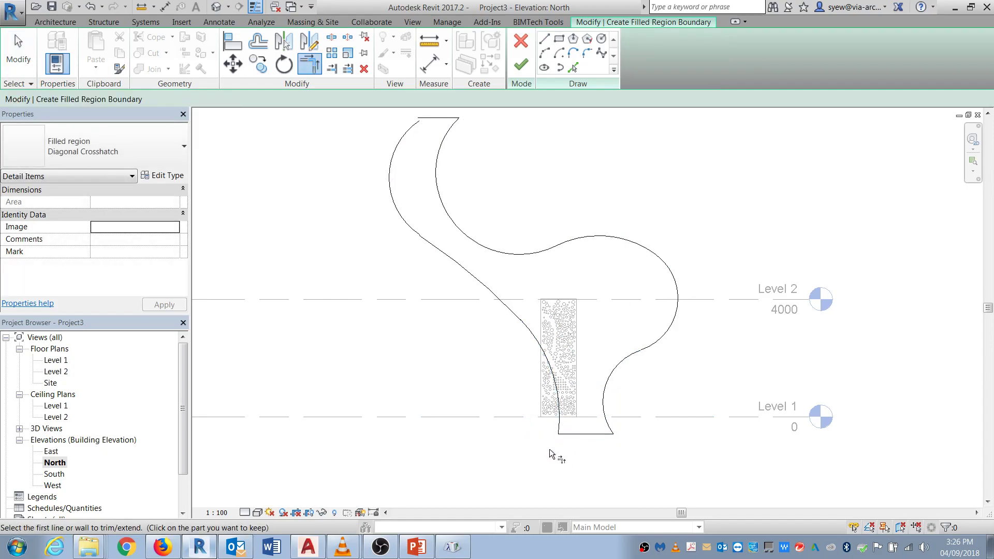
key(Escape)
key(t)
key(r)
click(408, 141)
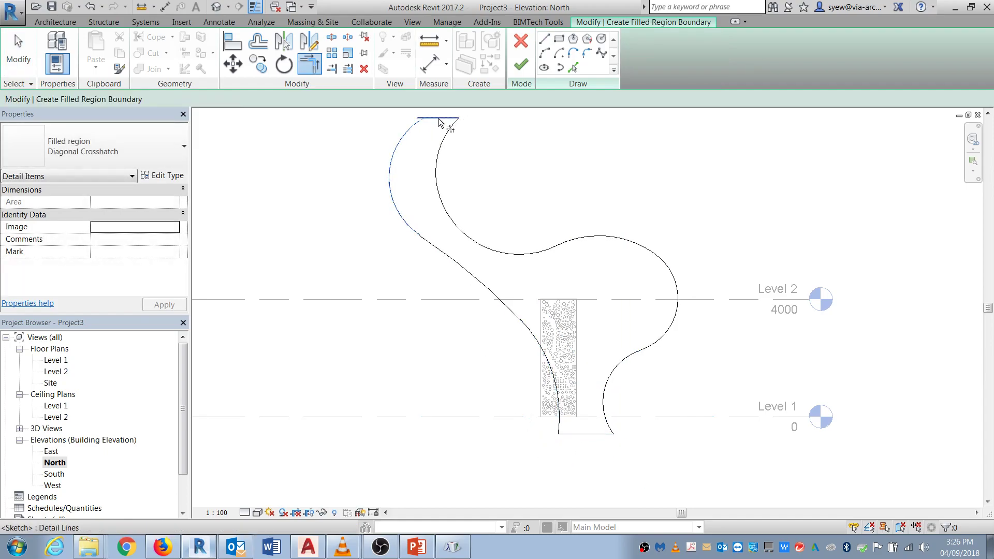
key(Escape)
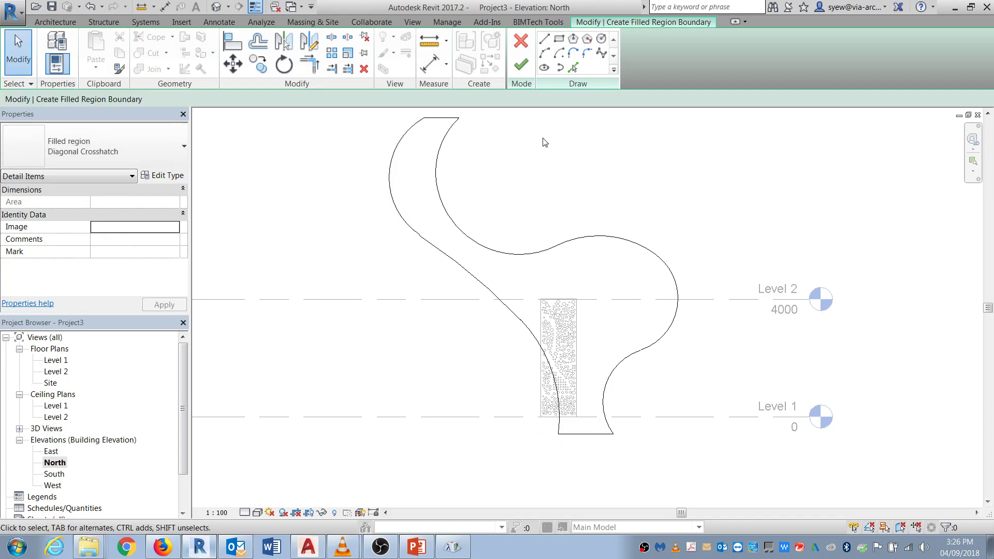
click(521, 64)
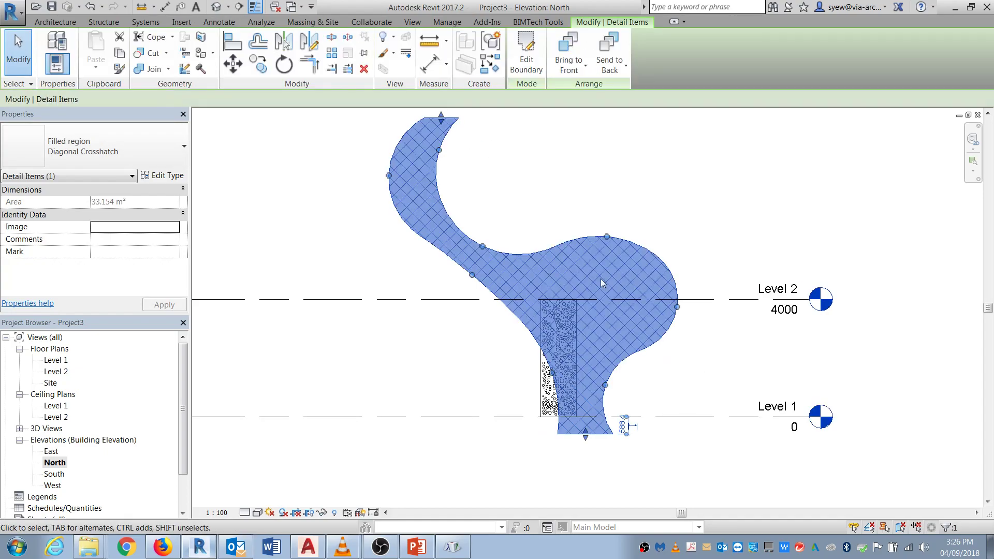
Step: Override the filled region's surface transparency by element in the North elevation
right_click(570, 239)
mouse_move(645, 308)
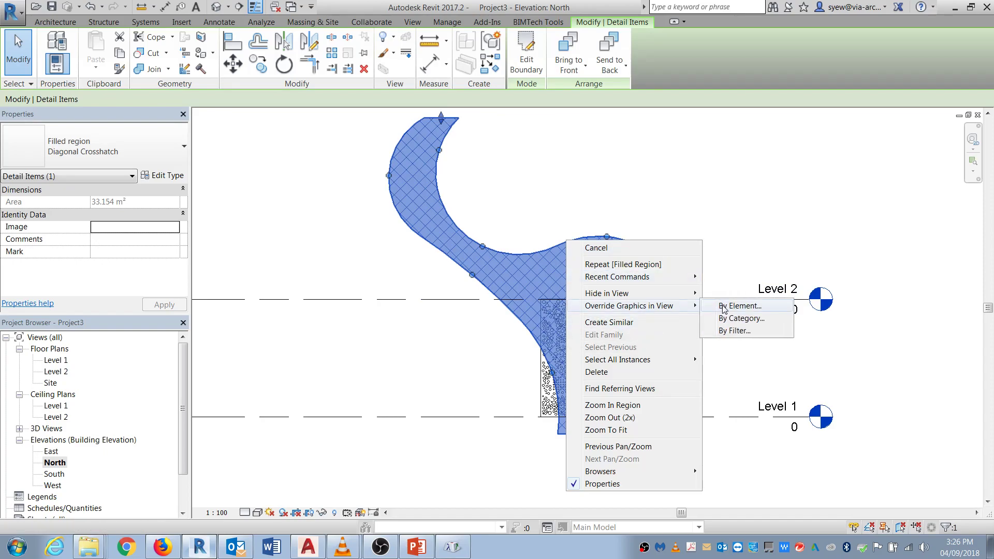
click(740, 309)
click(402, 286)
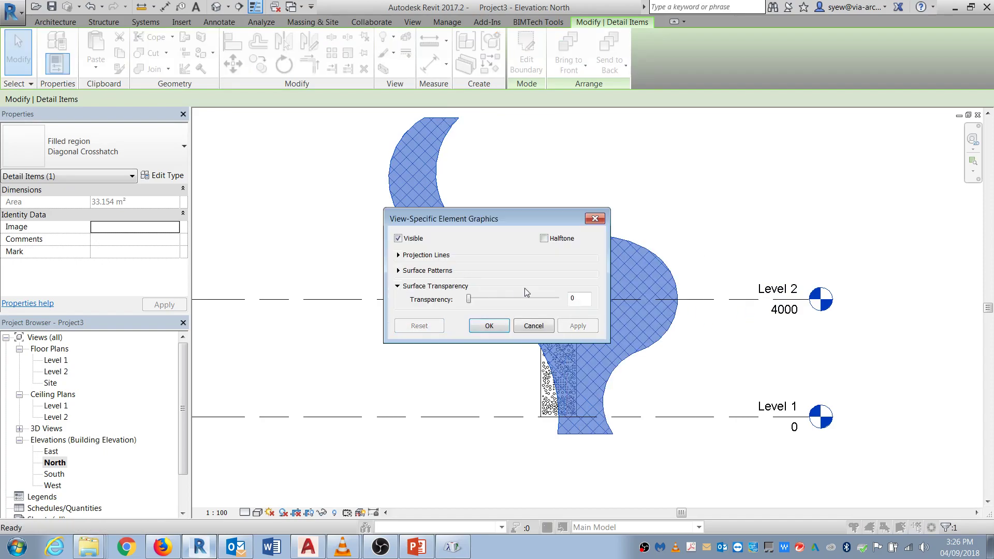
click(489, 326)
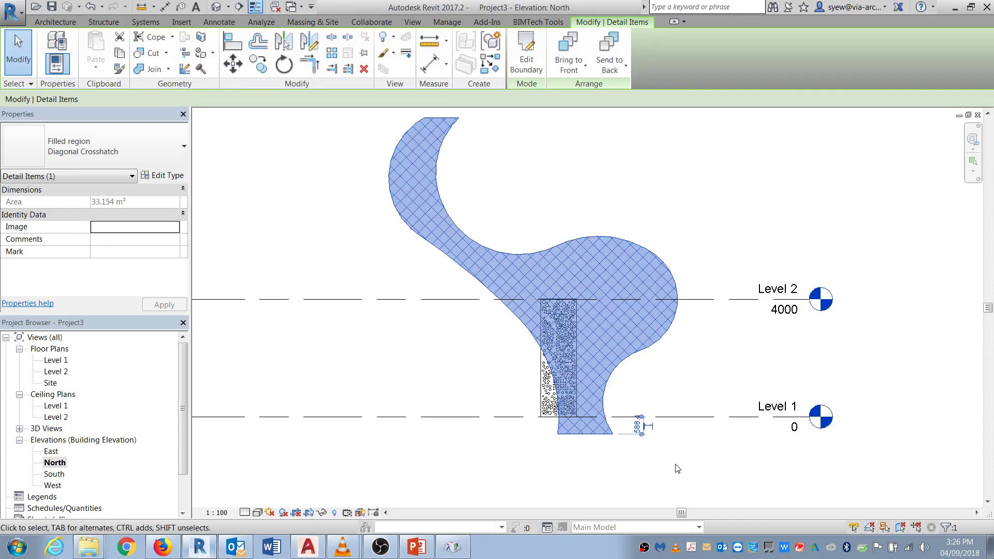
click(676, 466)
Step: Copy the perforated panel one panel width to the right, directly against the original
scroll(591, 394, up, 2)
click(514, 430)
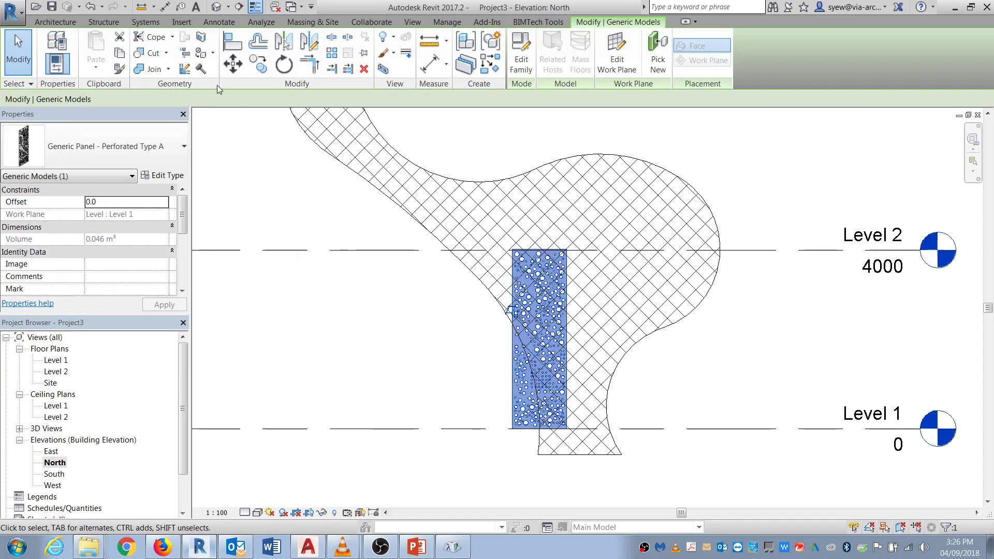
click(262, 70)
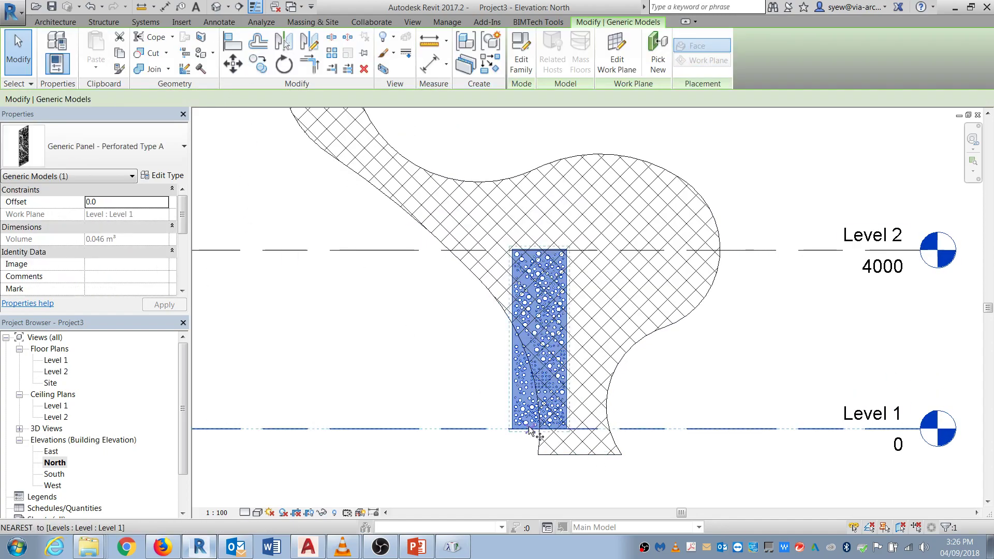
click(567, 429)
click(621, 430)
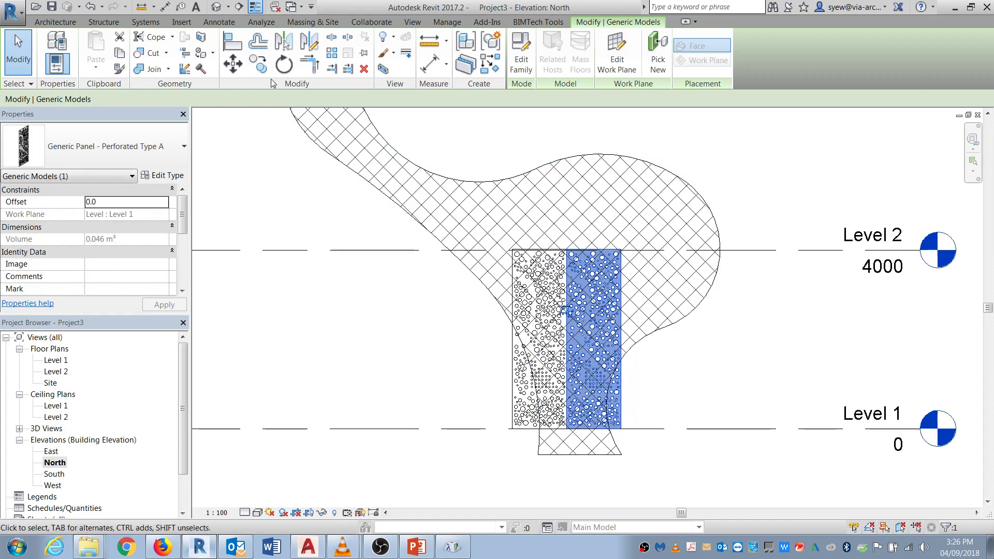
Step: Copy the perforated panel twice more to the right, edge to edge, to make a row of four panels
click(567, 430)
click(621, 429)
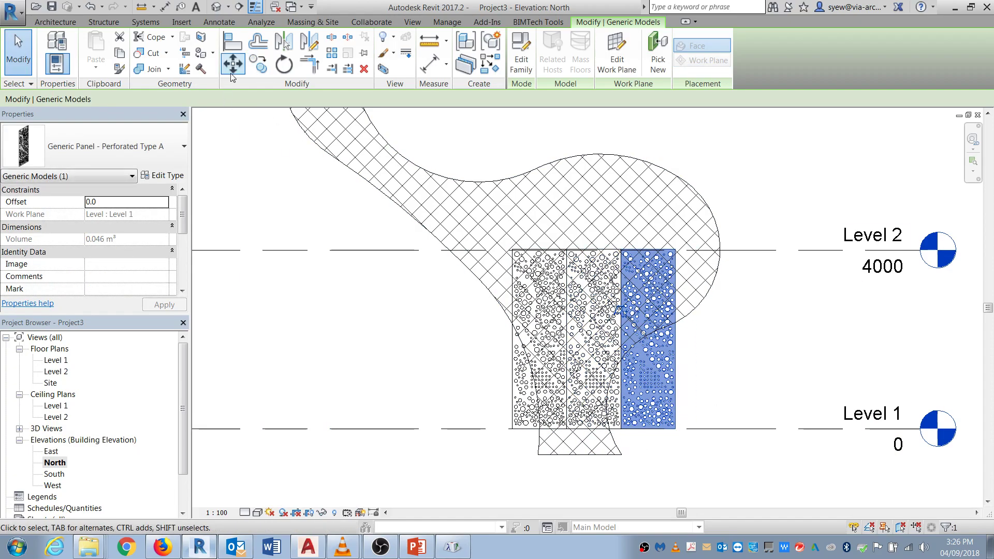
click(261, 68)
click(676, 429)
click(730, 430)
click(704, 408)
Step: Copy the row's leftmost panel one panel width to the left, directly against the original
click(507, 421)
click(521, 419)
click(259, 64)
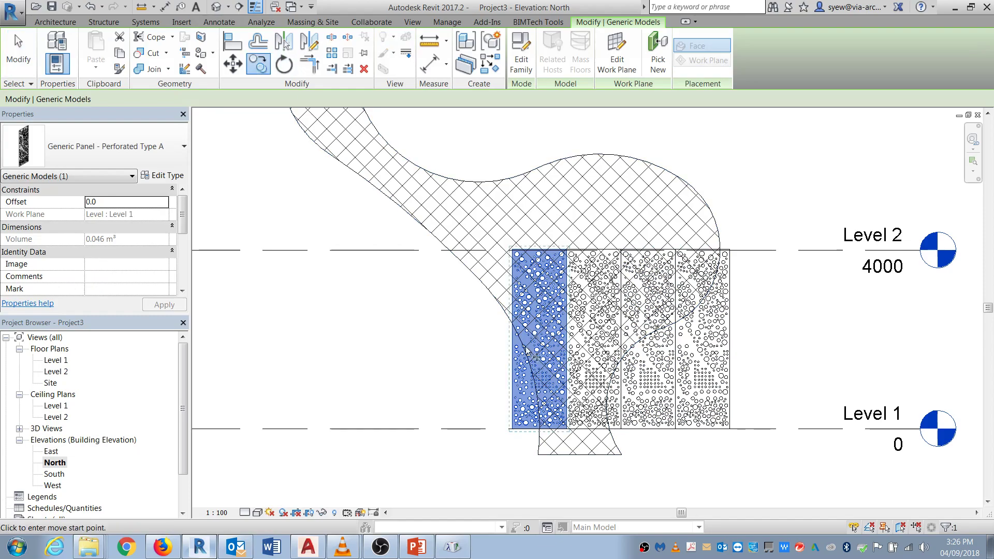
scroll(570, 430, up, 2)
scroll(569, 428, up, 1)
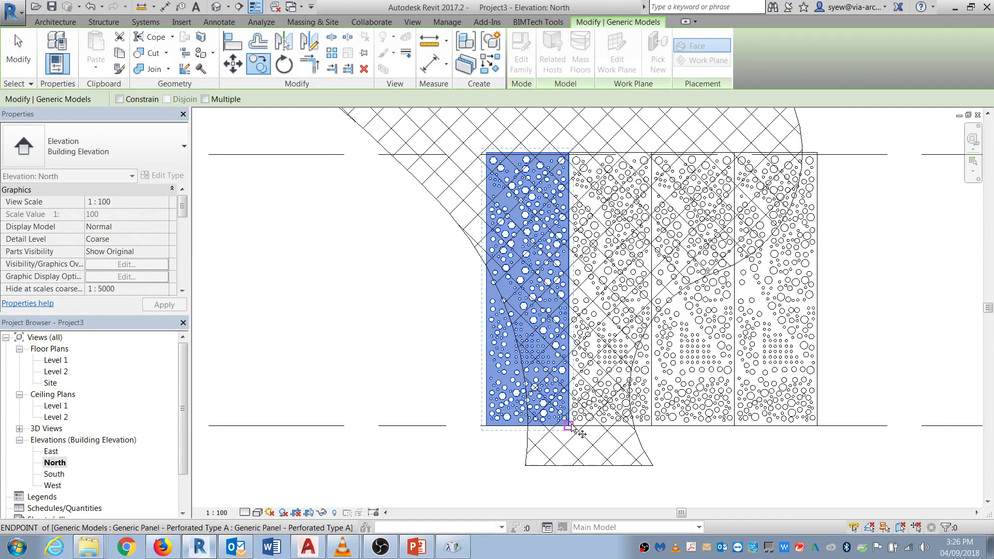
click(497, 425)
click(437, 471)
scroll(446, 475, down, 3)
Step: Copy all five panels one panel height up to form a second row above Level 2
click(655, 411)
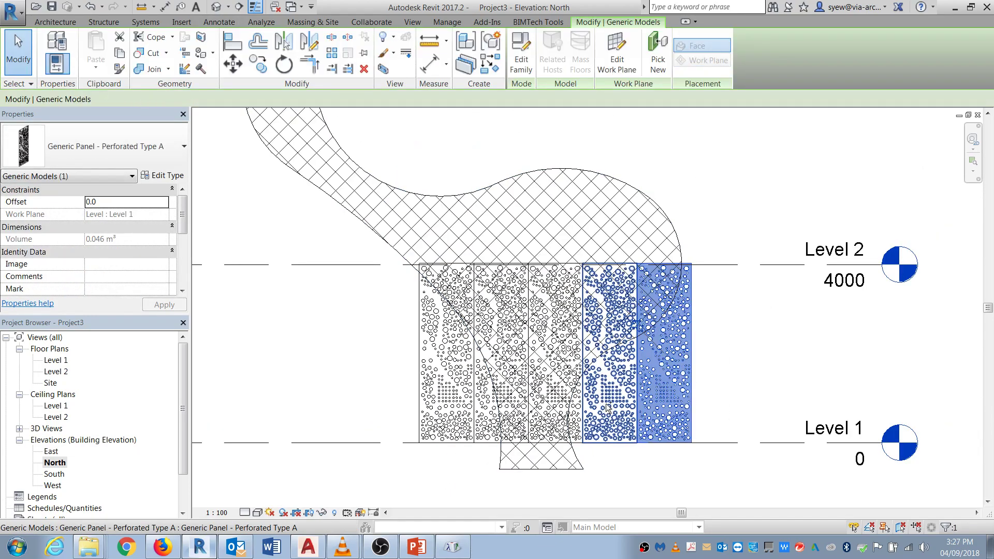
ctrl+click(612, 402)
ctrl+click(567, 393)
ctrl+click(505, 397)
ctrl+click(448, 398)
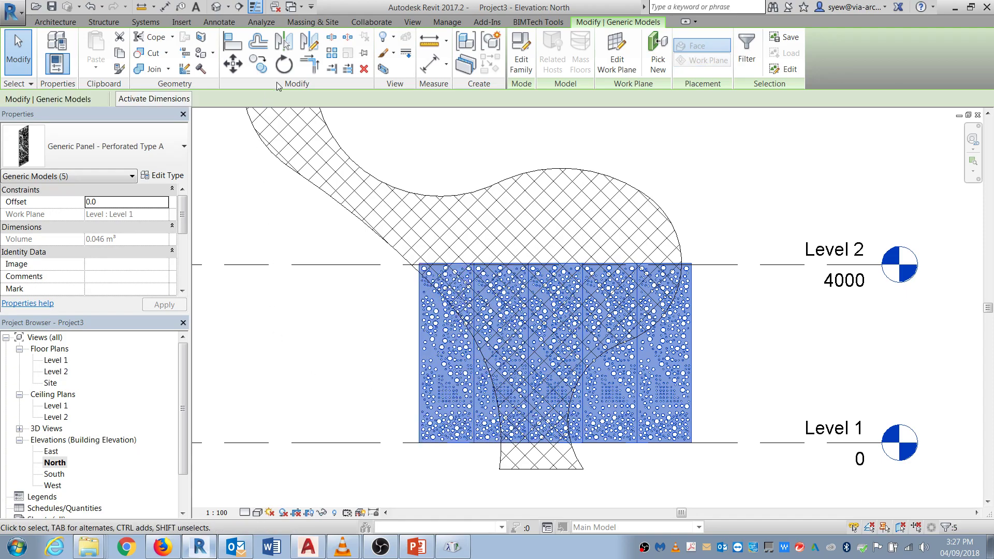
click(262, 68)
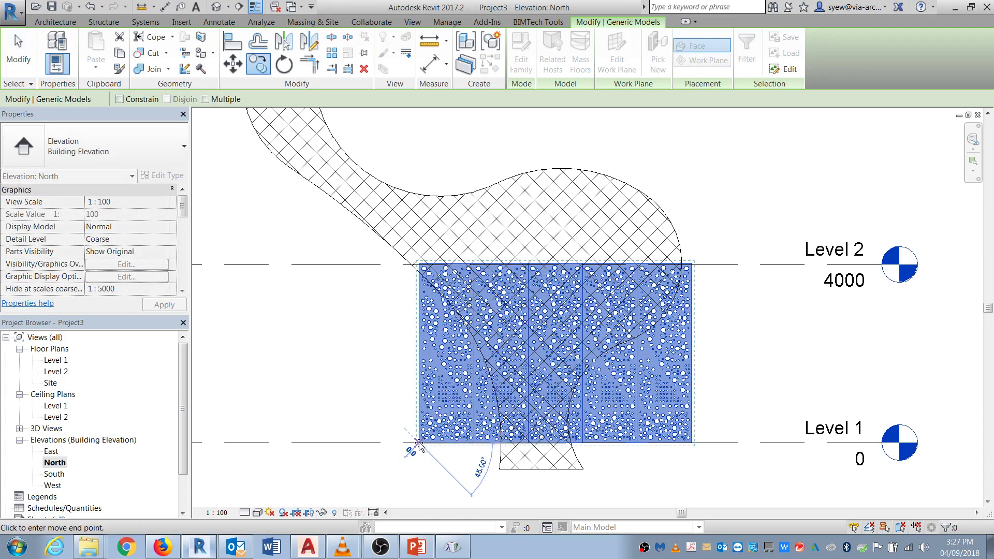
click(420, 264)
scroll(492, 494, down, 2)
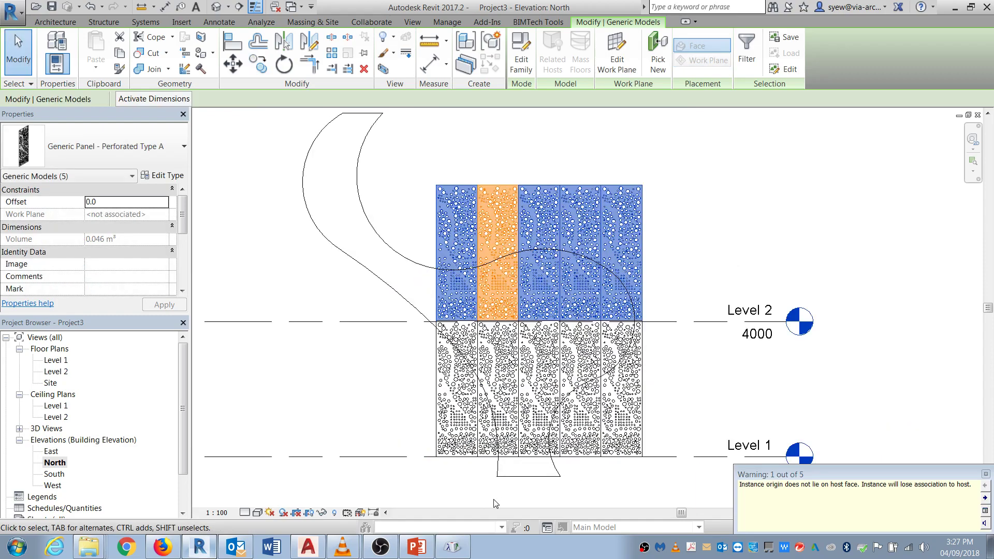
click(413, 255)
Step: Copy the two leftmost panels of the upper row two panel widths to the left
scroll(433, 243, up, 3)
click(471, 154)
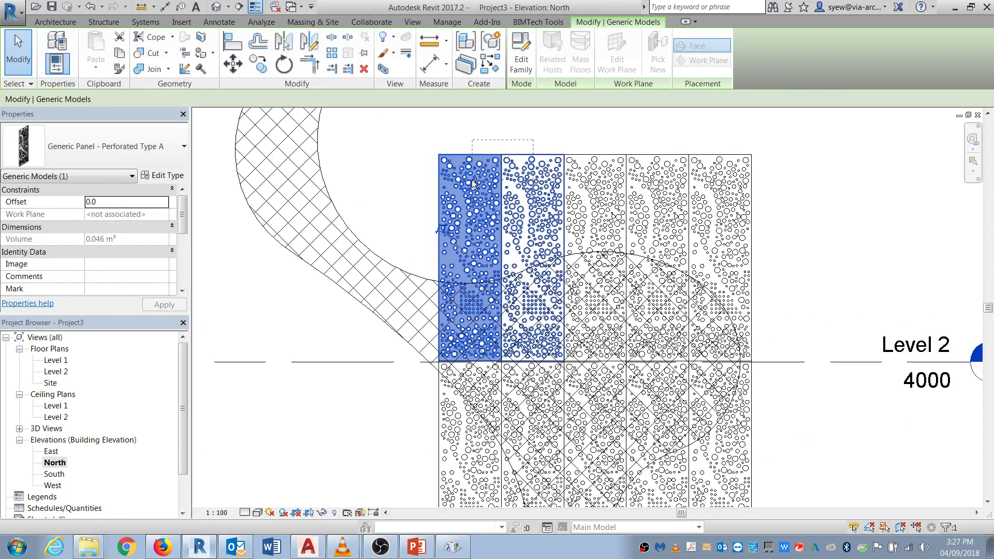
ctrl+click(541, 154)
click(269, 66)
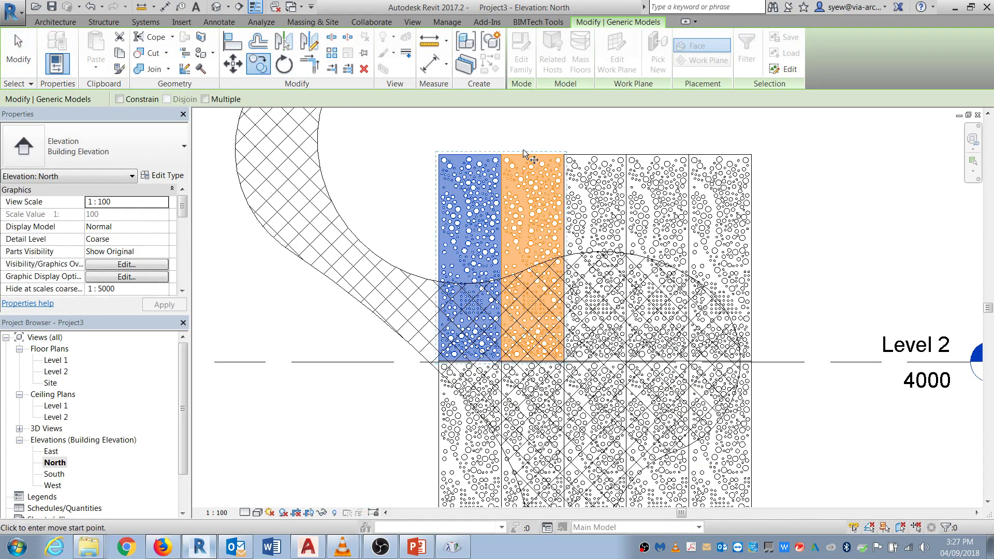
click(563, 155)
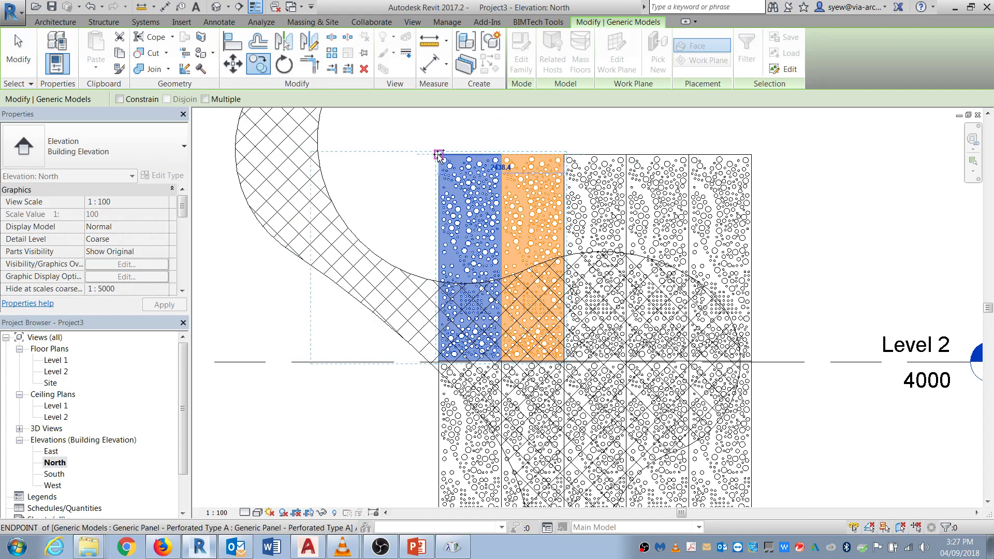
click(439, 154)
middle_drag(346, 153, 450, 197)
key(Escape)
Step: Copy the upper row's leftmost panel twice further left, one panel width each time
click(439, 171)
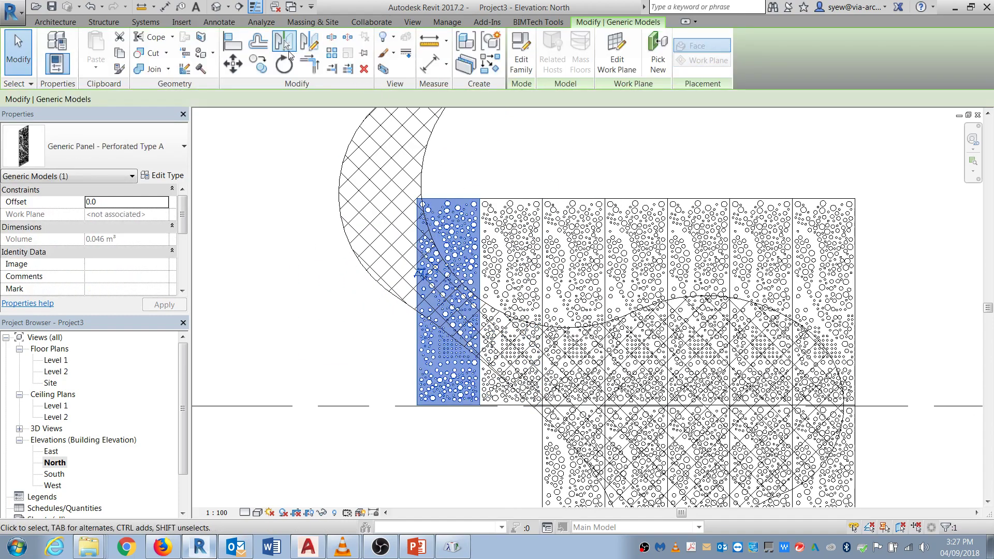
click(257, 70)
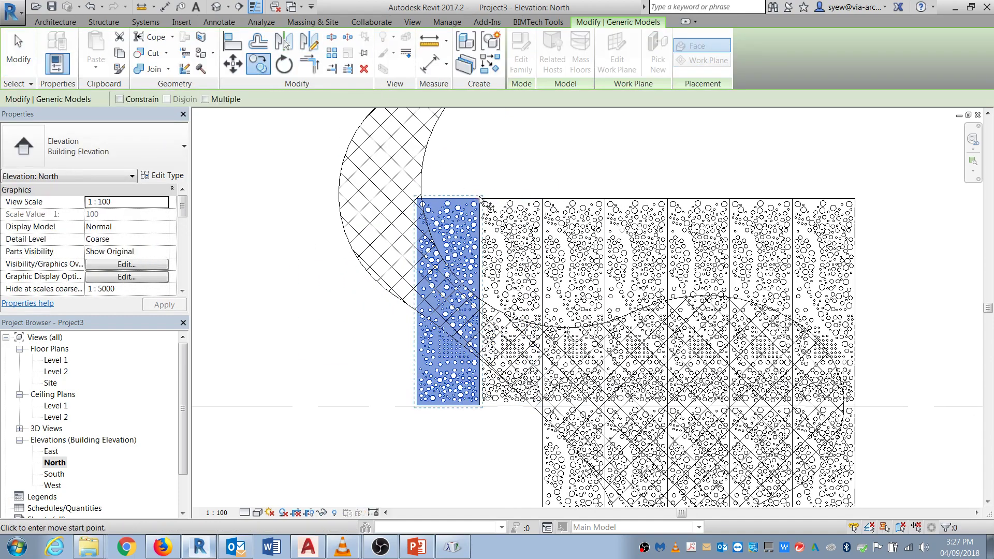
click(417, 199)
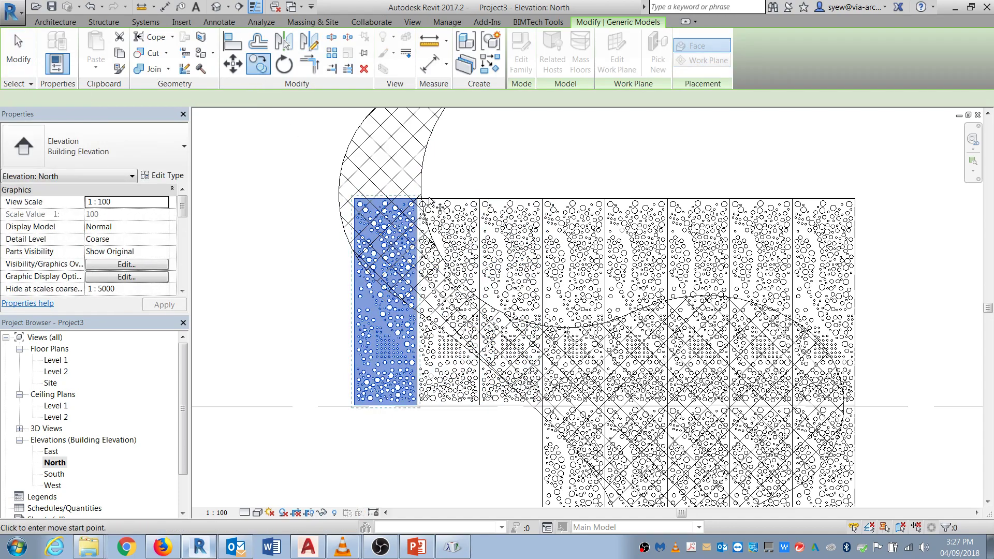
click(354, 200)
key(Escape)
key(Escape)
Step: Copy the three leftmost panels of the upper row one panel height up to cover the region's top end
click(384, 357)
ctrl+click(333, 352)
ctrl+click(441, 347)
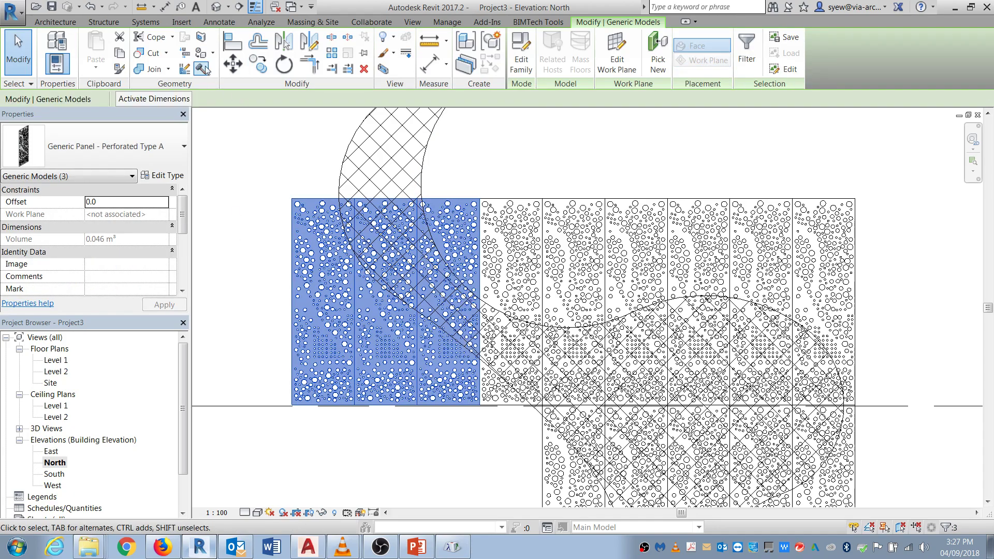
click(260, 70)
click(292, 406)
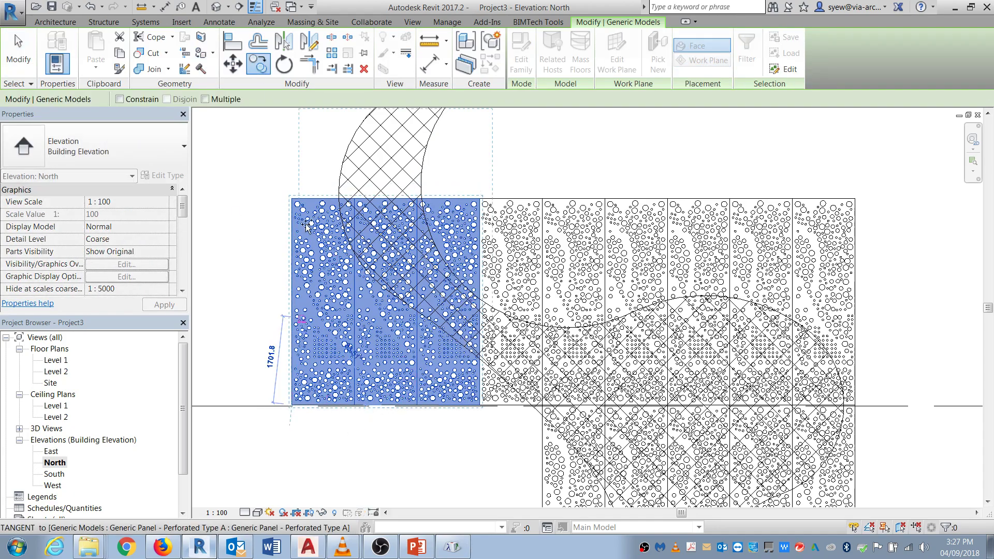
click(292, 193)
scroll(337, 358, down, 2)
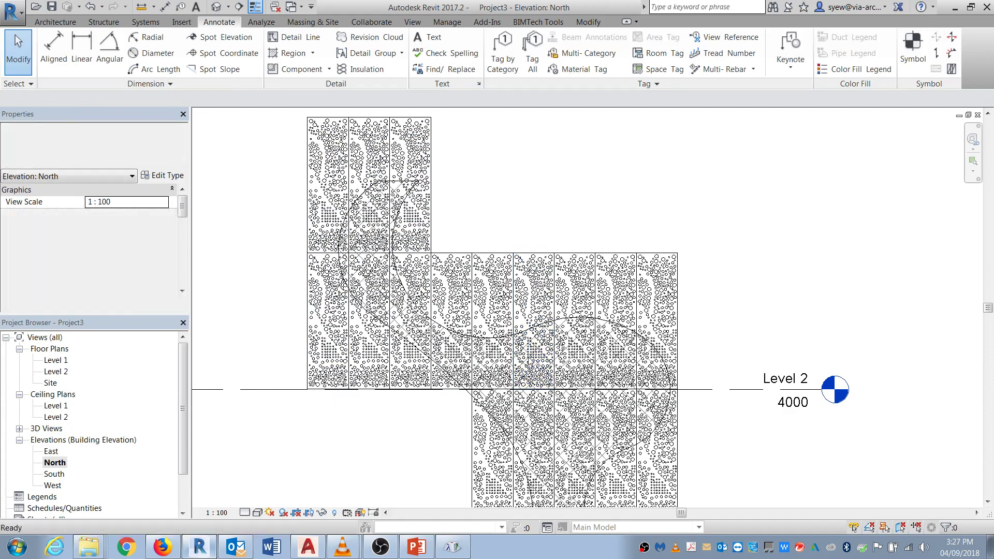
Step: Select the panels in all three rows, except the top-left one, and move them down to the filled region's bottom edge
scroll(513, 158, down, 2)
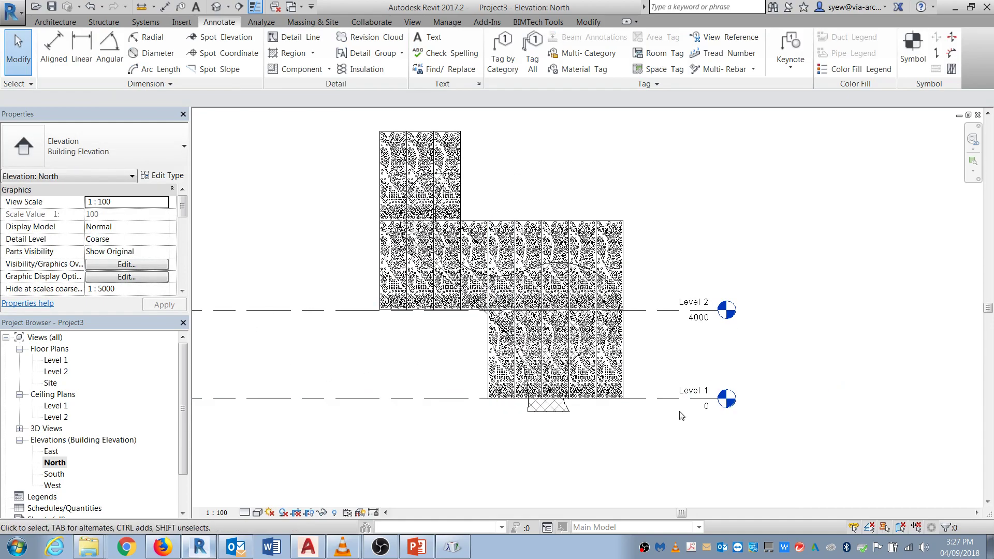
click(460, 146)
ctrl+click(433, 149)
ctrl+click(392, 285)
ctrl+click(433, 302)
ctrl+click(460, 293)
ctrl+click(487, 277)
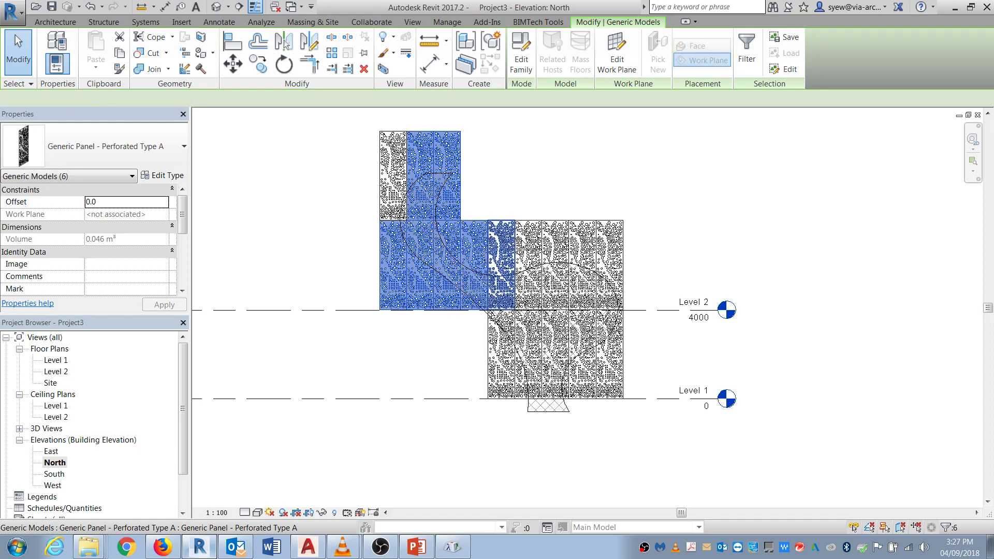
ctrl+click(513, 262)
ctrl+click(540, 249)
ctrl+click(567, 240)
ctrl+click(583, 249)
ctrl+click(610, 264)
ctrl+click(610, 337)
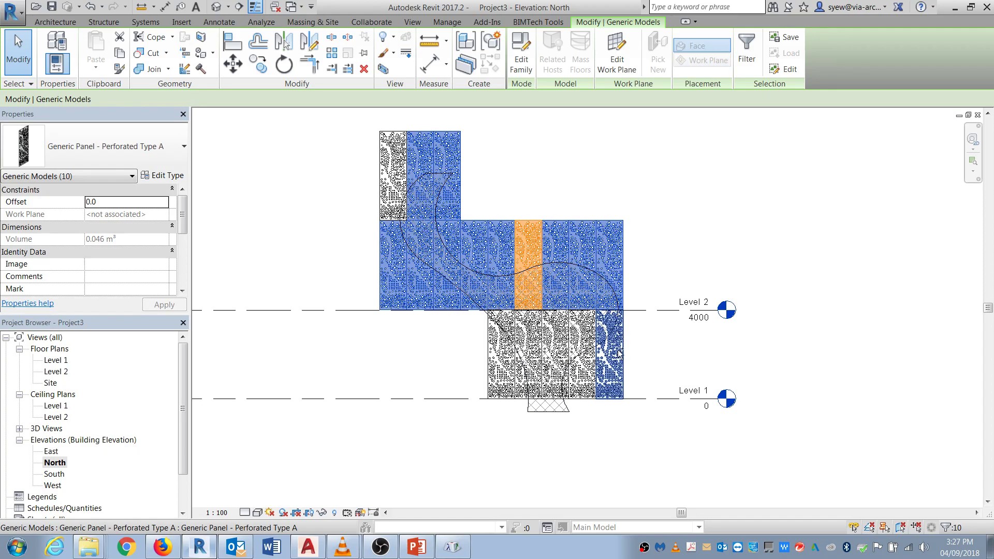
ctrl+click(585, 340)
ctrl+click(556, 352)
ctrl+click(528, 363)
ctrl+click(501, 373)
scroll(545, 429, up, 3)
click(233, 64)
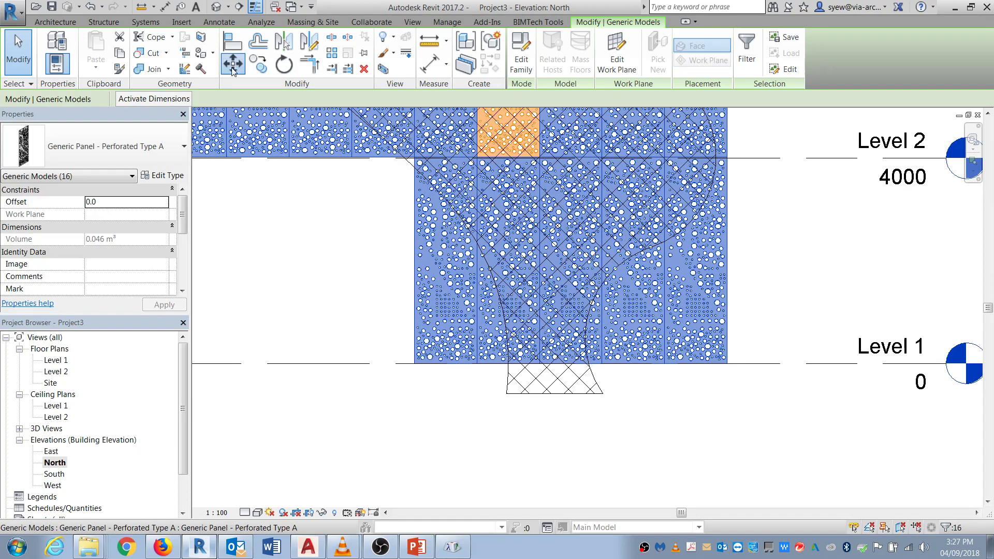
click(564, 364)
click(563, 393)
scroll(621, 460, down, 4)
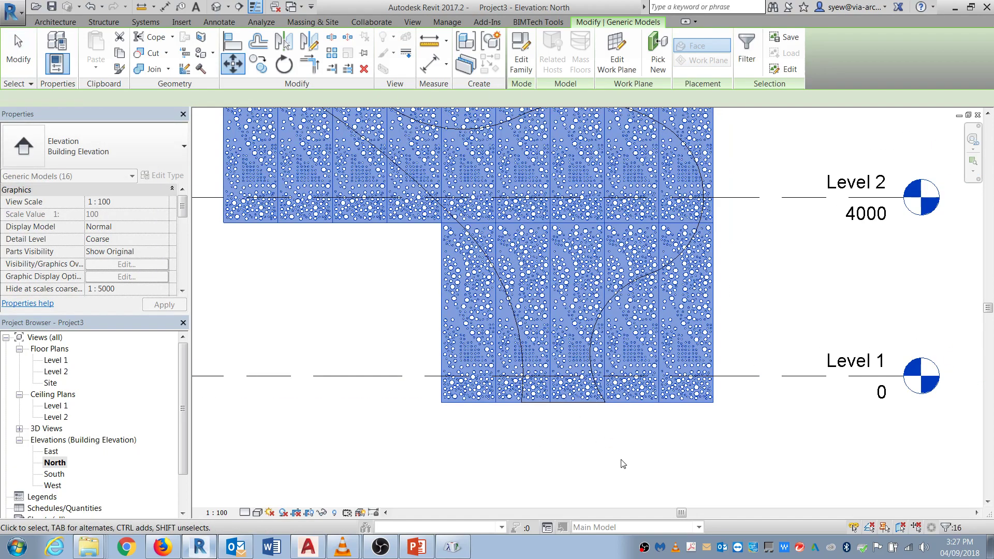
click(621, 461)
Step: Move the remaining top-left panel down so its bottom edge meets the row beneath it
scroll(387, 154, up, 2)
click(384, 152)
scroll(315, 151, up, 4)
click(233, 65)
click(373, 202)
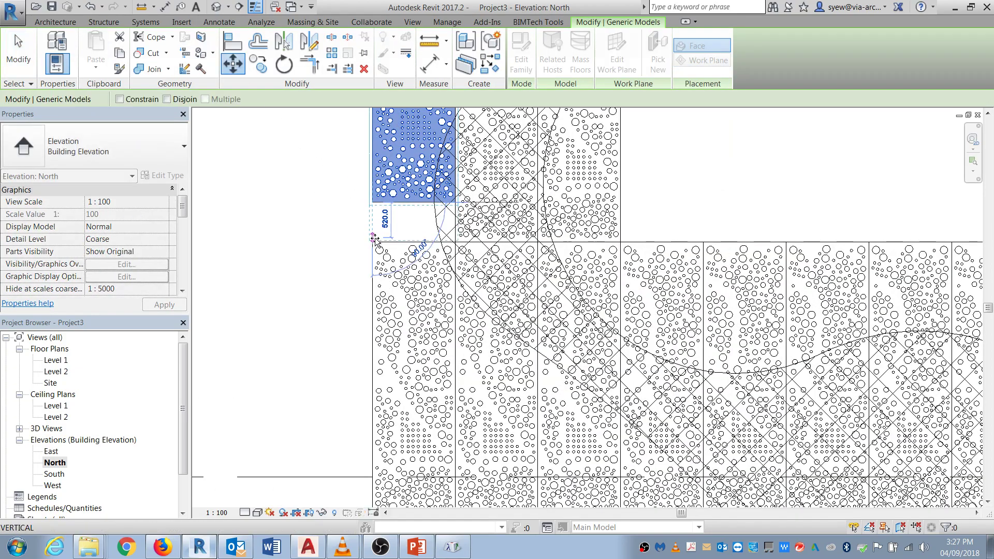
click(372, 242)
scroll(392, 295, down, 3)
scroll(394, 296, down, 2)
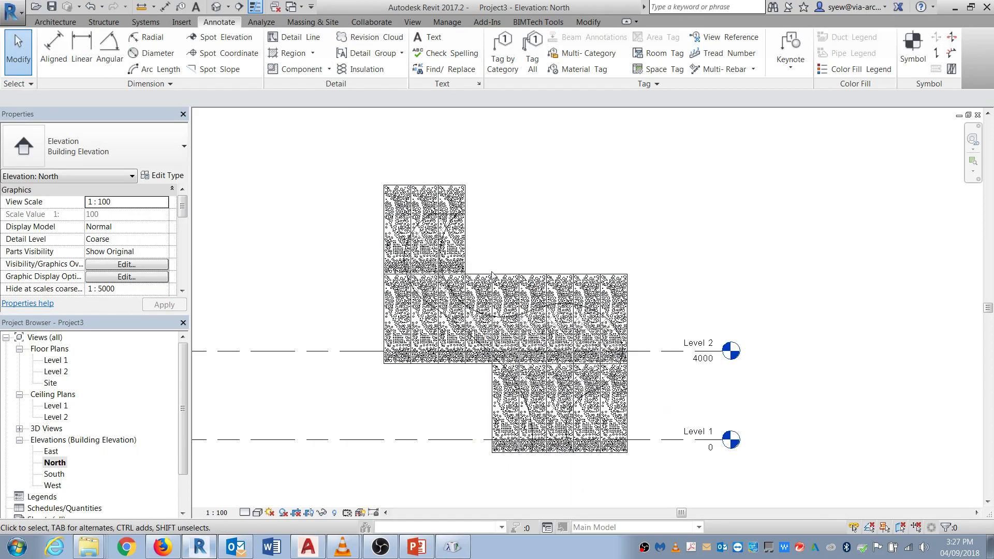
Step: Create an in-place model in the Generic Models category and name it Generic Void
click(55, 23)
click(153, 60)
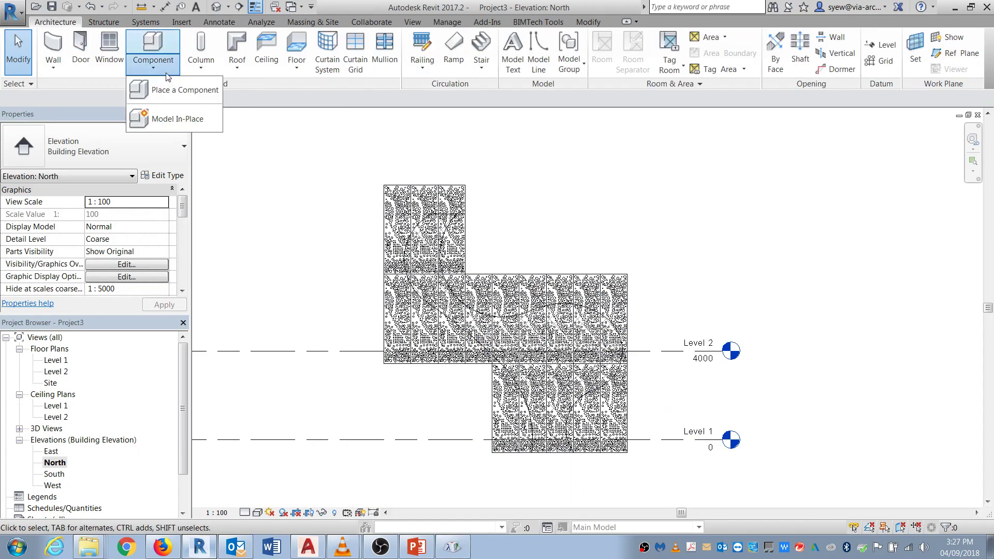
click(176, 120)
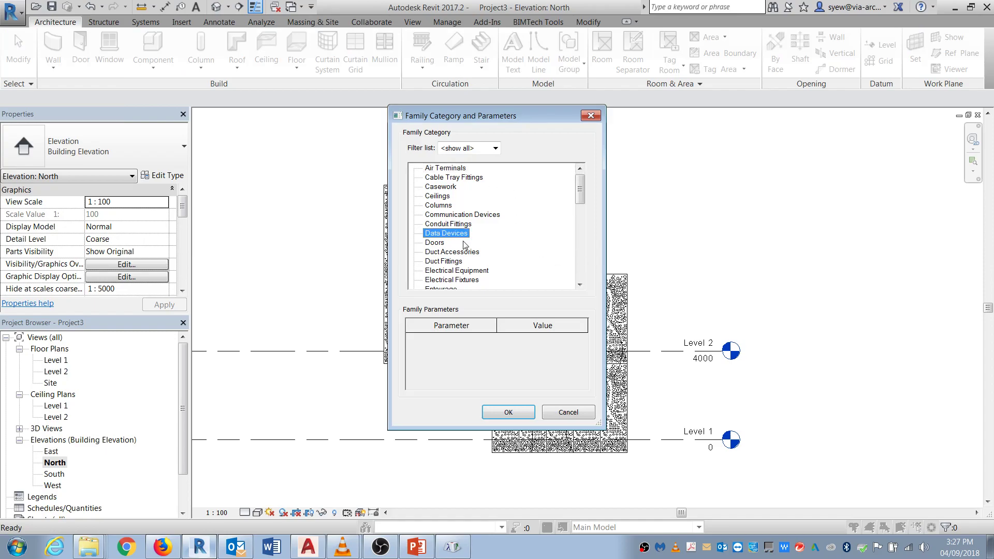
key(g)
click(518, 410)
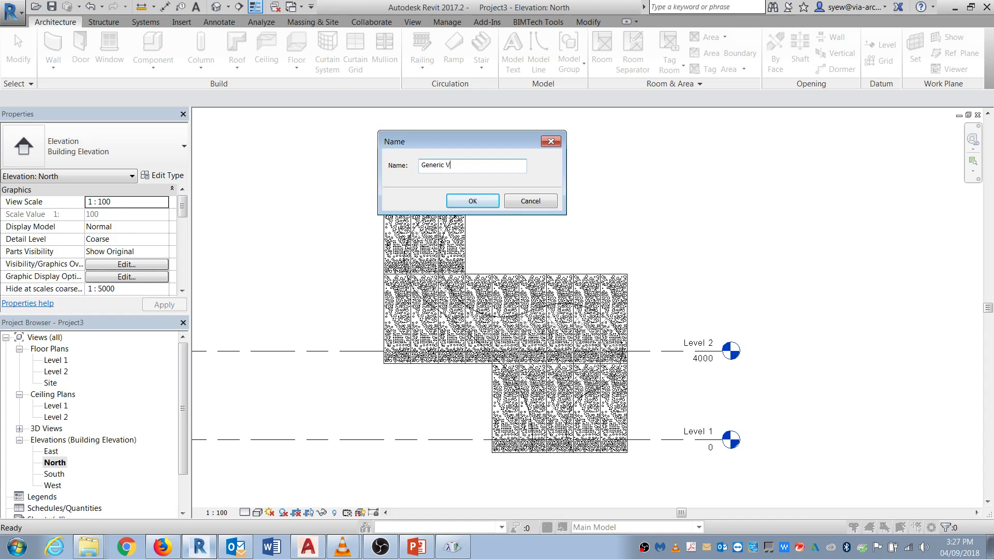
text(Generic Void)
click(490, 202)
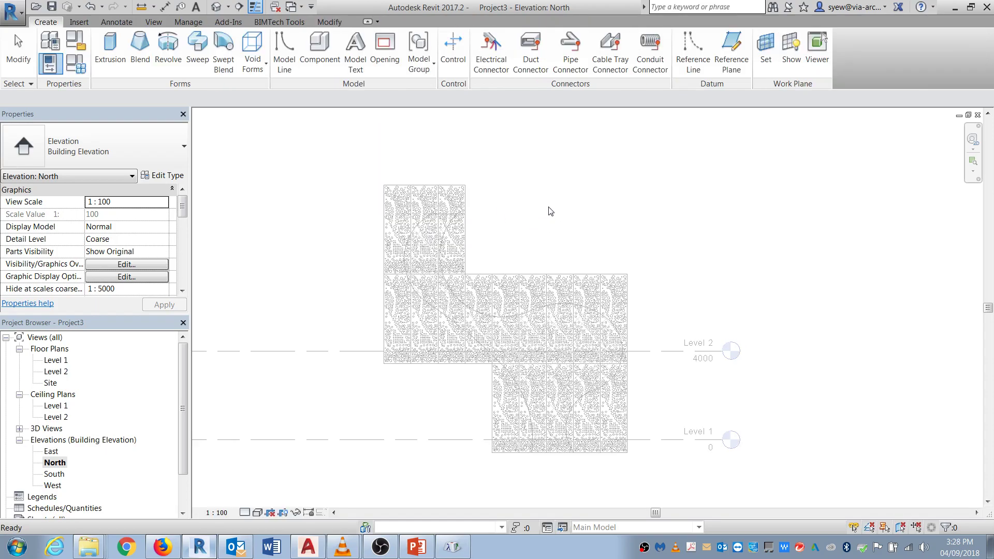
Step: Start an extrusion on the named work plane Reference Plane : Face
click(109, 49)
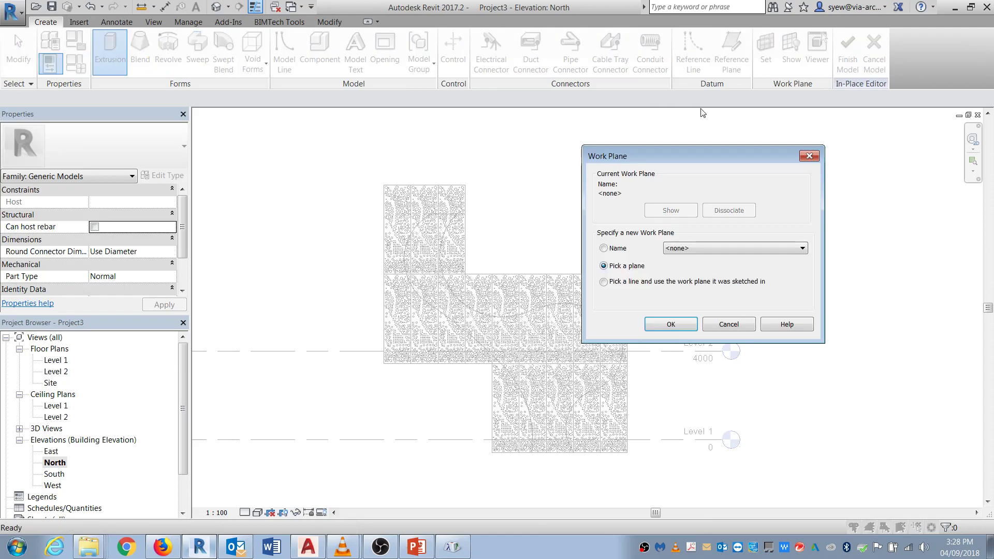
click(705, 254)
click(730, 284)
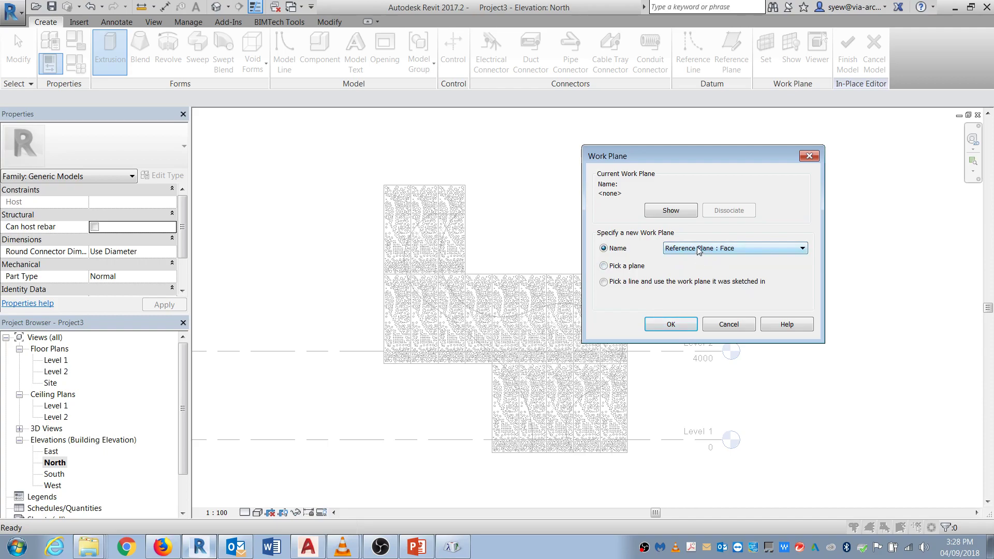
click(671, 323)
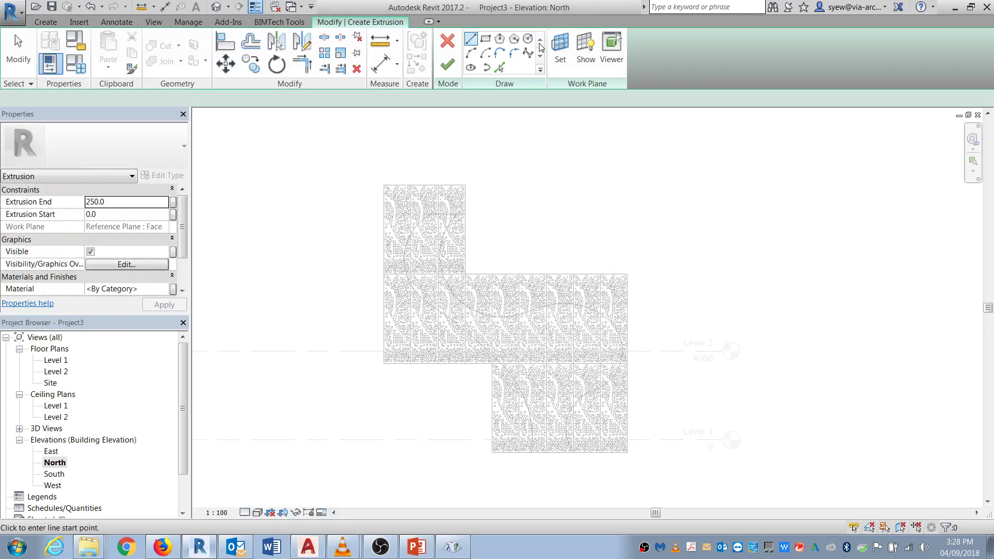
Step: Sketch a rectangle about 15200 by 15000 around all panels and pick the filled region's whole curved outline as the inner loop
click(329, 145)
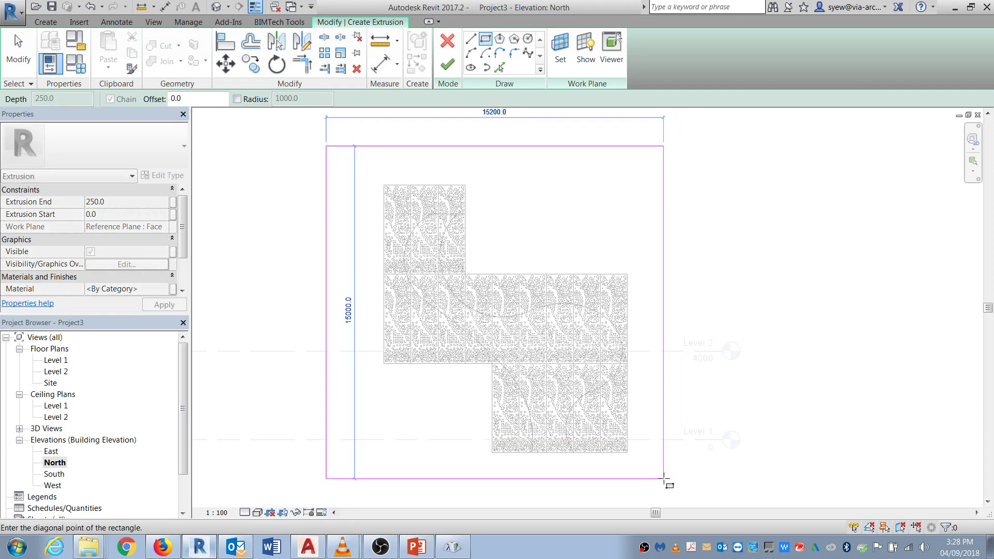
scroll(454, 244, up, 5)
click(499, 67)
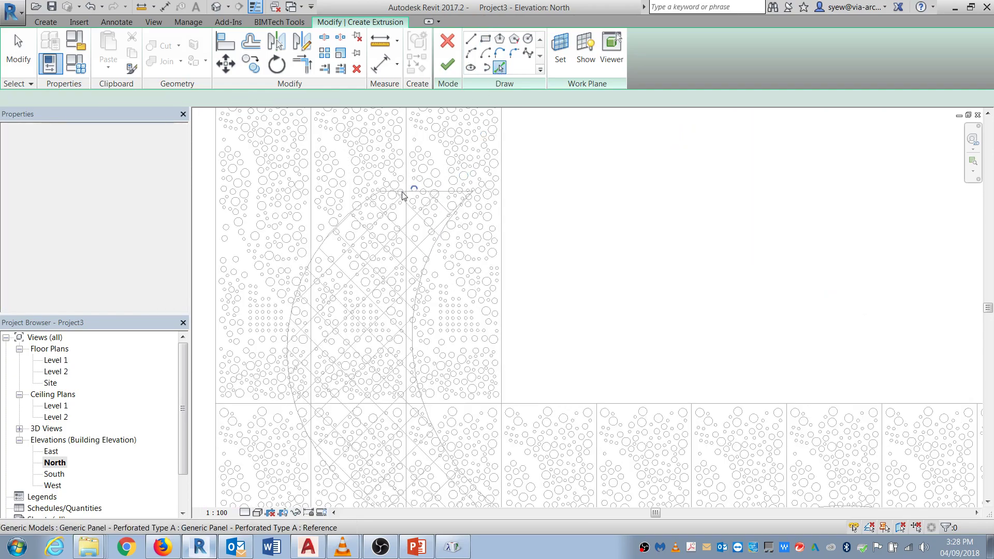
scroll(427, 162, up, 3)
key(Tab)
scroll(435, 185, down, 5)
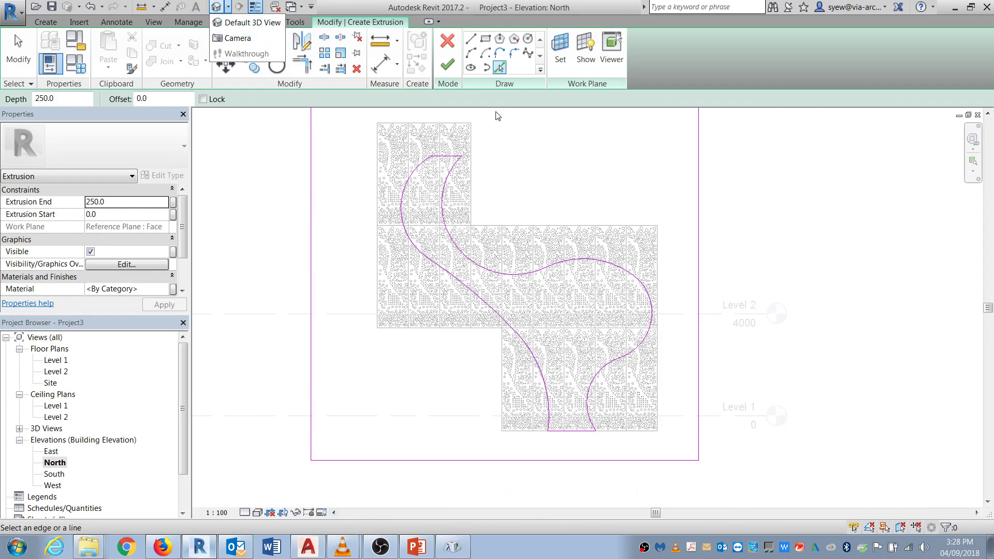
Step: Switch to the default 3D view and finish the extrusion sketch to form the slab around the curved opening
click(238, 22)
click(448, 64)
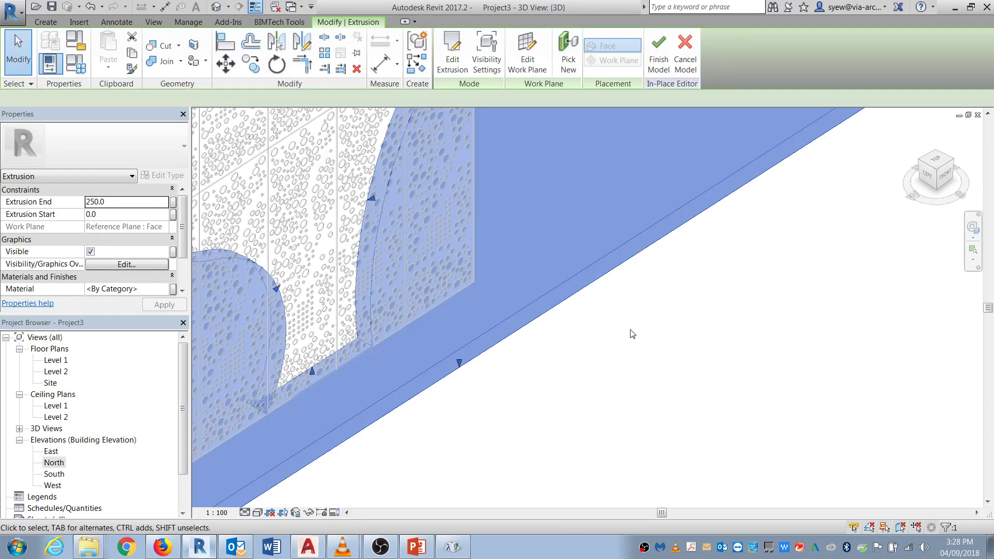
shift+middle_drag(598, 337, 637, 438)
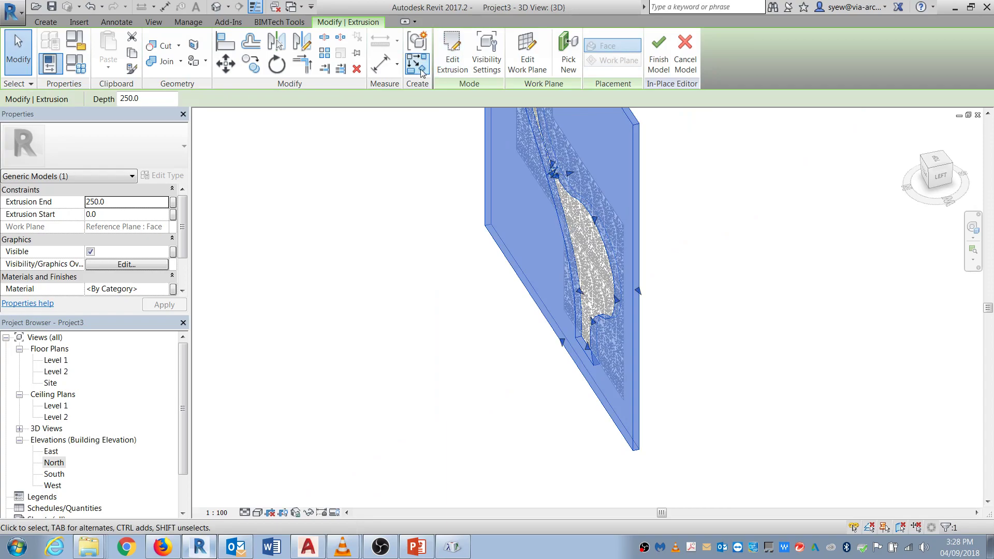
Step: Finish the in-place void model and stretch its face outward so the slab passes through the thickness of the panels
click(660, 47)
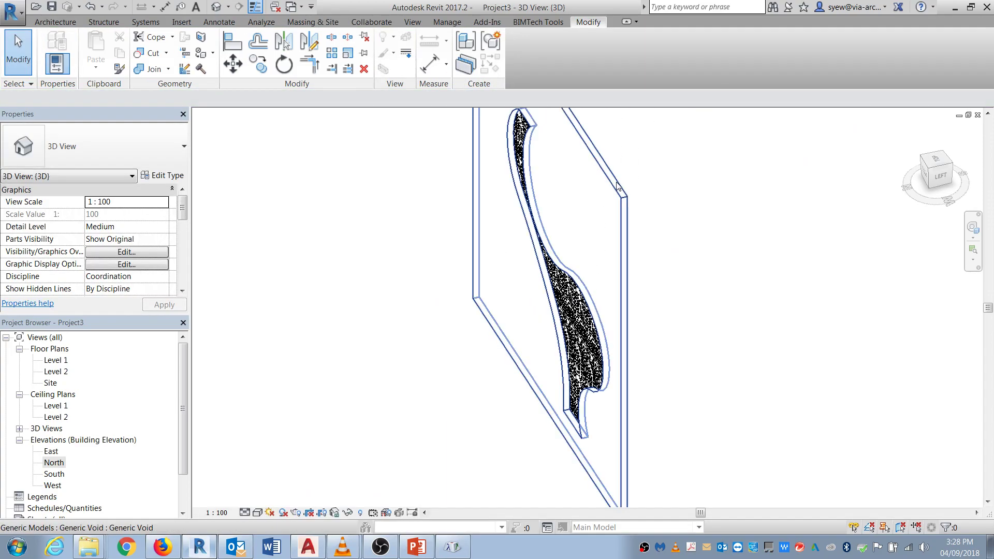
click(544, 281)
shift+middle_drag(544, 282, 640, 365)
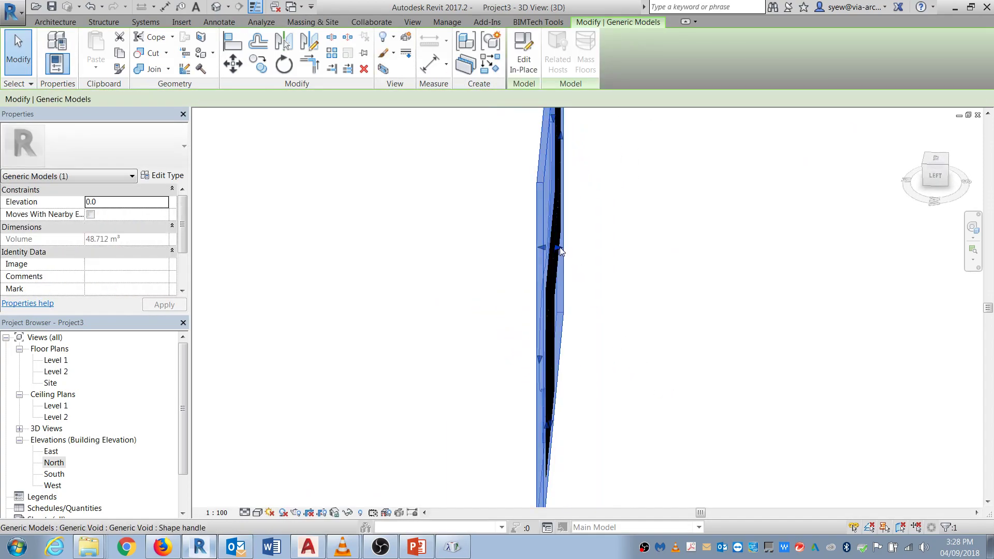
drag(576, 254, 579, 257)
shift+middle_drag(579, 262, 720, 332)
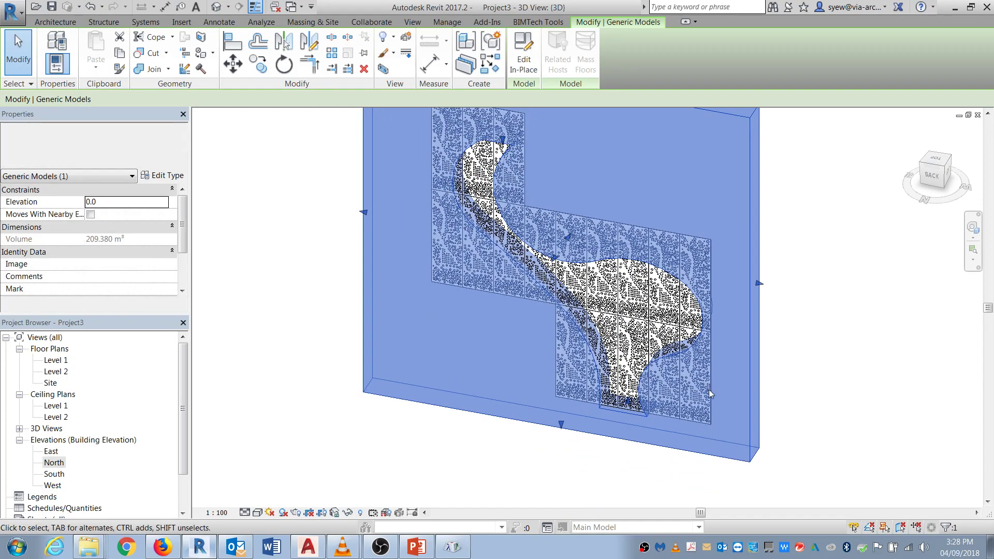
click(820, 434)
Step: Cut the outermost lower-row panel of the wide bulge with the Generic Void using Cut Geometry
shift+middle_drag(832, 482, 840, 440)
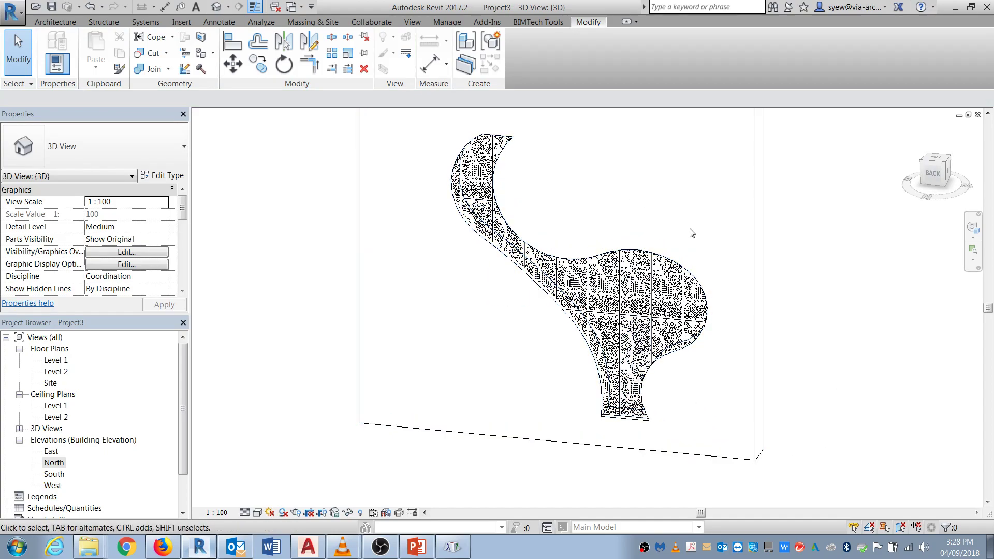
shift+middle_drag(776, 383, 912, 357)
scroll(756, 336, up, 2)
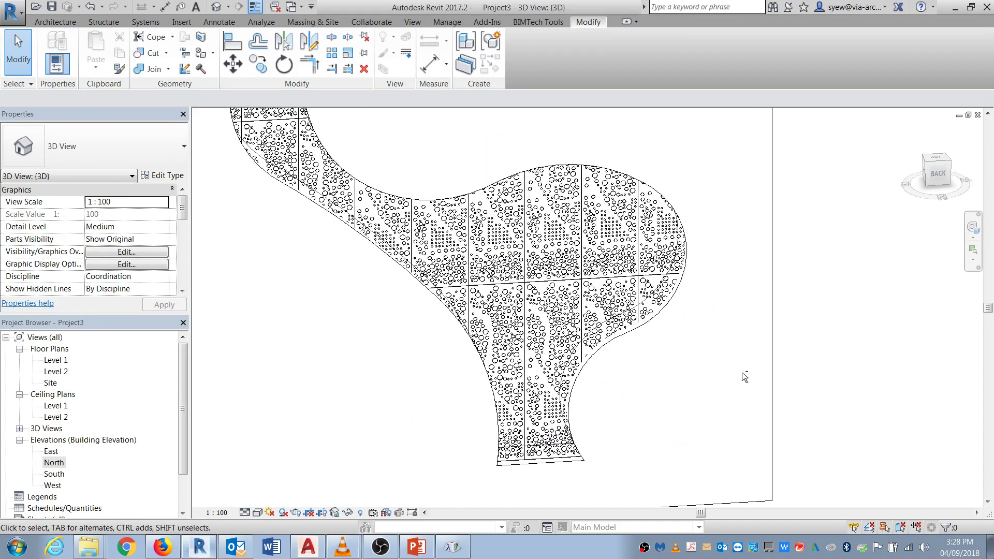
shift+middle_drag(745, 373, 761, 331)
click(166, 54)
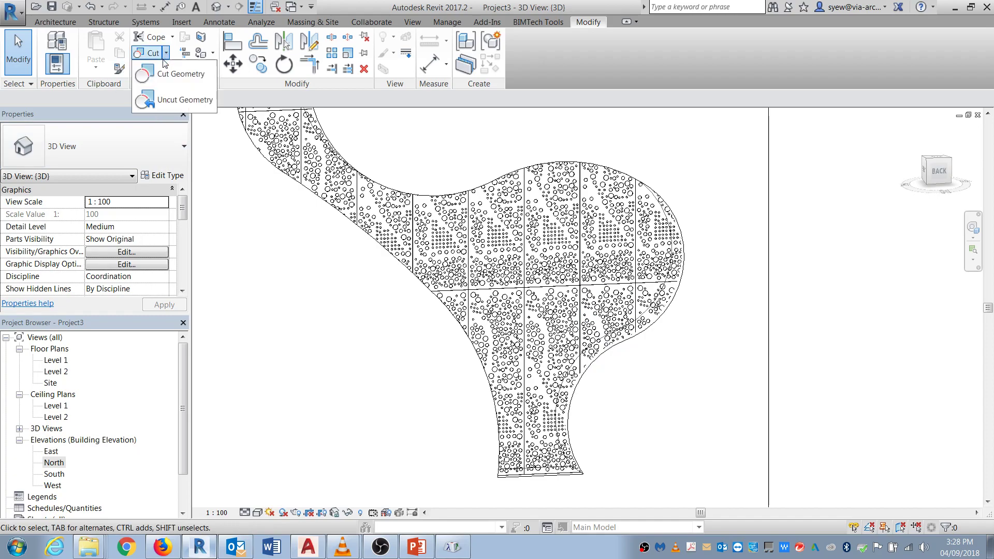
click(155, 79)
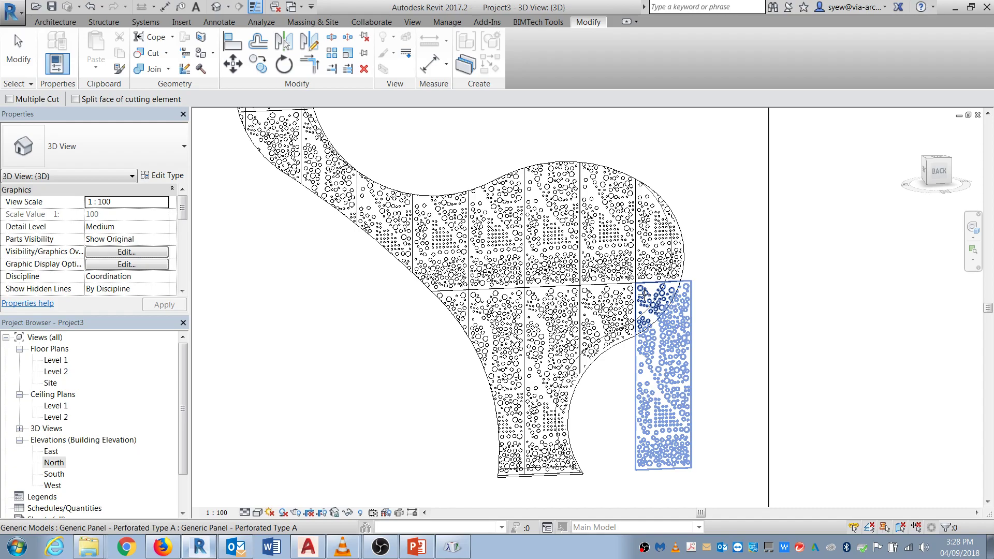
click(644, 294)
click(768, 404)
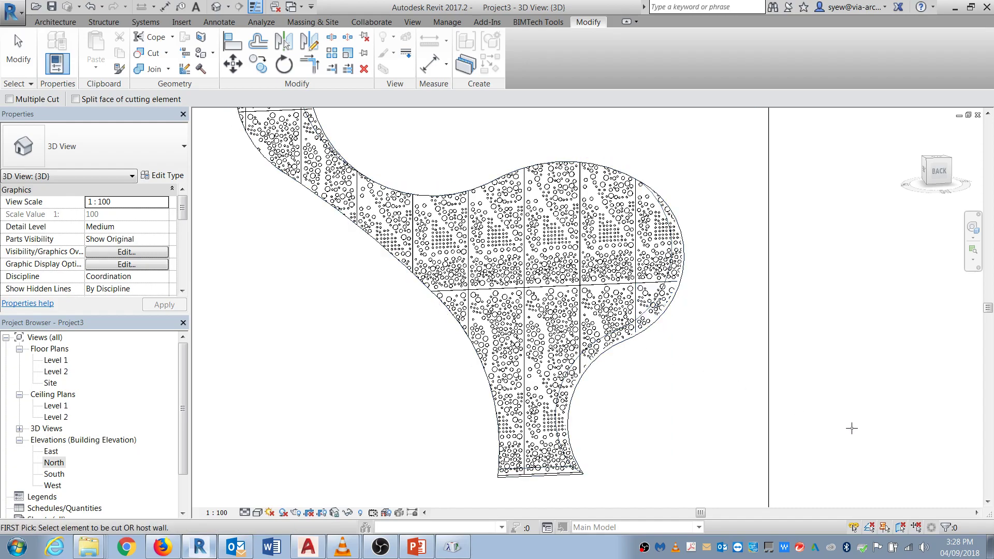
key(Escape)
click(654, 301)
click(138, 53)
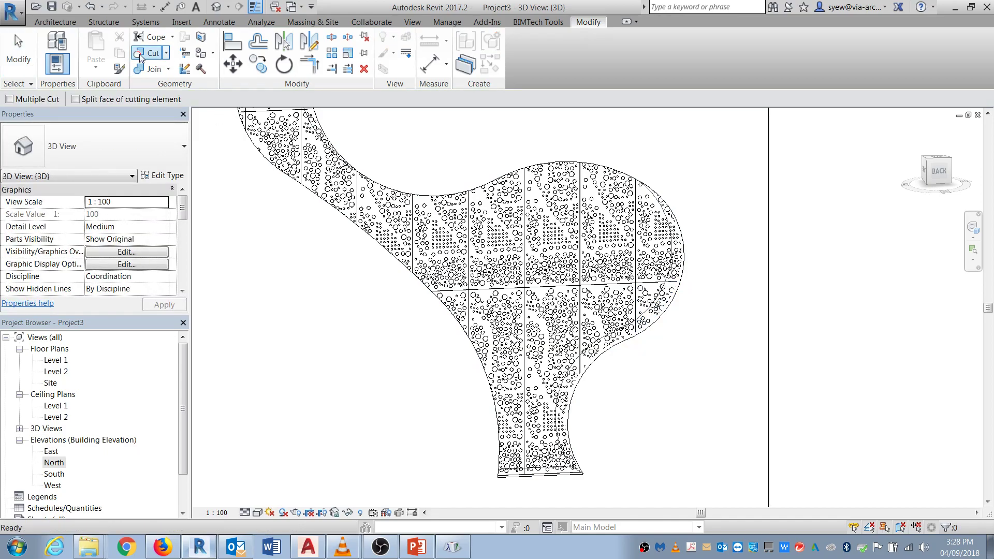
click(647, 303)
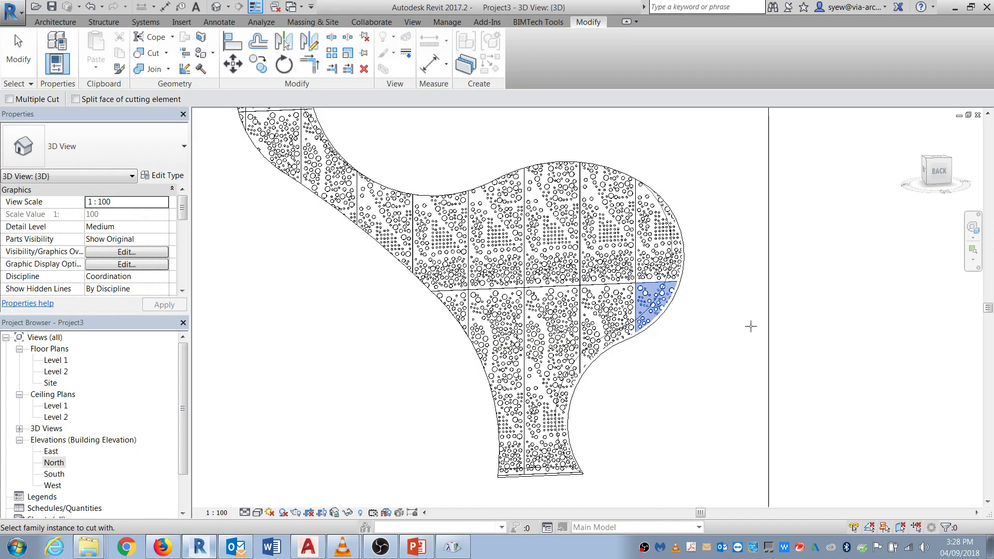
click(771, 317)
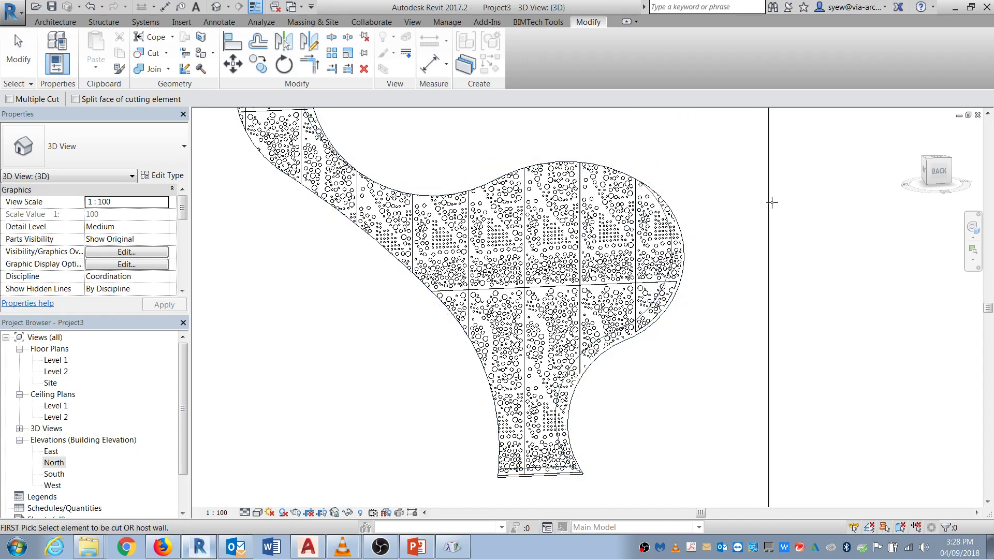
key(Escape)
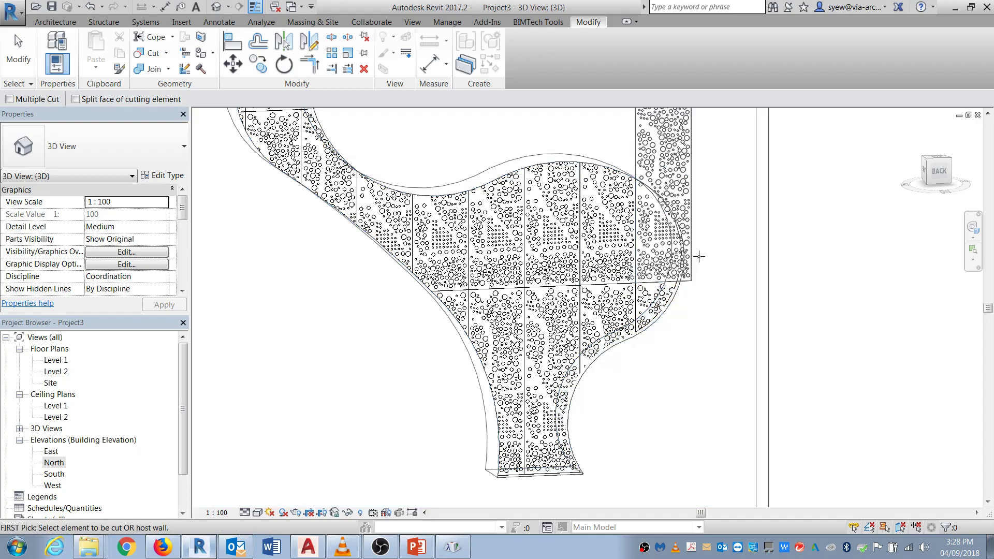
Step: Temporarily hide the Generic Void to check the panel cut, and reset the temporary hide
click(635, 374)
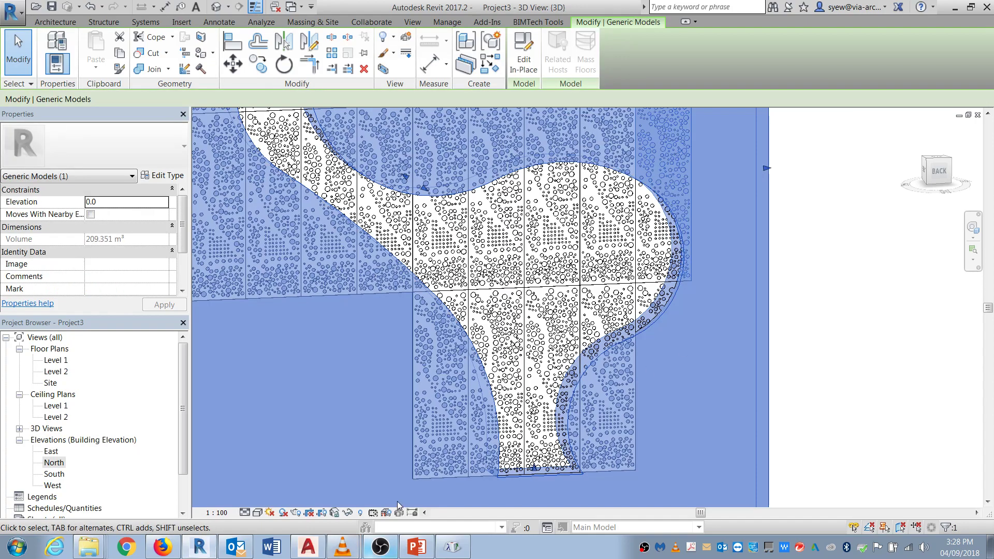
click(350, 515)
click(378, 478)
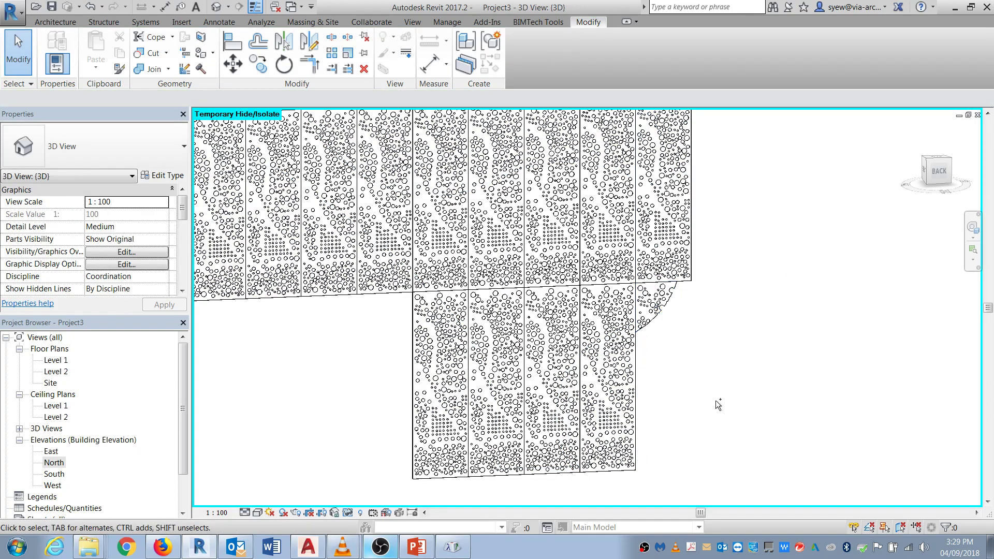
key(h)
key(r)
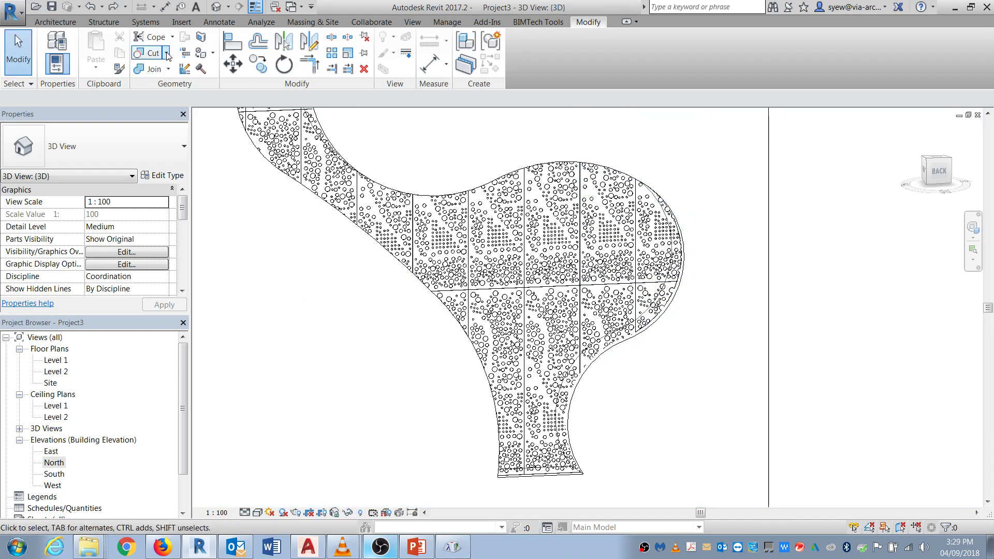
Step: Cut the upper-row panels of the wide bulge with the Generic Void, working inward from its outer end
click(166, 53)
click(173, 100)
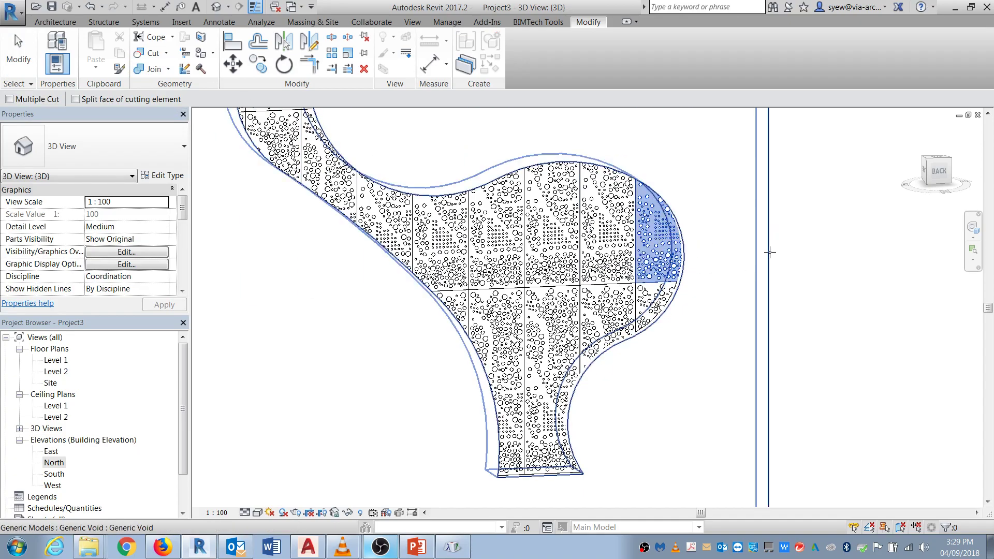
click(615, 229)
click(772, 204)
click(562, 211)
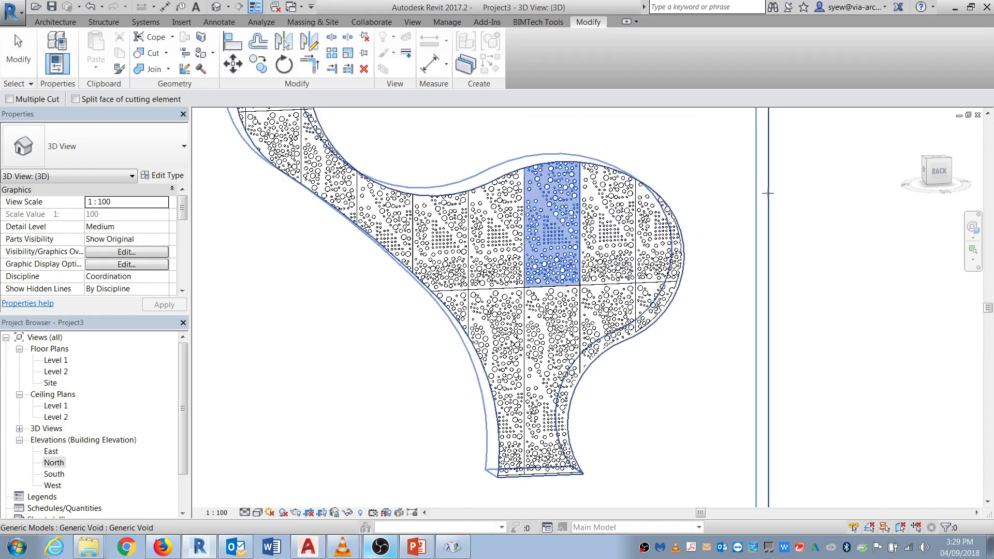
Step: Cut the remaining lower-row panels of the wide bulge and its stem with the Generic Void
click(609, 317)
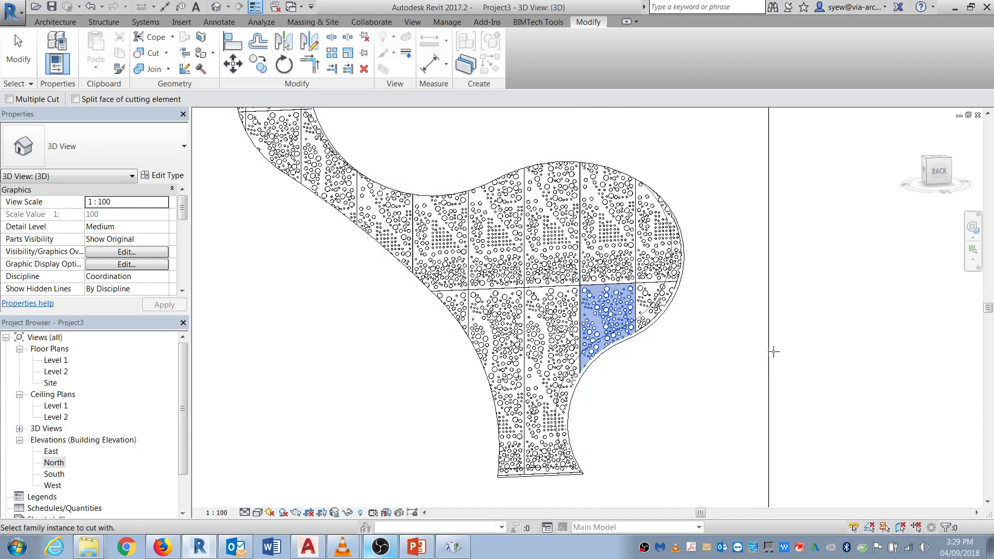
click(767, 355)
click(553, 325)
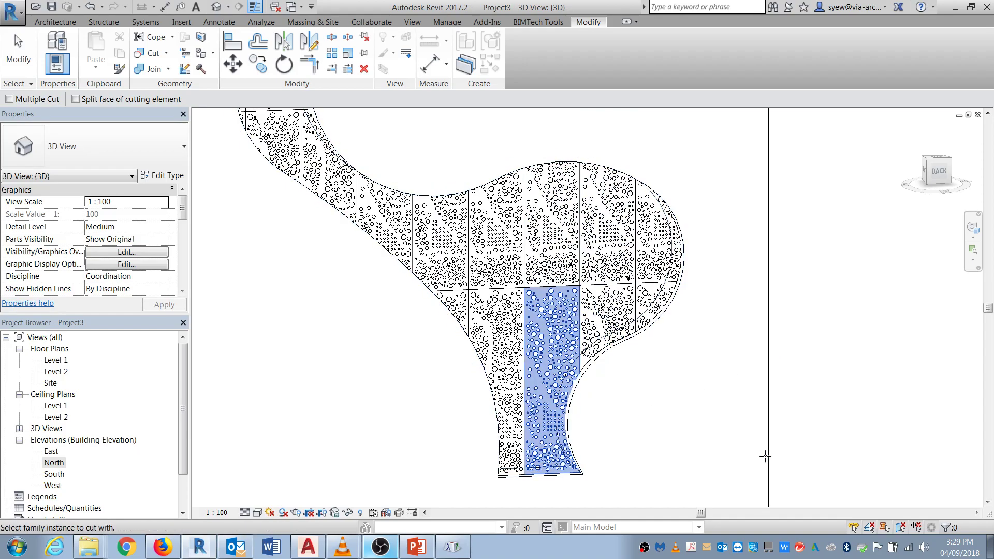
click(768, 387)
middle_drag(639, 469, 694, 447)
click(545, 325)
click(824, 400)
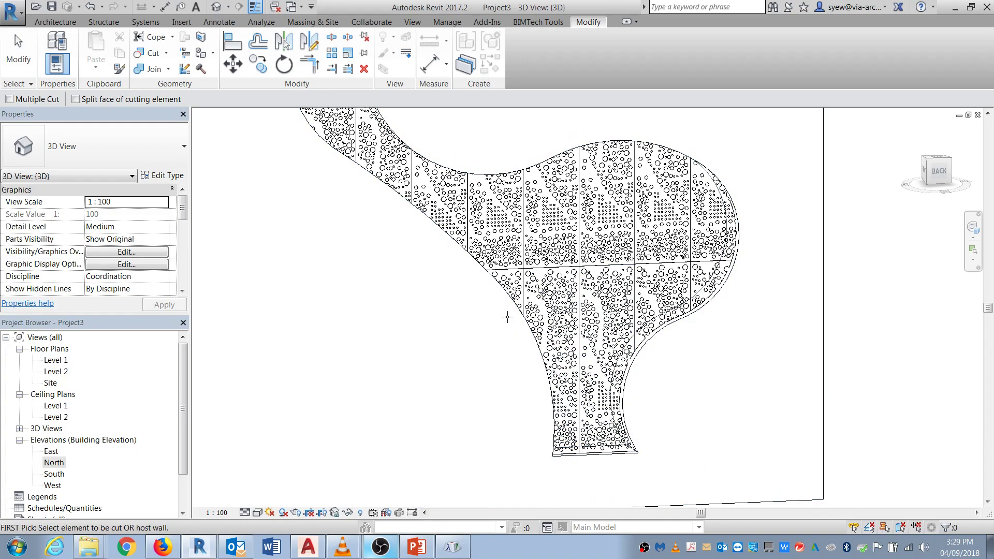
click(514, 292)
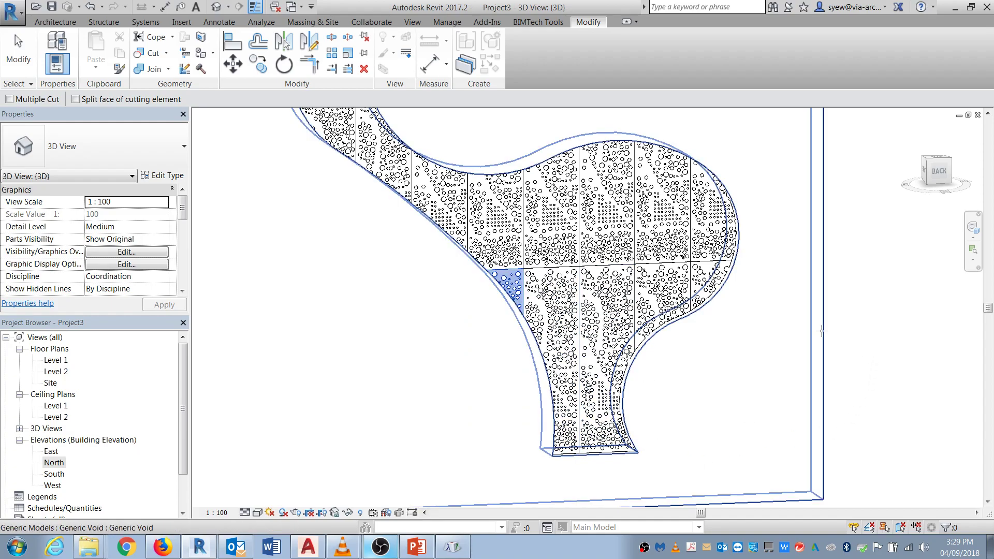
click(780, 357)
Step: Cut the panels along the narrow diagonal neck with the Generic Void and check the trimmed edge up close
click(480, 216)
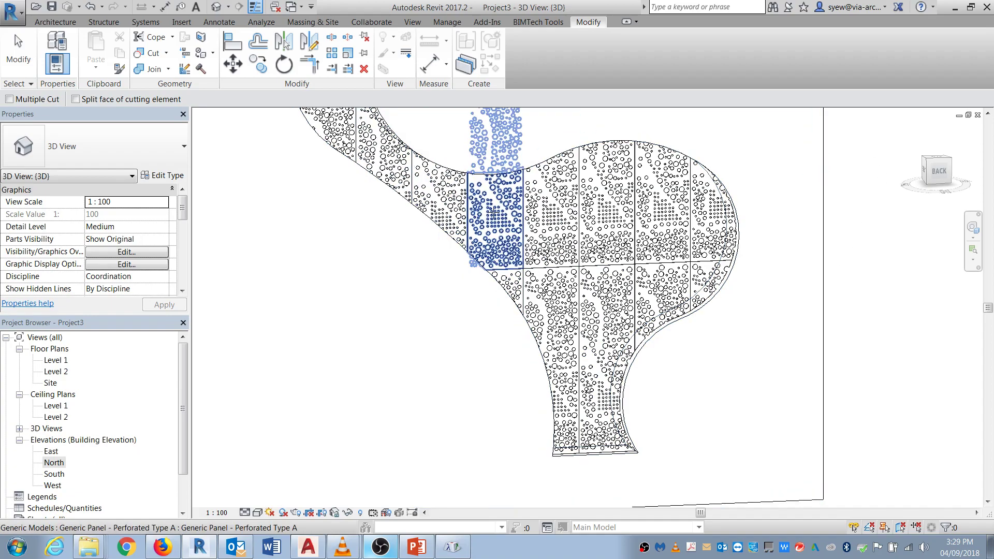
middle_drag(500, 233, 510, 320)
click(461, 301)
click(827, 265)
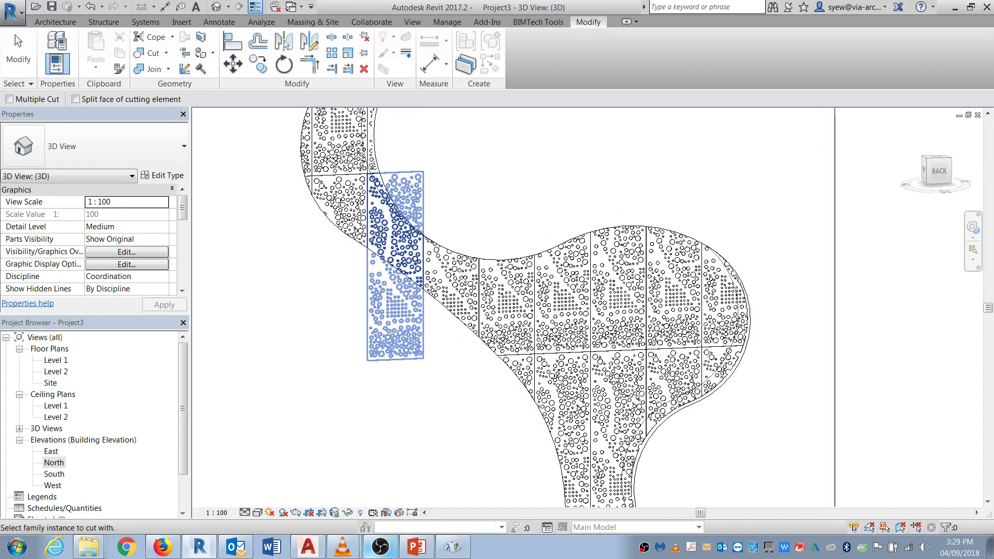
click(835, 275)
key(Escape)
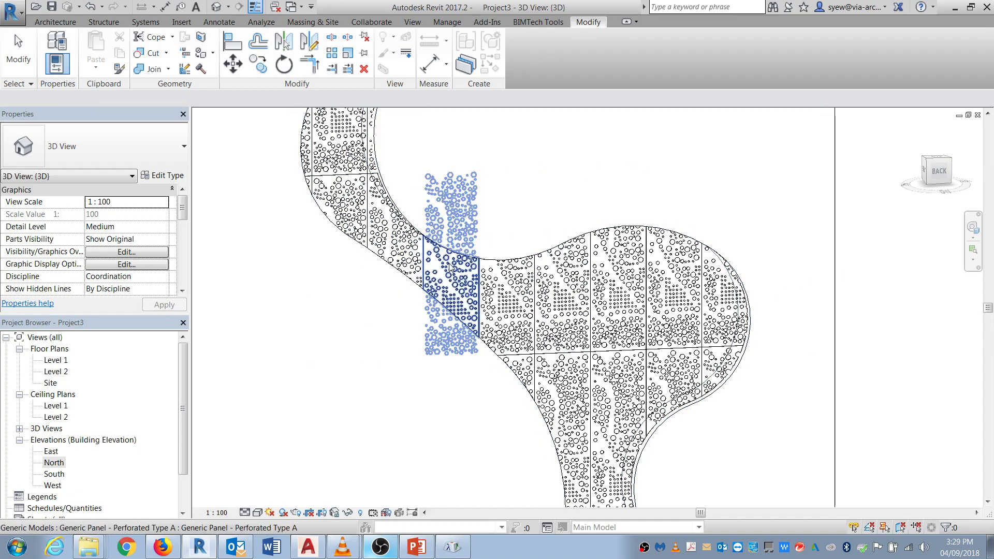
scroll(451, 268, up, 5)
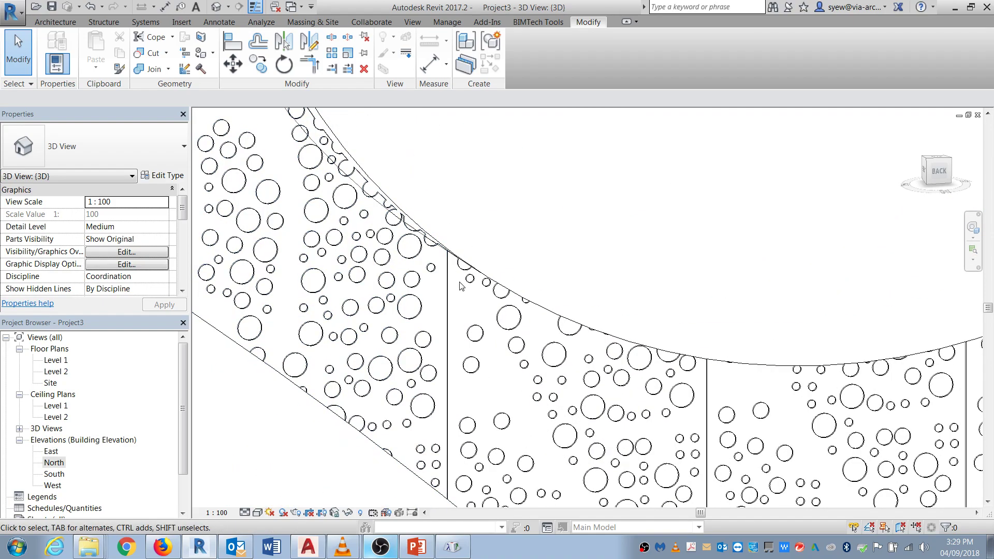
scroll(458, 284, down, 6)
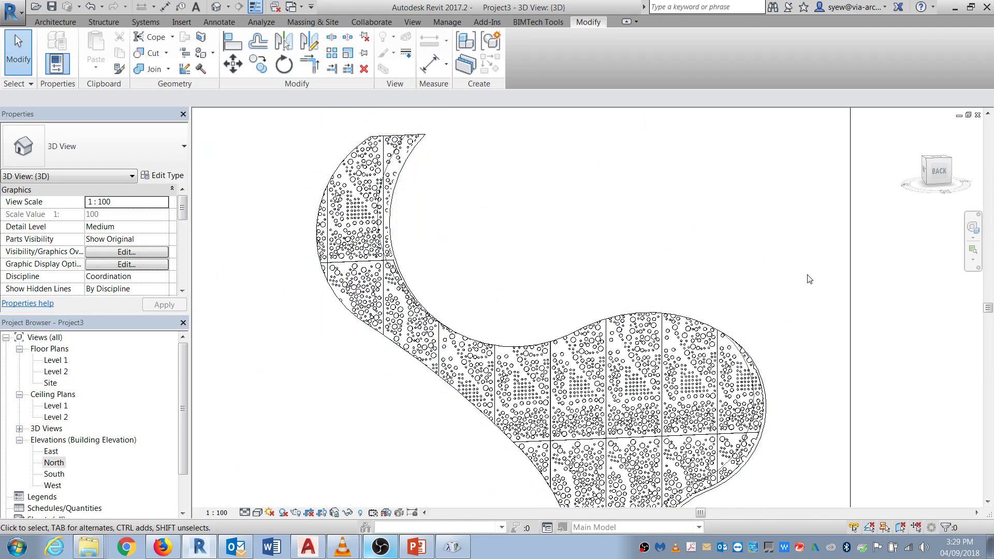
Step: Cut the two large panels at the hooked upper end of the shape with the Generic Void
click(151, 53)
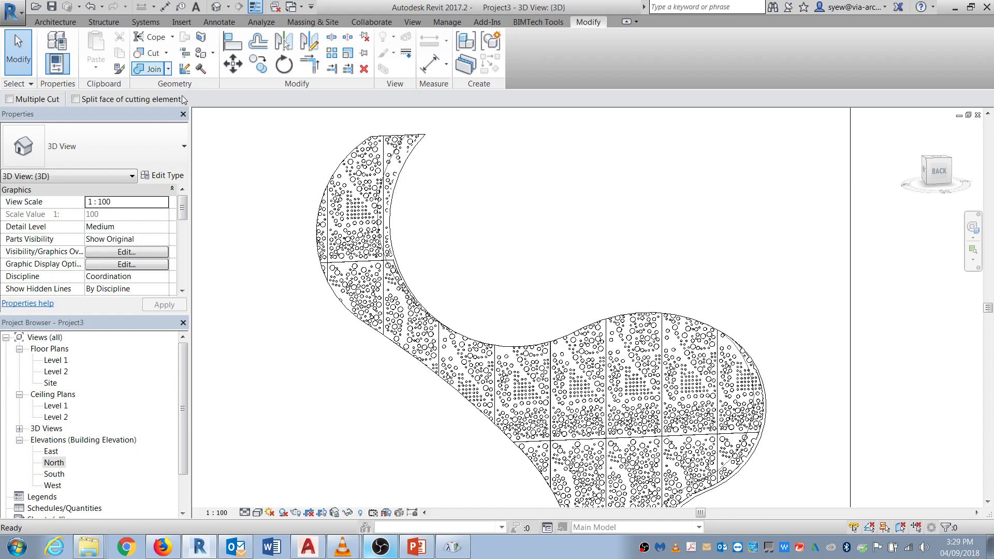
click(394, 207)
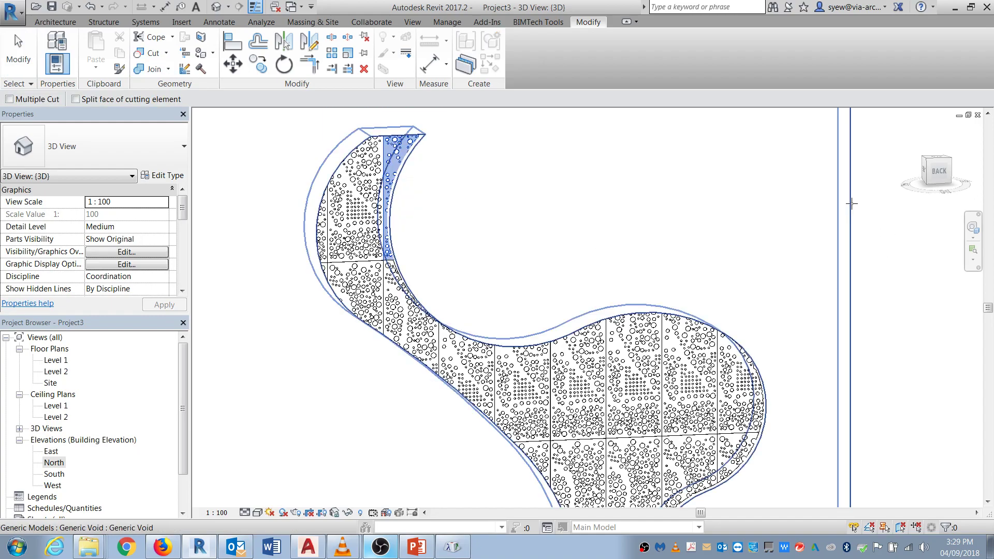
click(375, 188)
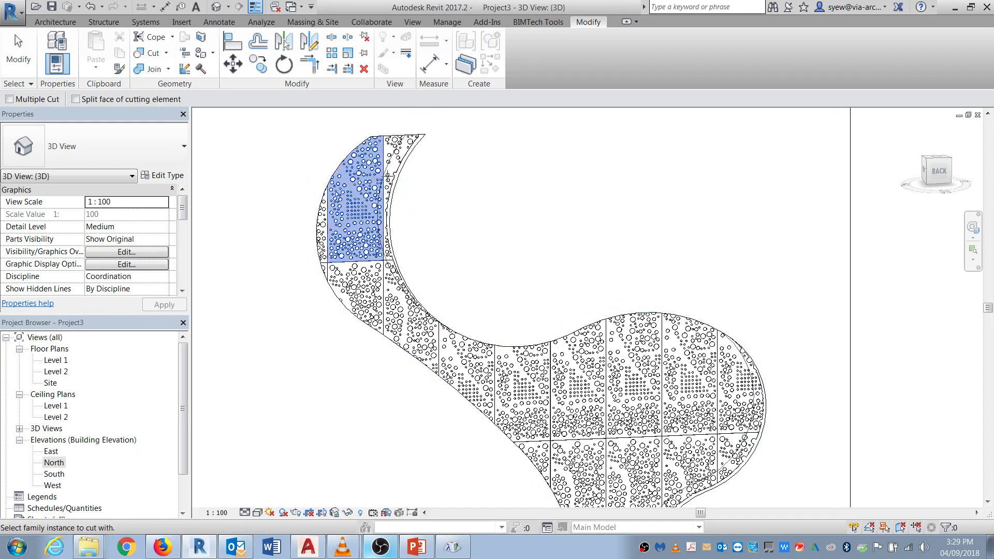
click(398, 134)
click(355, 312)
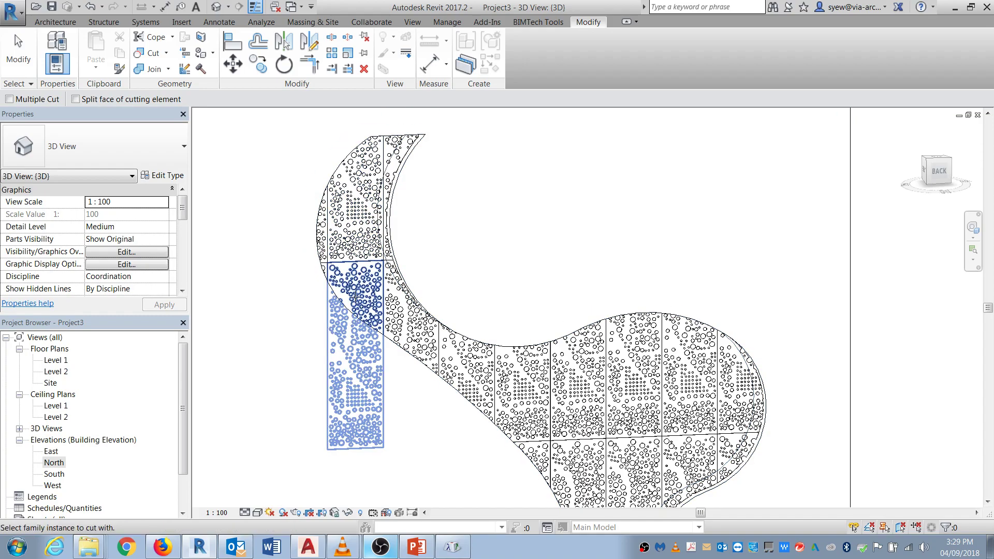
click(389, 340)
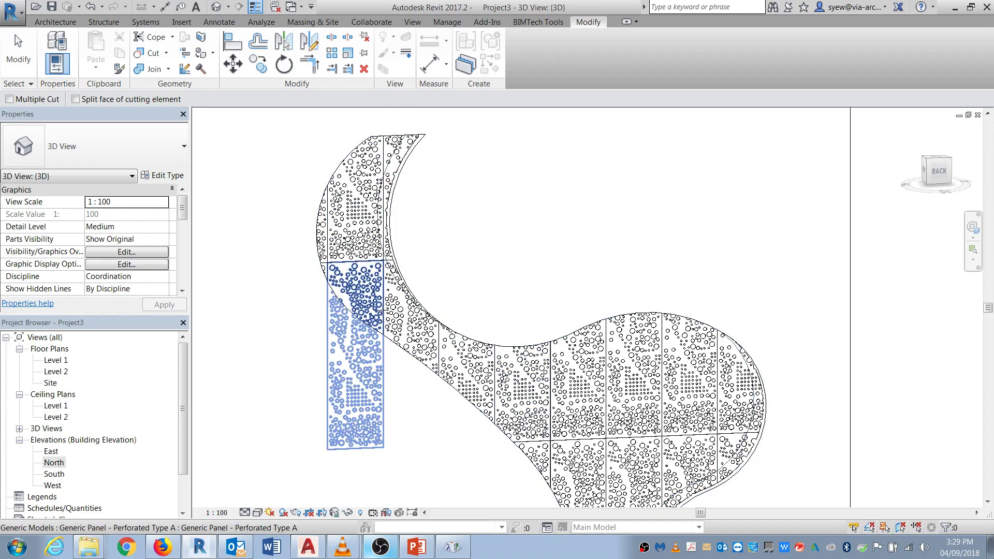
key(Escape)
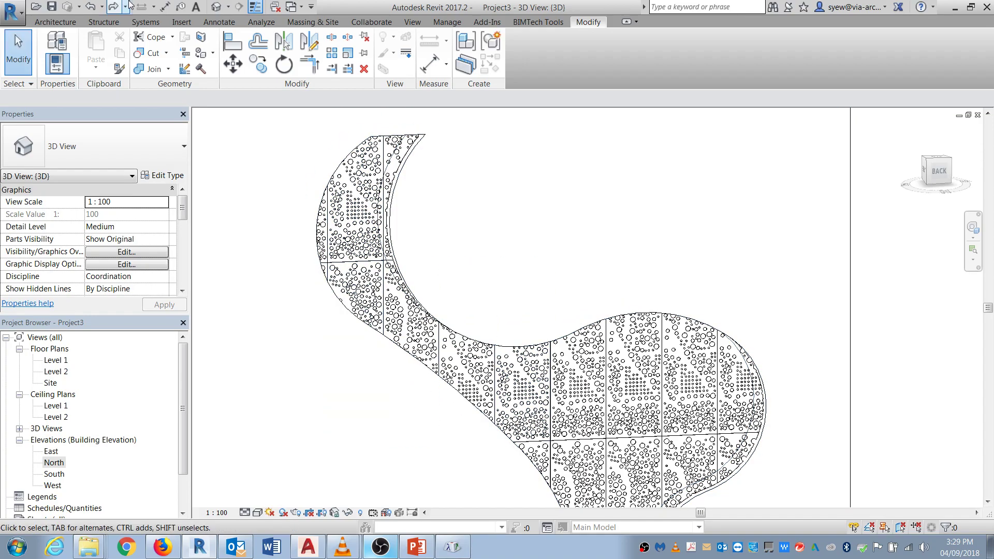
Step: Cut the lower outer panel of the hook and the small sliver panel beside it with the Generic Void
click(144, 57)
click(384, 337)
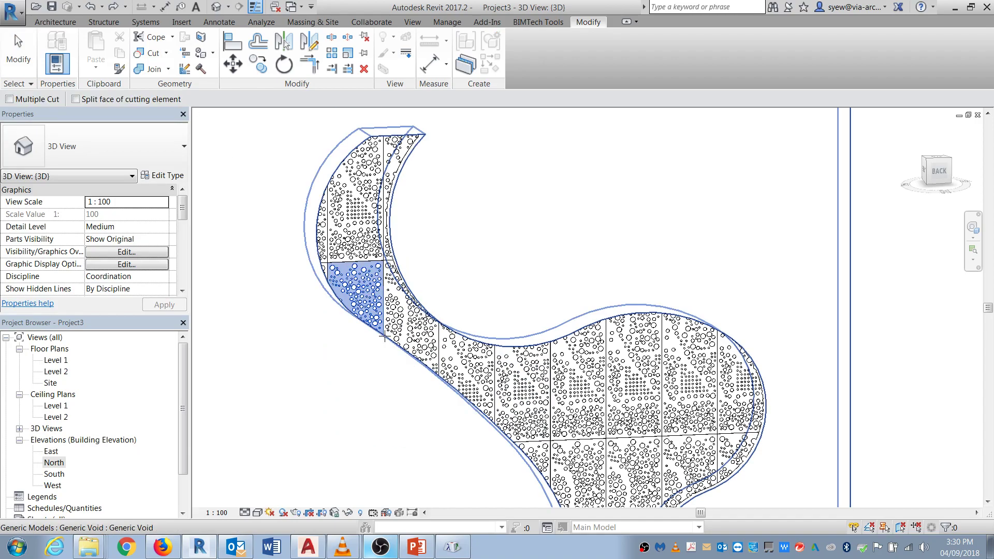
click(328, 286)
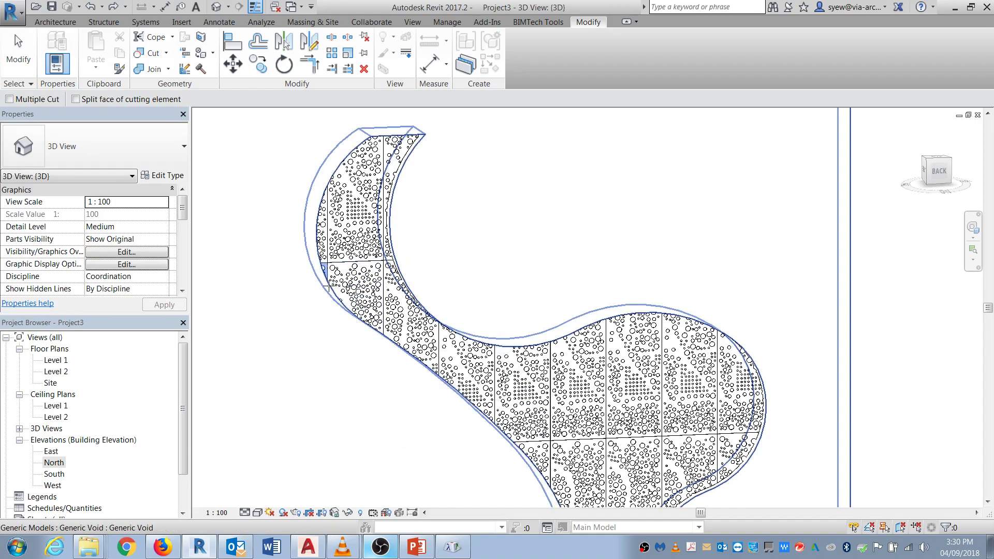
Step: Try to cut the narrow strip panel at the hook's outer edge with the Generic Void
click(320, 228)
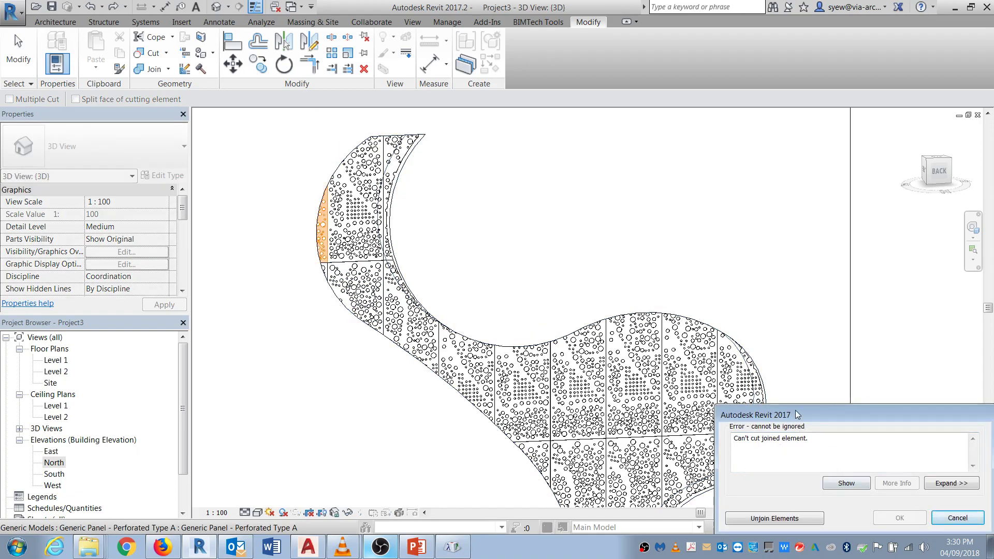
drag(796, 410, 484, 266)
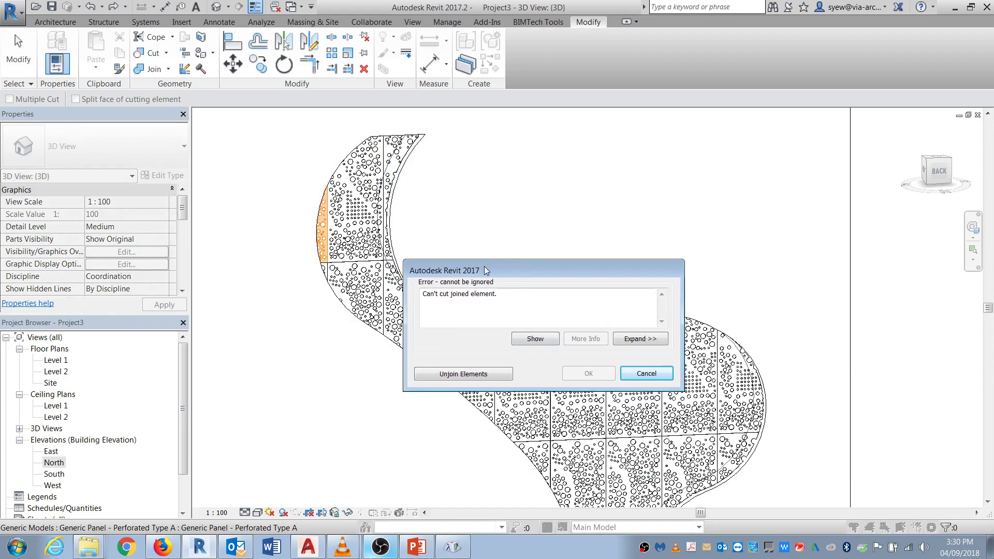
click(647, 374)
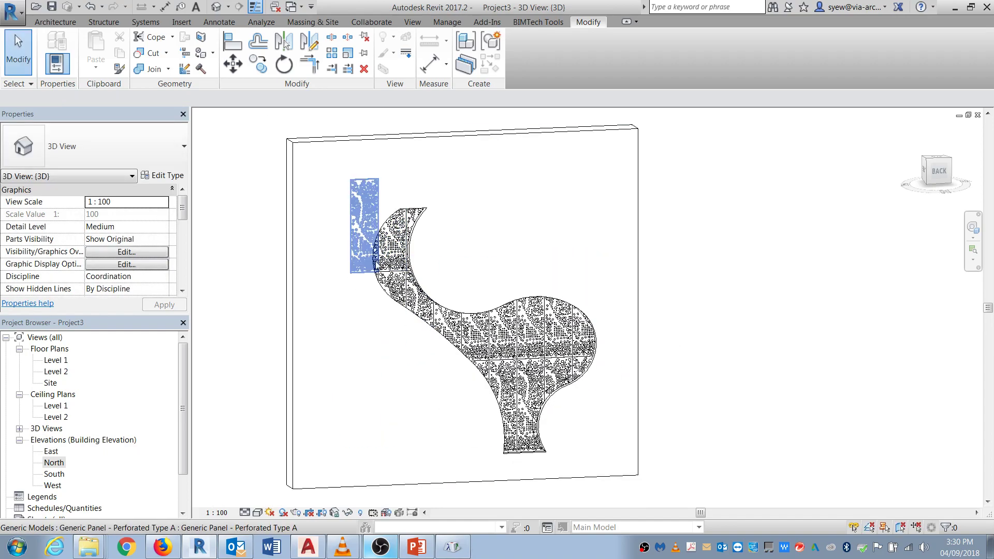
Step: Open the in-place slab's extrusion sketch for editing and delete the arc along the hook's outer edge
click(375, 263)
shift+middle_drag(375, 263, 368, 260)
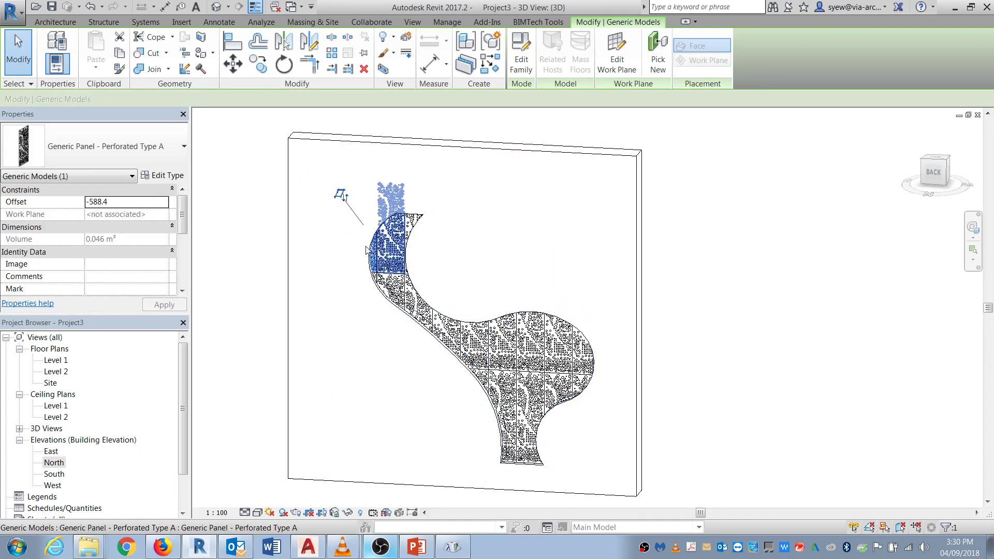
scroll(367, 260, up, 3)
click(368, 263)
double_click(382, 286)
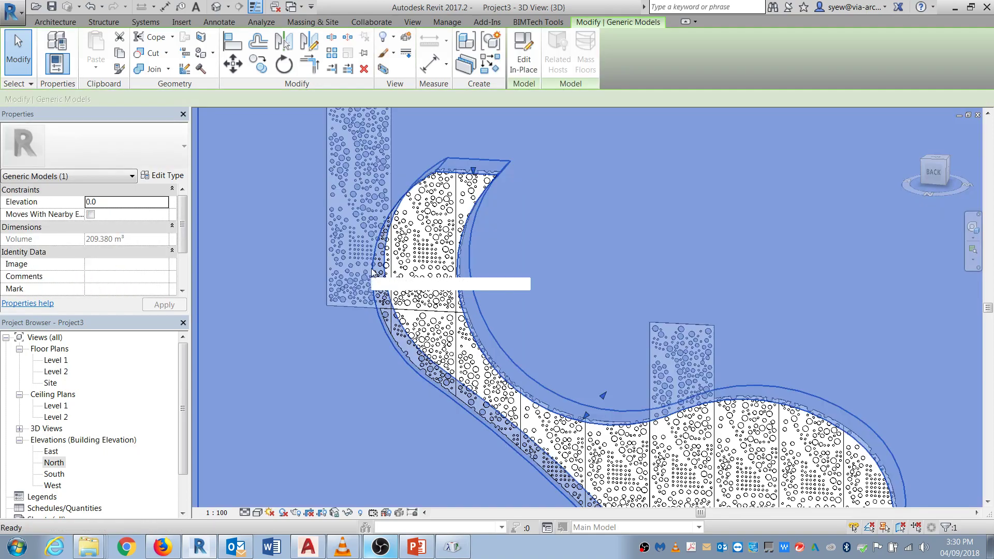
click(378, 251)
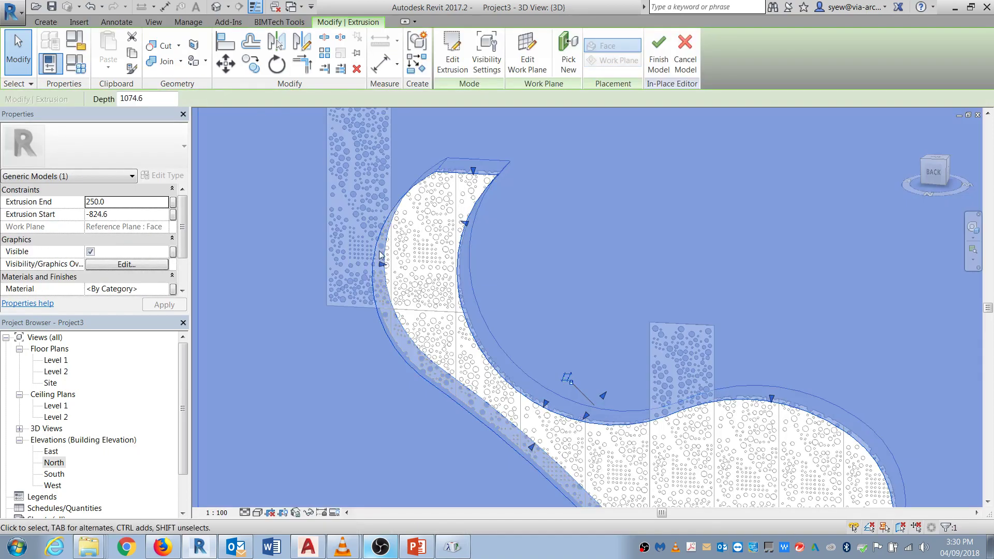
key(Escape)
double_click(378, 250)
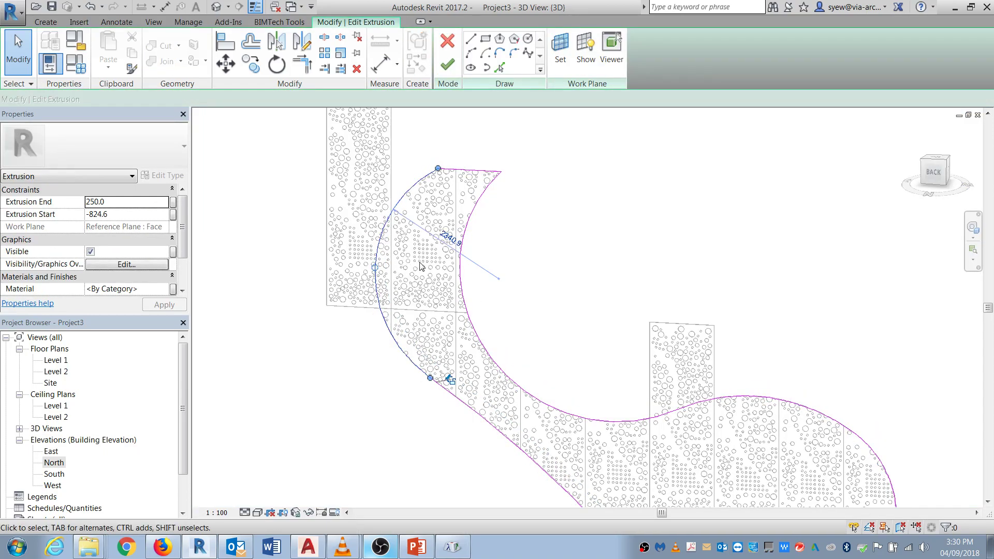
drag(375, 269, 309, 255)
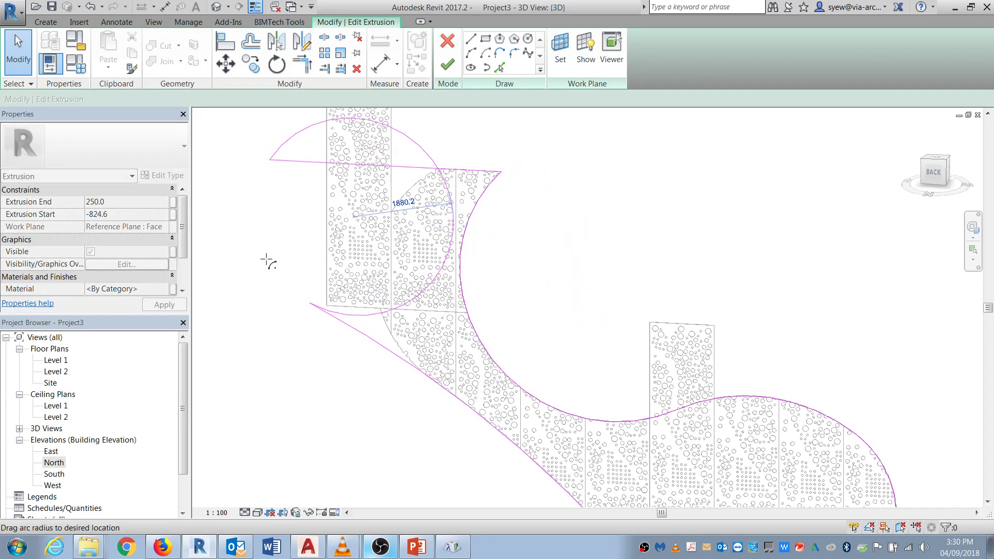
key(Escape)
key(Escape)
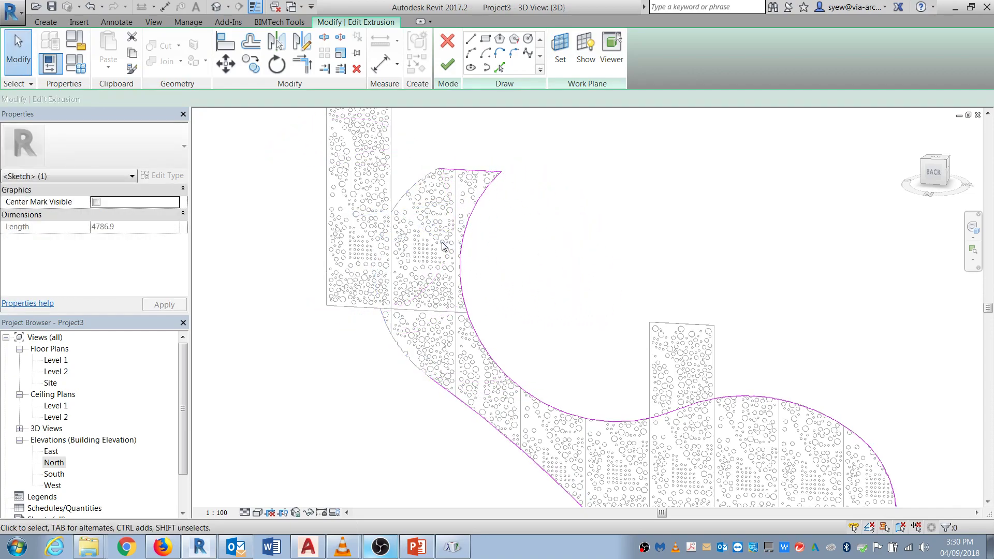
Step: Draw an arc along the hook's outer edge from the end of the diagonal neck line up to the horizontal panel joint
click(429, 379)
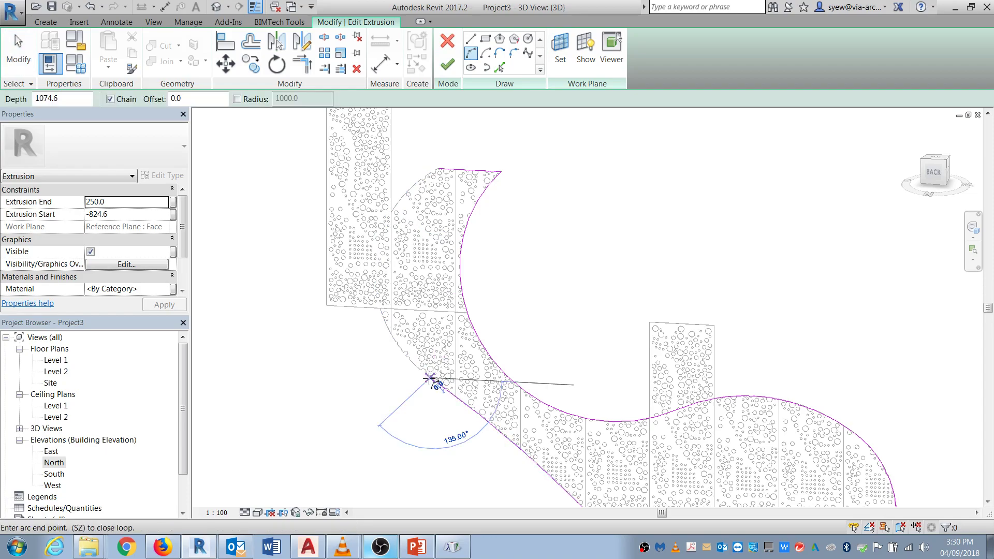
click(379, 310)
click(394, 342)
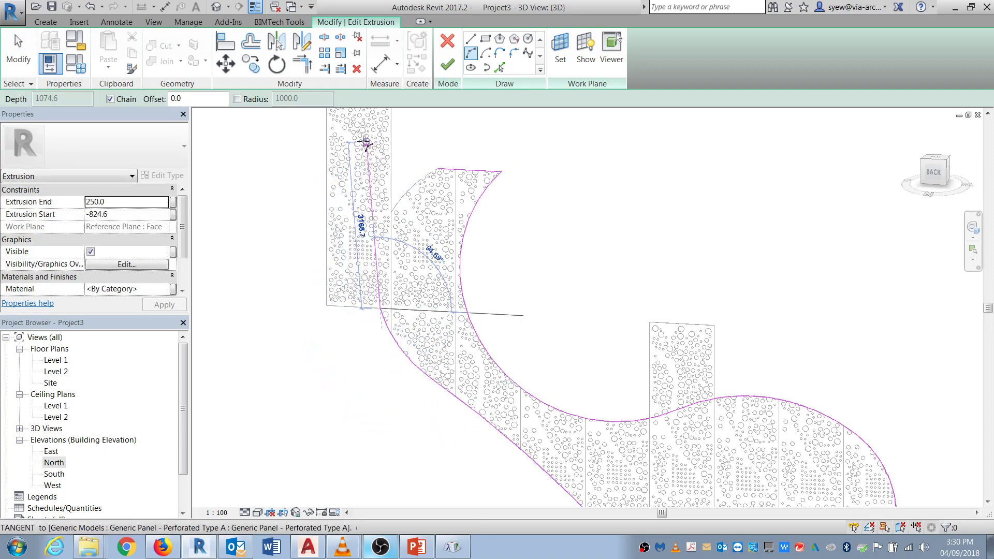
click(368, 170)
key(Escape)
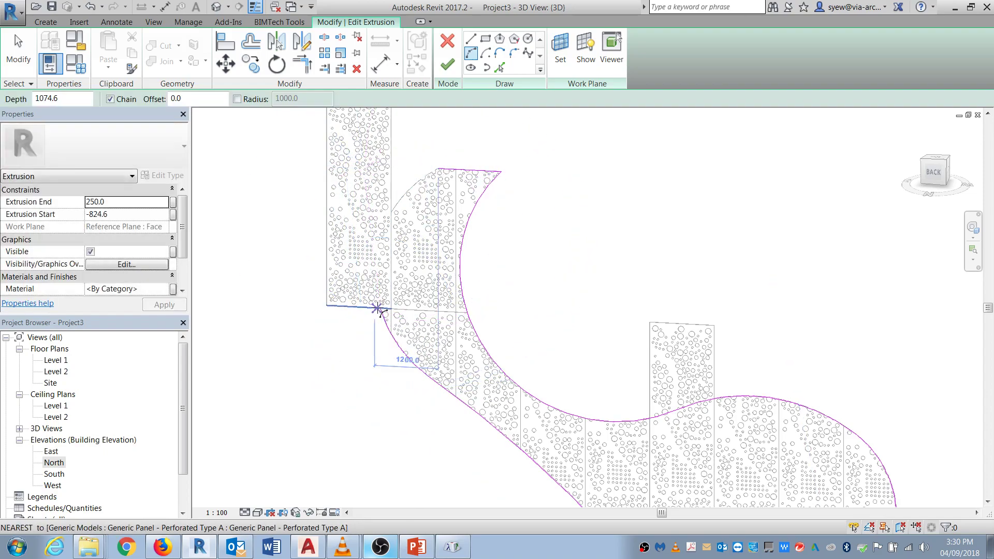
Step: Close the hook's outer edge with two more arcs meeting at the vertical panel joint, and finish the extrusion and the in-place model
click(392, 213)
click(382, 234)
click(393, 212)
click(438, 169)
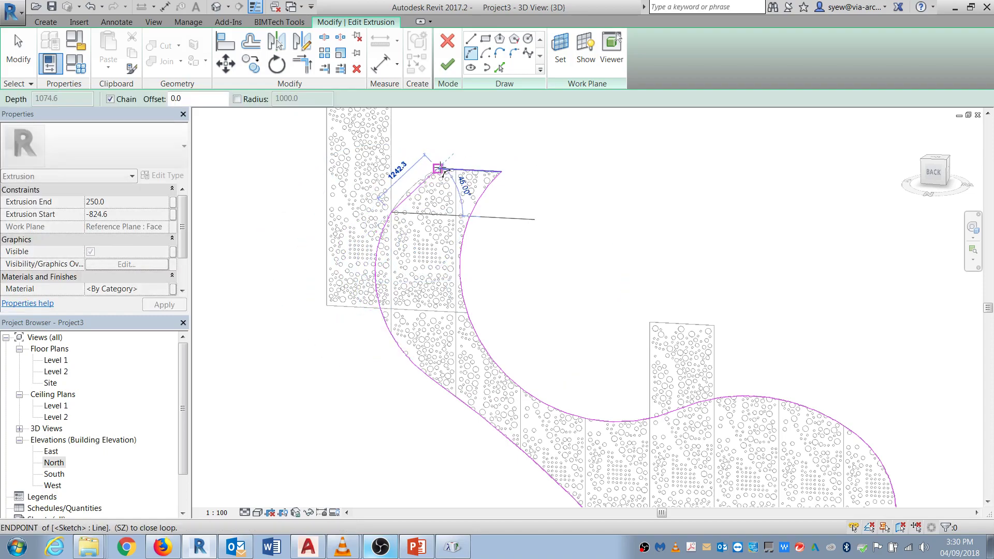
click(417, 174)
click(447, 64)
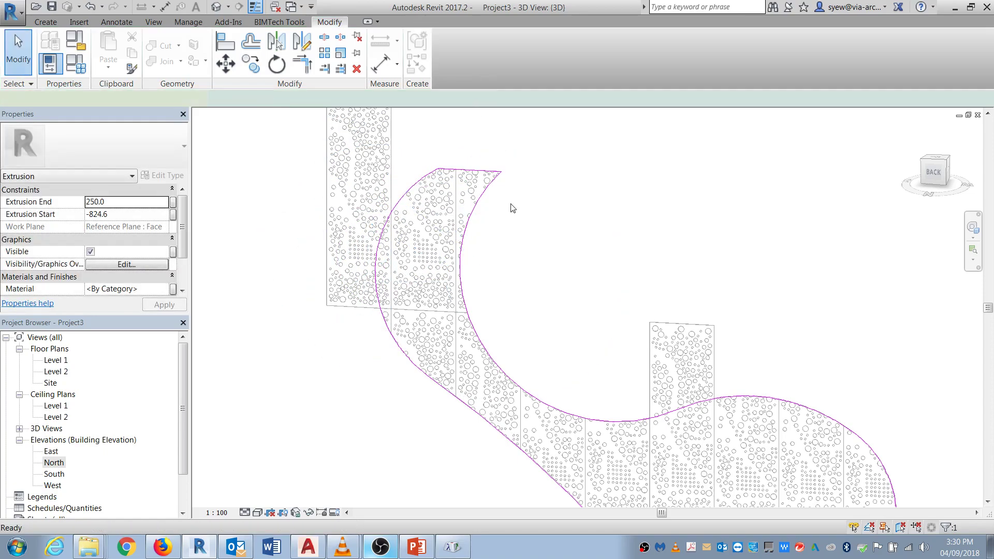
click(520, 257)
scroll(437, 257, down, 2)
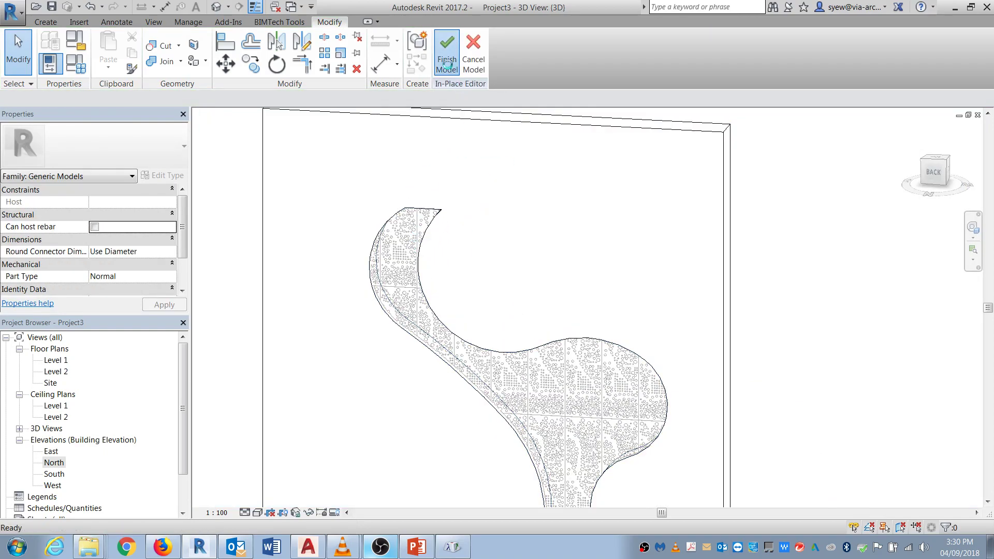
scroll(387, 242, up, 3)
click(149, 53)
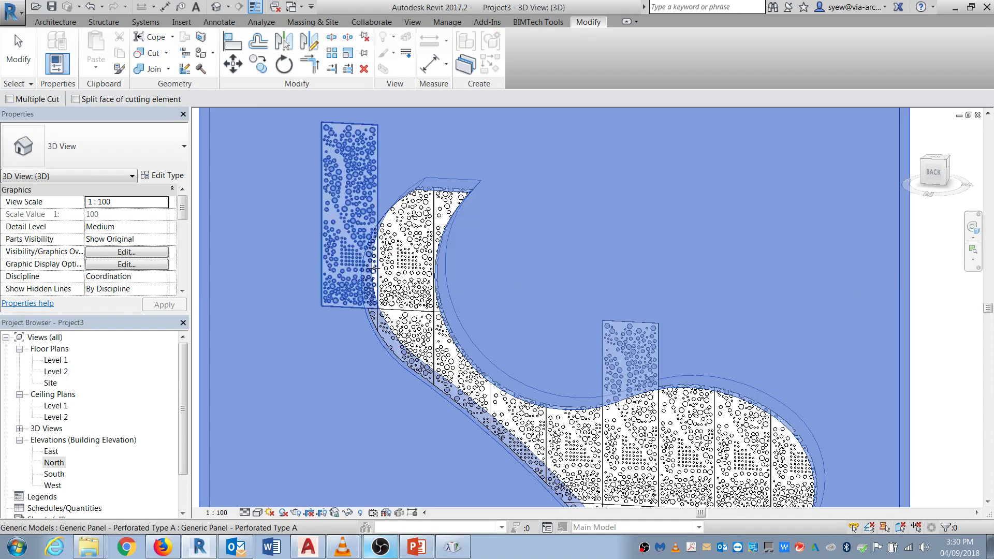
key(Escape)
scroll(414, 276, down, 3)
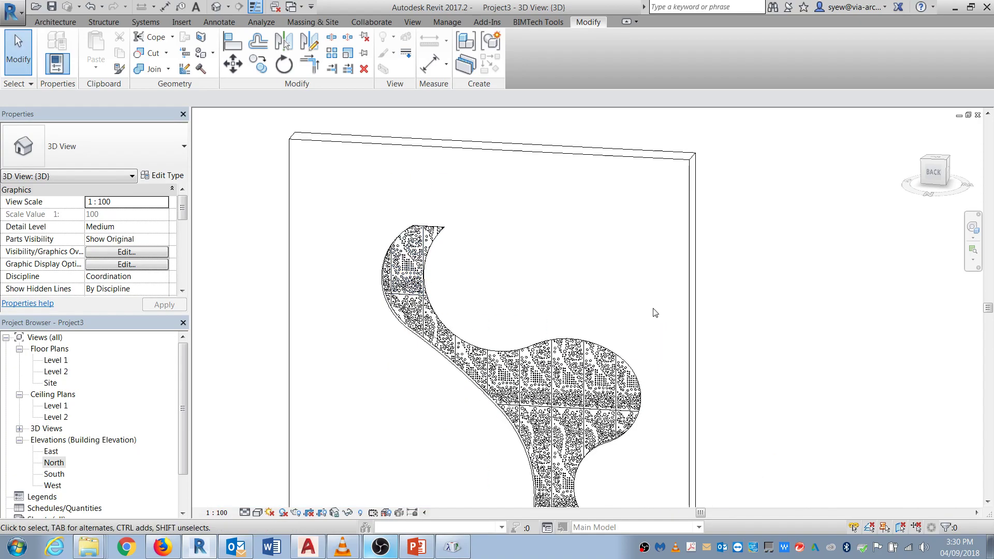
click(686, 273)
key(Escape)
Step: Try again to cut the narrow outer strip panel of the hook using the slab with the redrawn edge
scroll(499, 298, up, 4)
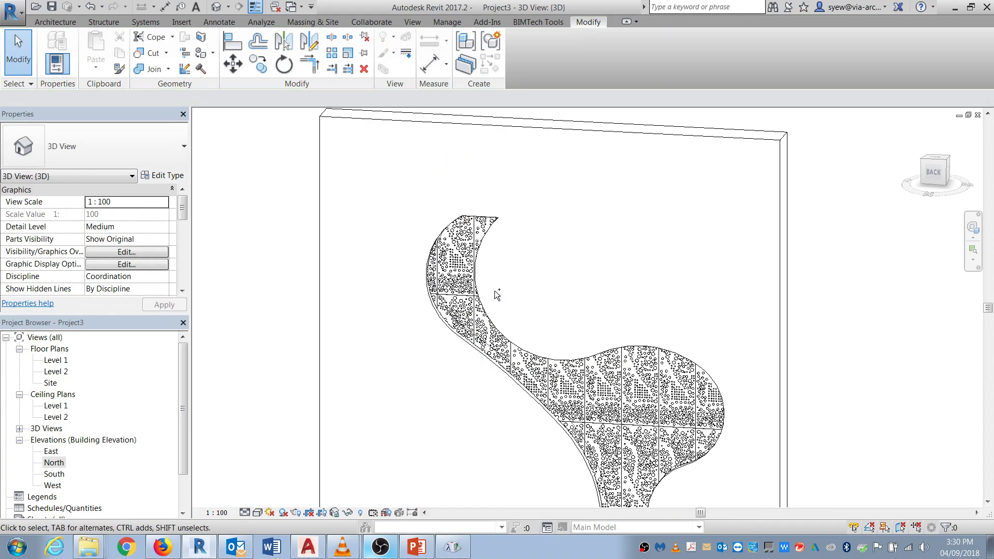
scroll(440, 278, up, 2)
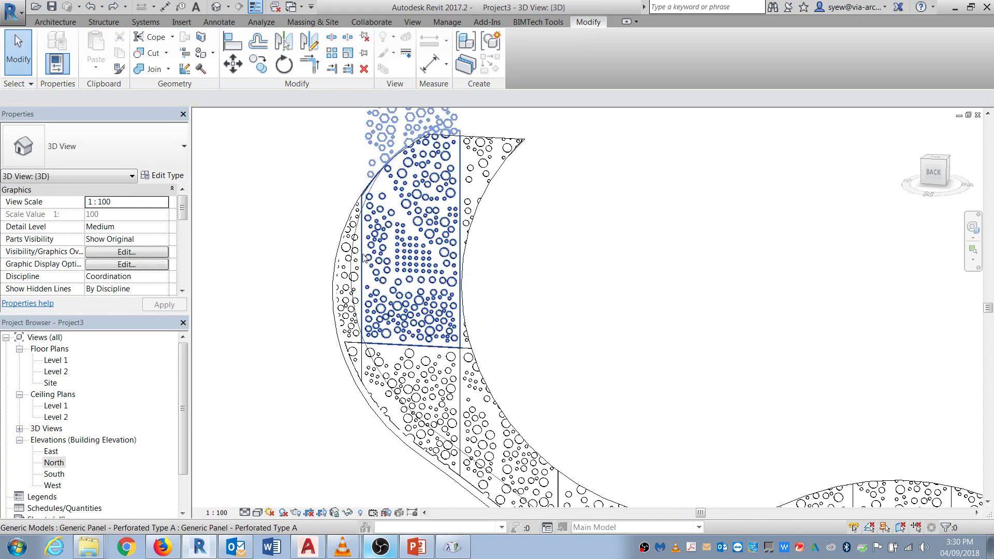
click(154, 54)
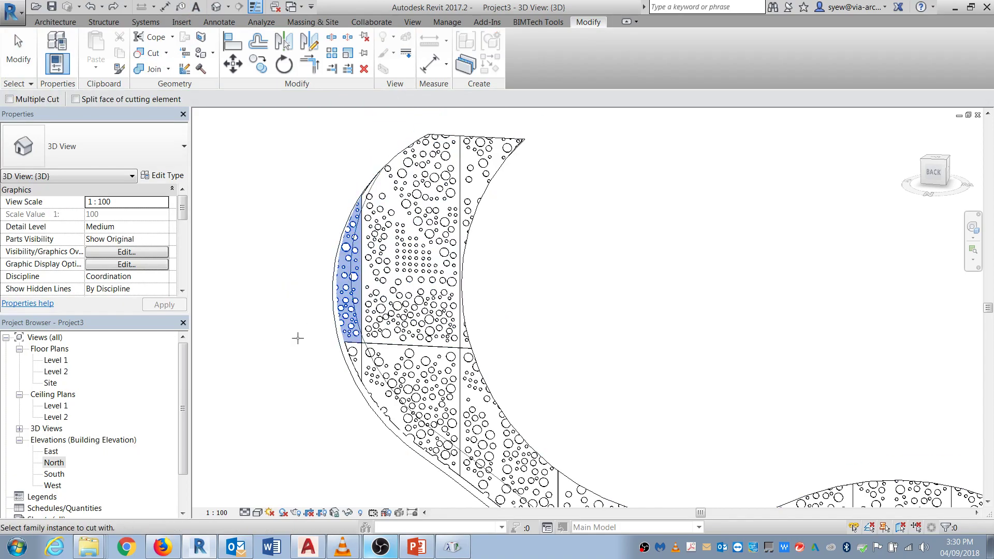
scroll(298, 336, down, 4)
click(361, 170)
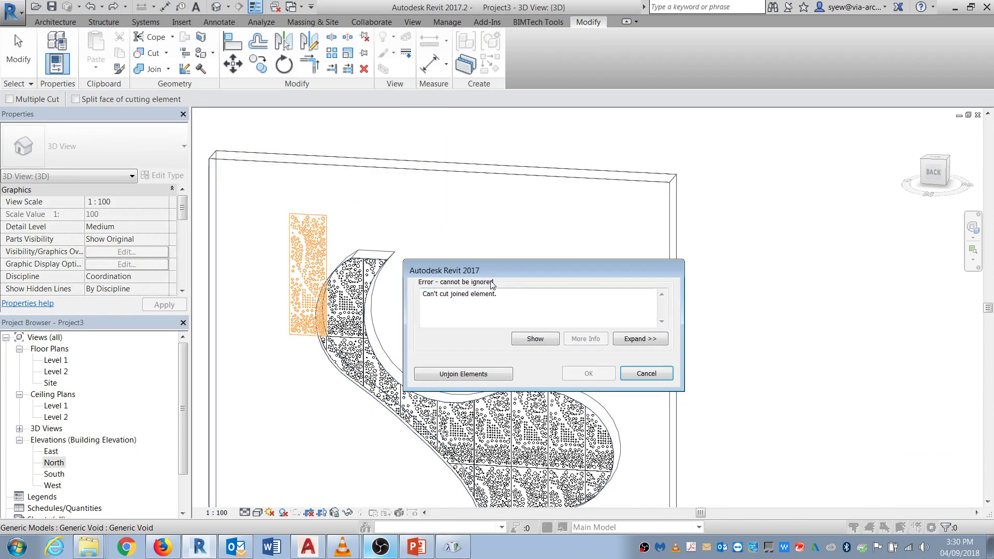
click(647, 374)
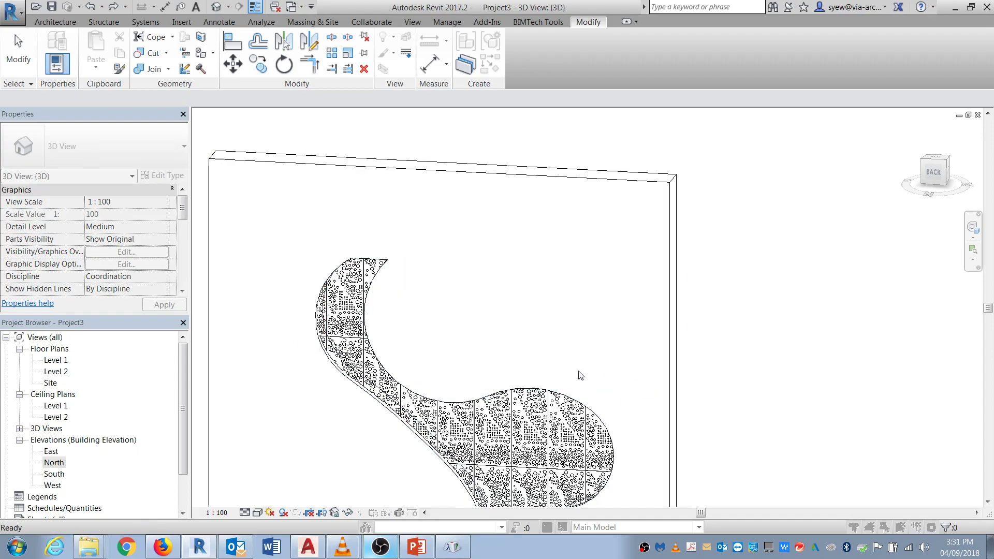
key(Escape)
Step: Select the narrow strip panel at the hook's outer edge and examine up close how it overlaps the slab and neighbouring panels
scroll(336, 313, up, 3)
right_click(333, 310)
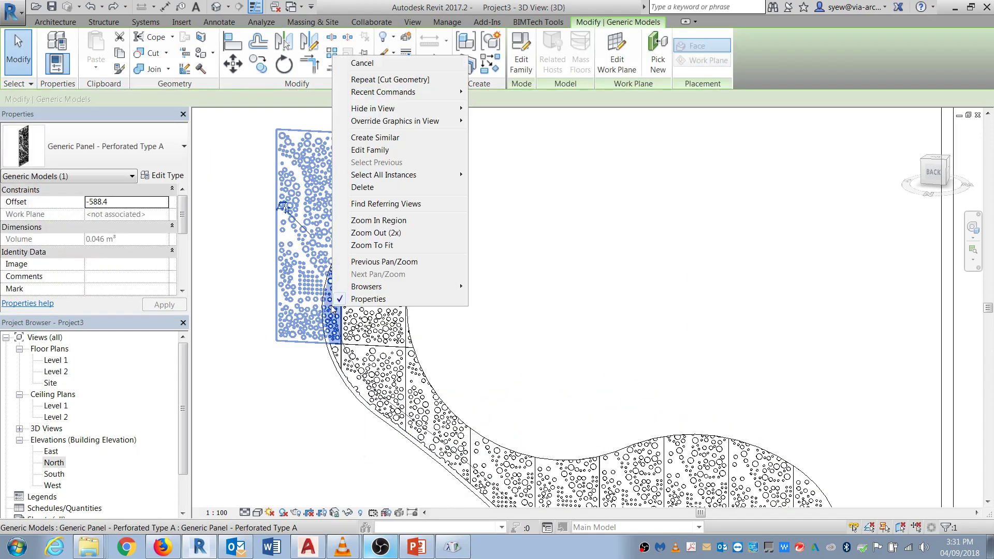
click(56, 360)
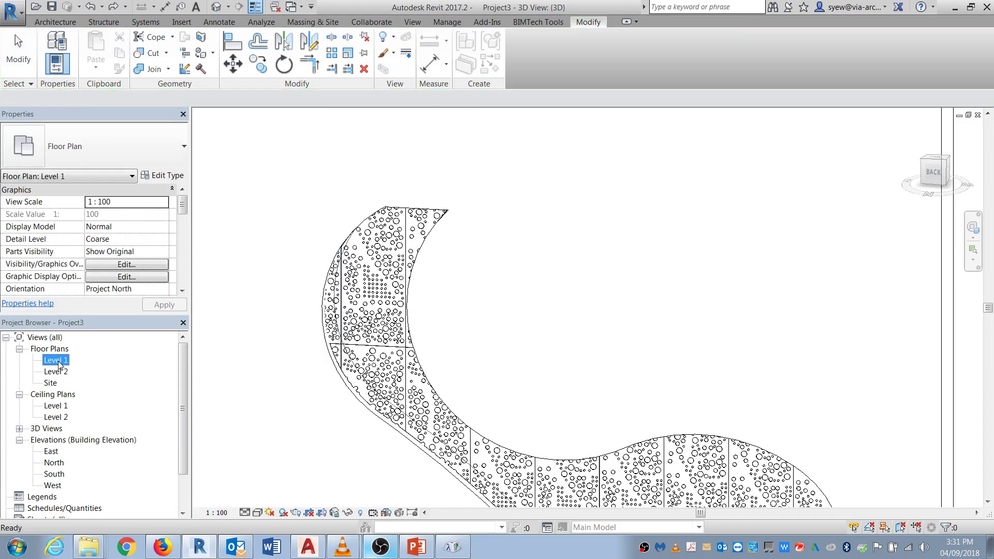
click(335, 308)
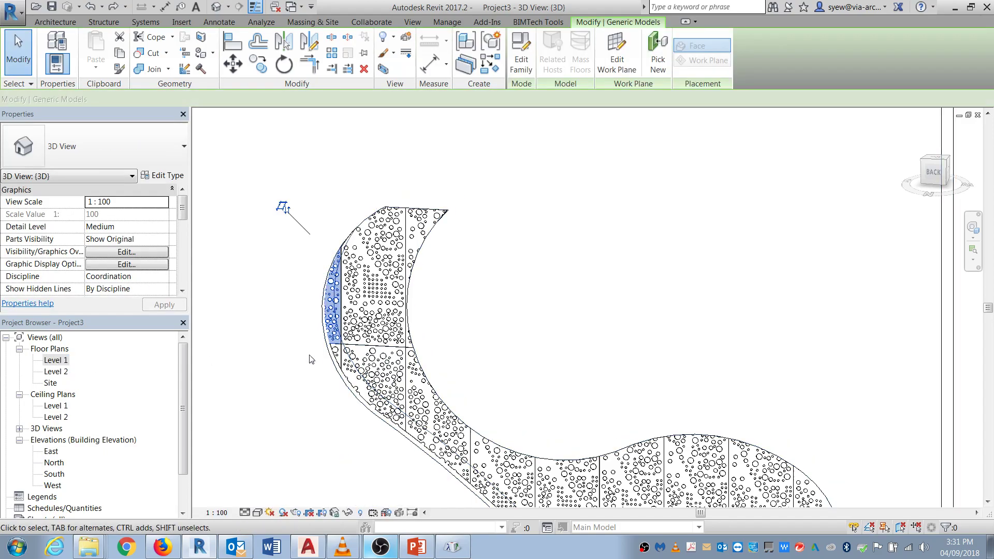
scroll(337, 339, up, 5)
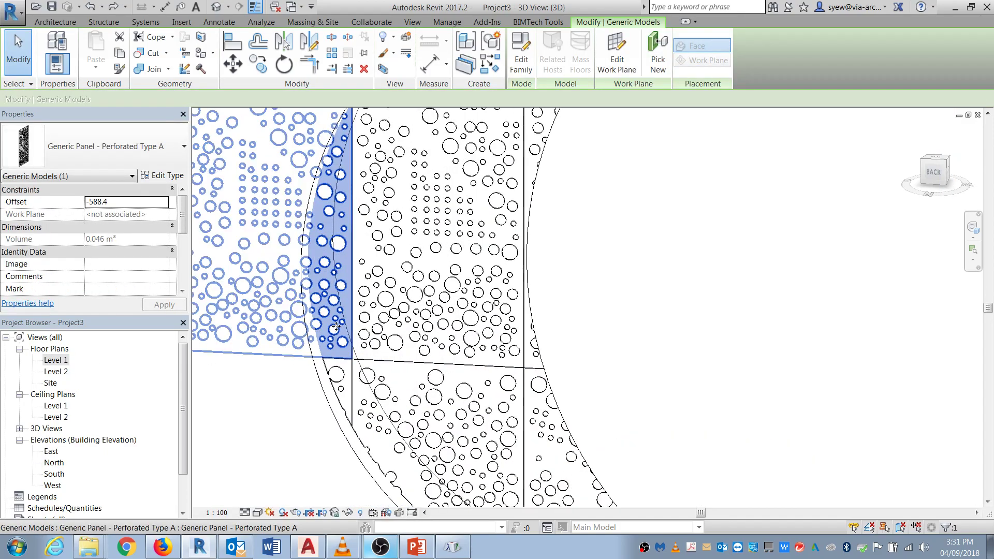
scroll(335, 326, down, 5)
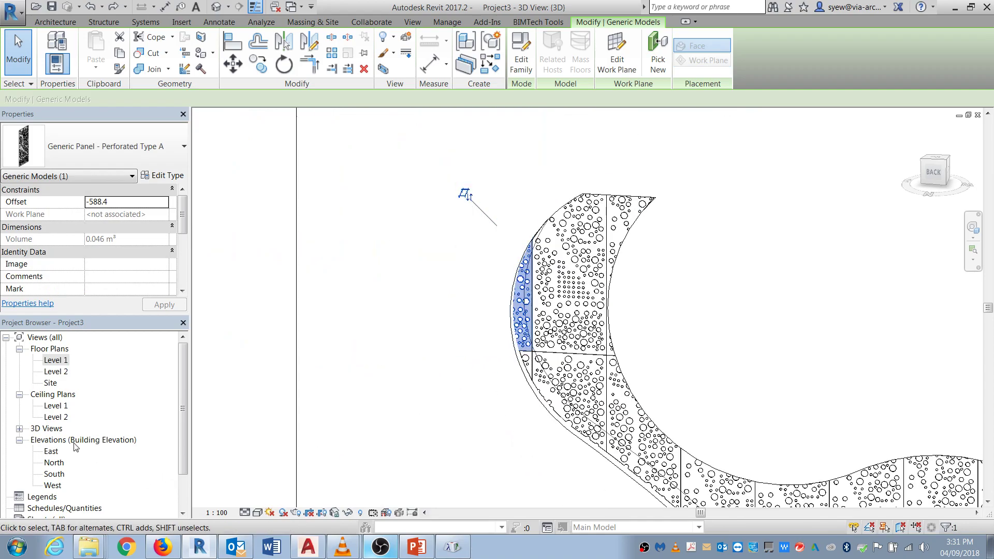
scroll(381, 286, down, 3)
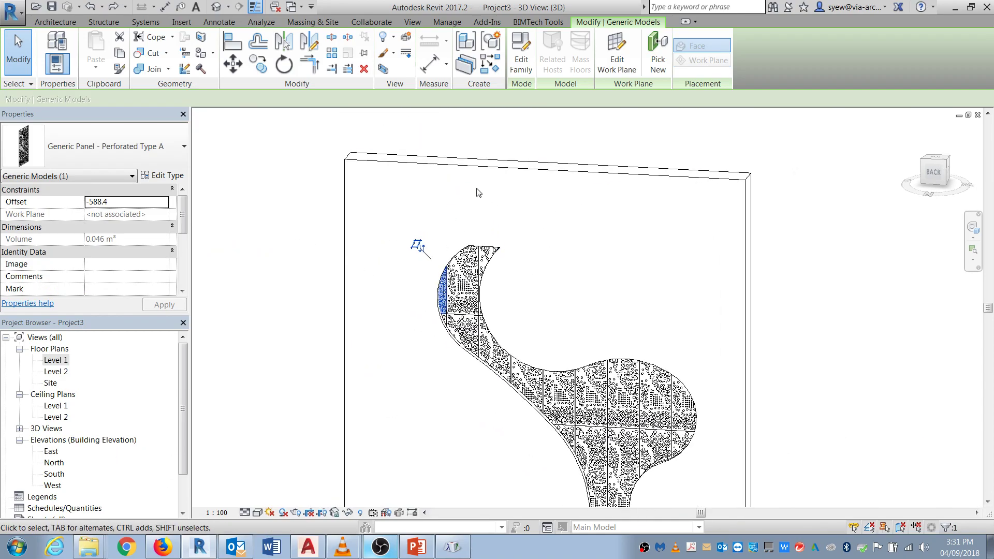
Step: Delete the narrow strip panel at the hook's outer edge
click(508, 164)
click(508, 440)
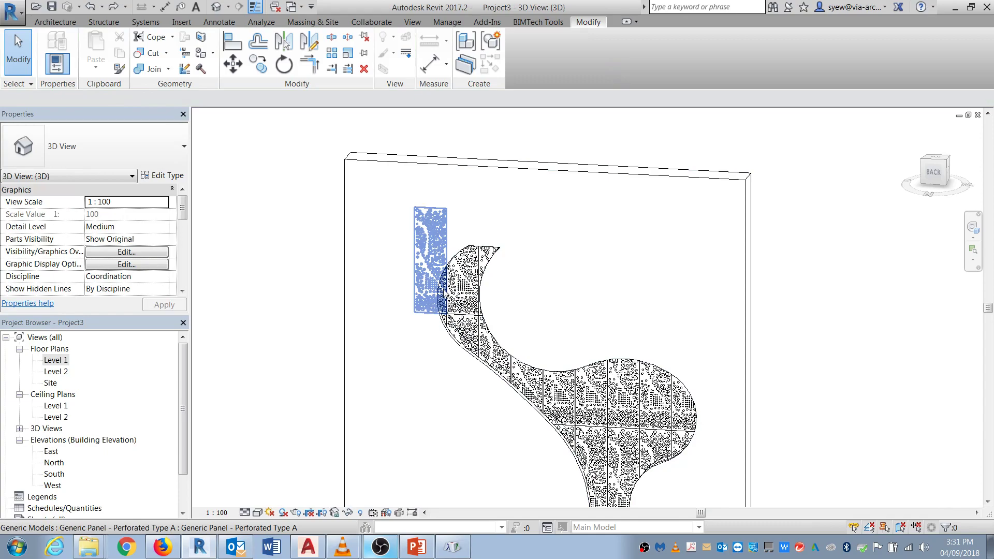
click(444, 289)
click(407, 398)
Step: Temporarily hide the slab to examine the panels, and undo the hiding
click(487, 162)
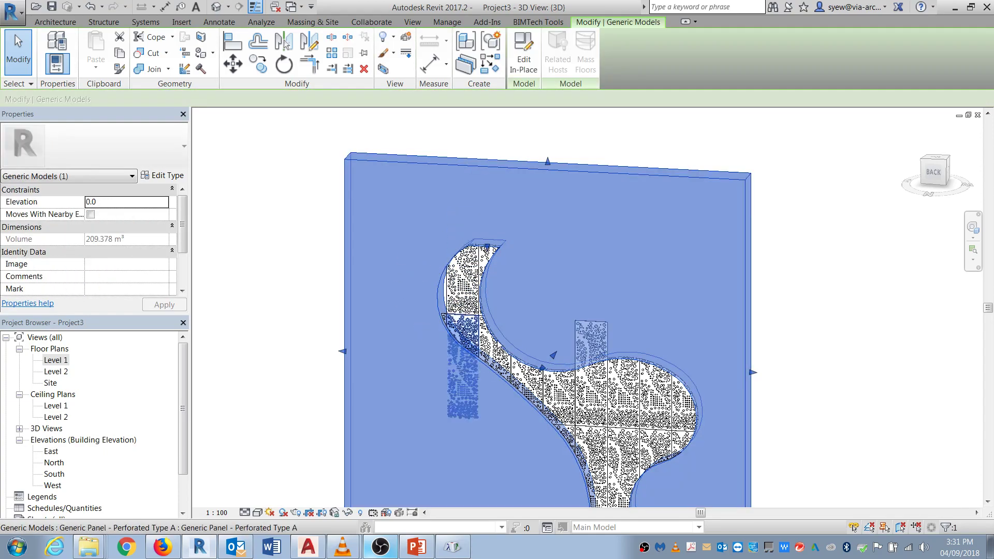
click(347, 513)
click(372, 485)
shift+middle_drag(436, 407, 600, 322)
key(ctrl+z)
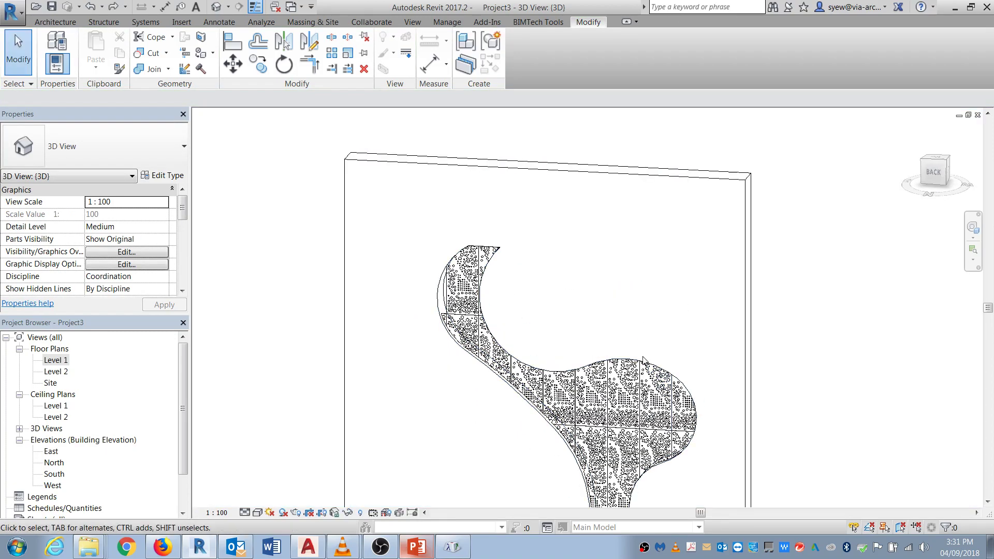
Step: Cut the remaining untrimmed upper-row panel, where the bulge meets the inner curve, with the Generic Void
click(593, 384)
scroll(566, 346, up, 5)
key(Escape)
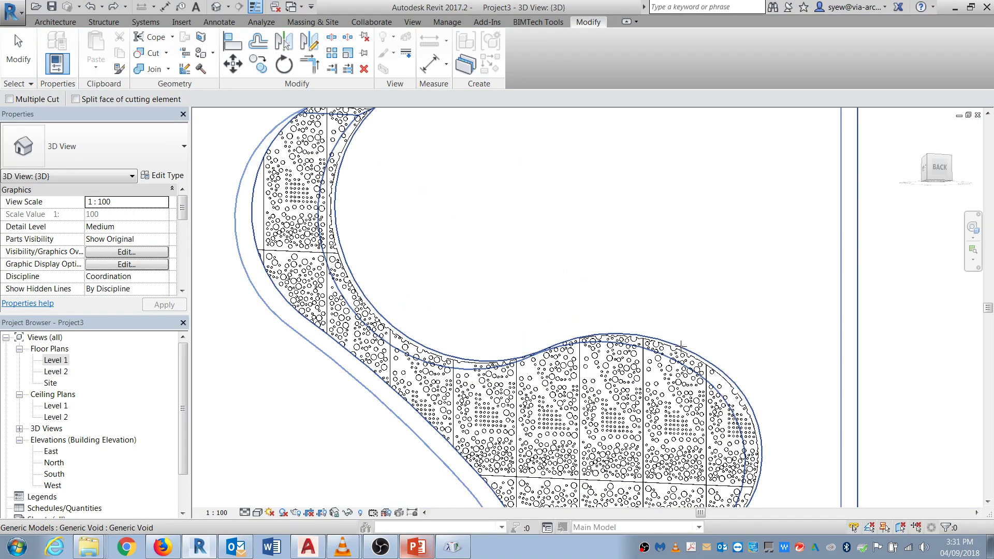
click(564, 369)
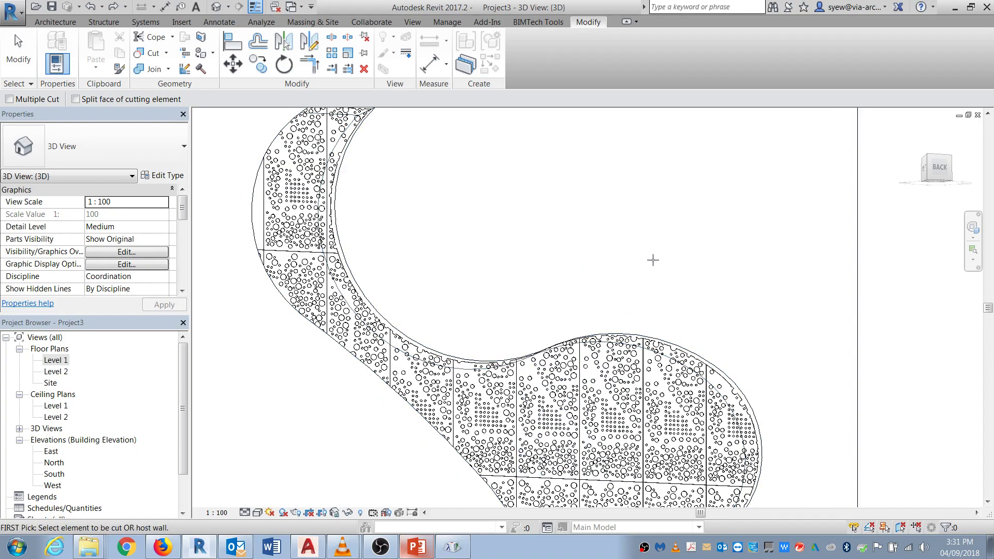
key(Escape)
Step: Temporarily hide the slab in the 3D view and examine the trimmed outline of the perforated panels
scroll(604, 266, down, 3)
click(706, 262)
click(560, 431)
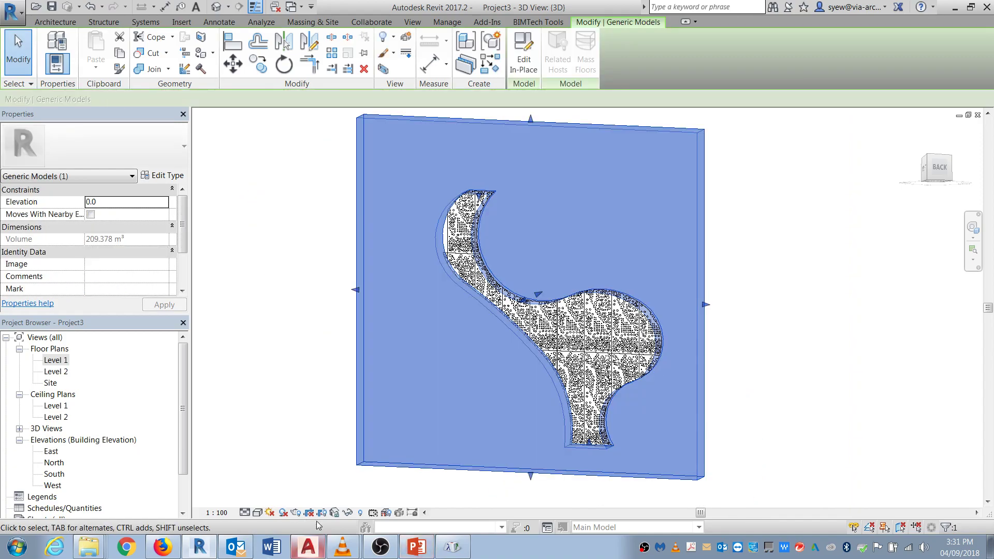
click(348, 512)
click(383, 479)
shift+middle_drag(825, 360, 810, 453)
scroll(616, 341, up, 2)
shift+middle_drag(798, 445, 781, 483)
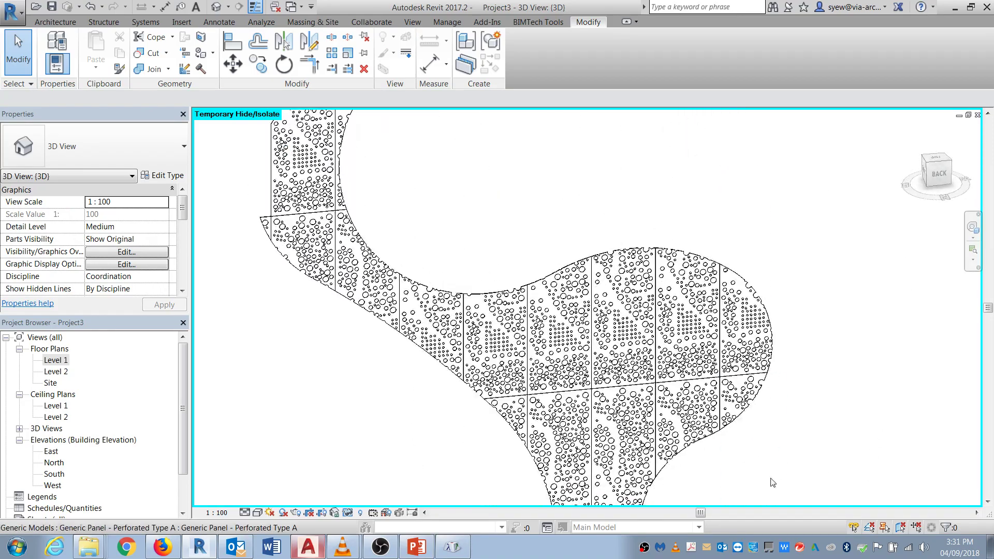